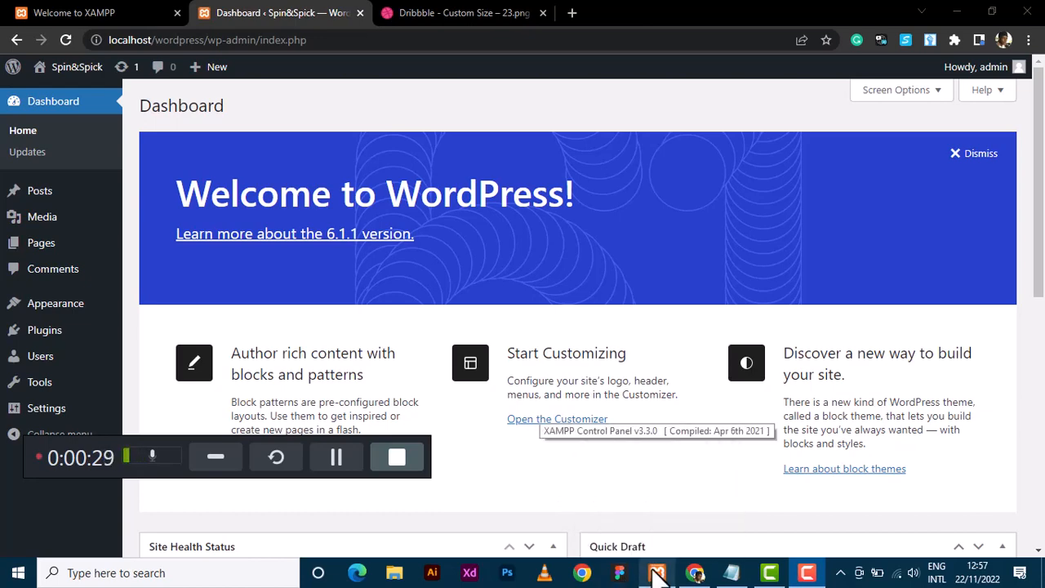
# Switch to the XAMPP Control Panel and stop the Apache and MySQL modules.
pyautogui.click(656, 573)
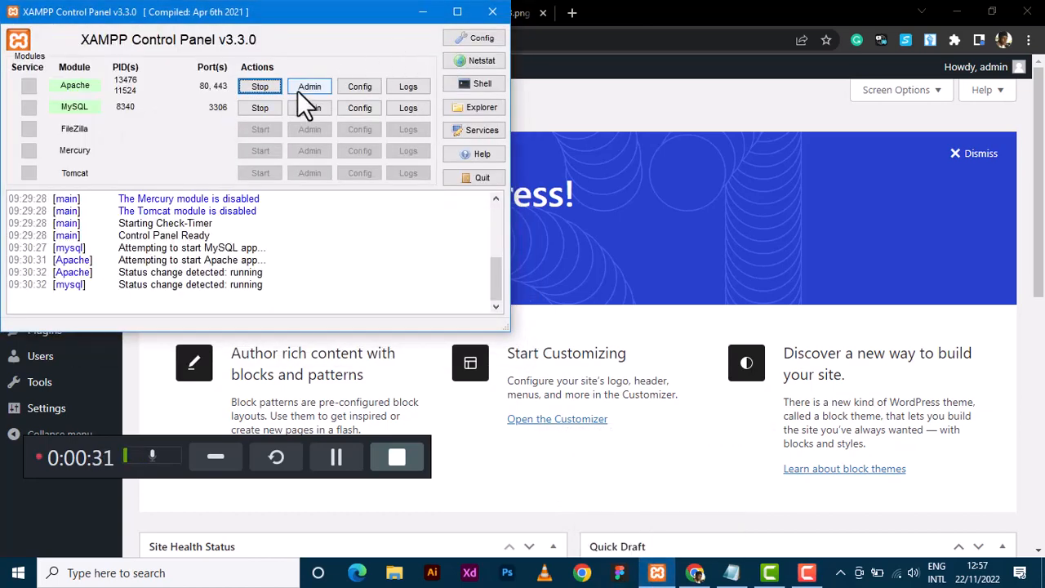
pyautogui.click(245, 89)
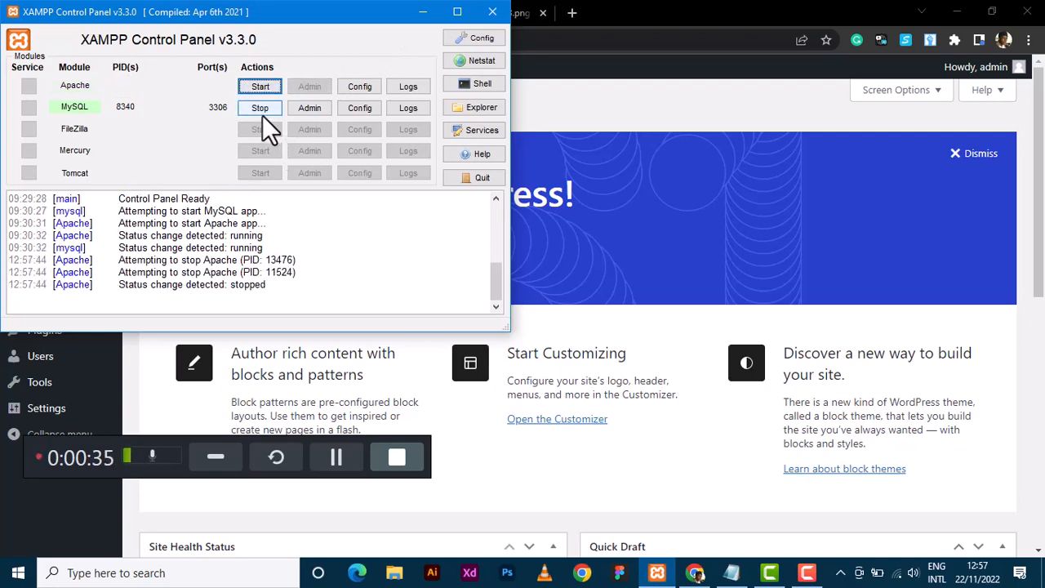
pyautogui.click(259, 112)
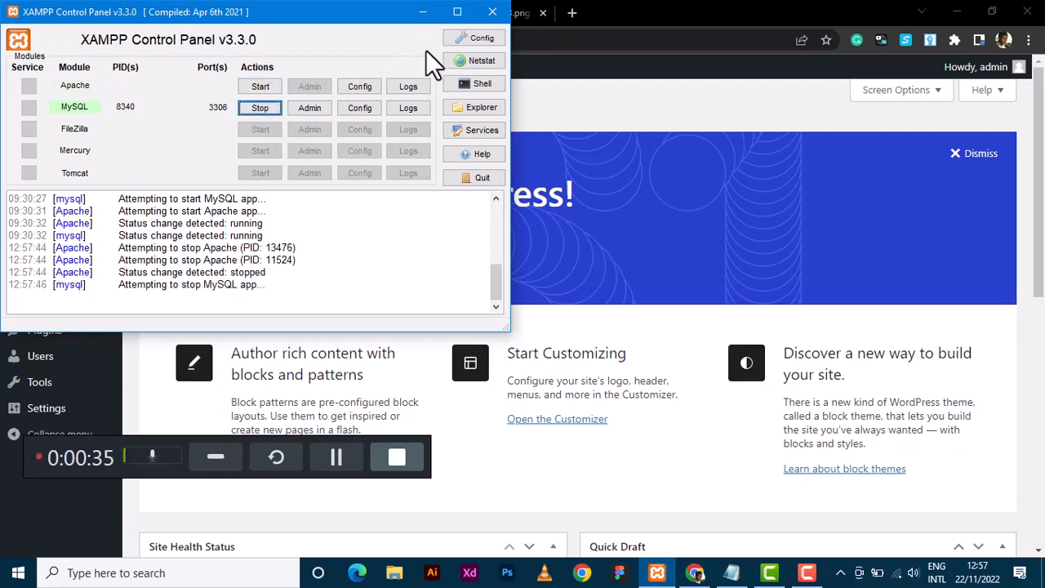
# Try to load localhost/wordpress in a new Chrome tab, including a page refresh.
pyautogui.click(575, 14)
pyautogui.click(575, 13)
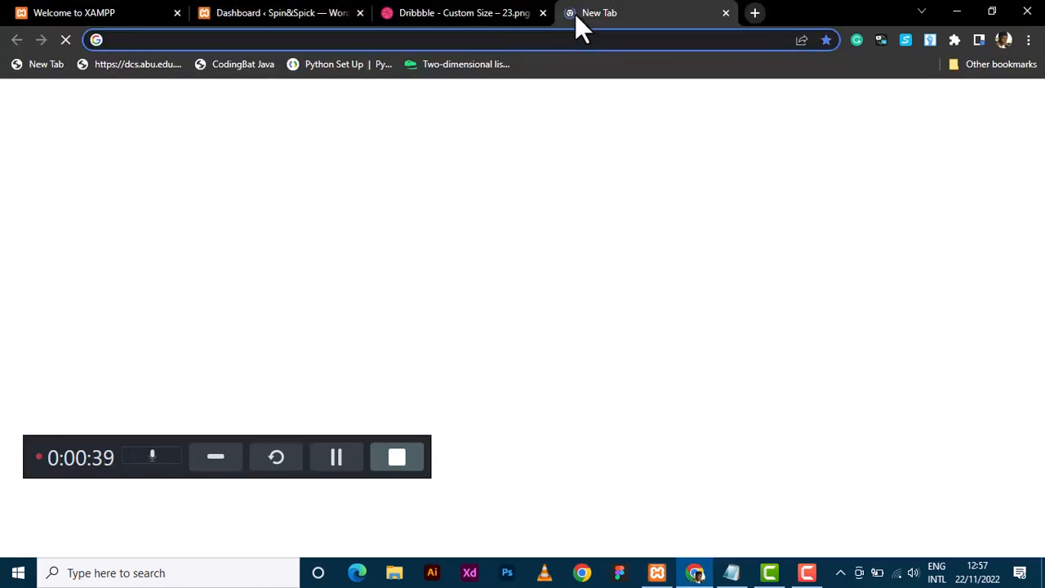
pyautogui.write('localhost/w')
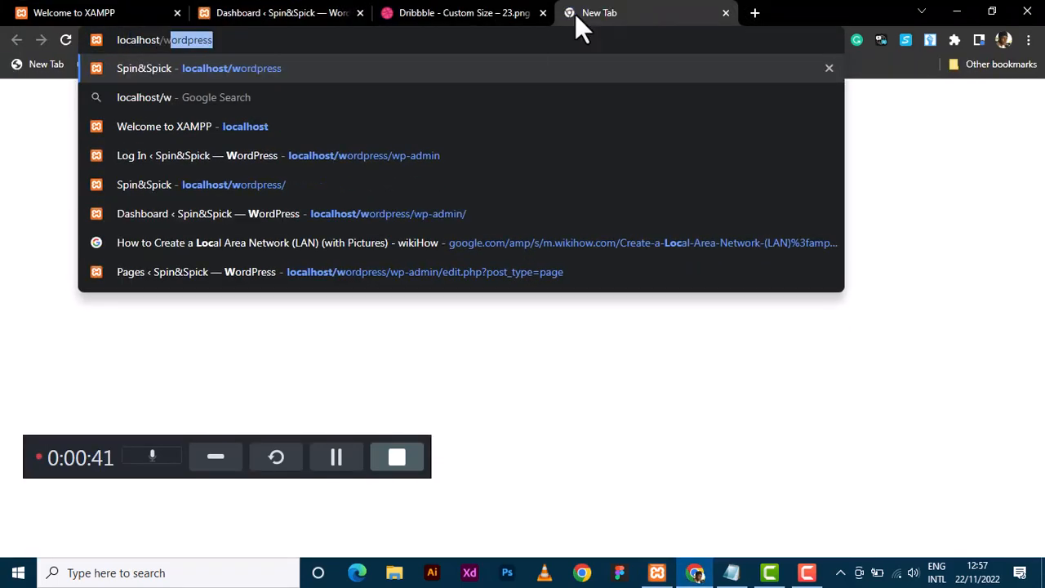
pyautogui.write('ordpress')
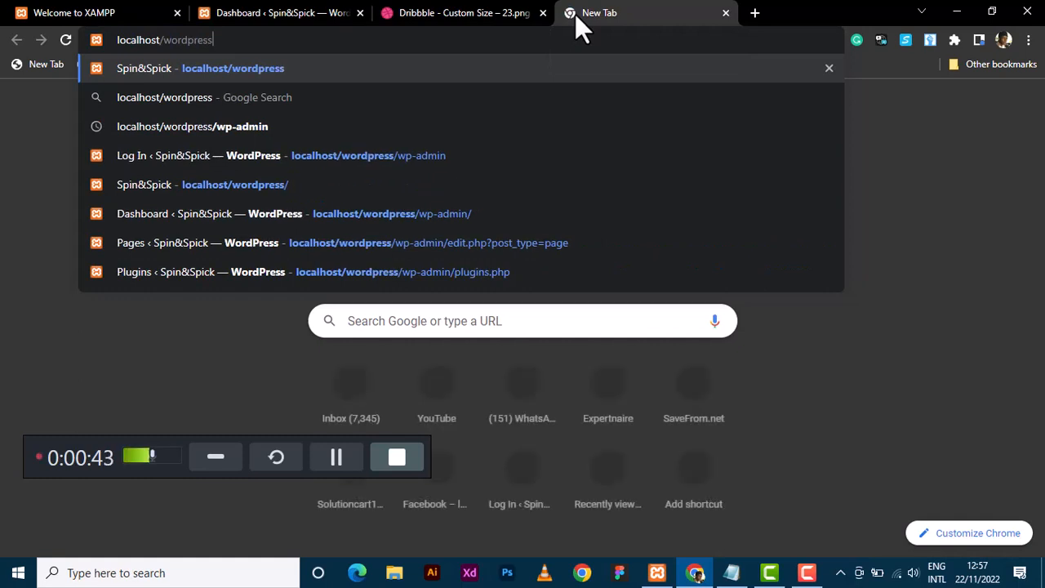
pyautogui.press('Return')
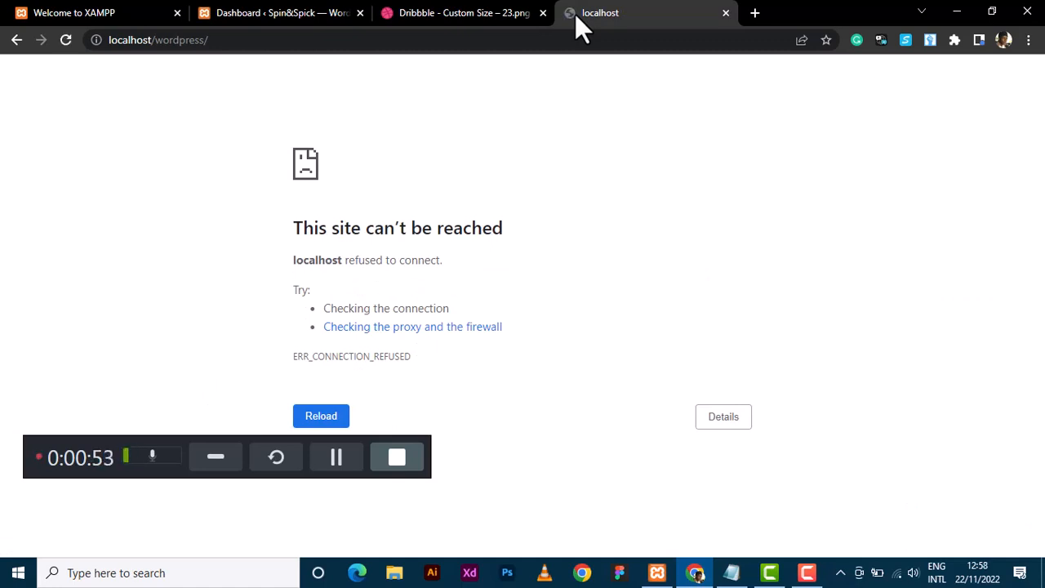
pyautogui.press('F5')
# Start the Apache and MySQL modules in the XAMPP Control Panel and reload the localhost/wordpress page in Chrome.
pyautogui.click(658, 572)
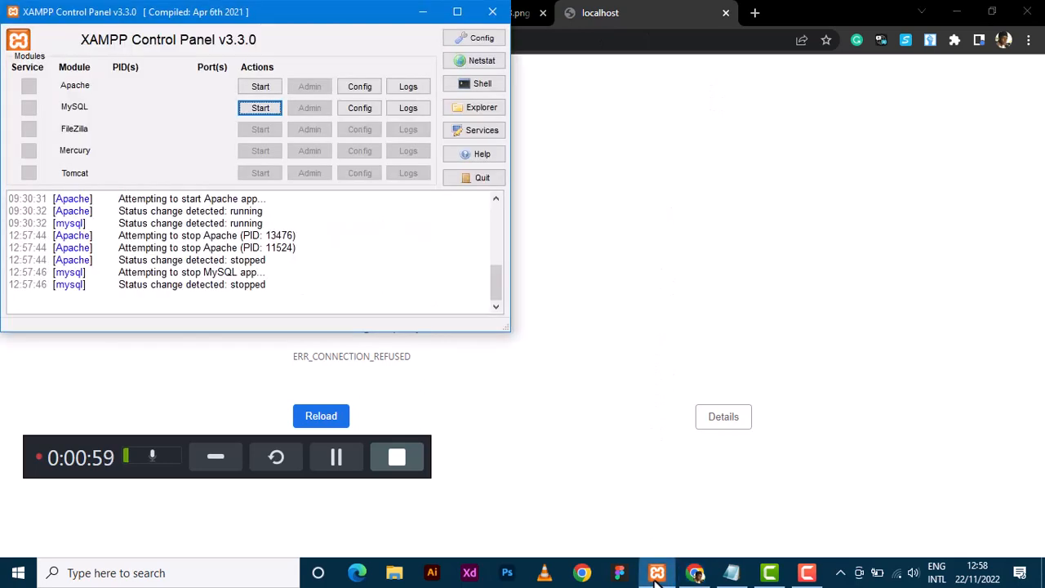
pyautogui.click(259, 85)
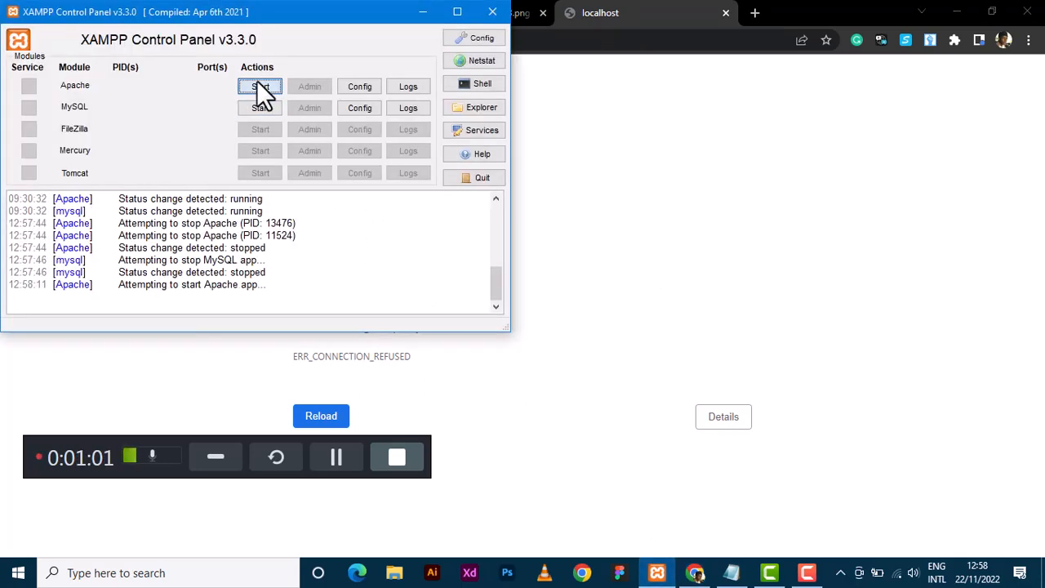
pyautogui.click(260, 107)
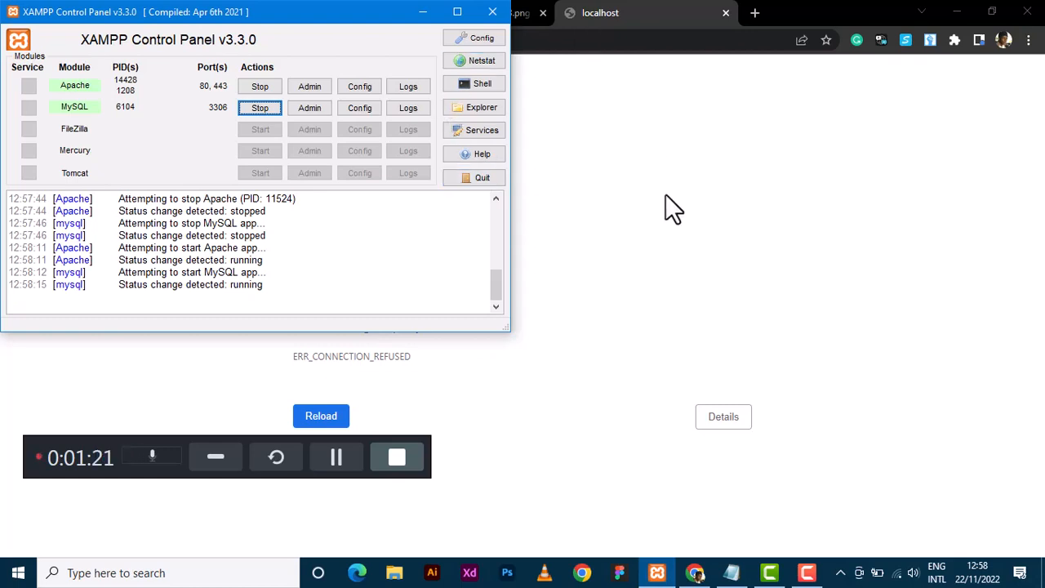
pyautogui.click(629, 207)
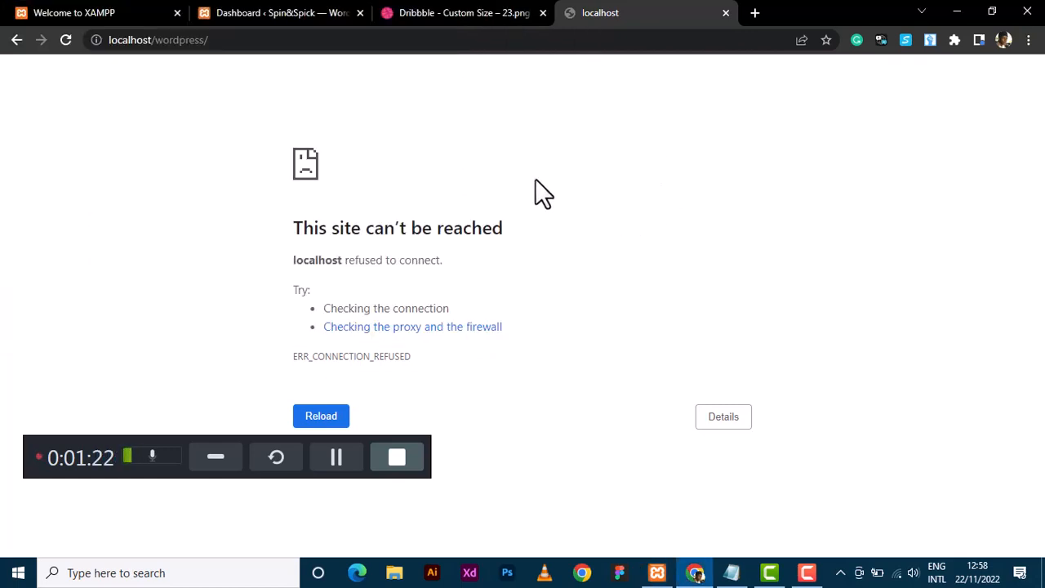
pyautogui.click(66, 41)
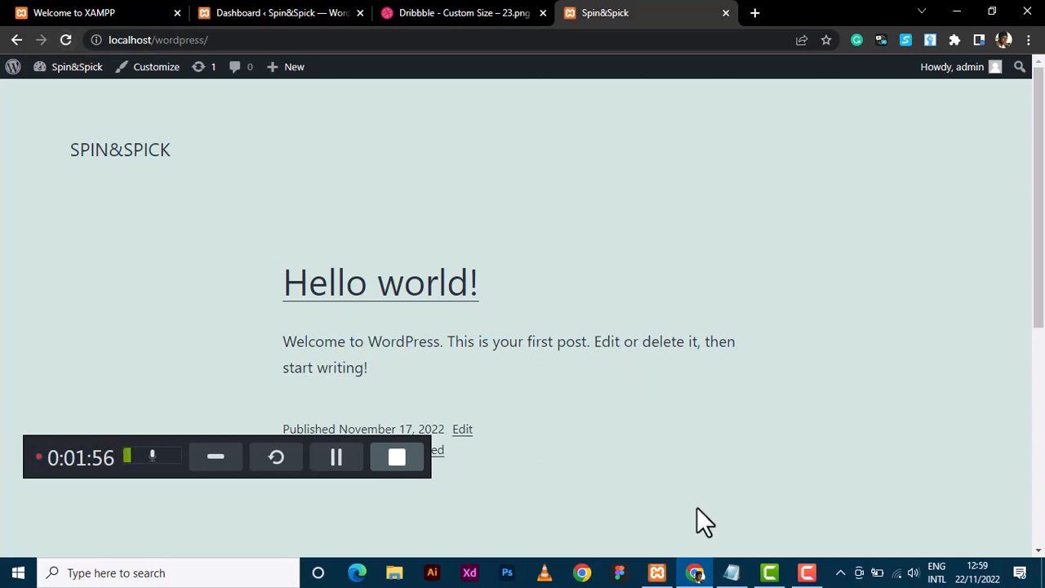
# Enlarge the Notepad notes to 270% and highlight the front-end address localhost/wordpress.
pyautogui.click(732, 573)
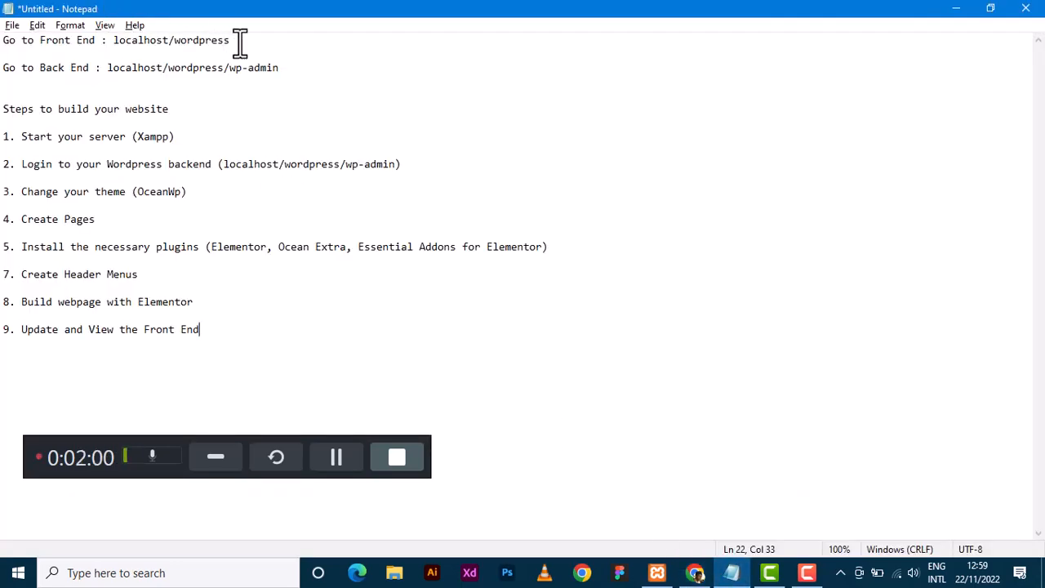
pyautogui.scroll(9, 239, 42)
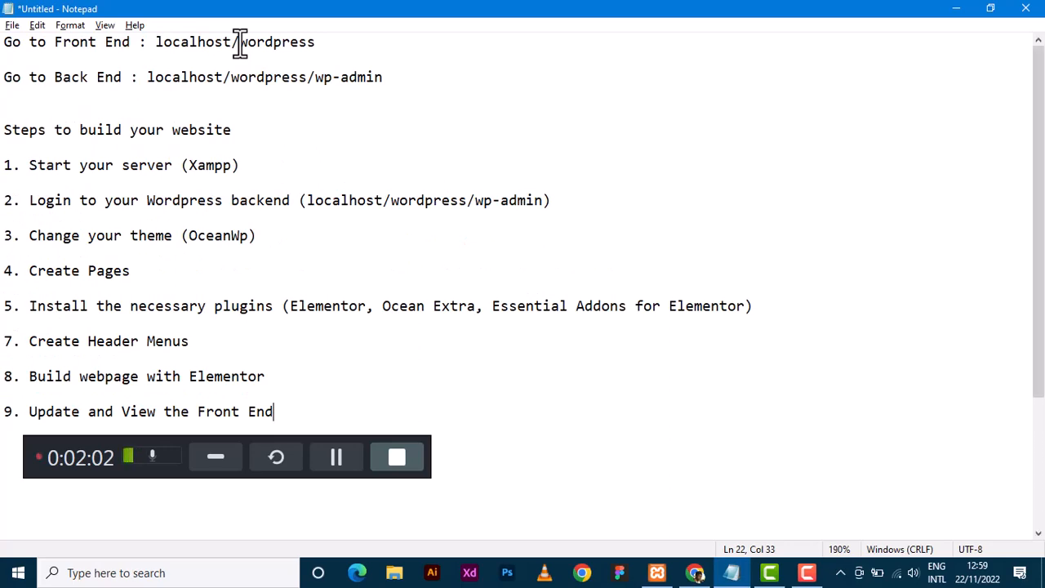
pyautogui.scroll(8, 239, 43)
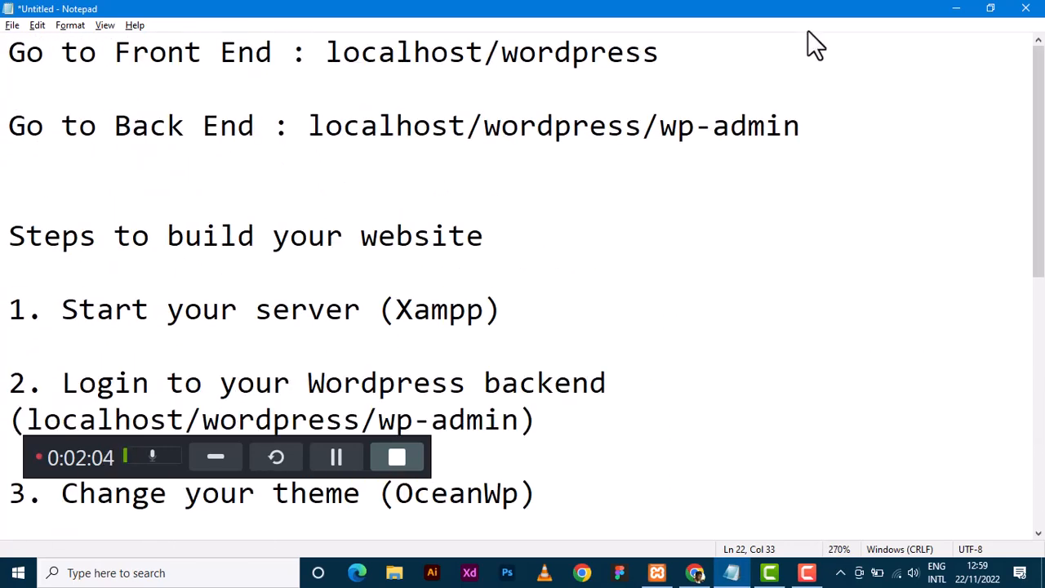
pyautogui.moveTo(661, 53); pyautogui.dragTo(332, 56)
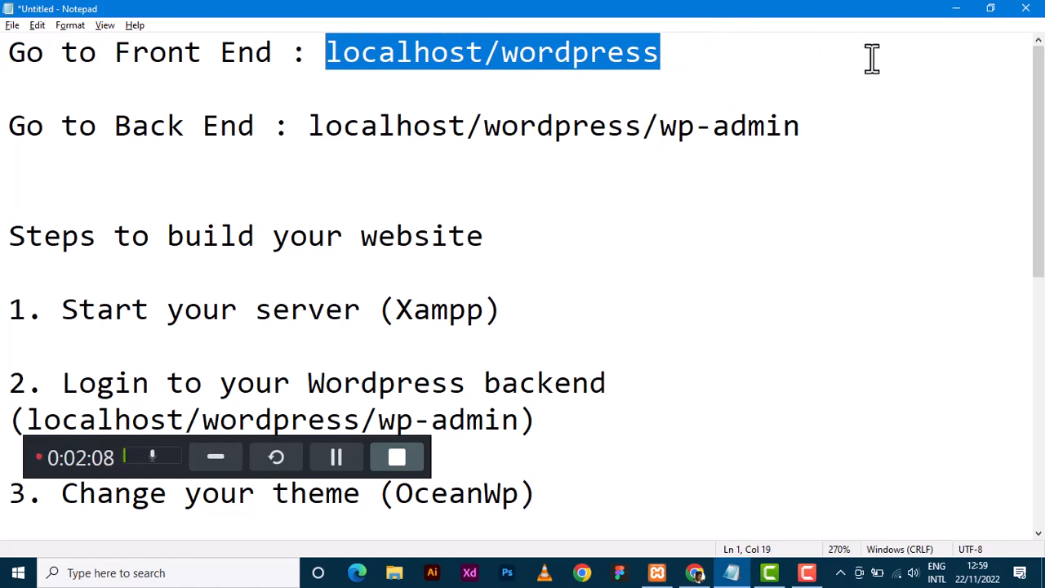
pyautogui.click(956, 15)
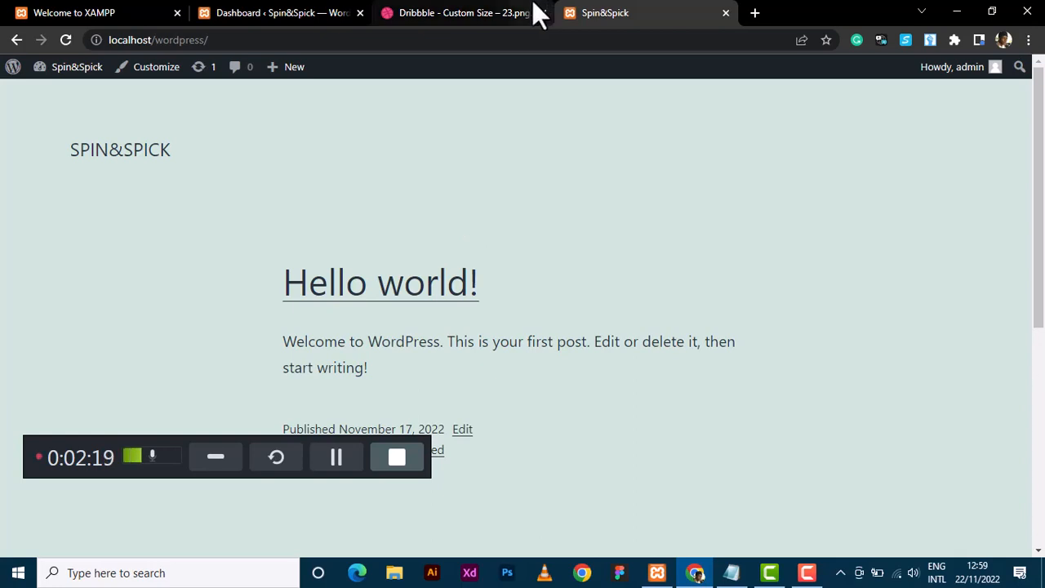
# View the Agromate Landing Page design on the open Dribbble page.
pyautogui.click(492, 8)
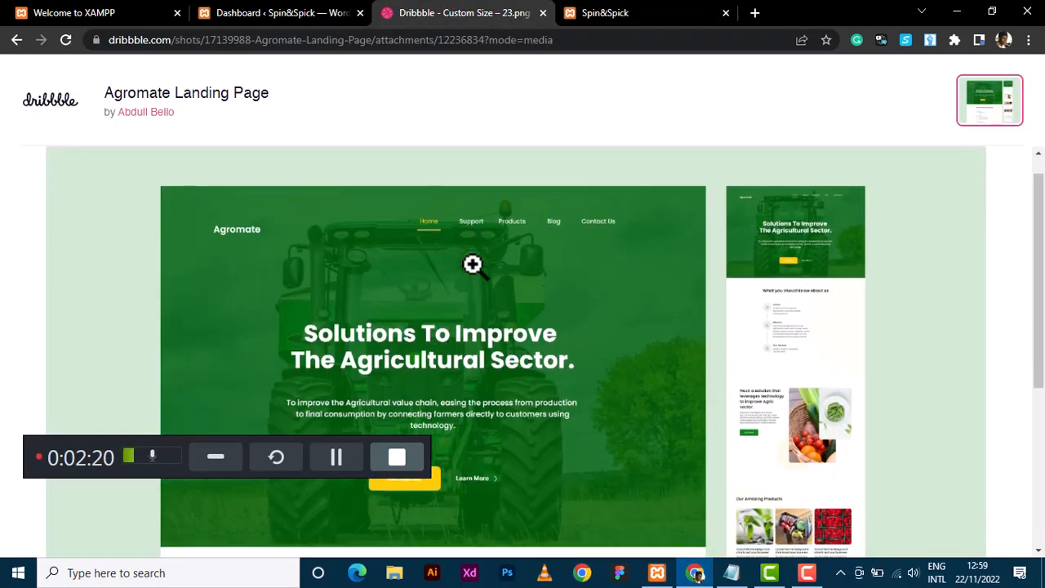
pyautogui.scroll(-1, 473, 263)
pyautogui.scroll(1, 473, 263)
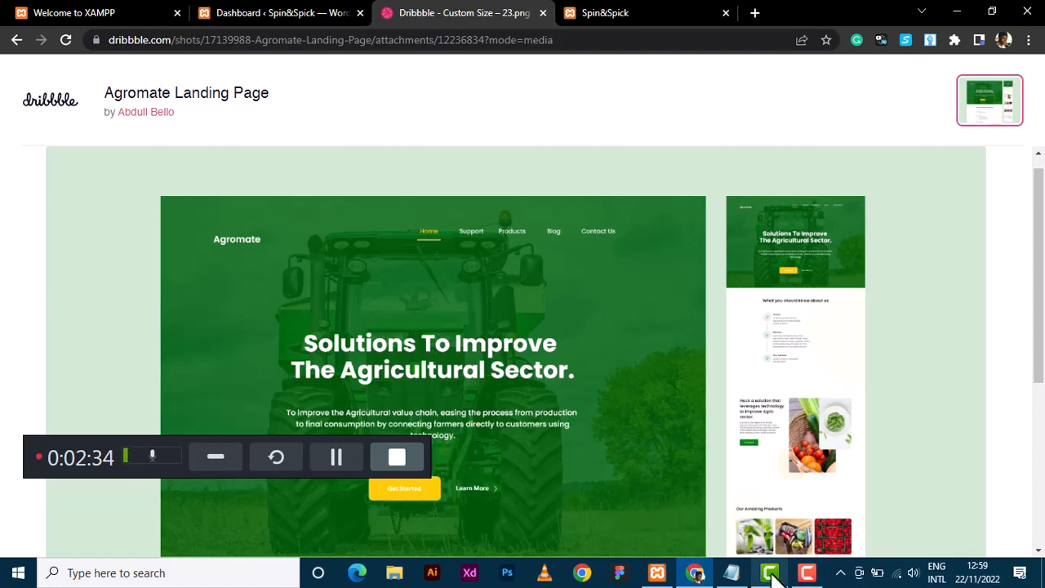
# Load the WordPress back end at localhost/wordpress/wp-admin in a new browser tab.
pyautogui.click(755, 12)
pyautogui.write('lo')
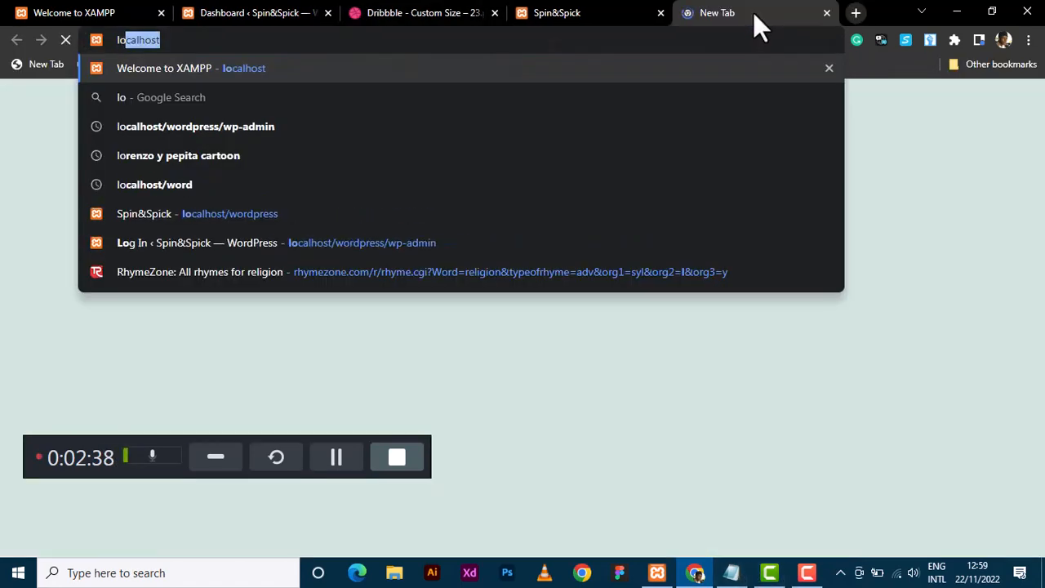
pyautogui.write('calhost/wor')
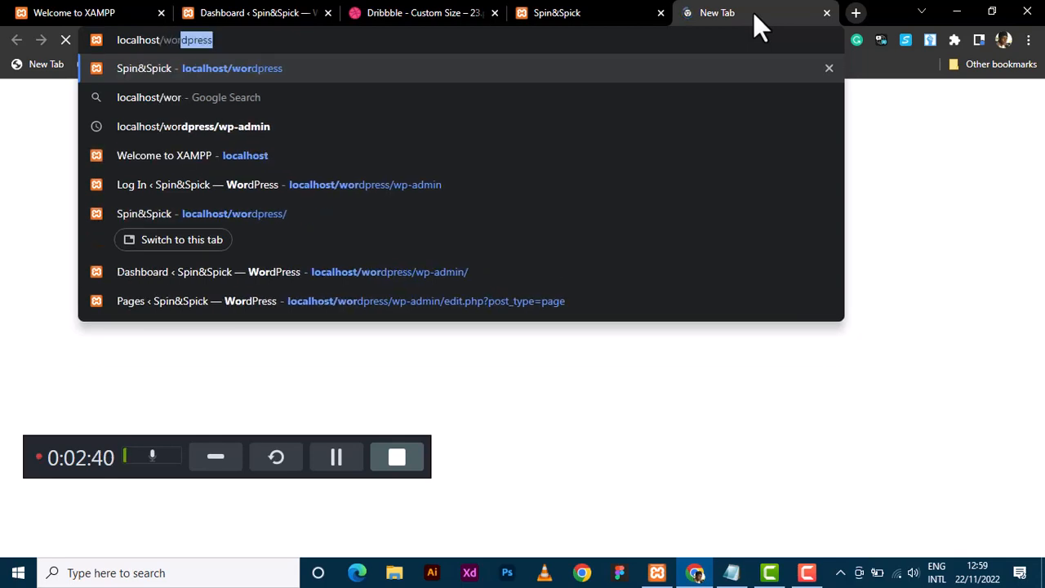
pyautogui.write('dpress')
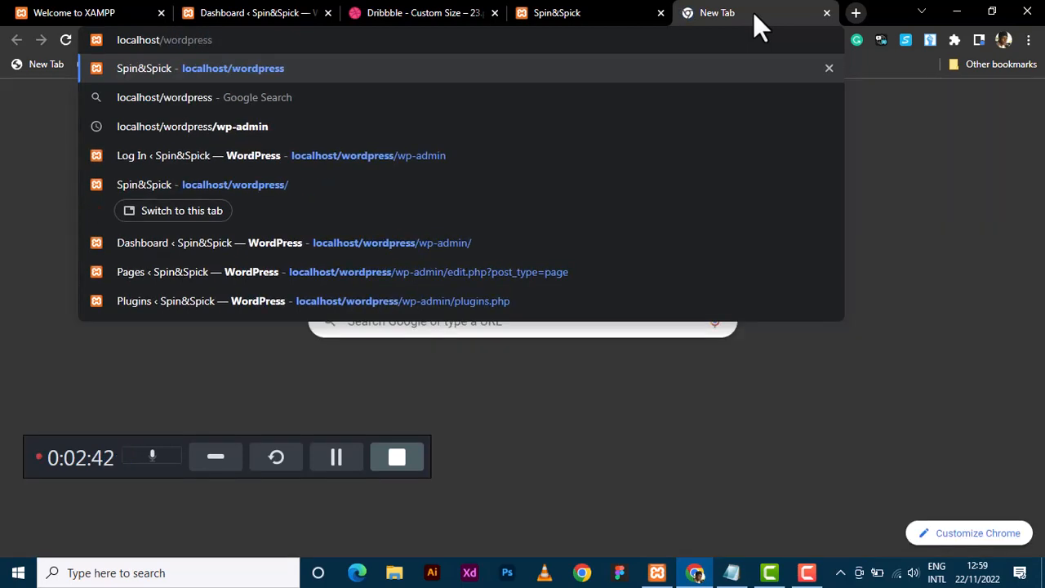
pyautogui.write('wp')
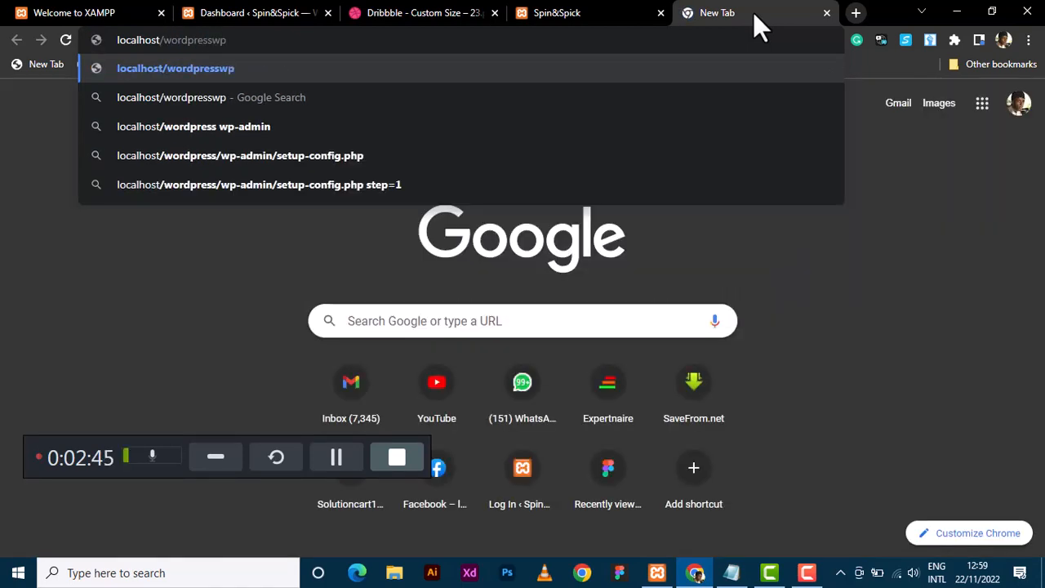
pyautogui.press('BackSpace')
pyautogui.press('BackSpace')
pyautogui.write('/wp')
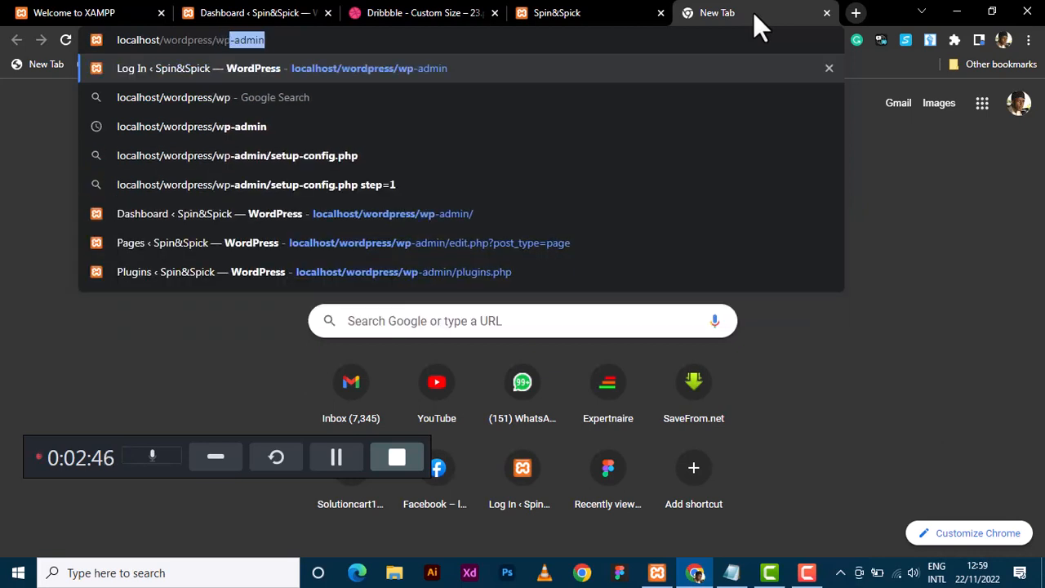
pyautogui.write('-admin')
pyautogui.press('Return')
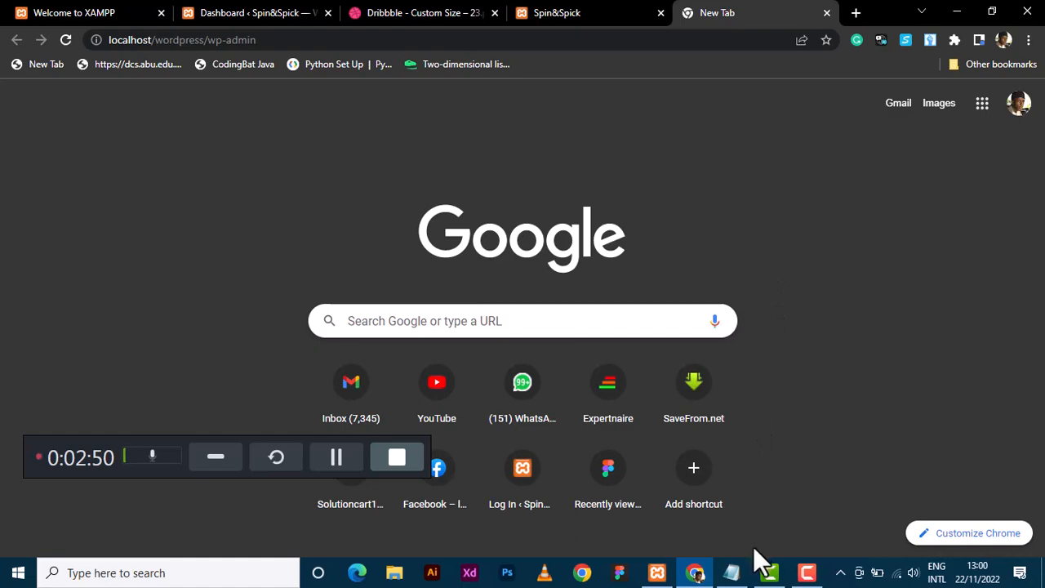
# Highlight the back-end address localhost/wordpress/wp-admin in the Notepad notes.
pyautogui.click(732, 574)
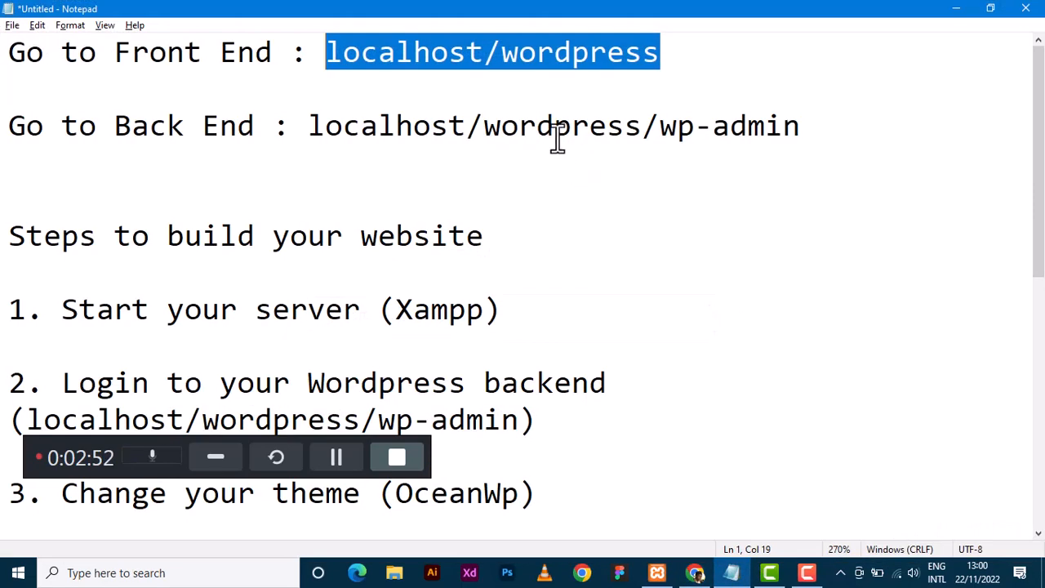
pyautogui.moveTo(807, 129); pyautogui.dragTo(304, 123)
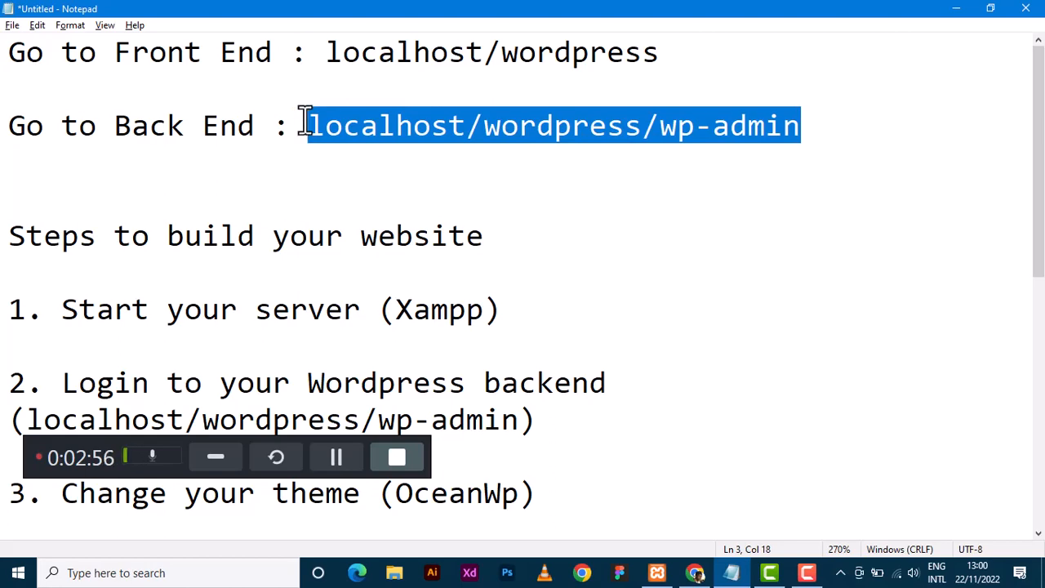
# Switch back to Chrome and close the older WordPress Dashboard tab and the Welcome to XAMPP tab.
pyautogui.hotkey('alt', 'Tab')
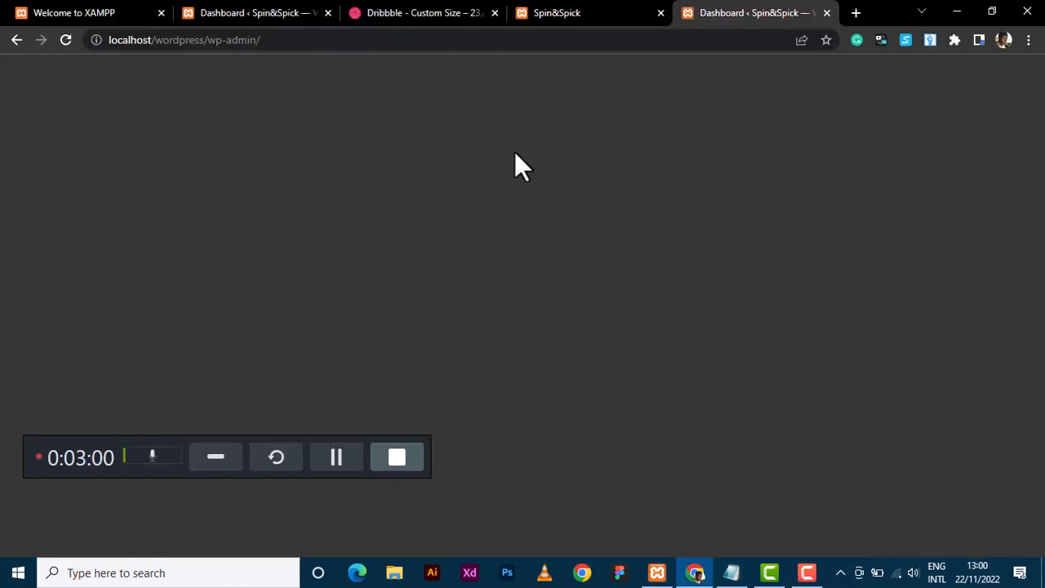
pyautogui.click(327, 12)
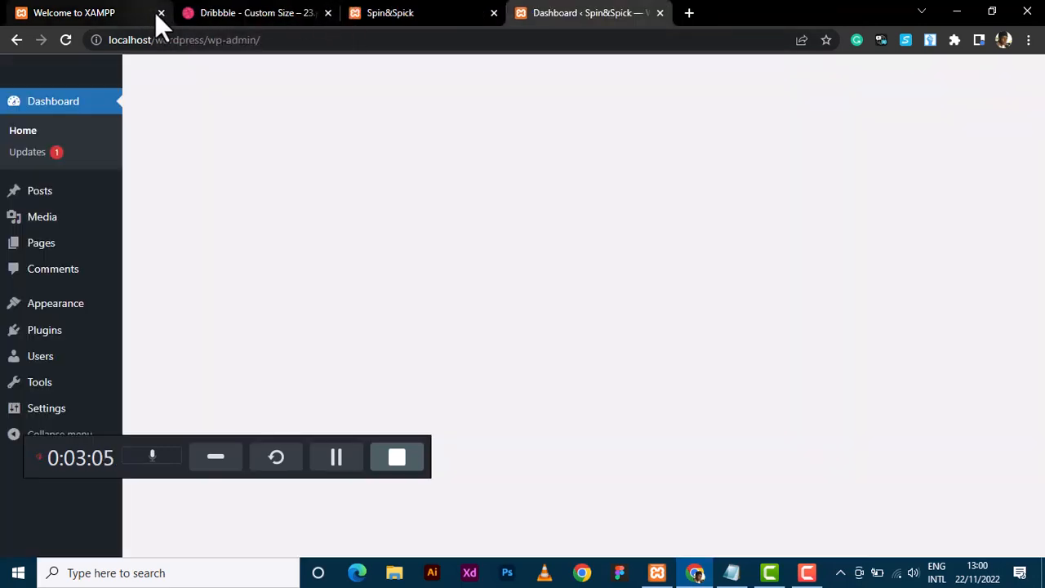
pyautogui.click(159, 13)
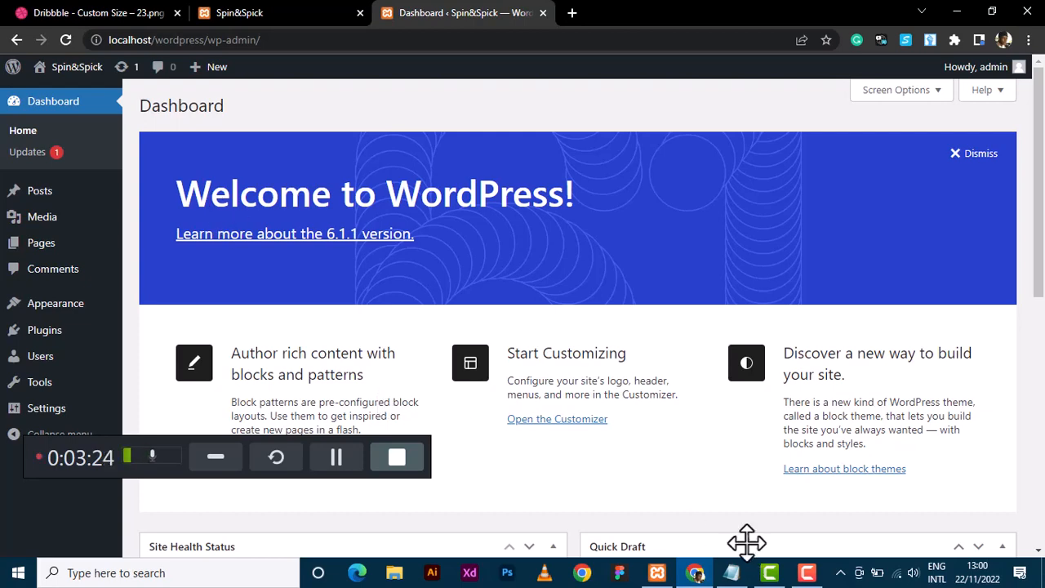
# Review the website-building steps in the Notepad notes, from starting the server to installing the necessary plugins.
pyautogui.click(732, 572)
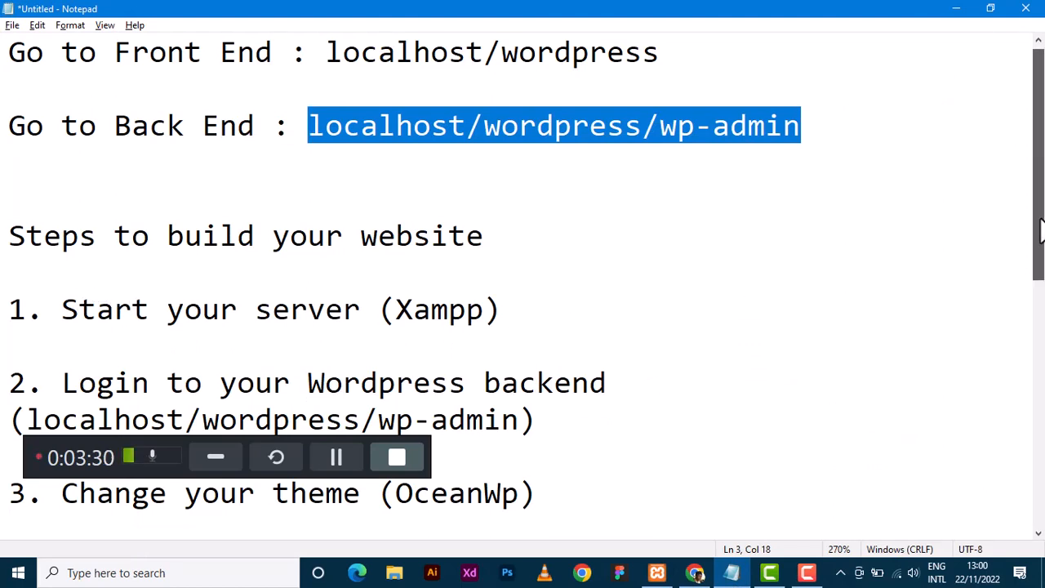
pyautogui.moveTo(1042, 229); pyautogui.dragTo(1042, 240)
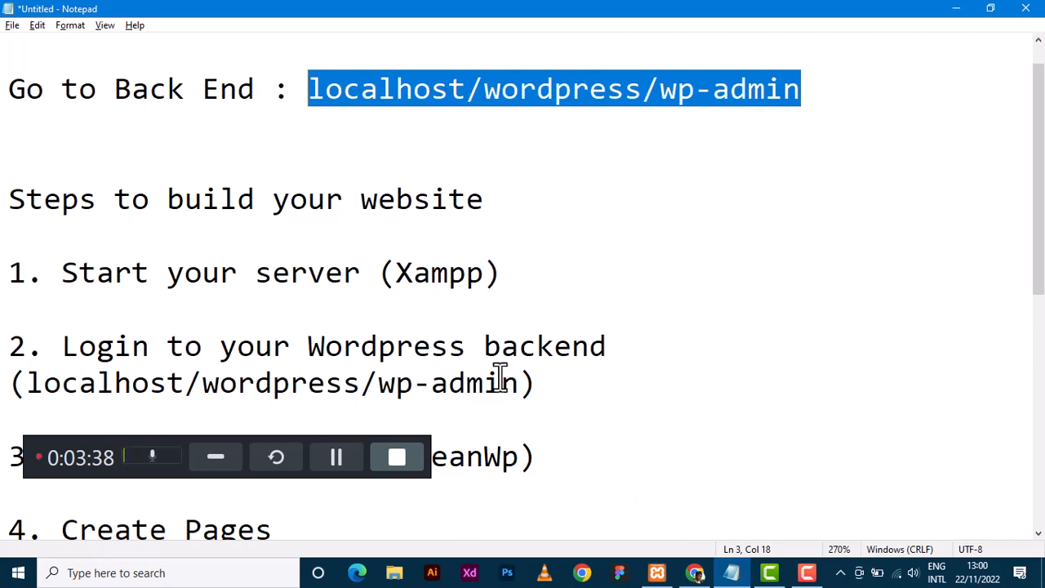
pyautogui.click(692, 574)
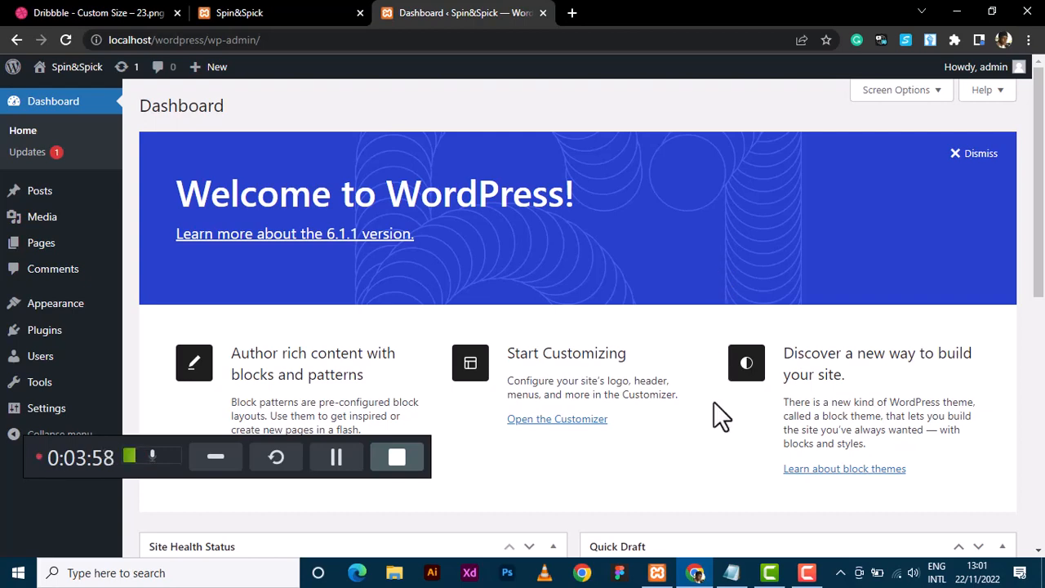
pyautogui.click(732, 572)
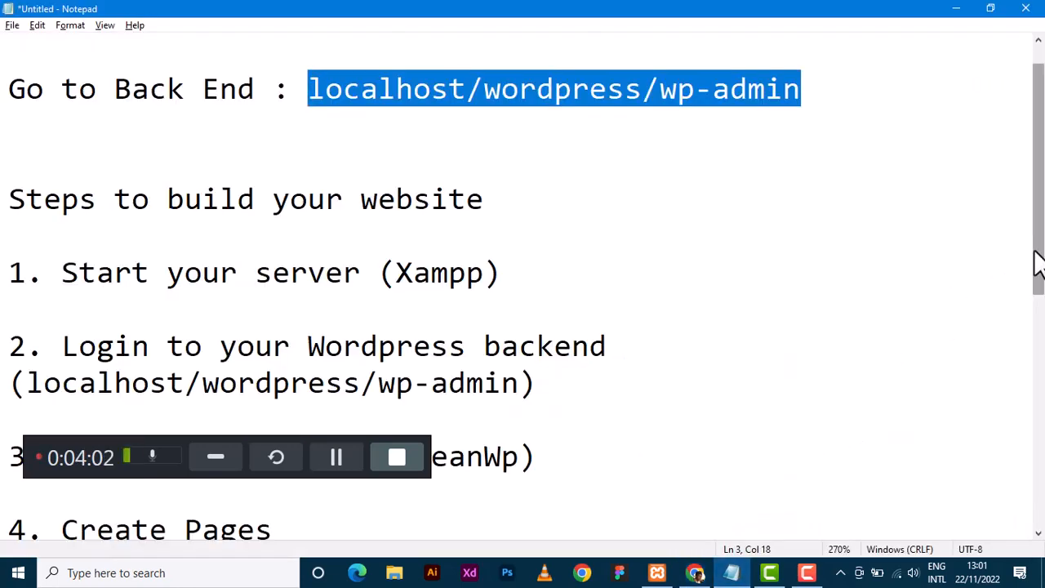
pyautogui.moveTo(1037, 263); pyautogui.dragTo(1038, 310)
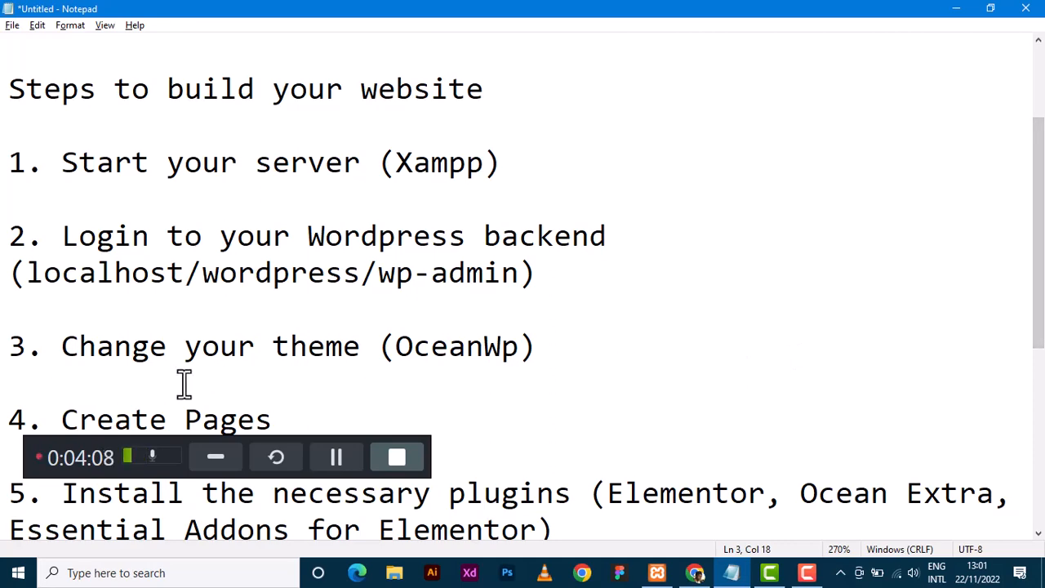
# Switch to Chrome and view the Spin&Spick front end, finishing on the WordPress Dashboard.
pyautogui.hotkey('alt', 'Tab')
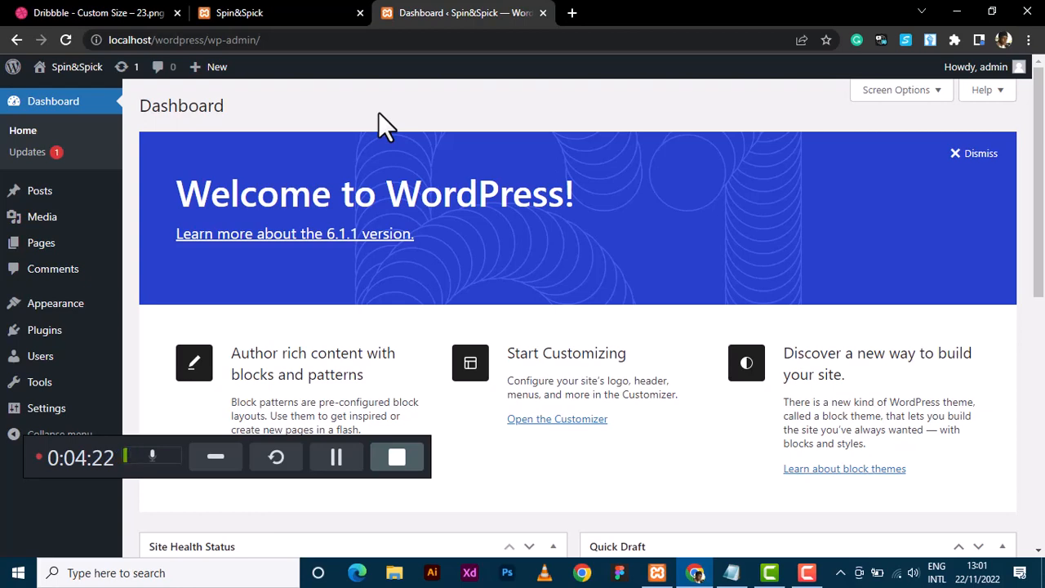
pyautogui.click(297, 12)
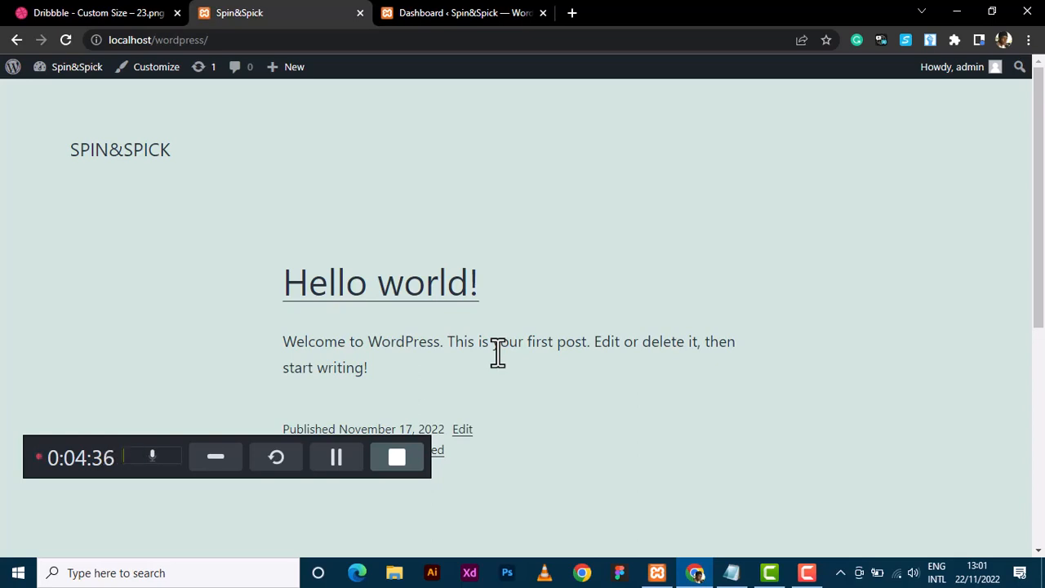
pyautogui.click(469, 13)
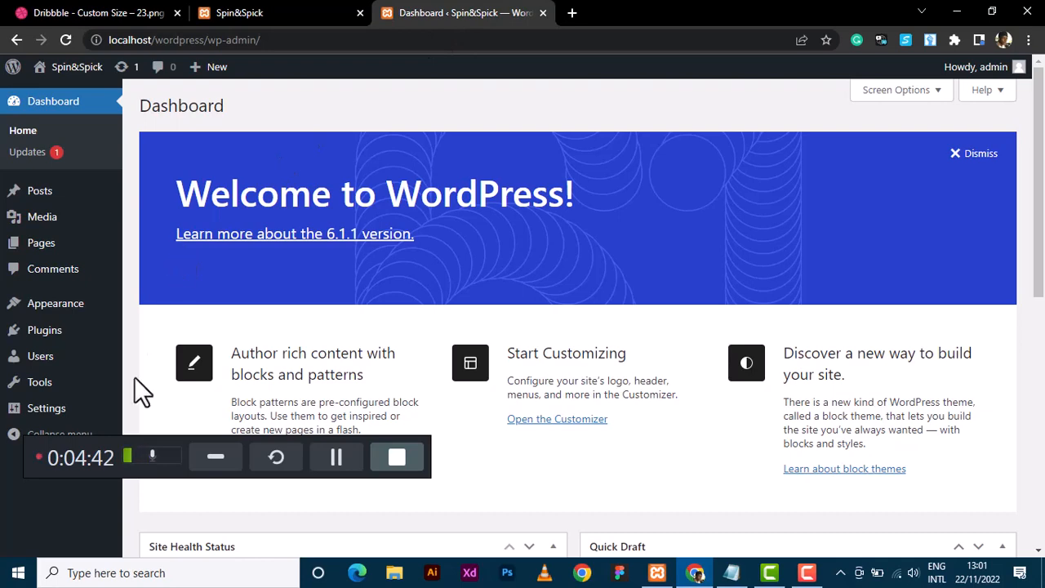
# Open the installed Themes page from the WordPress Dashboard and look over the available themes.
pyautogui.moveTo(95, 451); pyautogui.dragTo(78, 515)
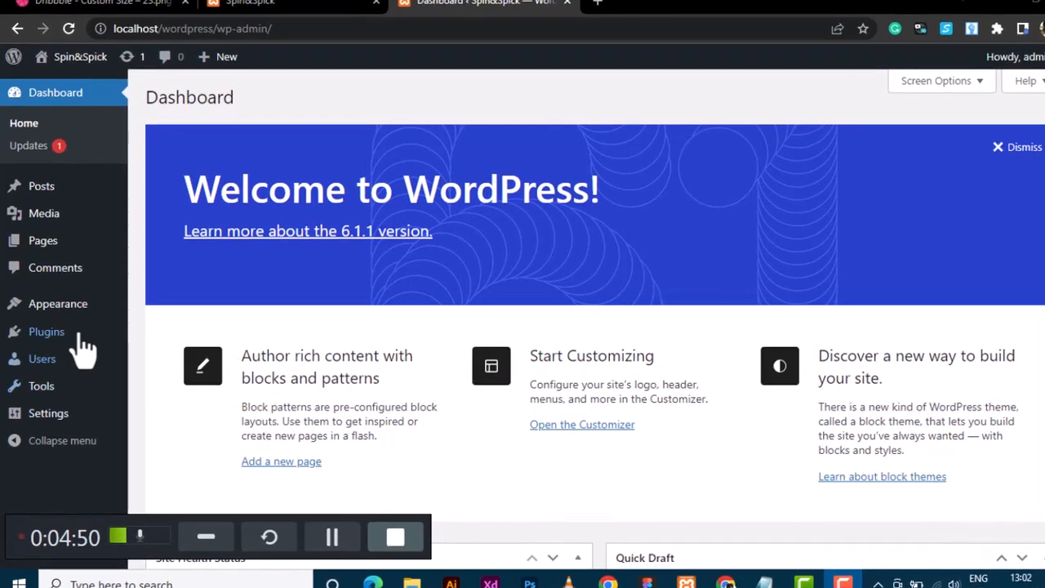
pyautogui.moveTo(72, 309)
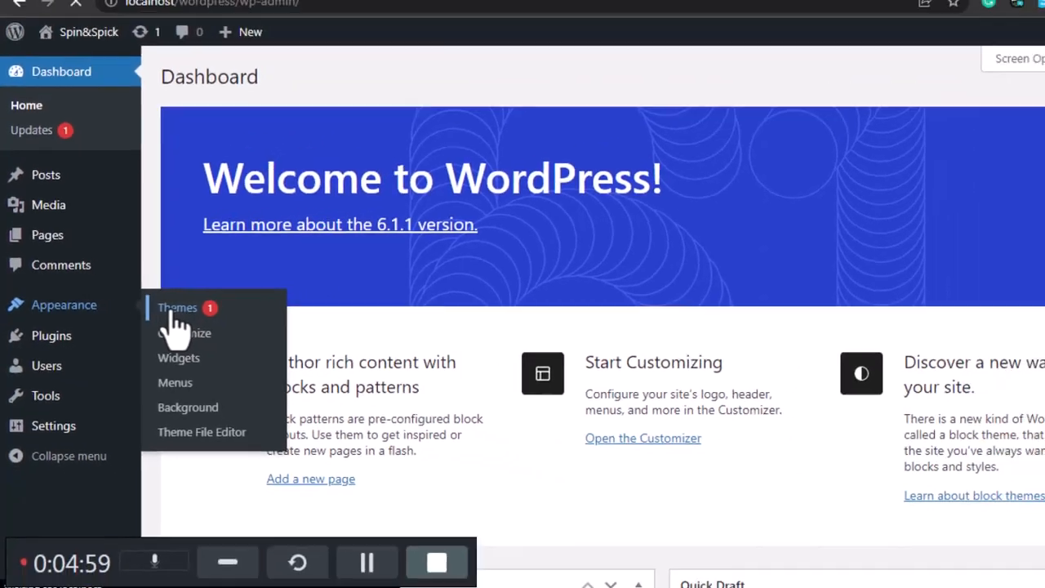
pyautogui.click(215, 317)
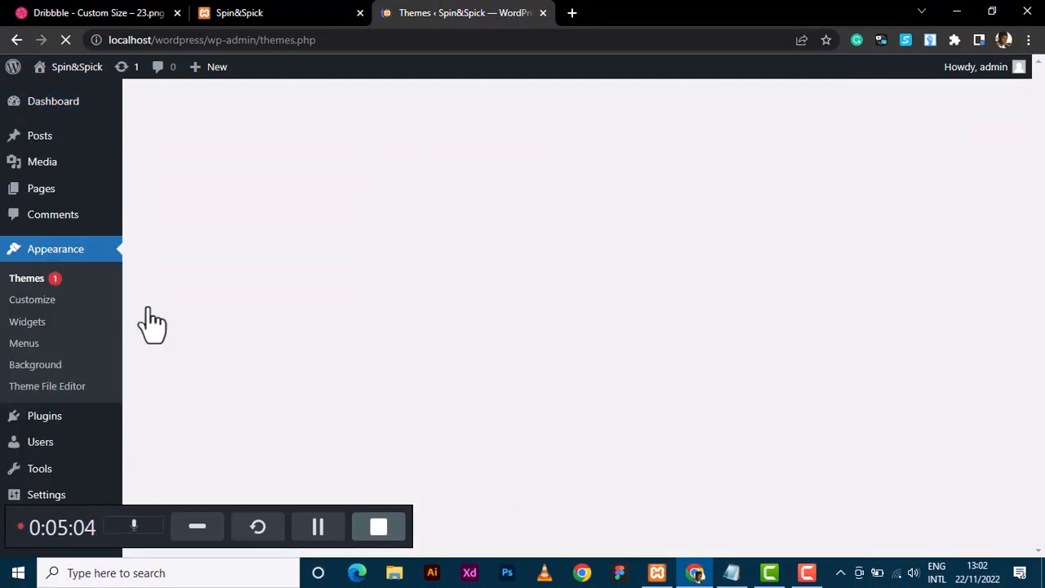
pyautogui.moveTo(339, 269)
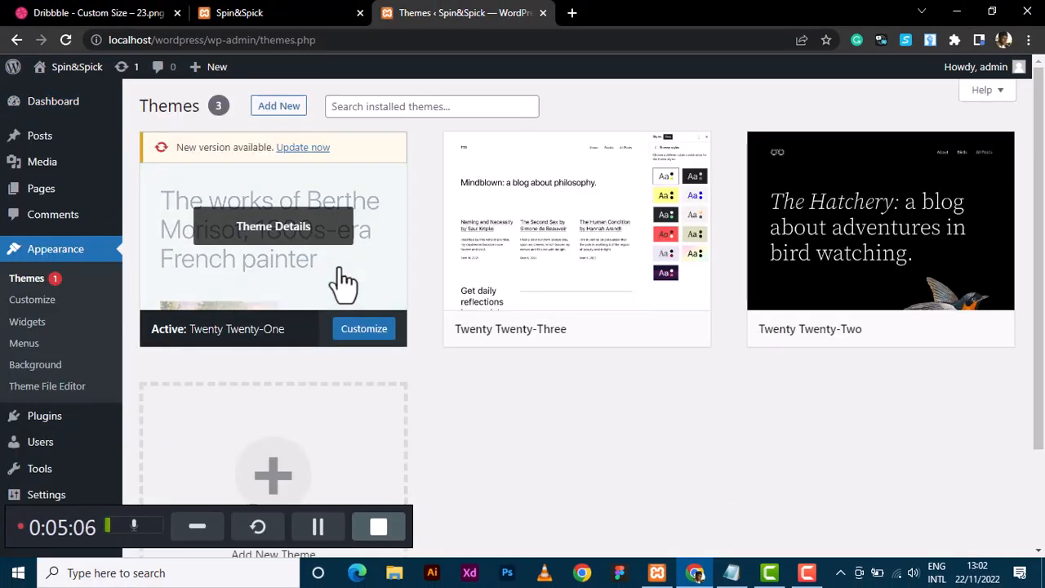
pyautogui.moveTo(931, 249)
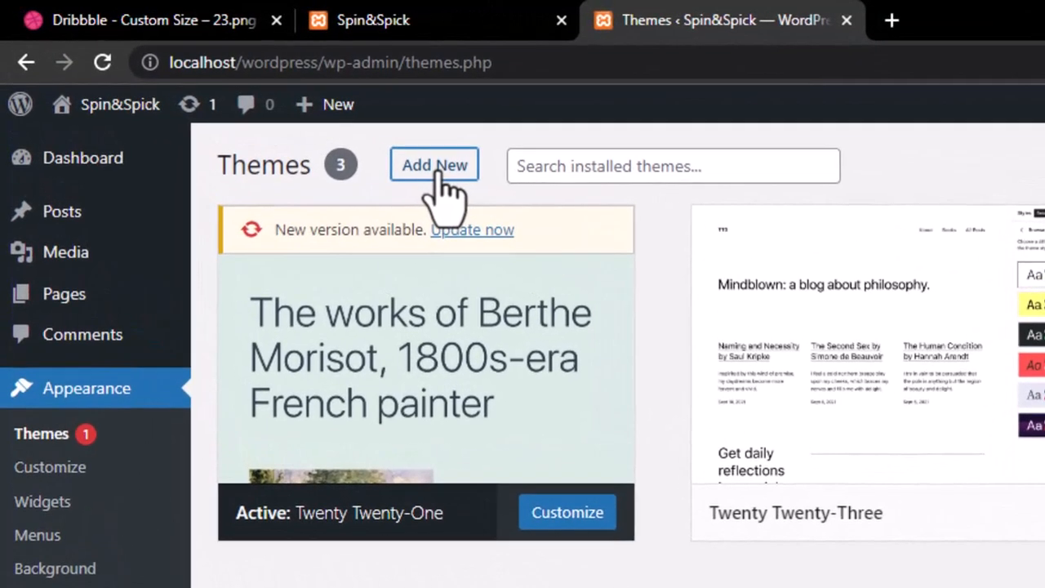
# Open the Add Themes page and show the option for uploading a theme in .zip format.
pyautogui.click(280, 113)
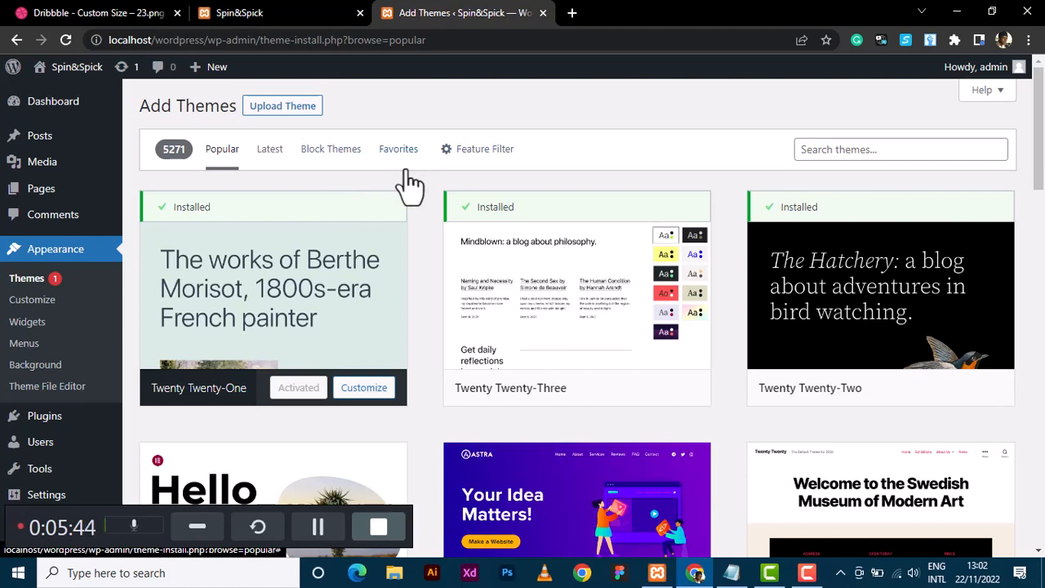
pyautogui.click(292, 107)
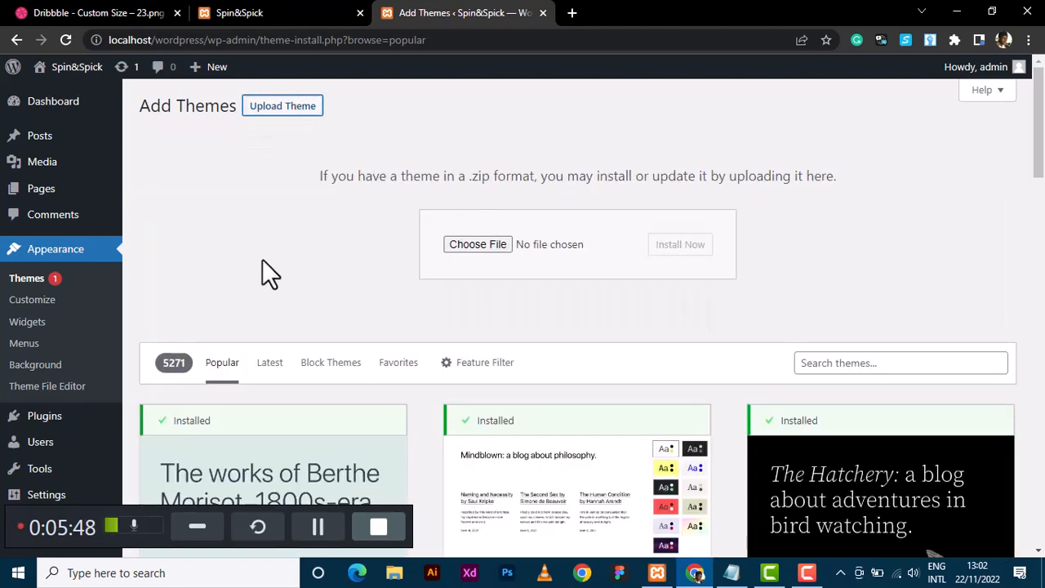
pyautogui.scroll(-1, 263, 260)
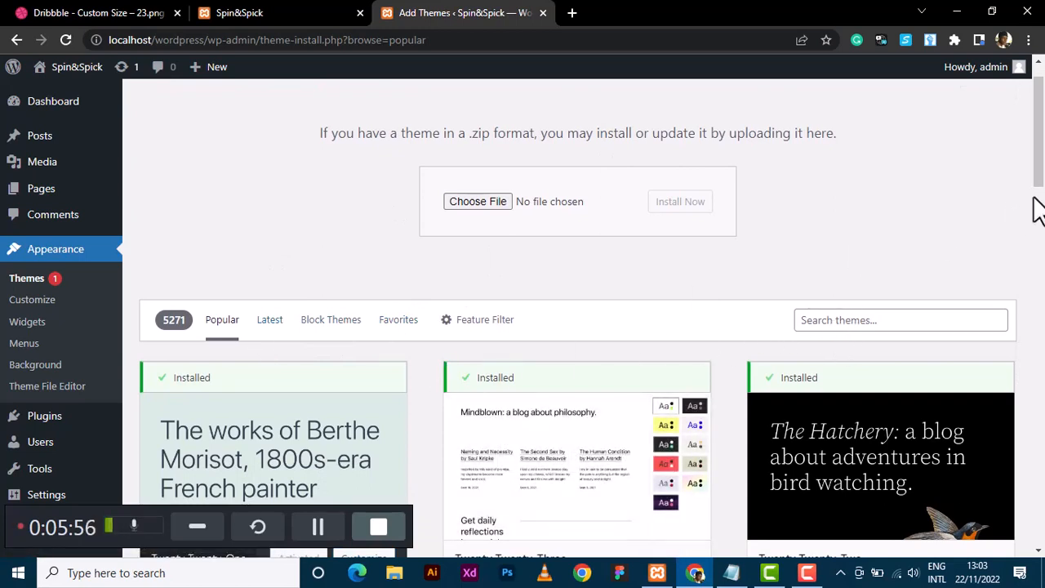
# Find OceanWP among the popular themes, then install and activate it.
pyautogui.moveTo(1037, 185); pyautogui.dragTo(1039, 291)
pyautogui.scroll(-3, 523, 376)
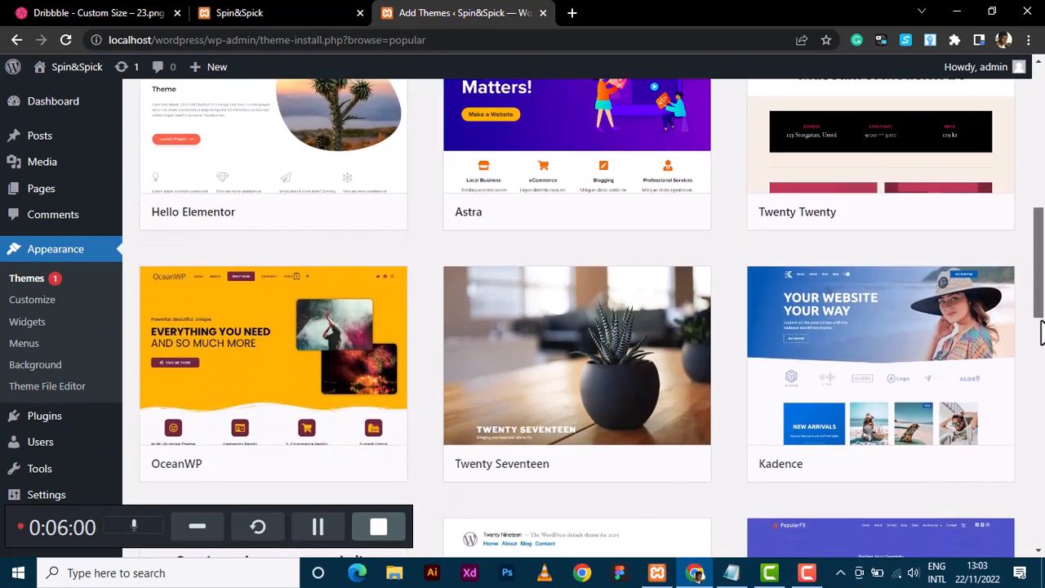
pyautogui.moveTo(290, 359)
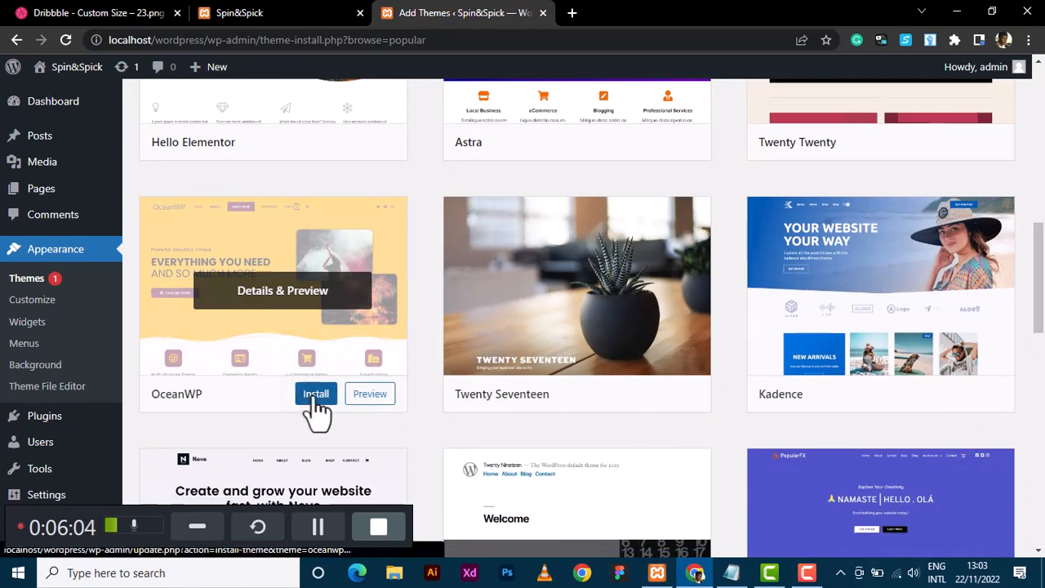
pyautogui.click(316, 398)
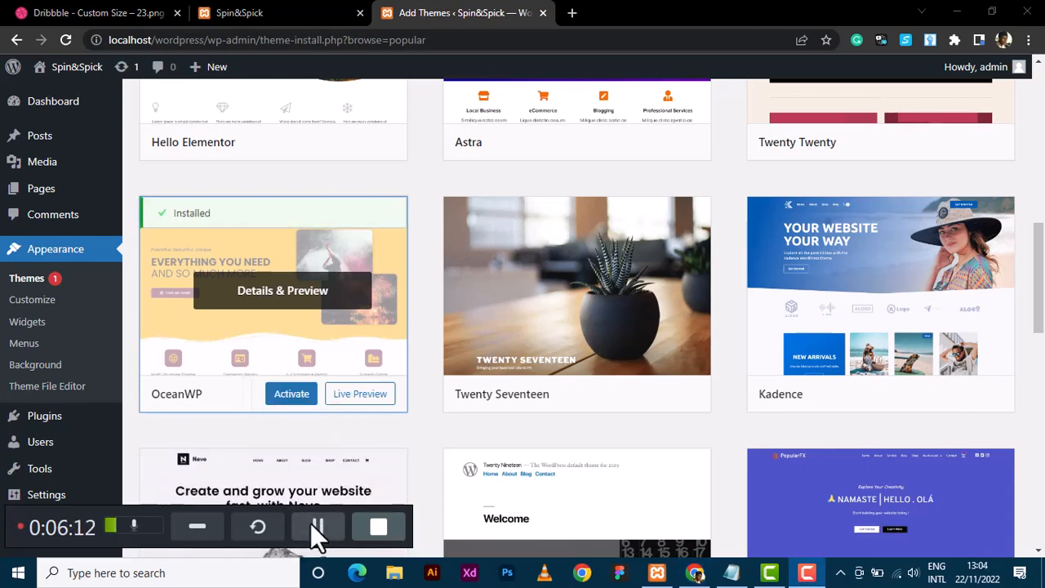
pyautogui.click(285, 400)
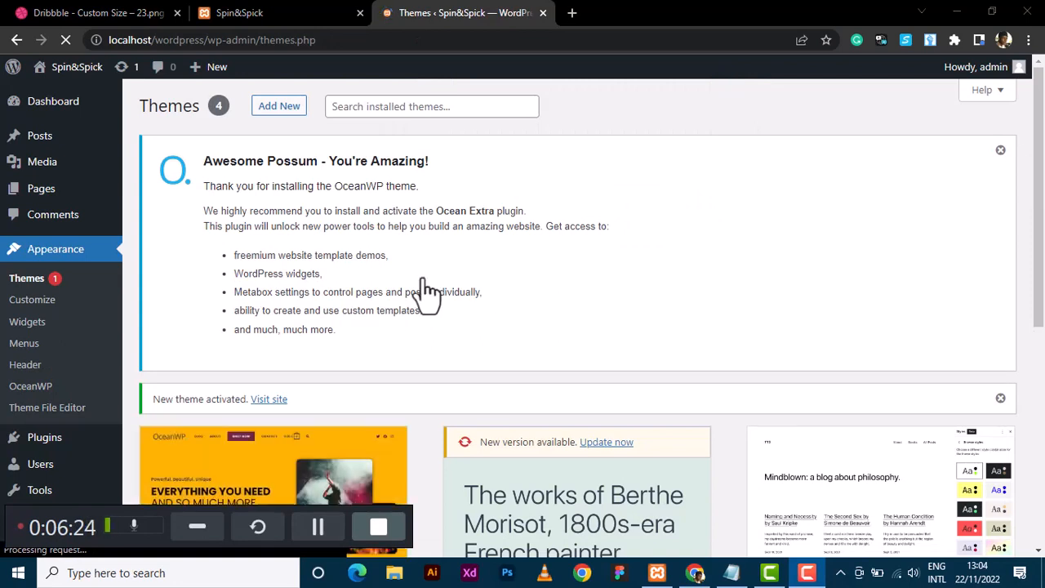
# Reload the Spin&Spick front end to check the activated theme and return to the Themes page.
pyautogui.click(266, 10)
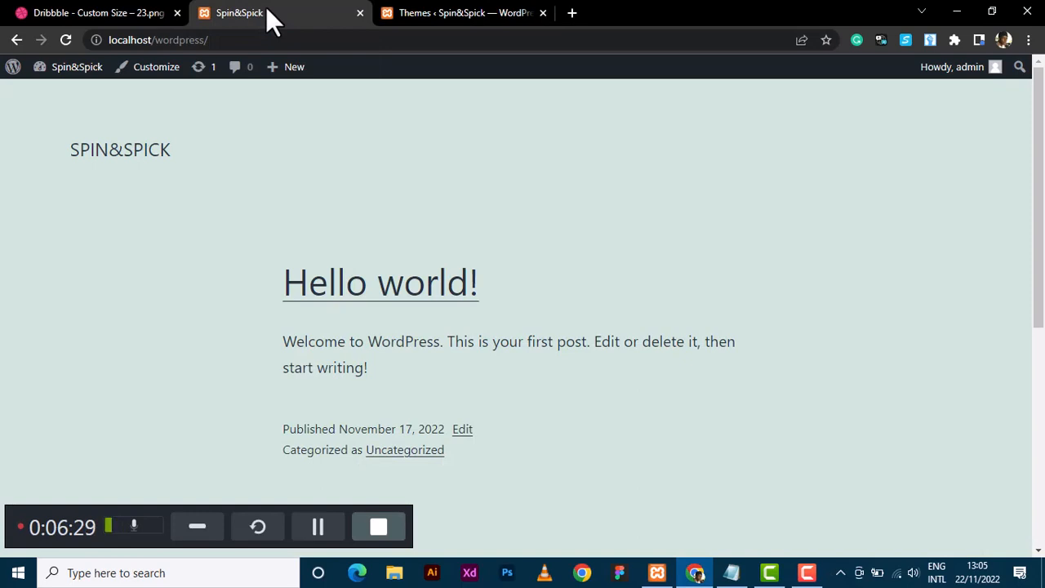
pyautogui.click(65, 40)
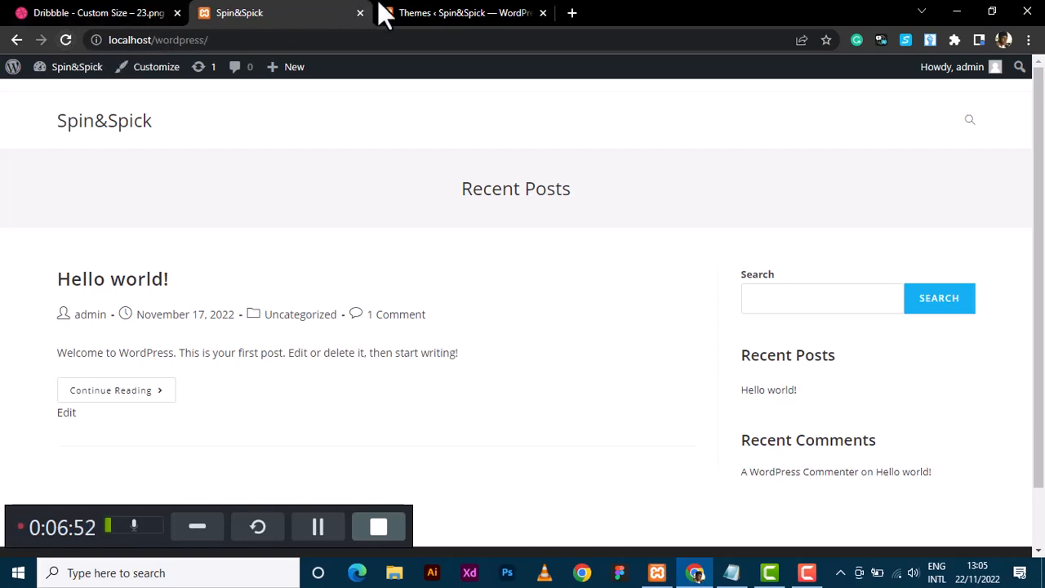
pyautogui.click(455, 16)
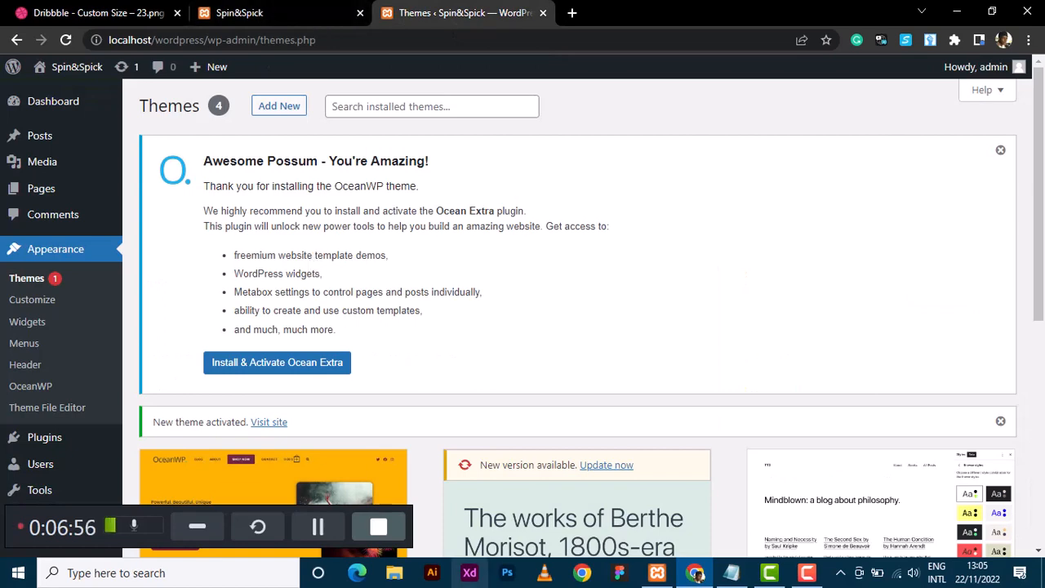
# Check the Create Pages step in the Notepad notes and return to the WordPress back end in Chrome.
pyautogui.click(733, 572)
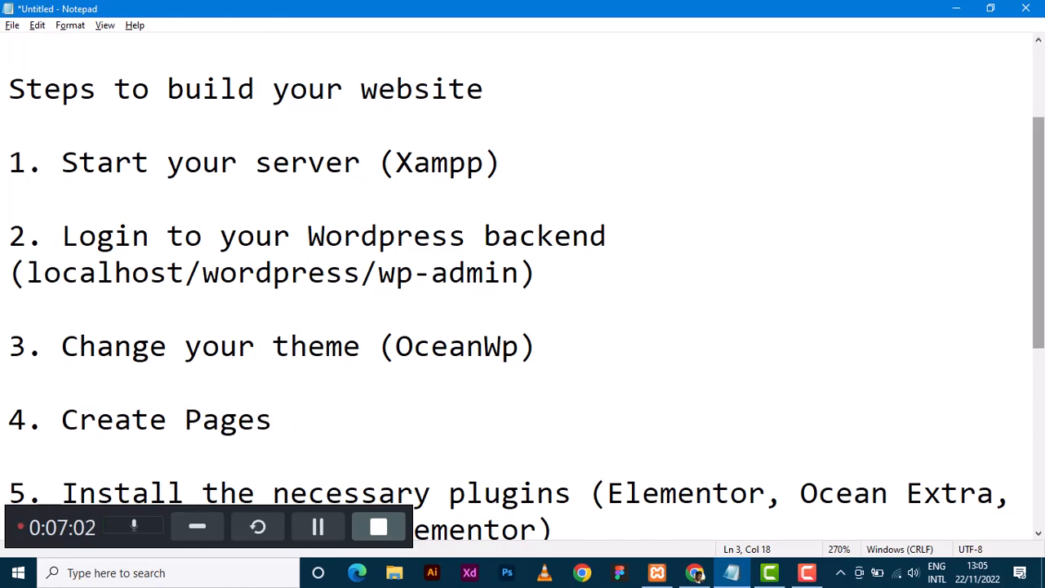
pyautogui.moveTo(1042, 300); pyautogui.dragTo(1043, 322)
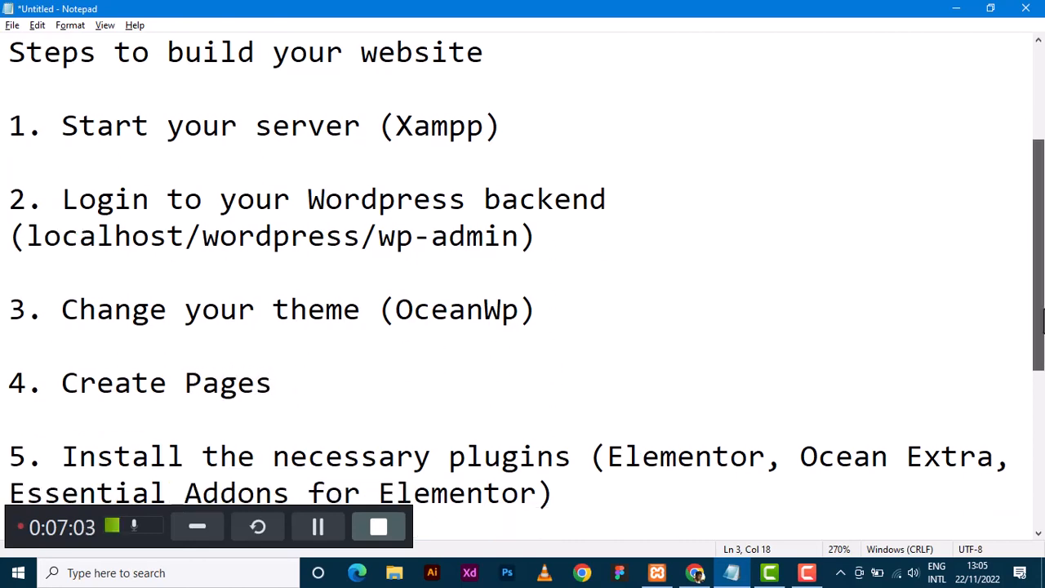
pyautogui.click(695, 573)
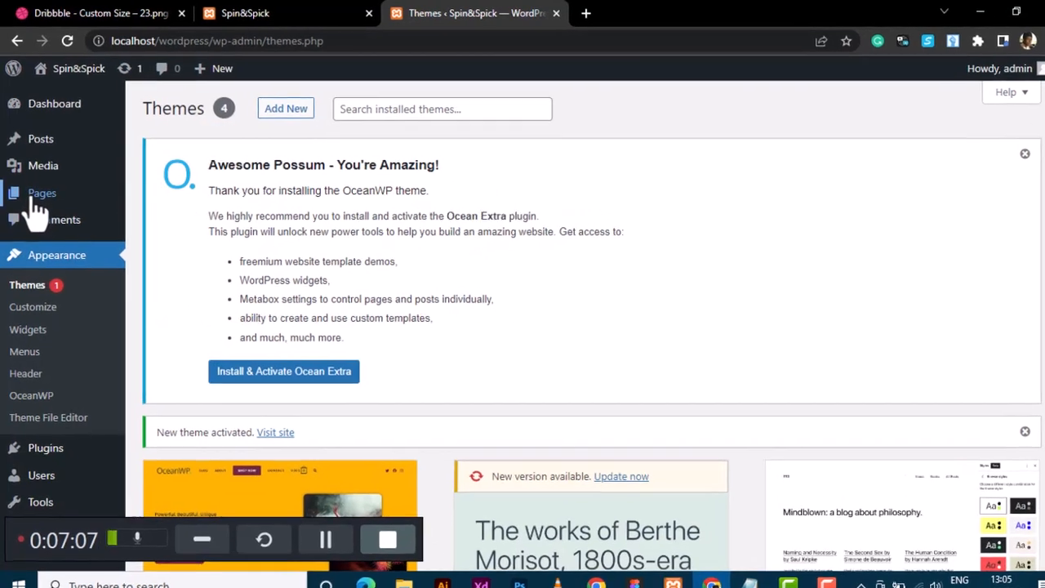
# Create a new page titled Home and publish it.
pyautogui.moveTo(32, 193)
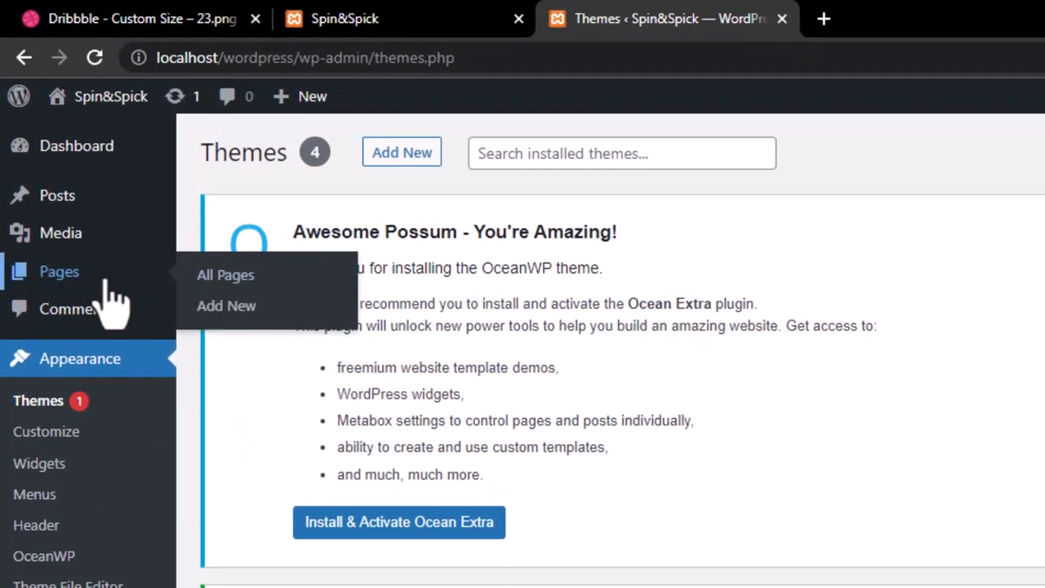
pyautogui.click(233, 307)
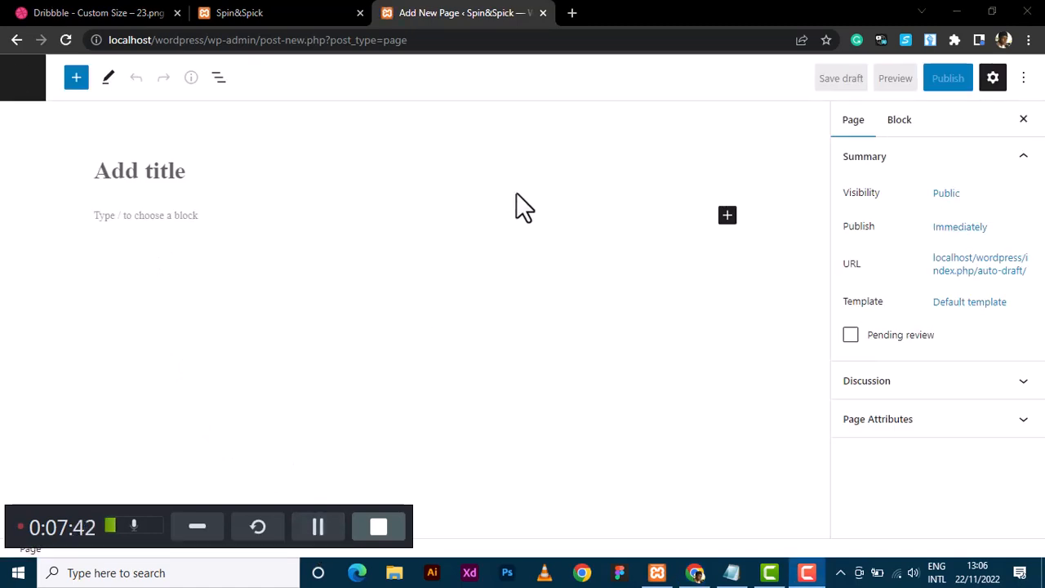
pyautogui.click(161, 178)
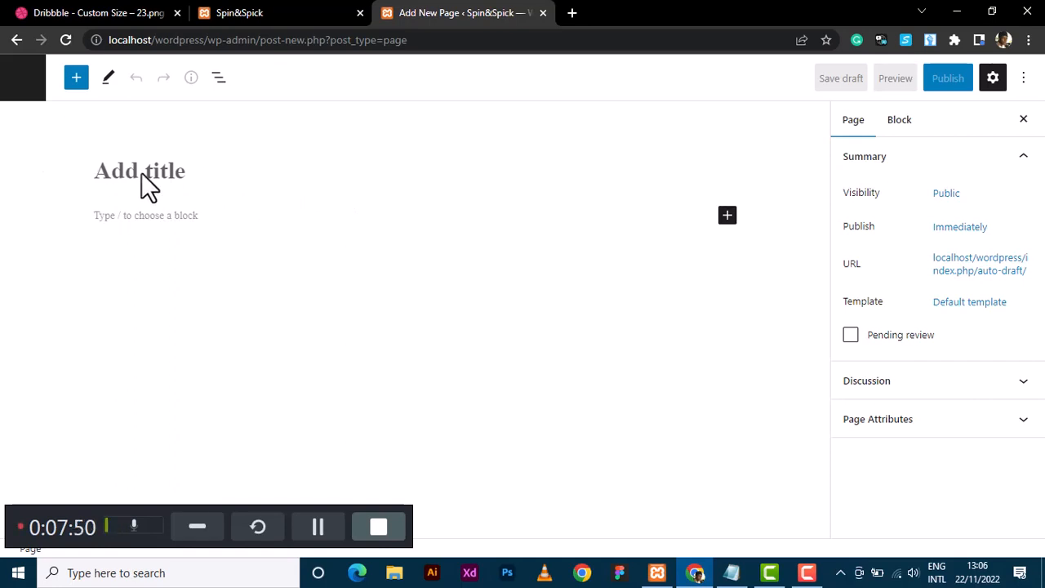
pyautogui.click(149, 186)
pyautogui.write('Home')
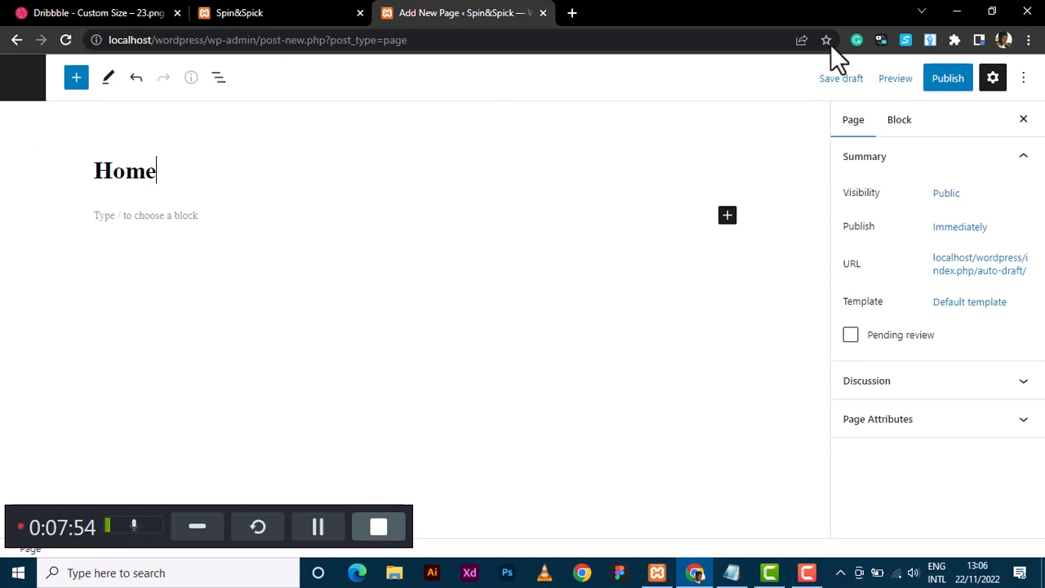
pyautogui.click(950, 92)
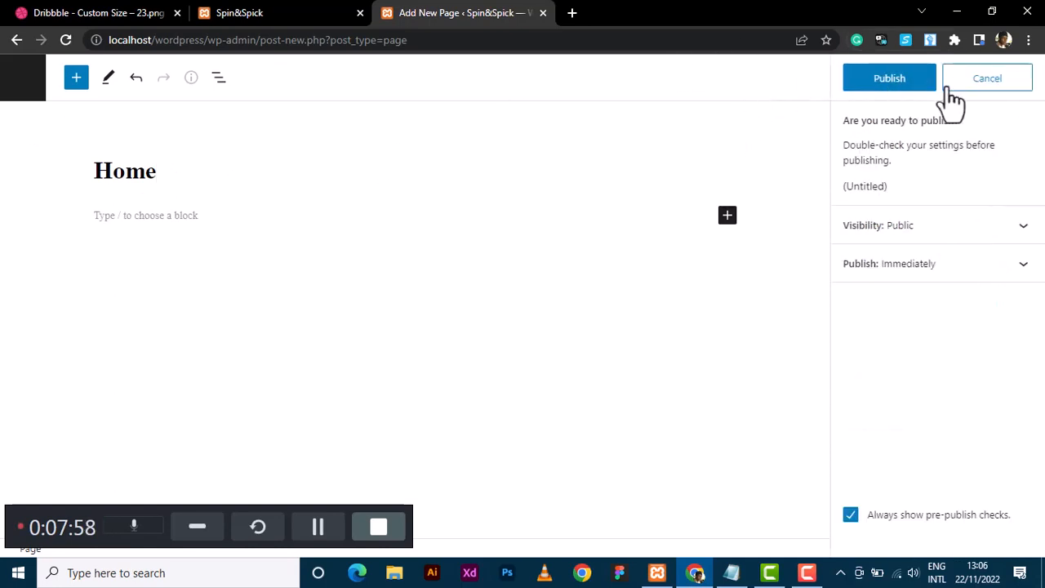
pyautogui.click(872, 92)
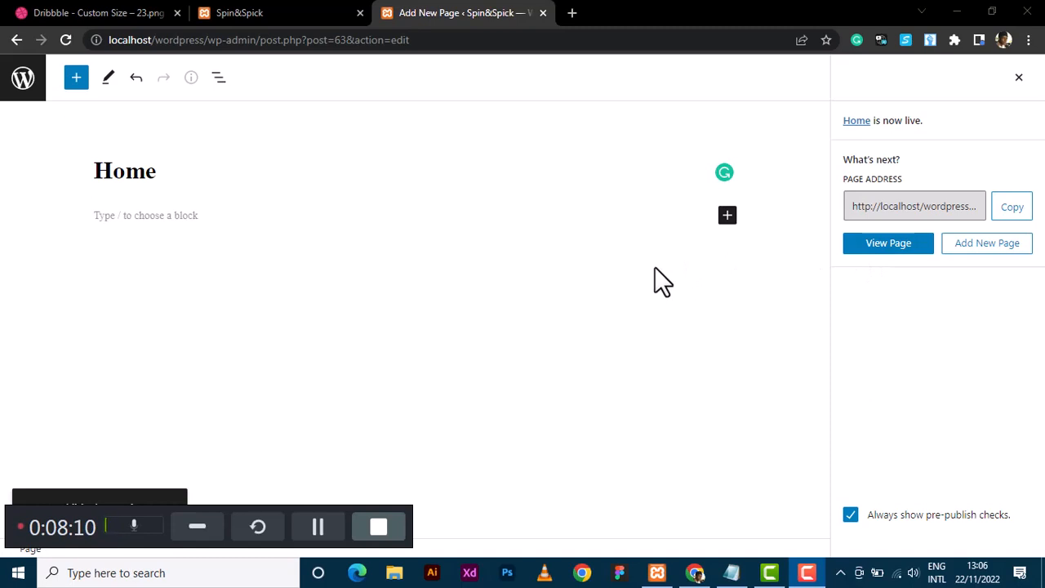
# Open the published Home page in a new tab and leave the page editor for the Pages list.
pyautogui.rightClick(879, 245)
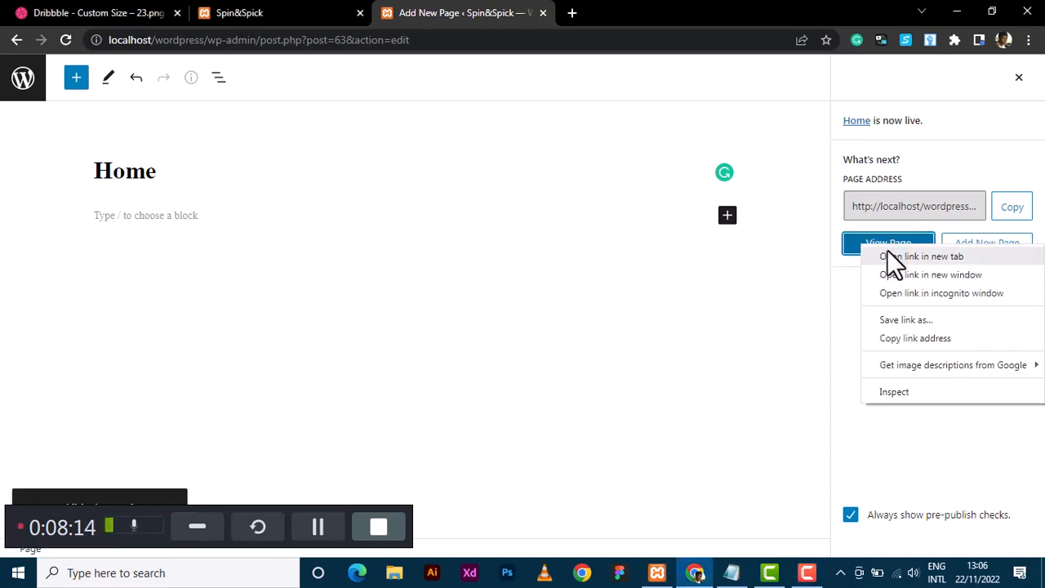
pyautogui.click(887, 254)
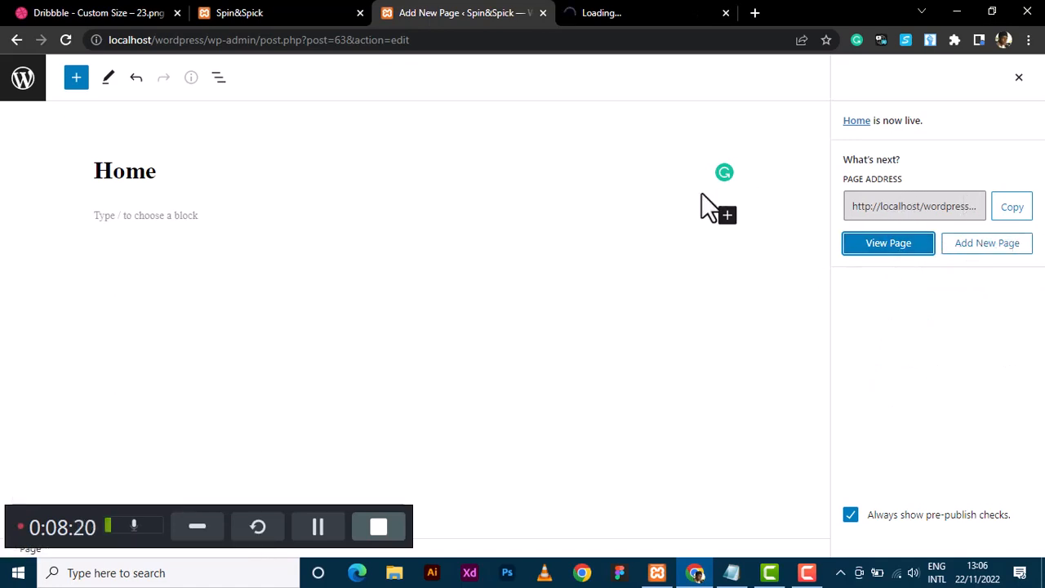
pyautogui.click(20, 86)
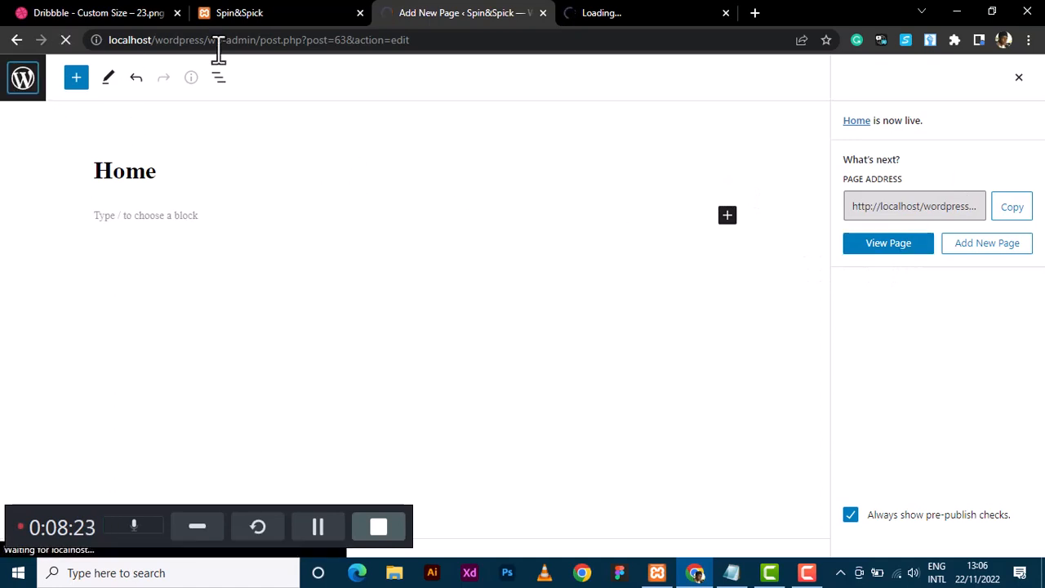
pyautogui.click(606, 7)
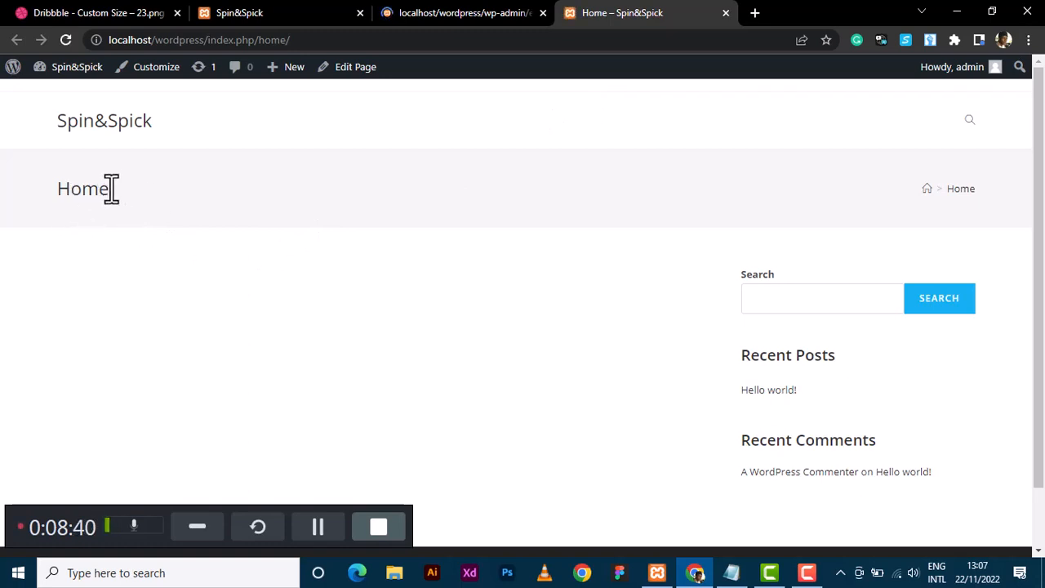
# Examine the Home page's title and search sidebar on the front end, and check the Pages list tab.
pyautogui.moveTo(109, 195); pyautogui.dragTo(65, 200)
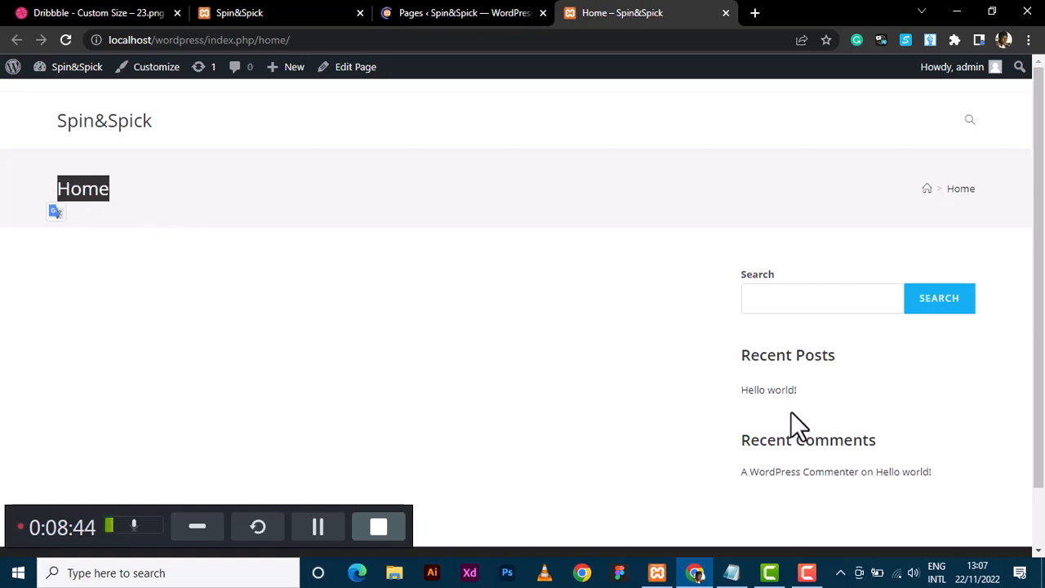
pyautogui.moveTo(711, 264); pyautogui.dragTo(742, 289)
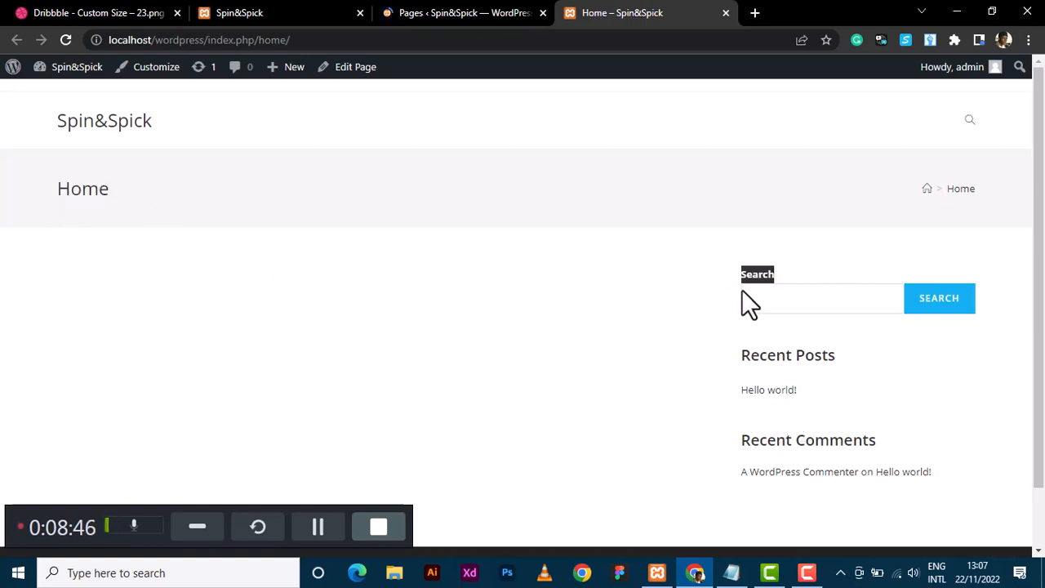
pyautogui.click(593, 363)
pyautogui.click(482, 10)
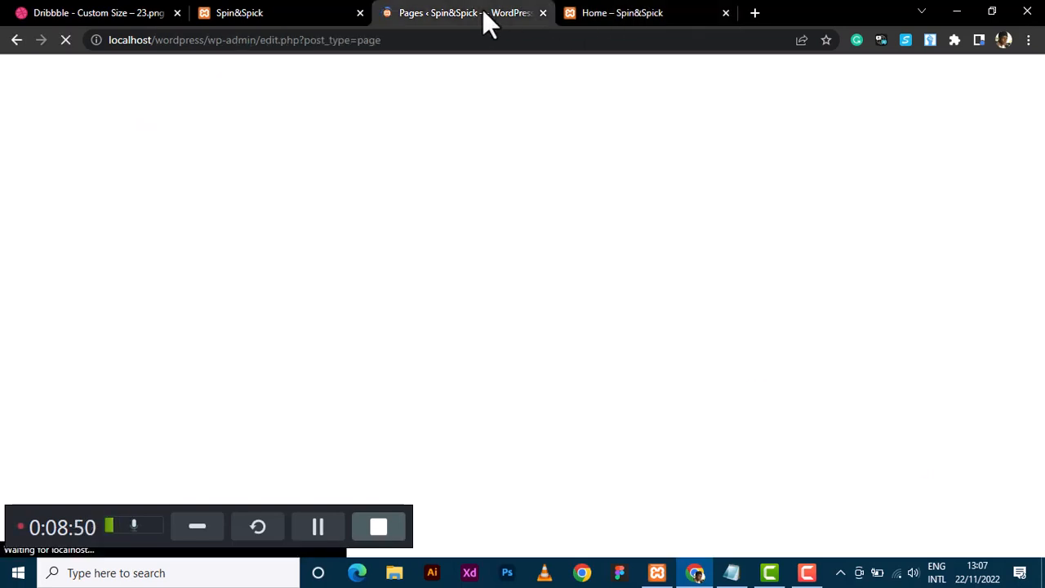
pyautogui.click(668, 16)
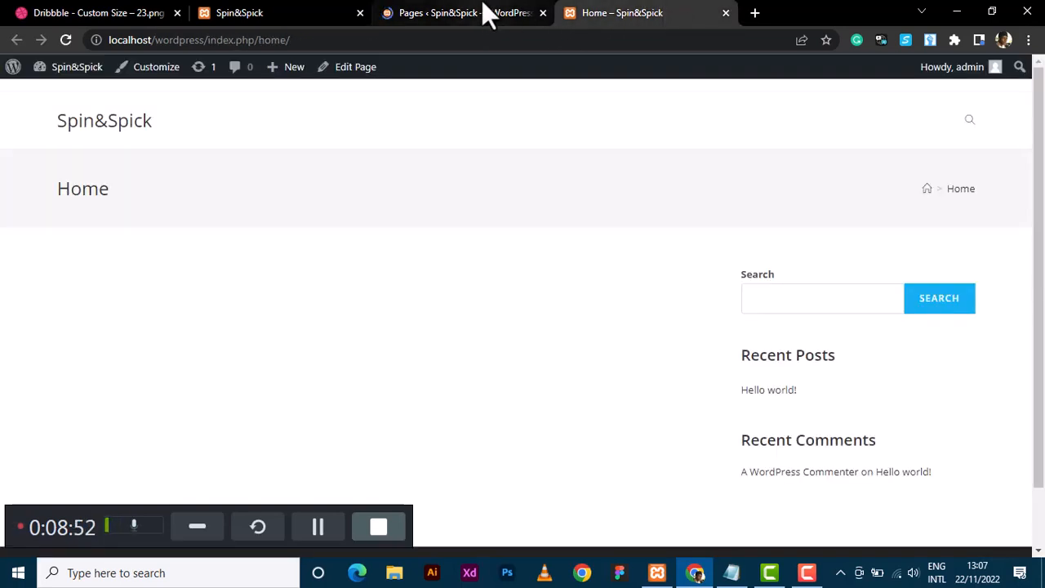
# Open the Home page's editor in a new tab from the Pages list and close the front-end Home tab.
pyautogui.click(458, 3)
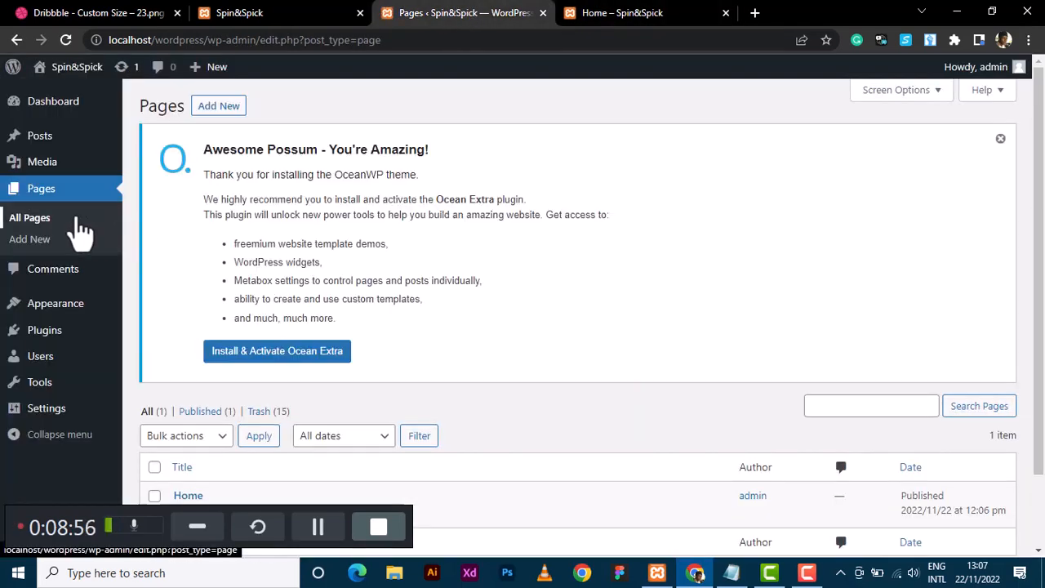
pyautogui.click(76, 219)
pyautogui.scroll(-2, 385, 295)
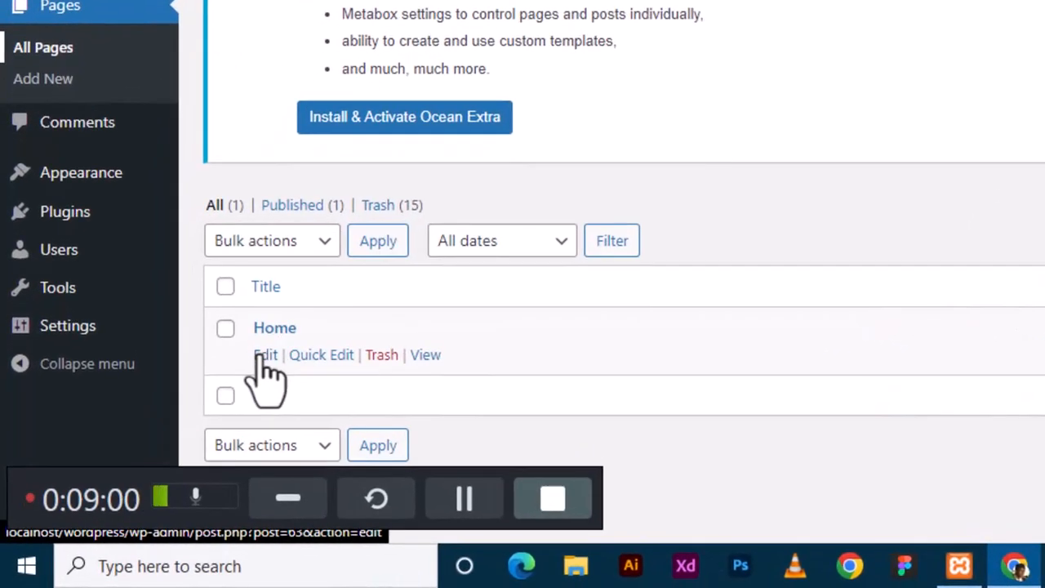
pyautogui.click(177, 432)
pyautogui.rightClick(261, 359)
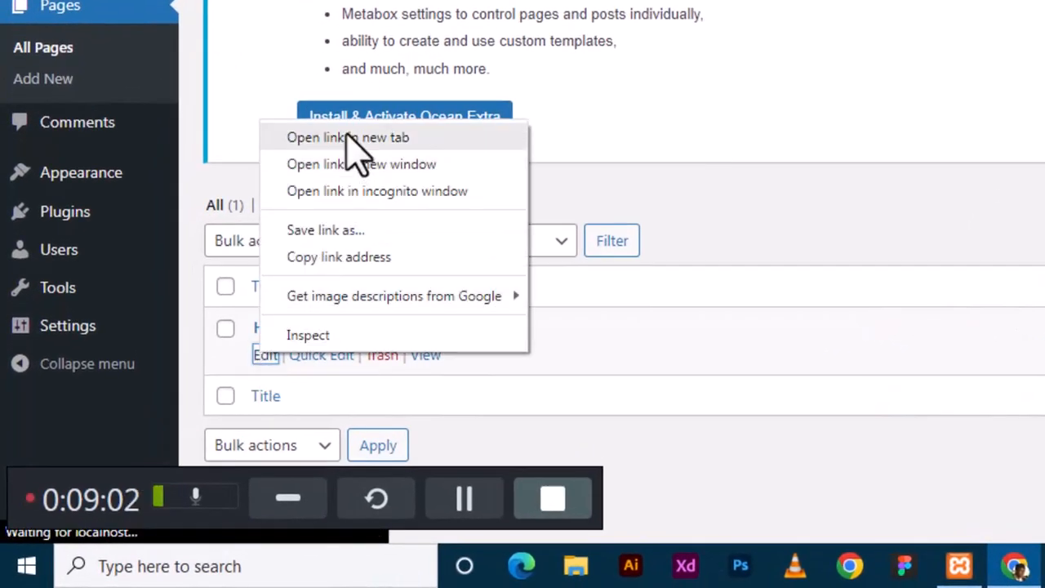
pyautogui.click(351, 137)
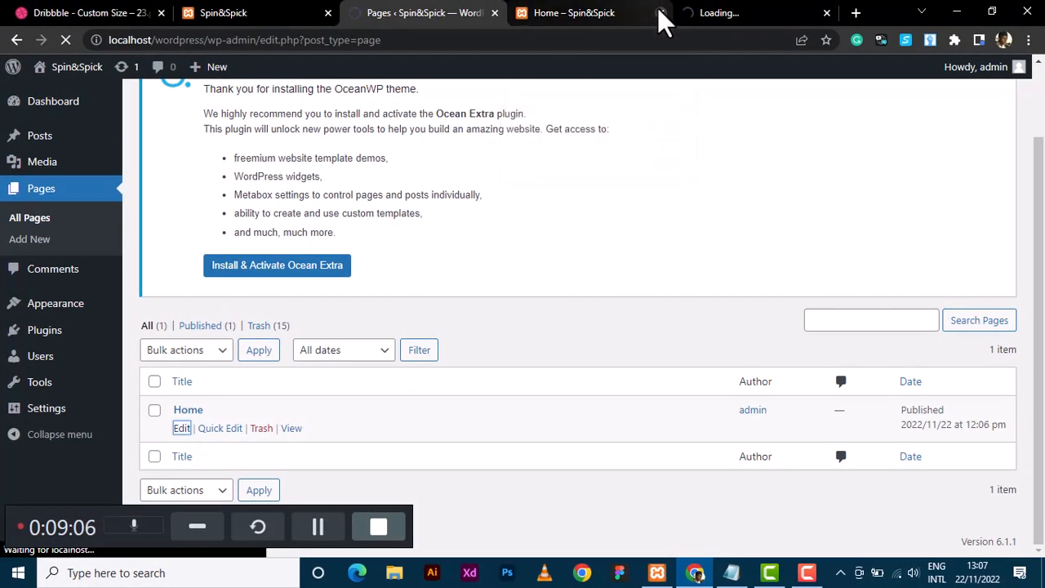
pyautogui.click(661, 13)
pyautogui.click(583, 12)
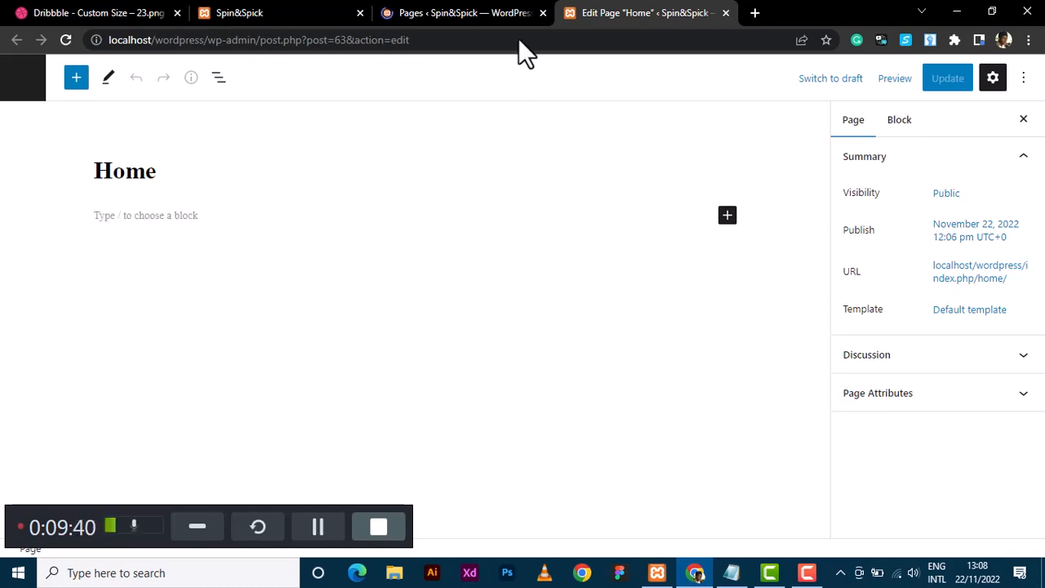
# Review the plugin installation step and the remaining steps in the Notepad notes, and return to the WordPress Pages list in Chrome.
pyautogui.click(471, 4)
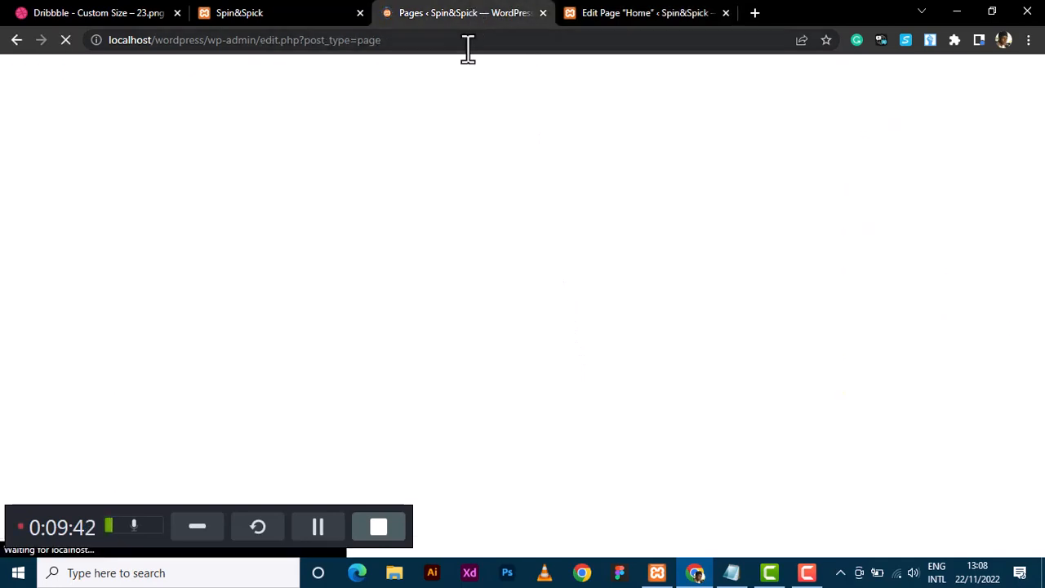
pyautogui.hotkey('alt', 'Tab')
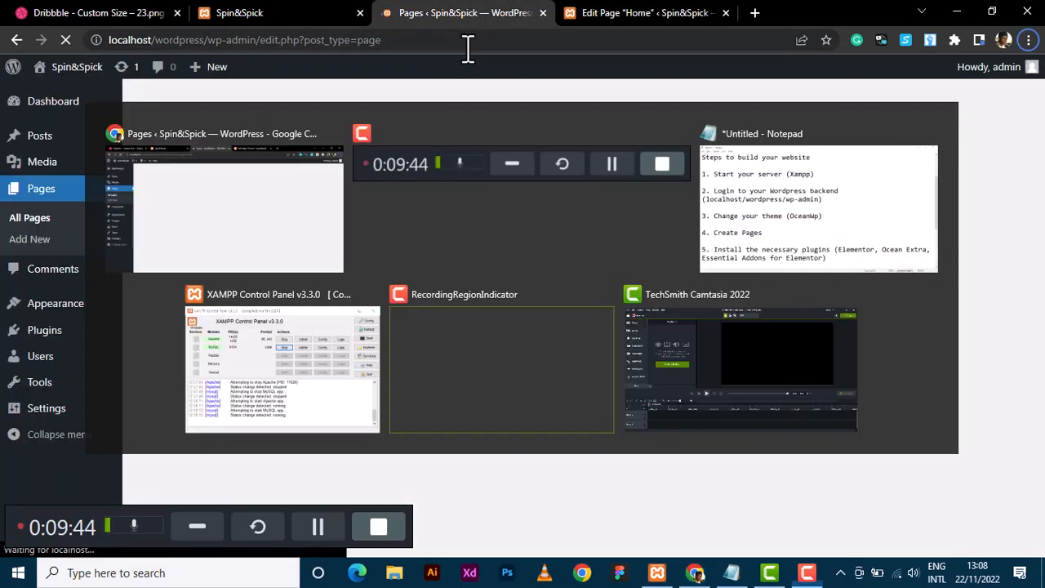
pyautogui.hotkey('alt', 'Tab')
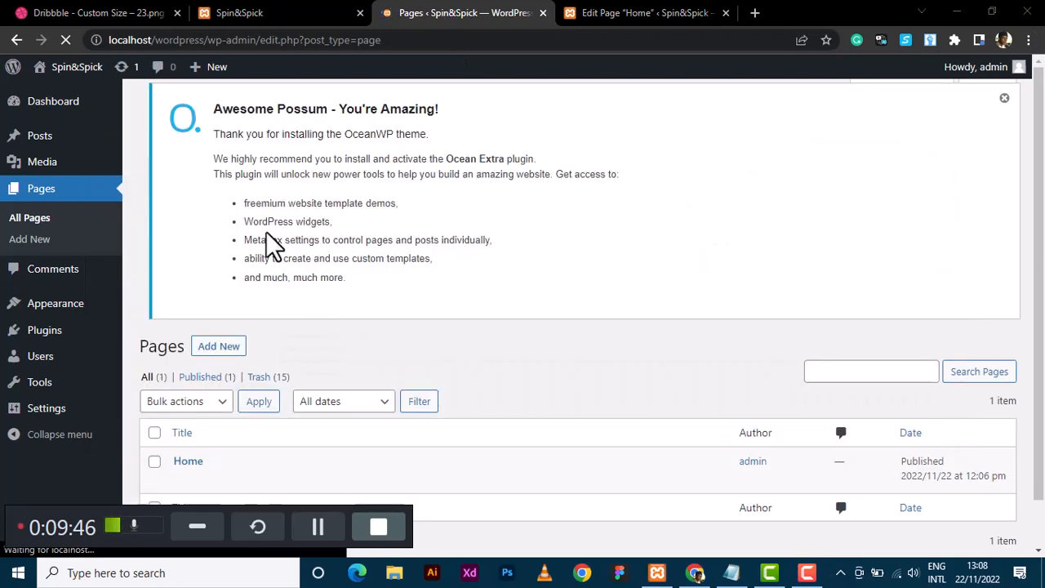
pyautogui.hotkey('alt', 'Tab')
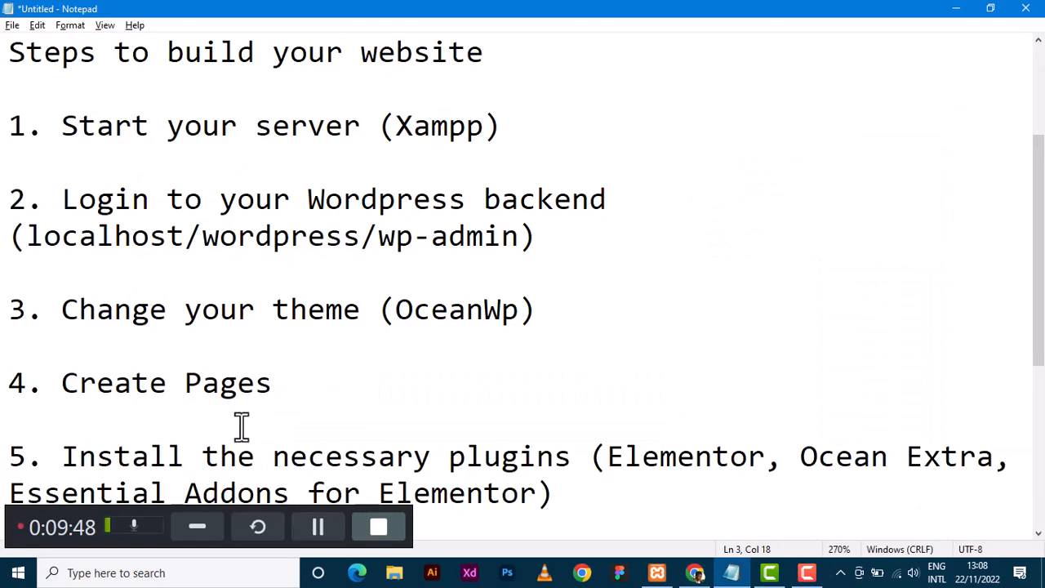
pyautogui.click(297, 357)
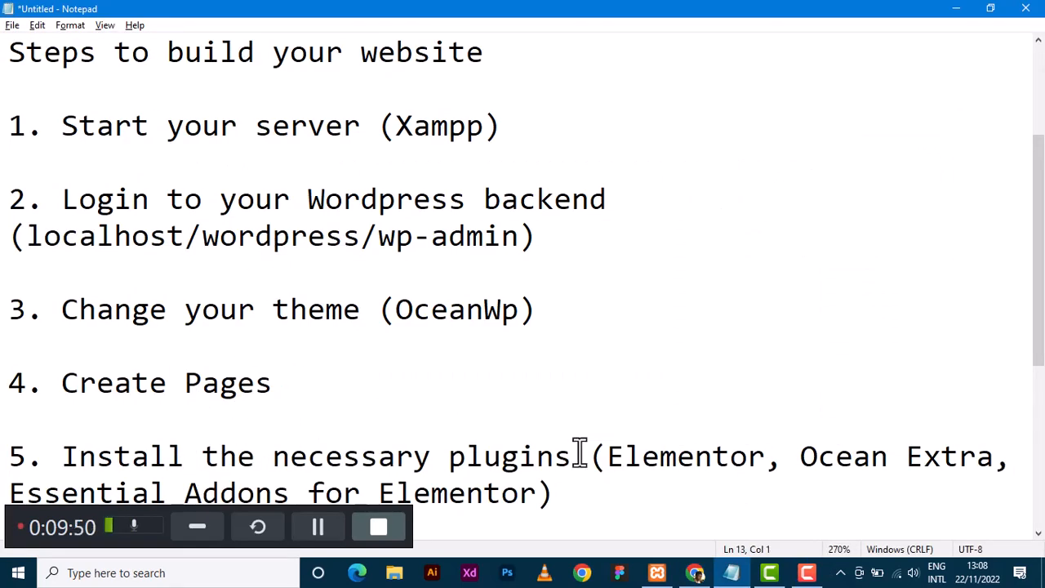
pyautogui.scroll(-3, 549, 448)
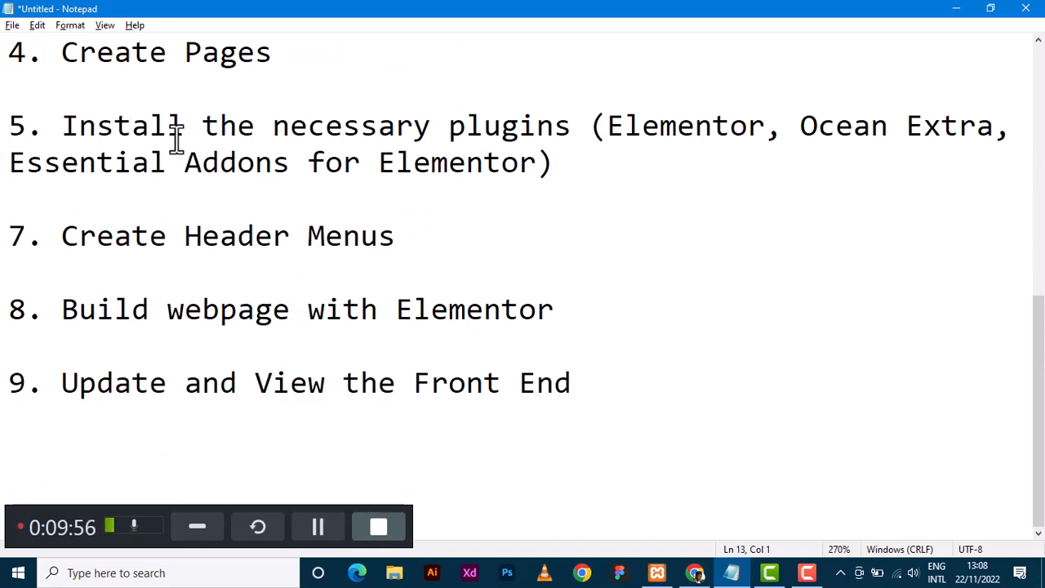
pyautogui.hotkey('alt', 'Tab')
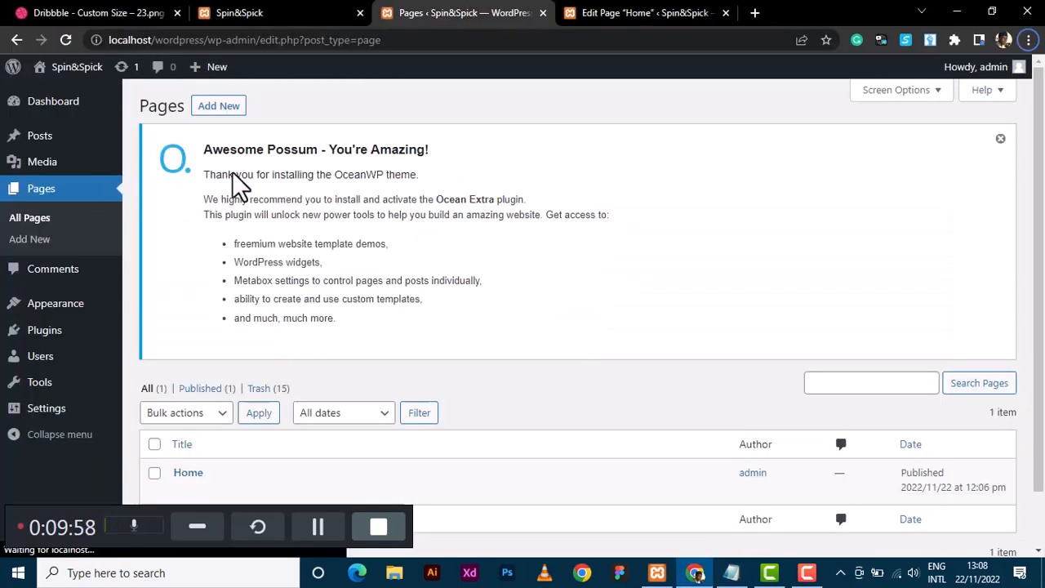
pyautogui.scroll(-2, 236, 173)
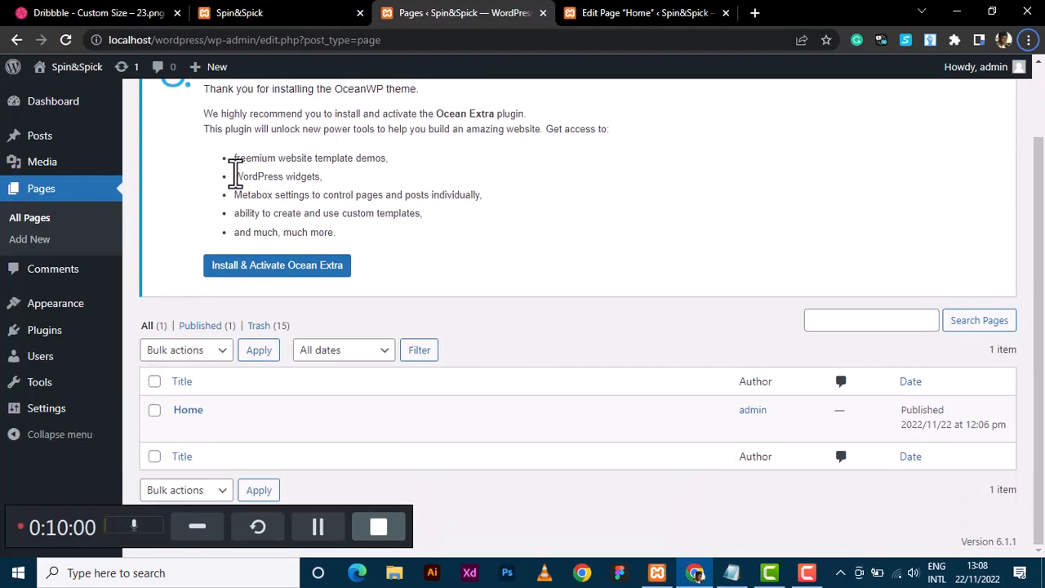
pyautogui.hotkey('alt', 'Tab')
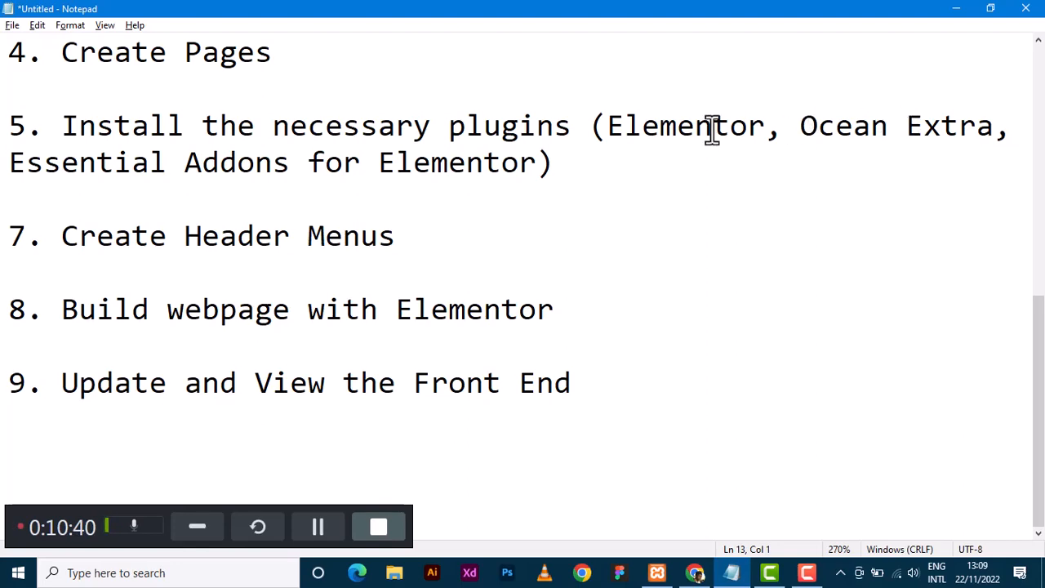
pyautogui.hotkey('alt', 'Tab')
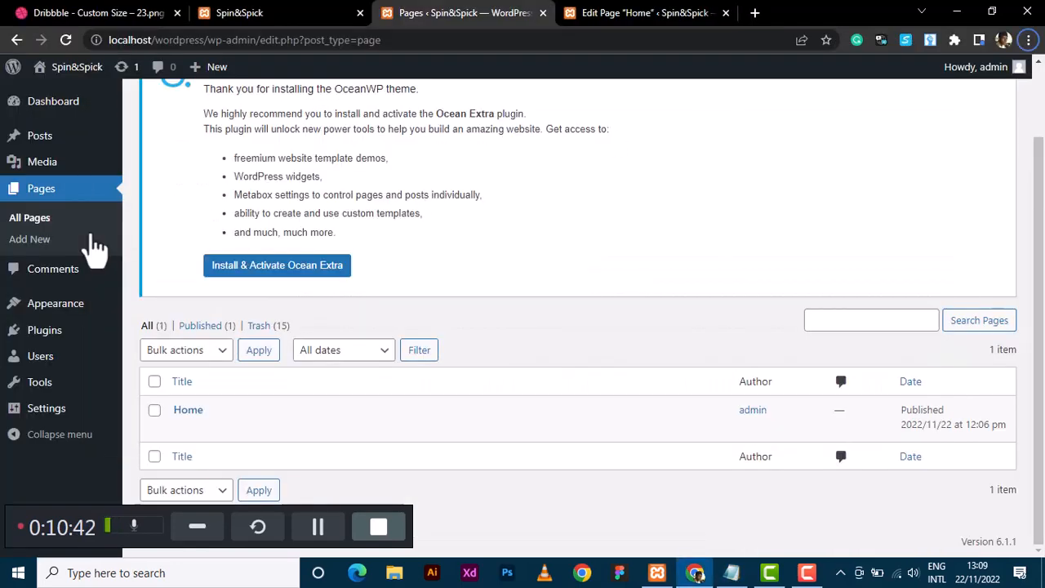
# Open the WordPress page for adding new plugins.
pyautogui.moveTo(49, 335)
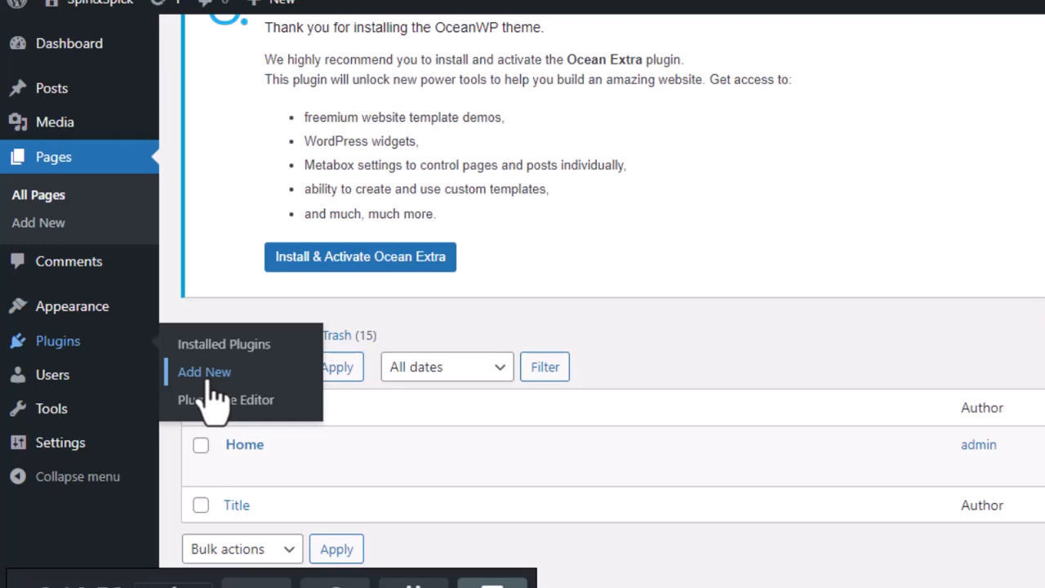
pyautogui.click(211, 387)
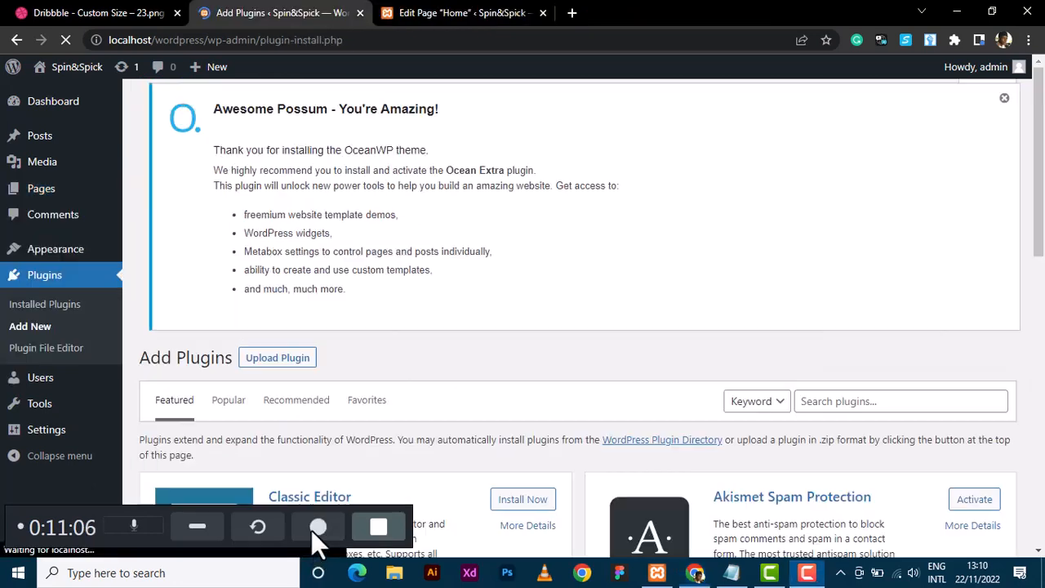
pyautogui.click(314, 528)
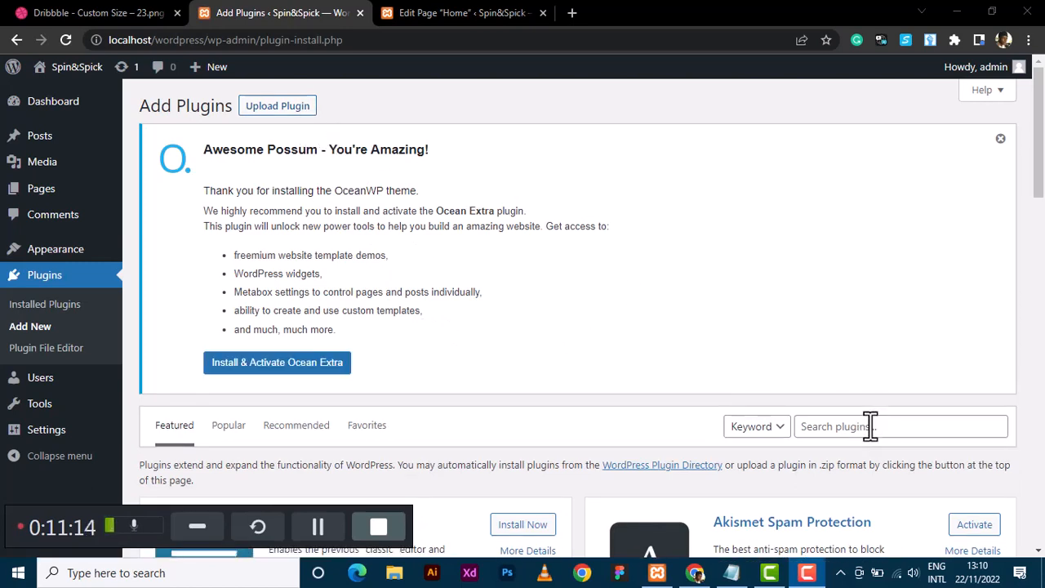
# Search the plugin directory for Ocean Extra and install the Ocean Extra plugin by OceanWP.
pyautogui.click(870, 426)
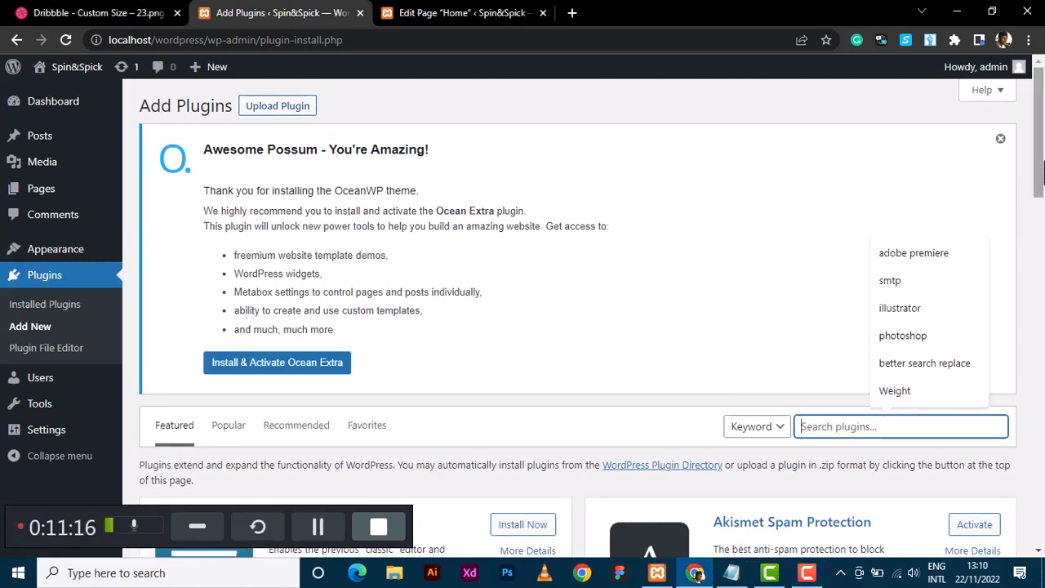
pyautogui.moveTo(1041, 171); pyautogui.dragTo(1042, 198)
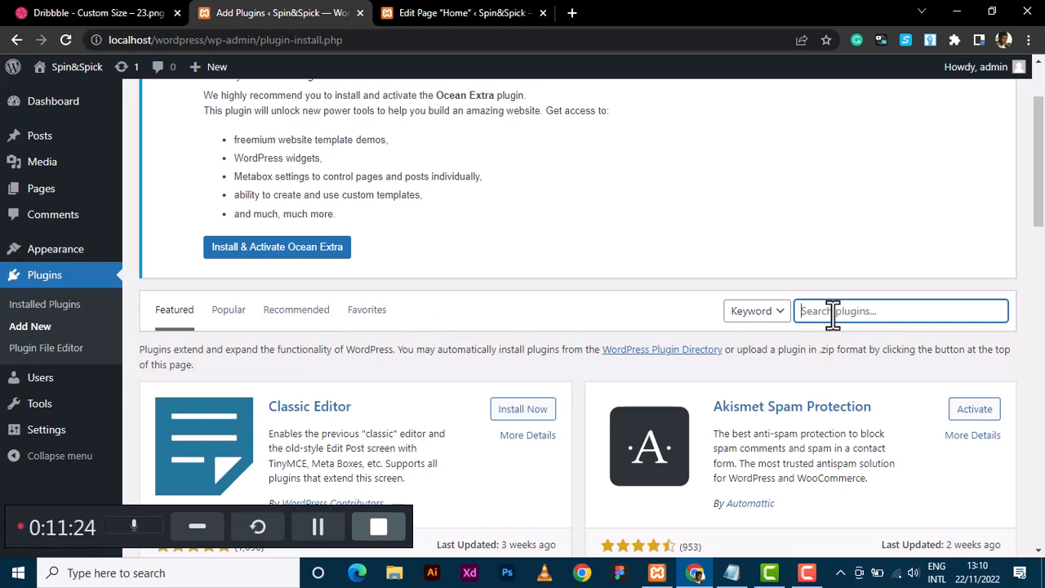
pyautogui.write('Ocea')
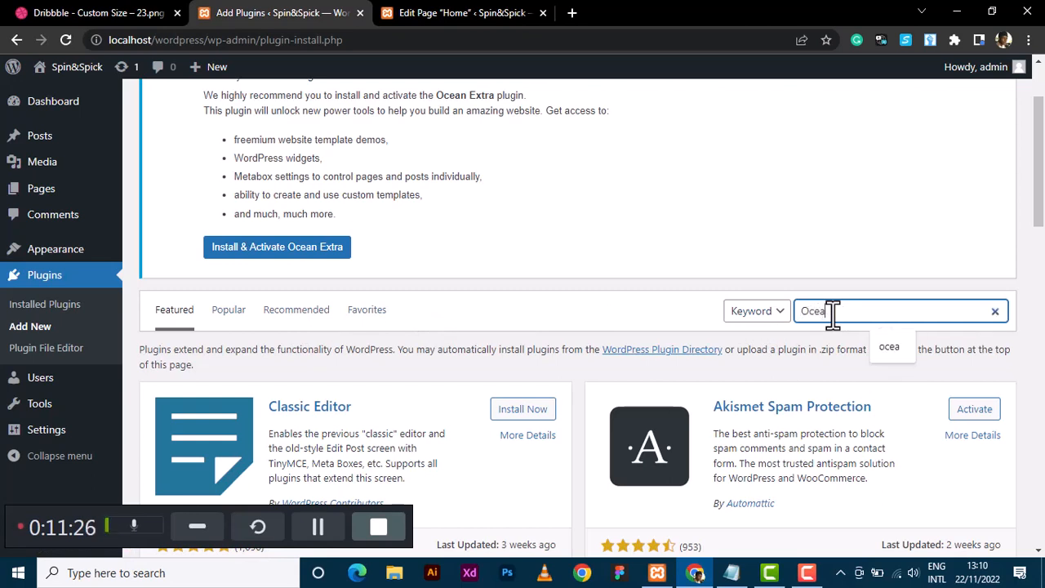
pyautogui.write('n')
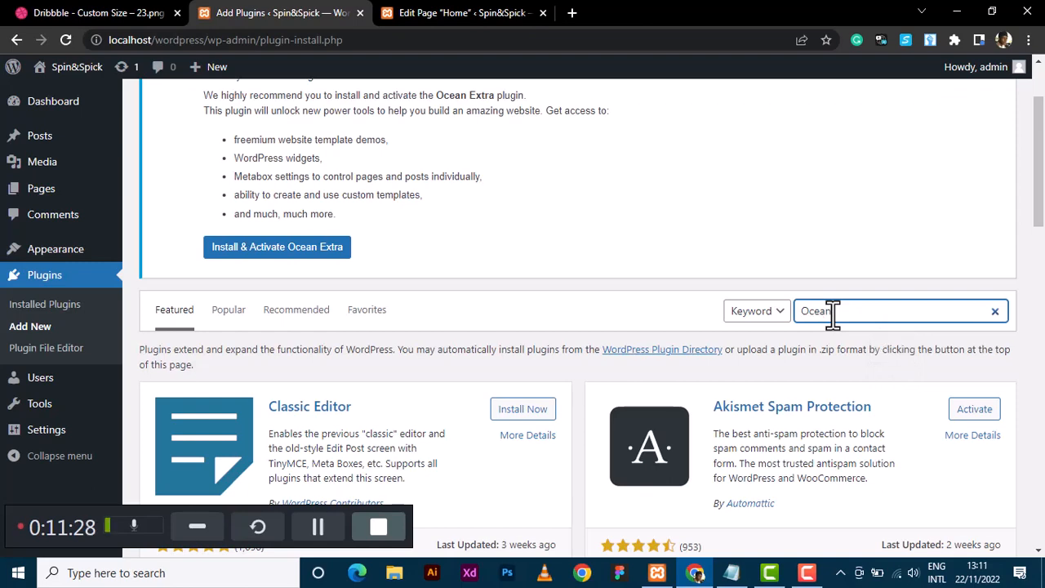
pyautogui.write(' Extra')
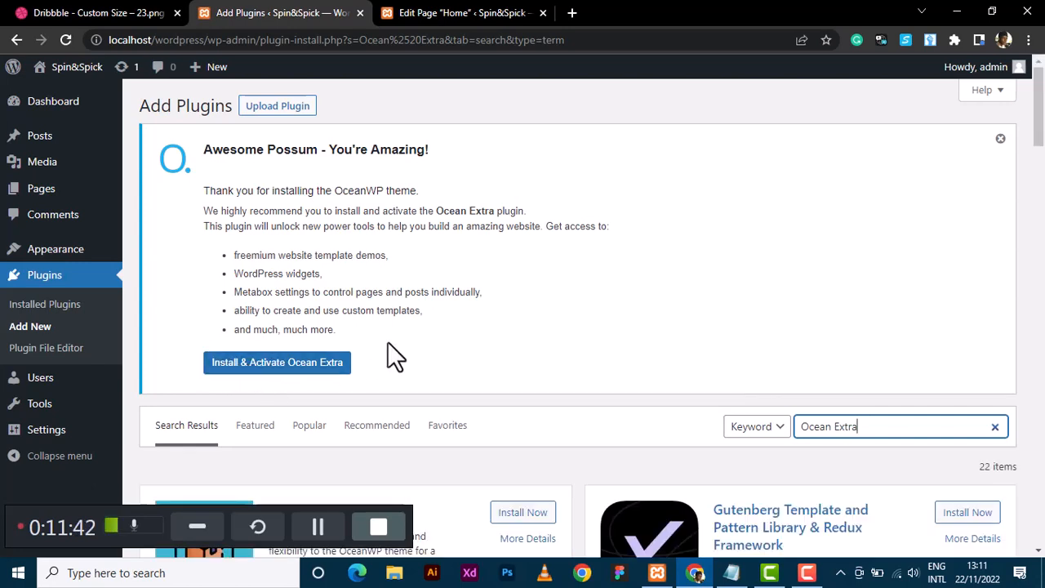
pyautogui.scroll(-3, 1039, 131)
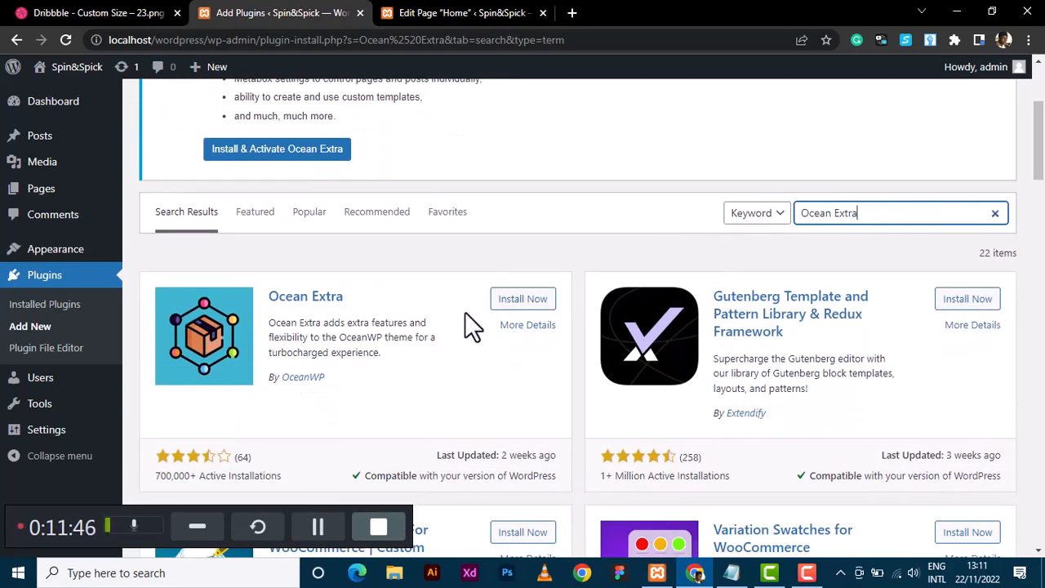
pyautogui.click(514, 301)
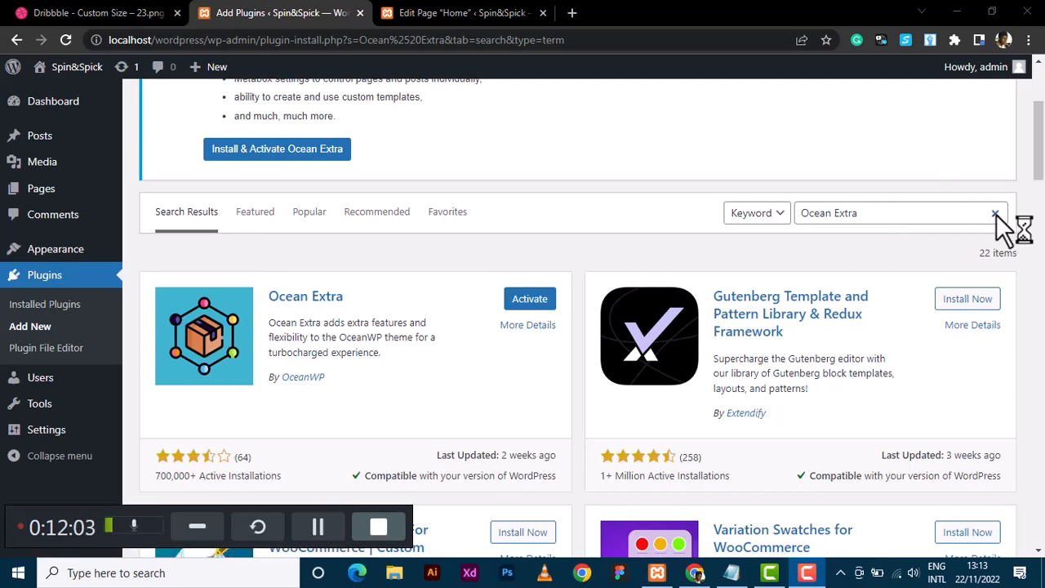
# Search the plugin directory for Elementor and install Elementor Website Builder and Essential Addons for Elementor.
pyautogui.click(996, 214)
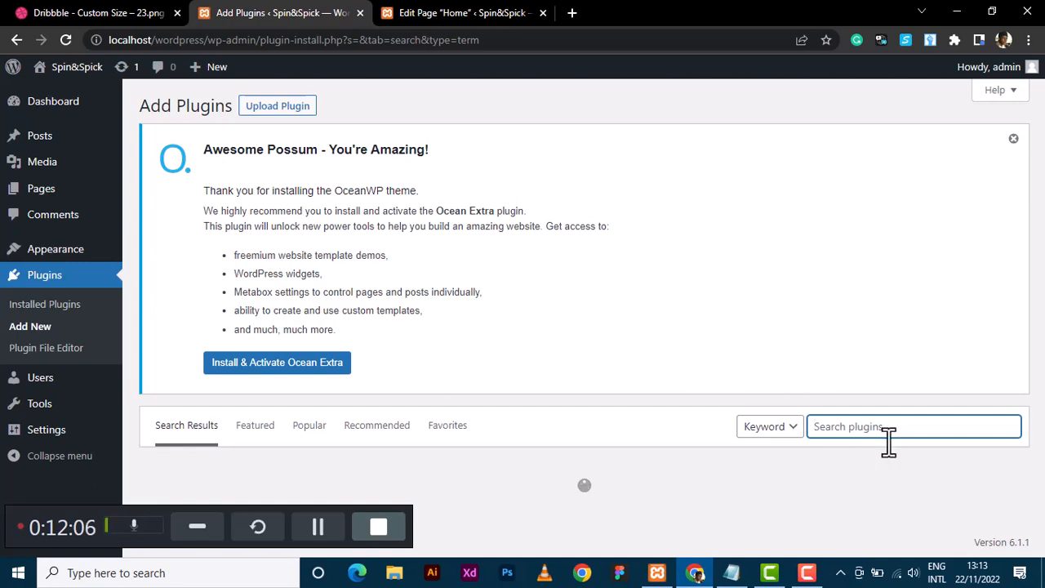
pyautogui.write('El')
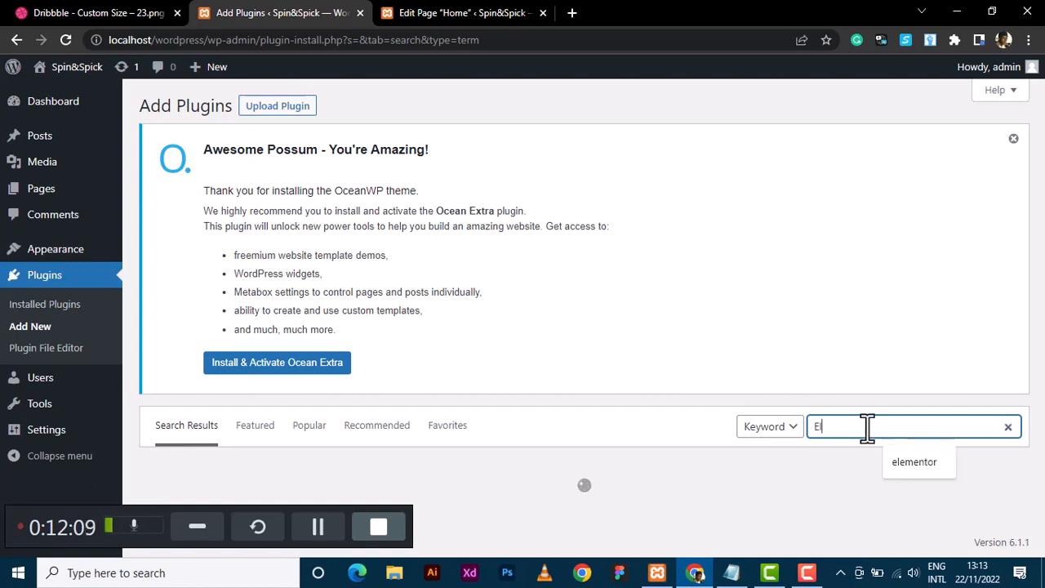
pyautogui.write('emen')
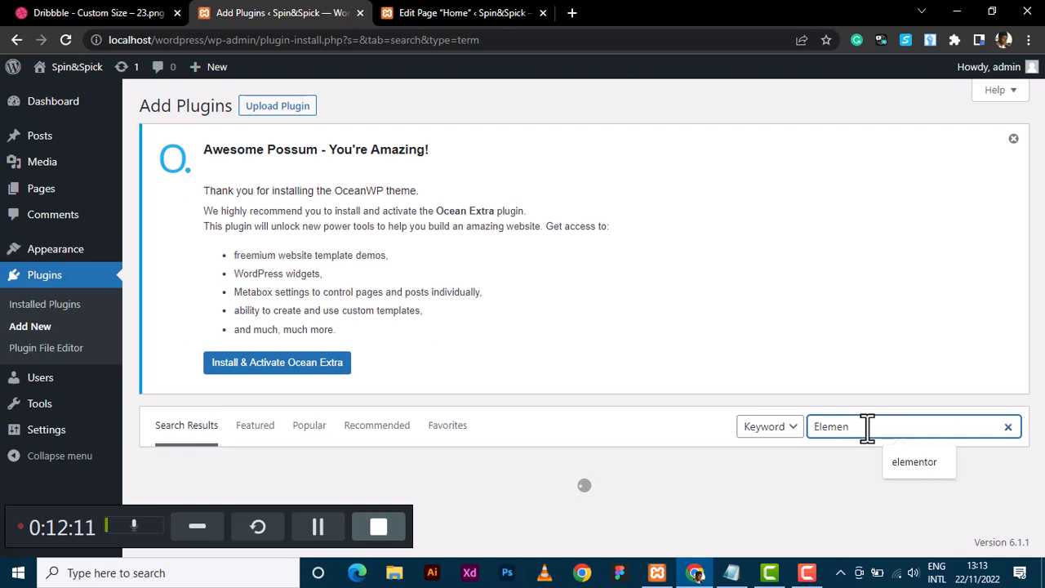
pyautogui.write('tor')
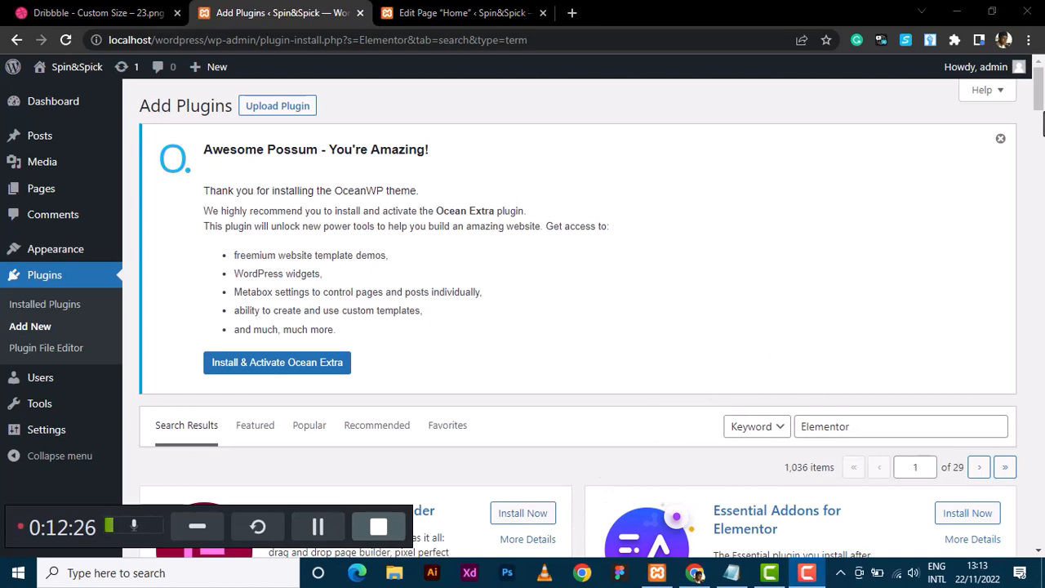
pyautogui.moveTo(1042, 122); pyautogui.dragTo(1041, 139)
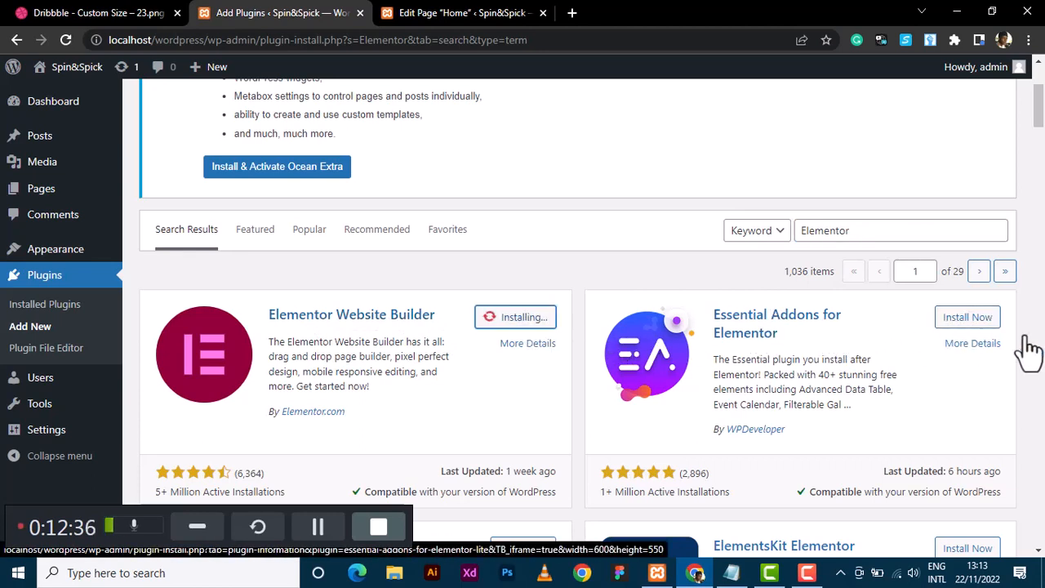
pyautogui.click(968, 323)
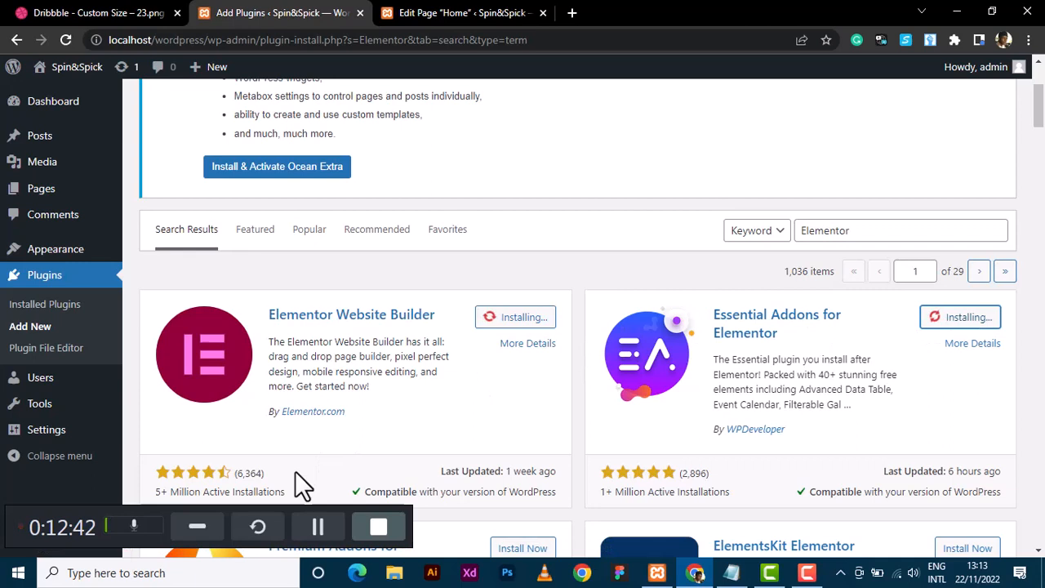
pyautogui.click(319, 527)
pyautogui.click(319, 528)
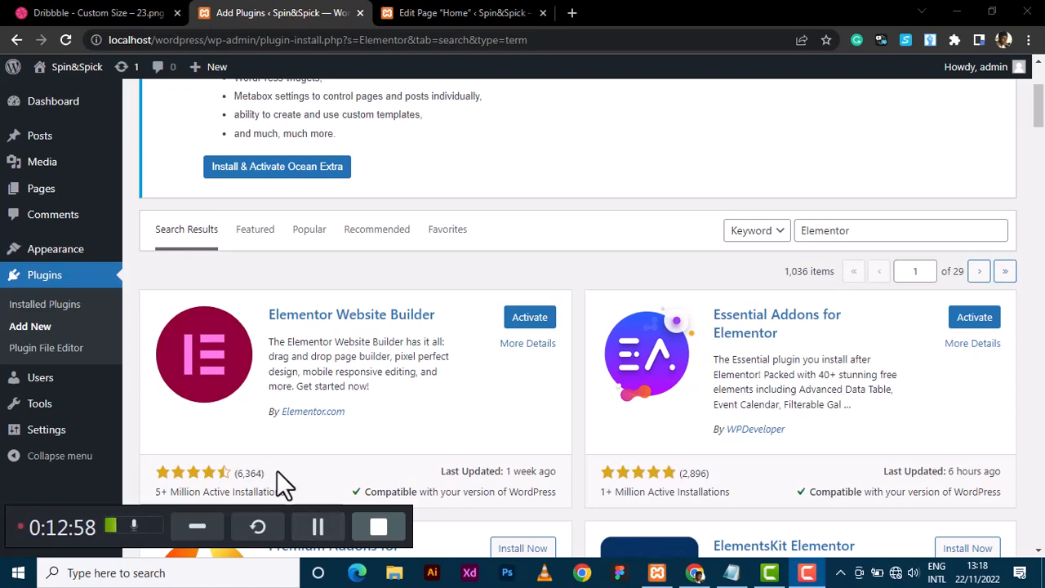
# Open the list of installed plugins and look through the entries for Elementor, Essential Addons for Elementor and Ocean Extra.
pyautogui.click(52, 305)
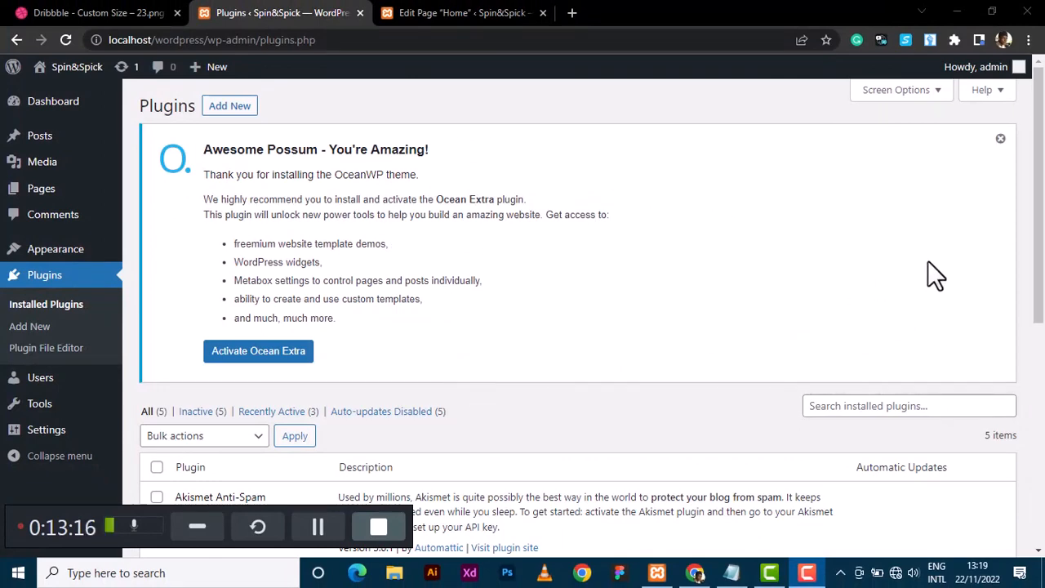
pyautogui.moveTo(1041, 204); pyautogui.dragTo(1043, 372)
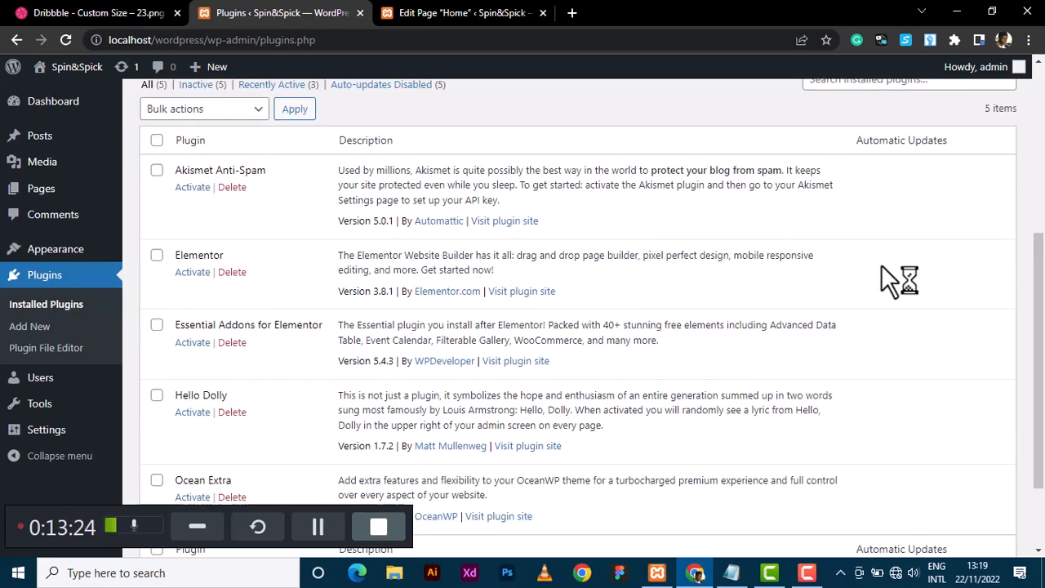
pyautogui.moveTo(1039, 294); pyautogui.dragTo(1042, 310)
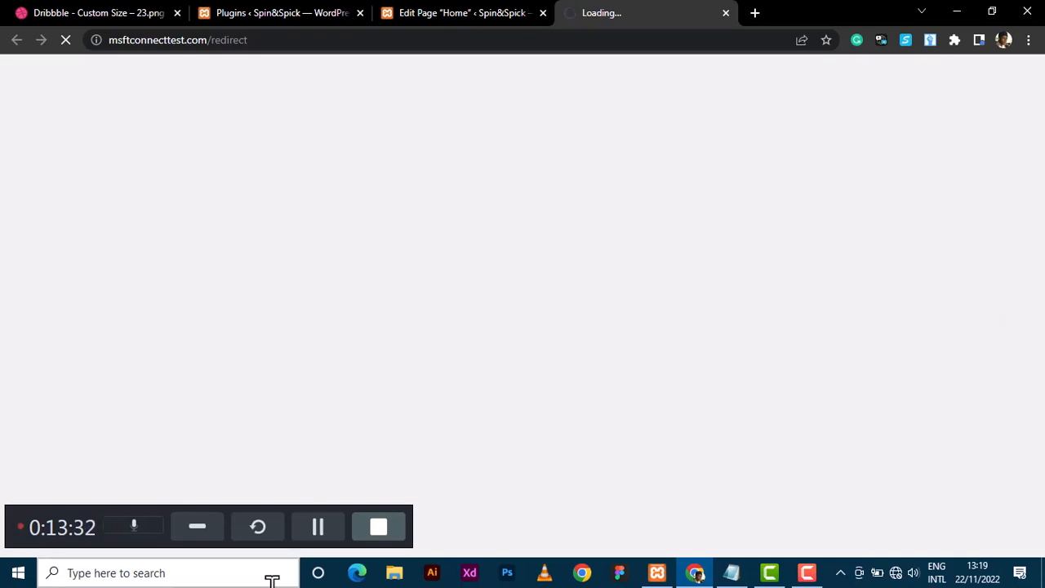
# Select Elementor, Essential Addons for Elementor and Ocean Extra in the installed plugins list and activate them with one bulk action.
pyautogui.click(485, 12)
pyautogui.click(292, 11)
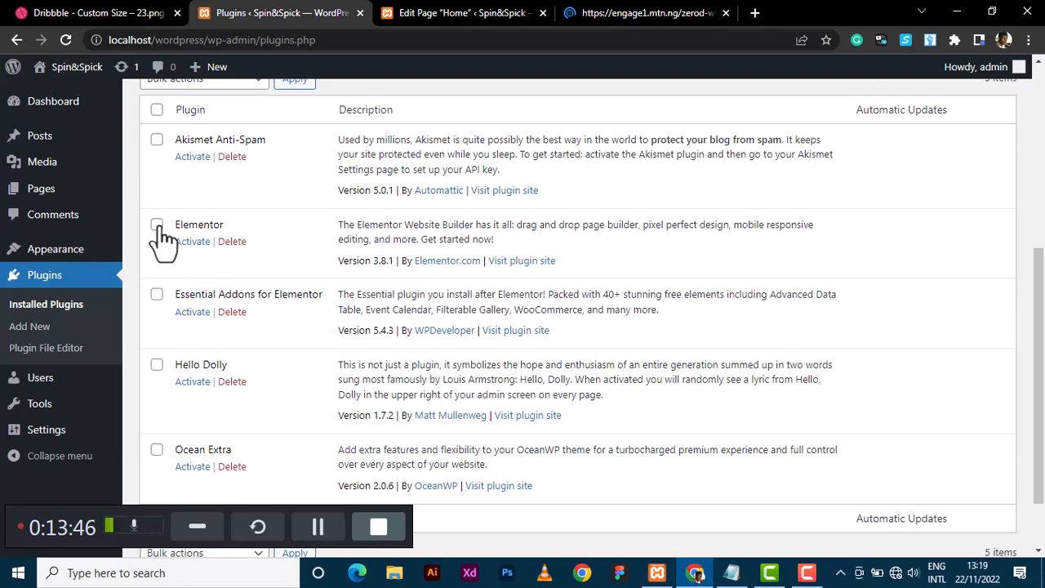
pyautogui.click(157, 295)
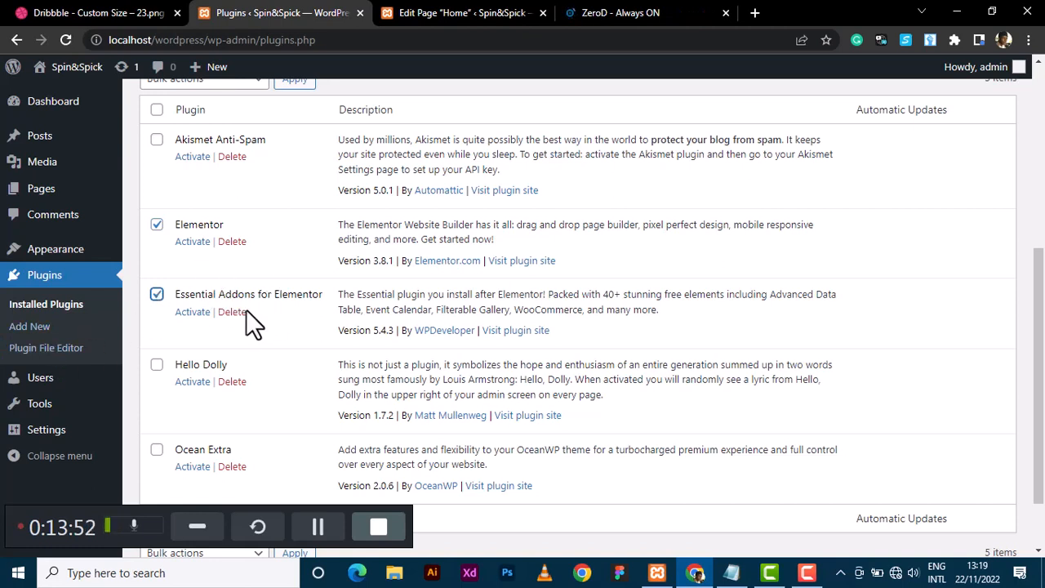
pyautogui.click(158, 451)
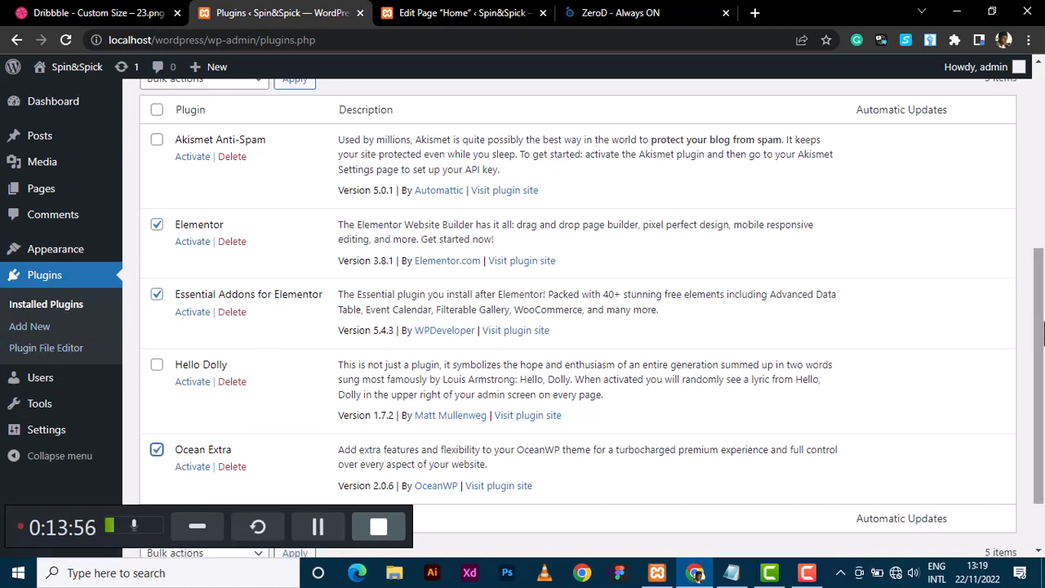
pyautogui.moveTo(1043, 330); pyautogui.dragTo(1042, 263)
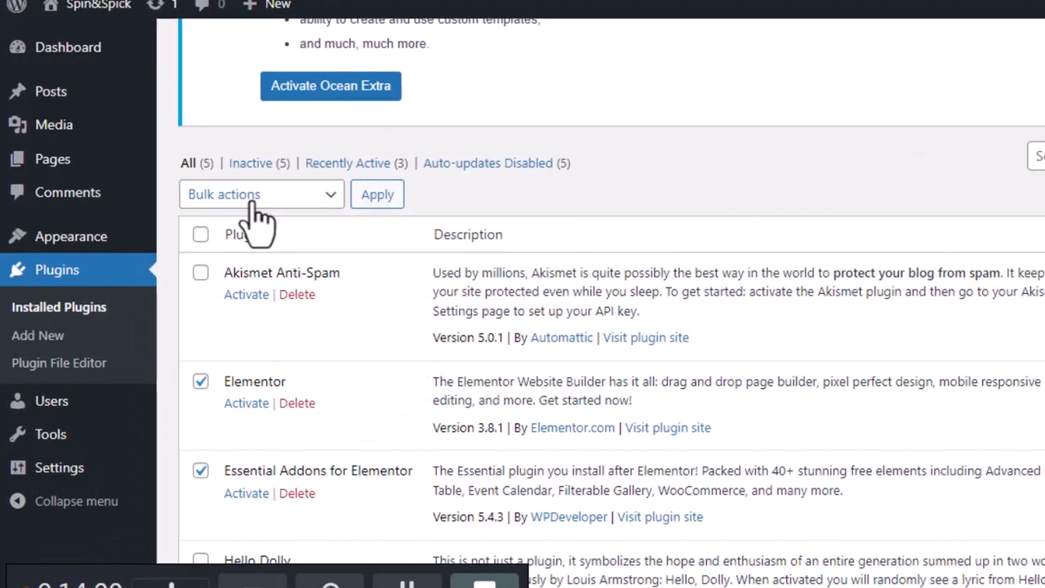
pyautogui.click(253, 205)
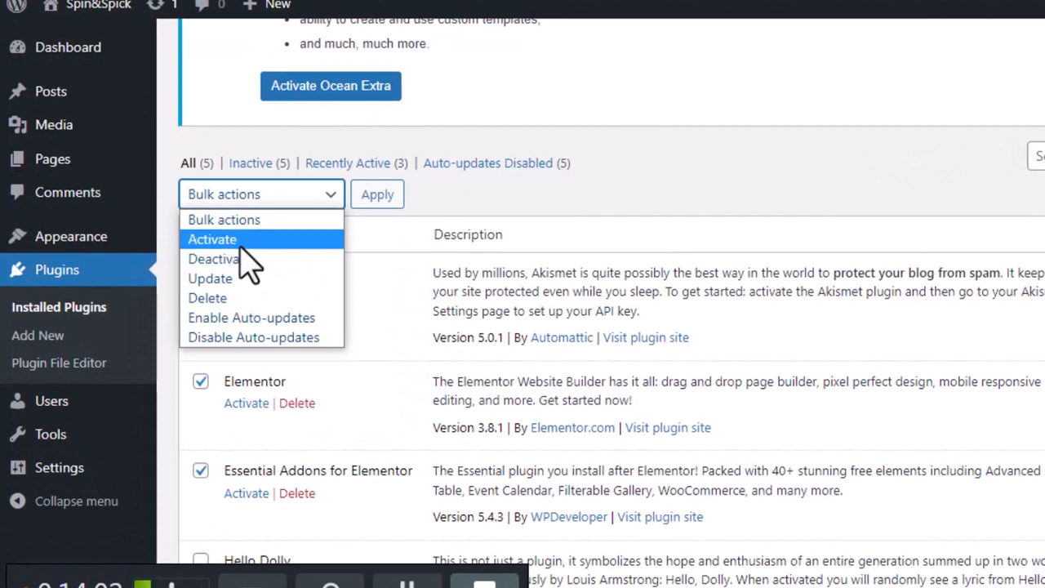
pyautogui.click(235, 239)
pyautogui.click(217, 200)
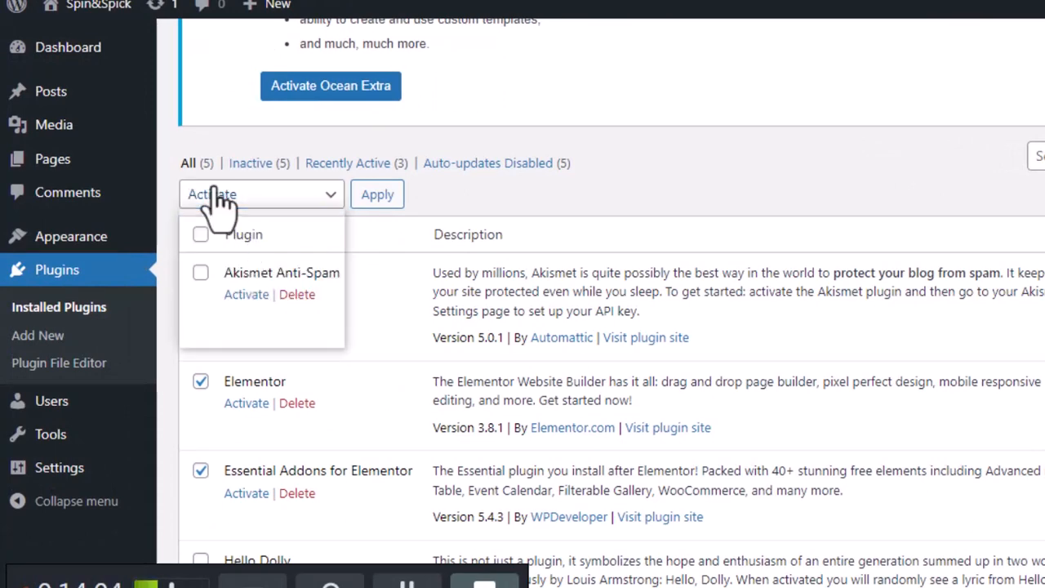
pyautogui.click(223, 241)
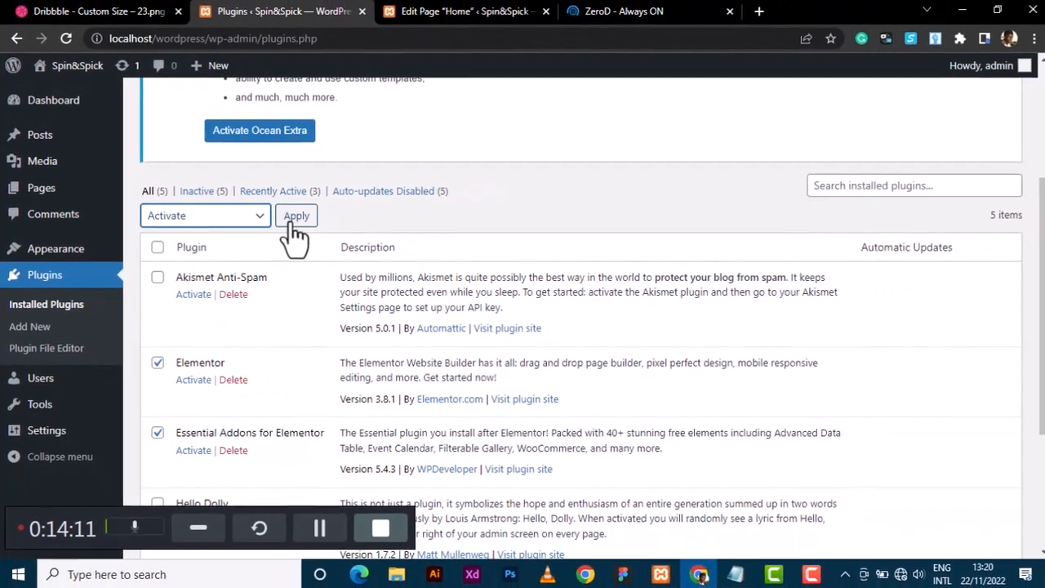
pyautogui.click(372, 204)
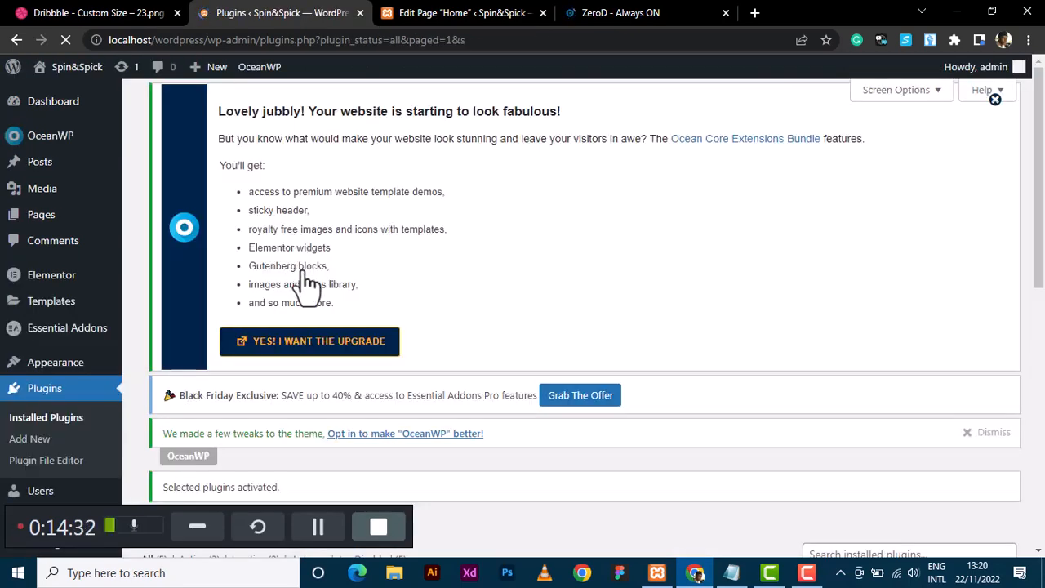
# Examine the activation status of the installed plugins and the Elementor entries in the admin navigation.
pyautogui.scroll(-3, 303, 271)
pyautogui.scroll(-4, 304, 271)
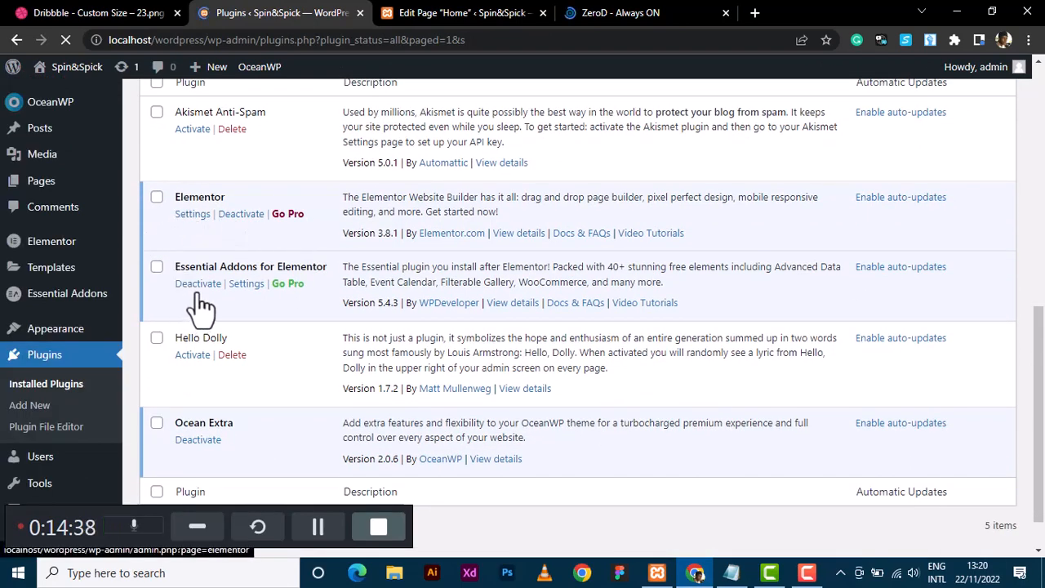
pyautogui.scroll(-1, 202, 296)
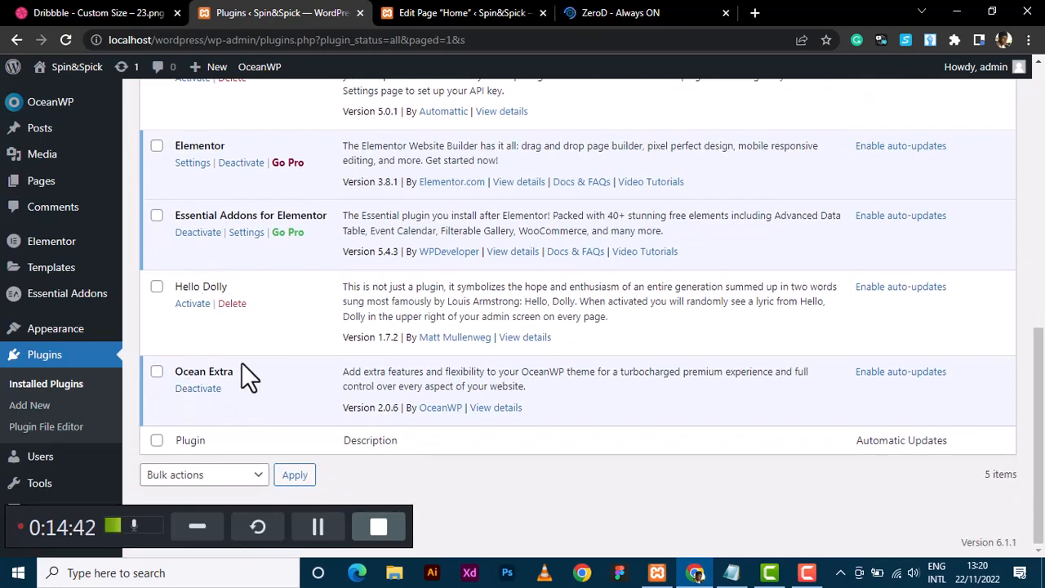
pyautogui.scroll(2, 242, 362)
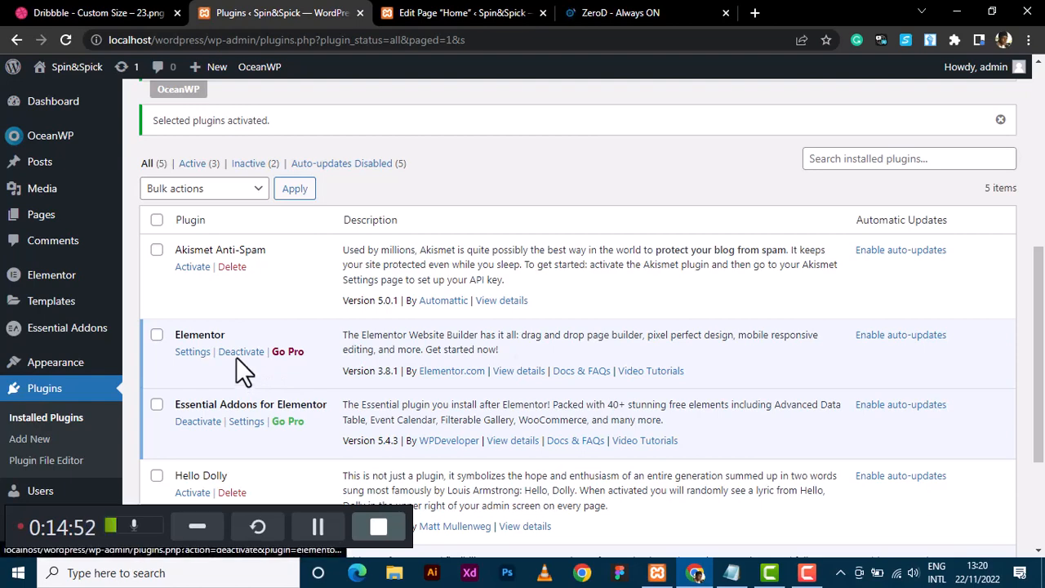
pyautogui.moveTo(51, 273)
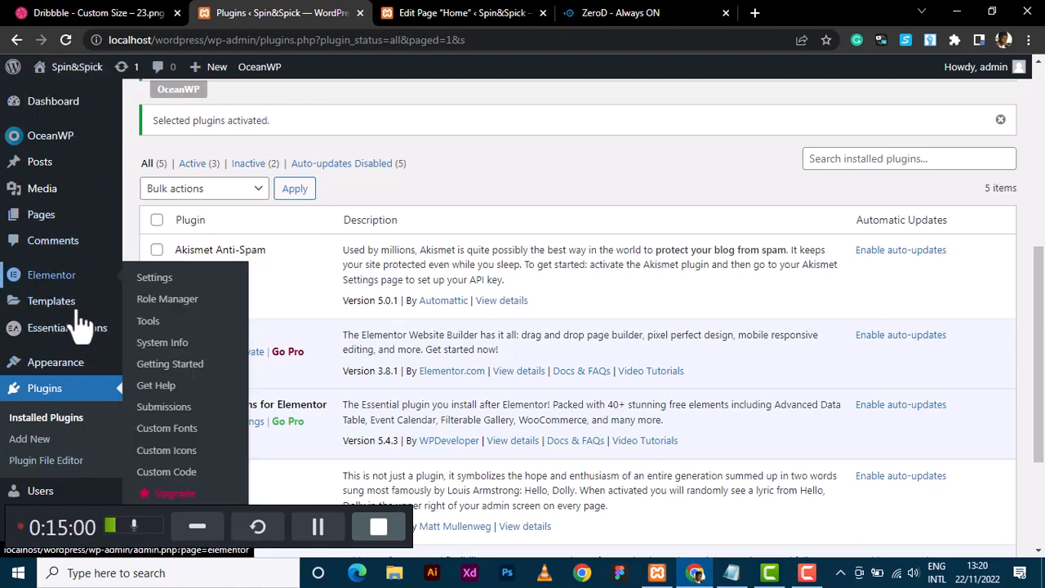
pyautogui.moveTo(85, 308)
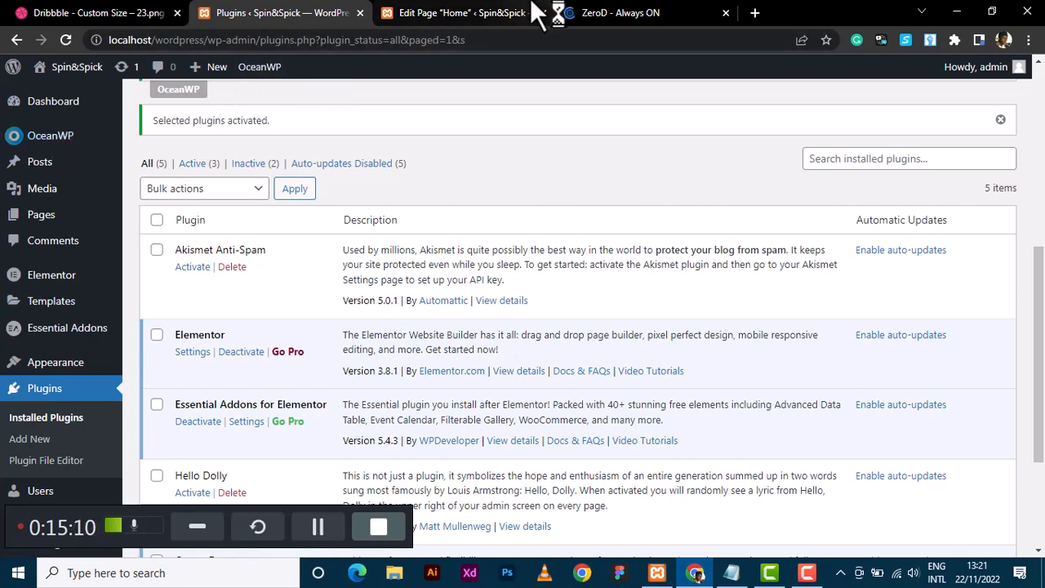
# Reload the Home page's editor and return to the installed plugins list.
pyautogui.click(457, 12)
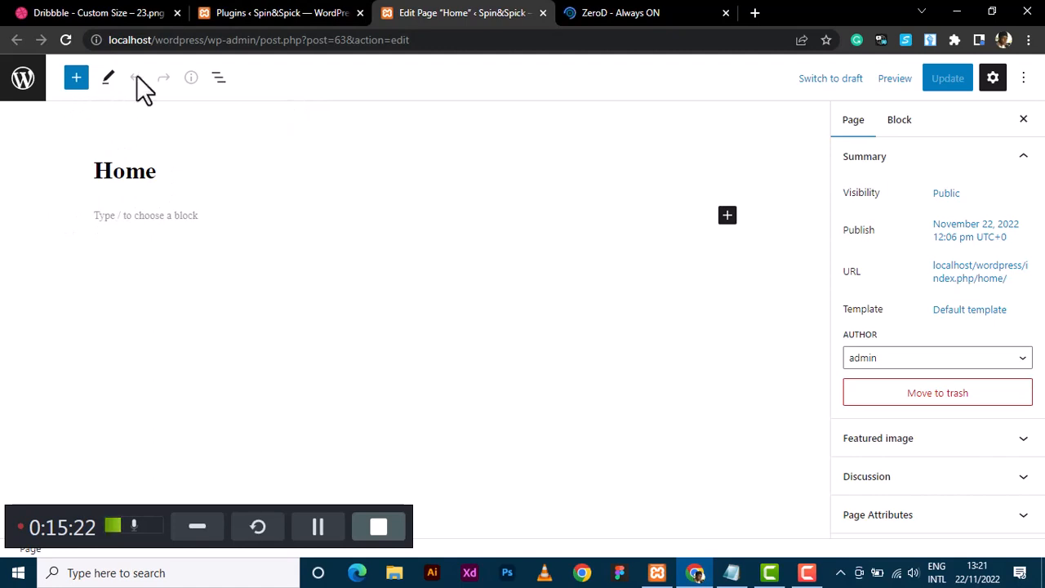
pyautogui.click(66, 39)
pyautogui.click(261, 13)
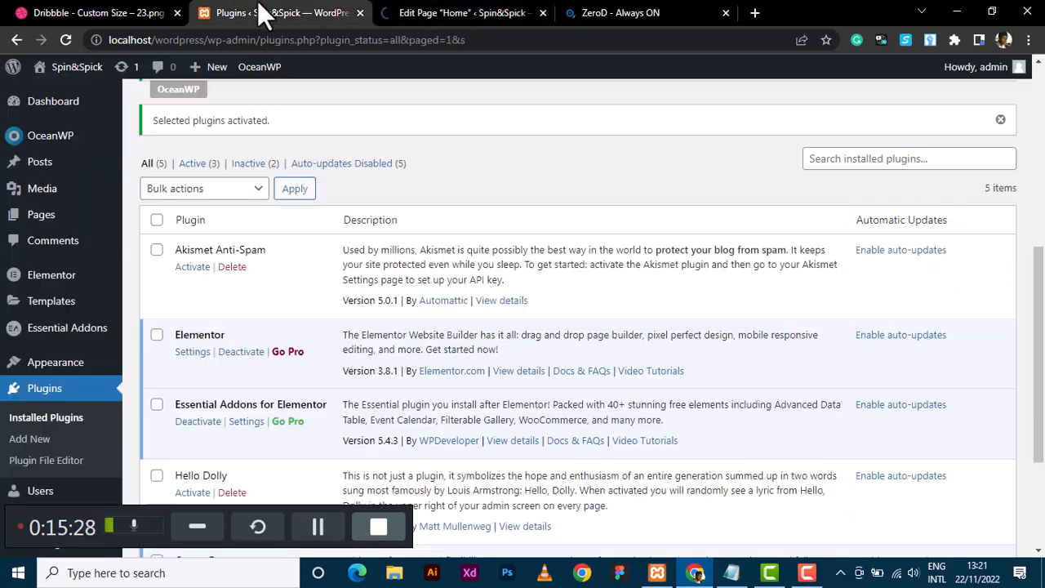
# Close the ZeroD page and open the list of all WordPress pages.
pyautogui.moveTo(37, 232)
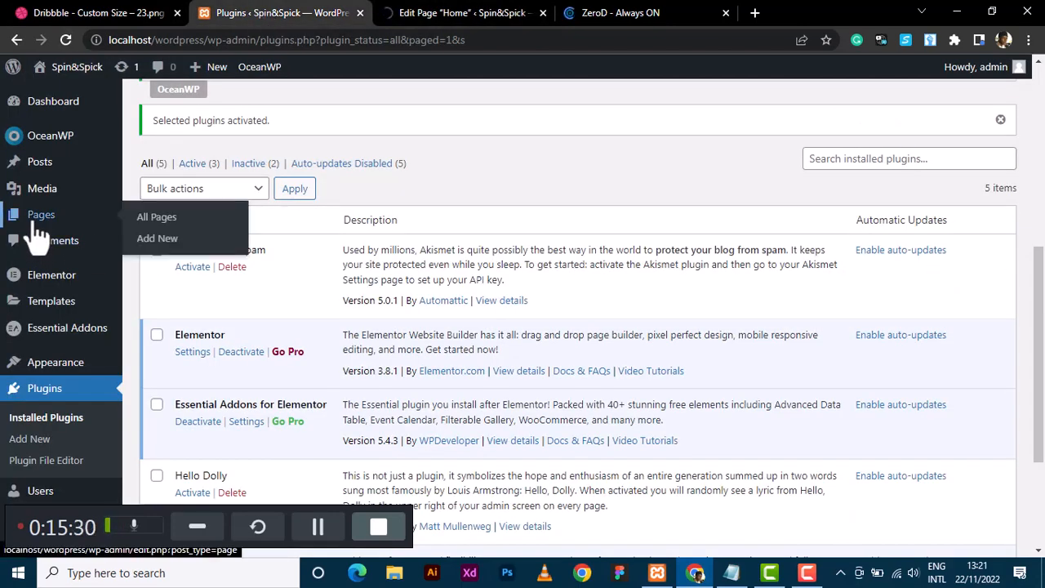
pyautogui.click(204, 237)
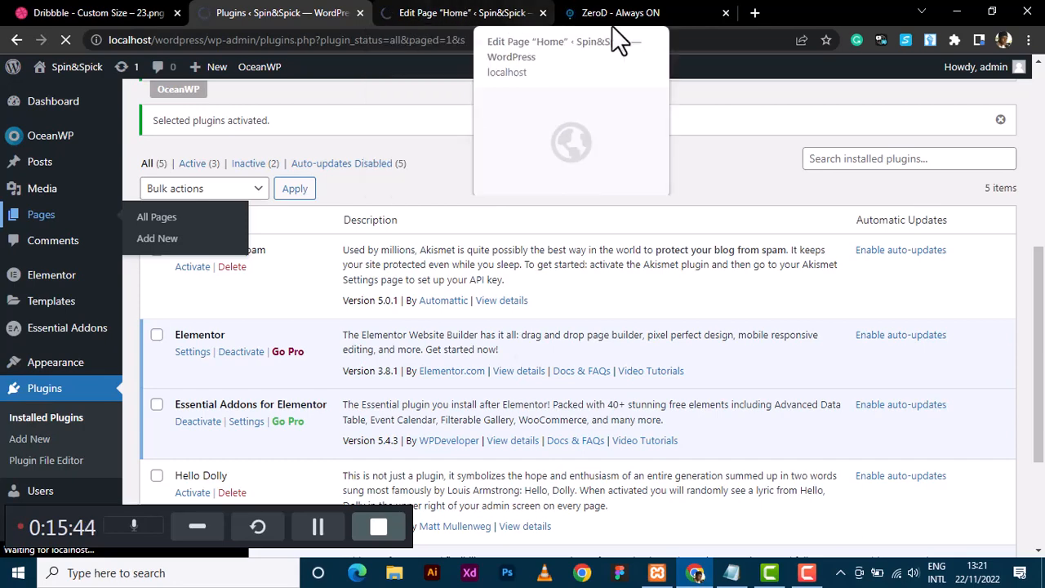
pyautogui.click(724, 12)
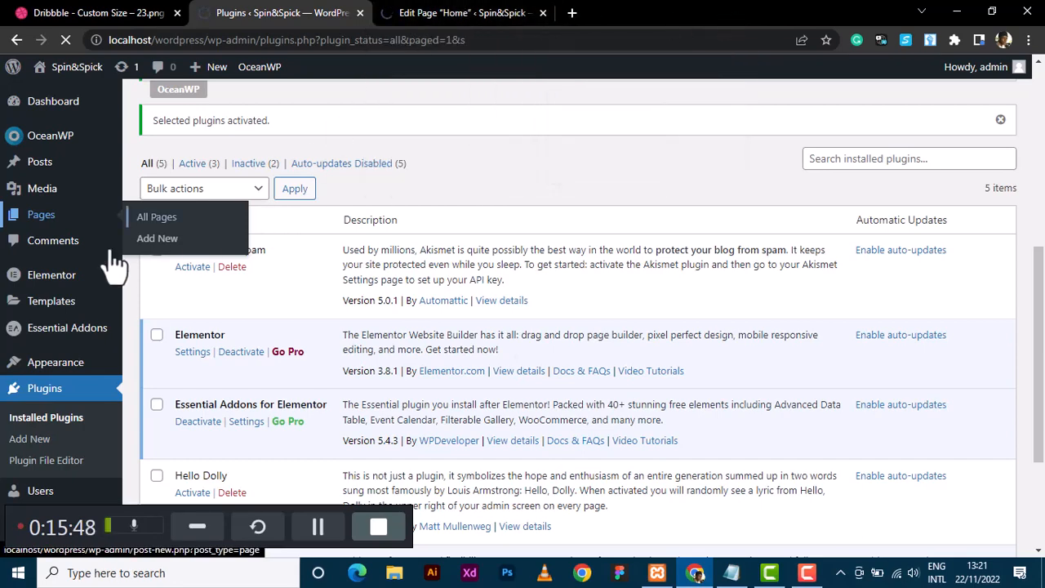
pyautogui.click(153, 217)
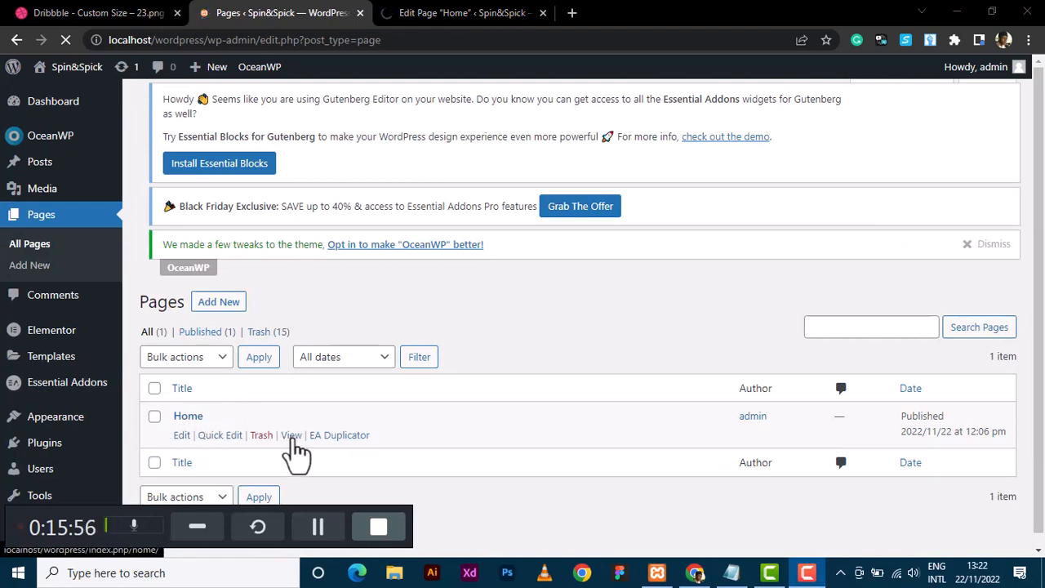
# Open the Home page's public view in a separate browser tab and place it after the Home editor.
pyautogui.rightClick(292, 442)
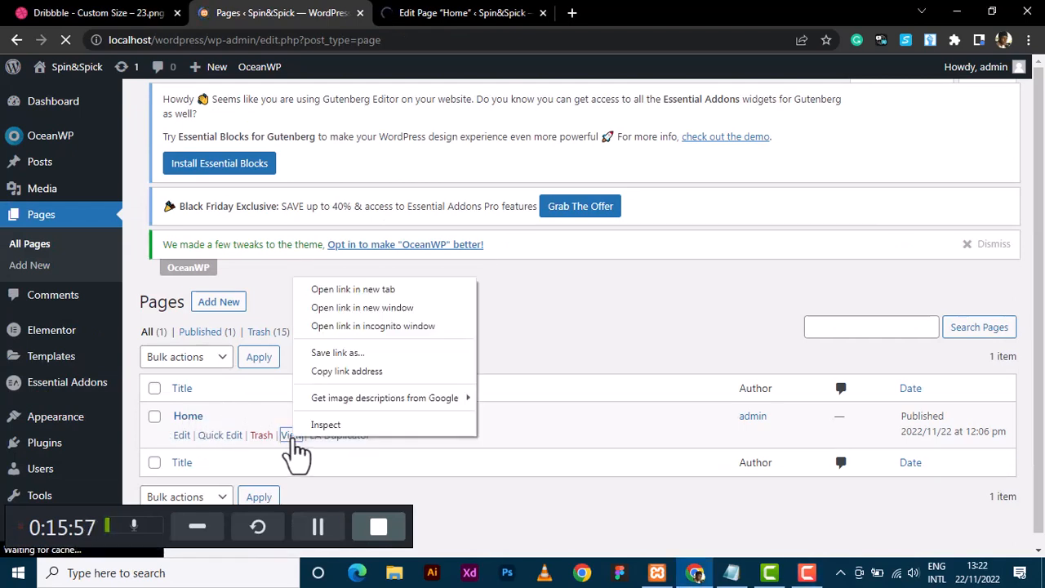
pyautogui.click(317, 299)
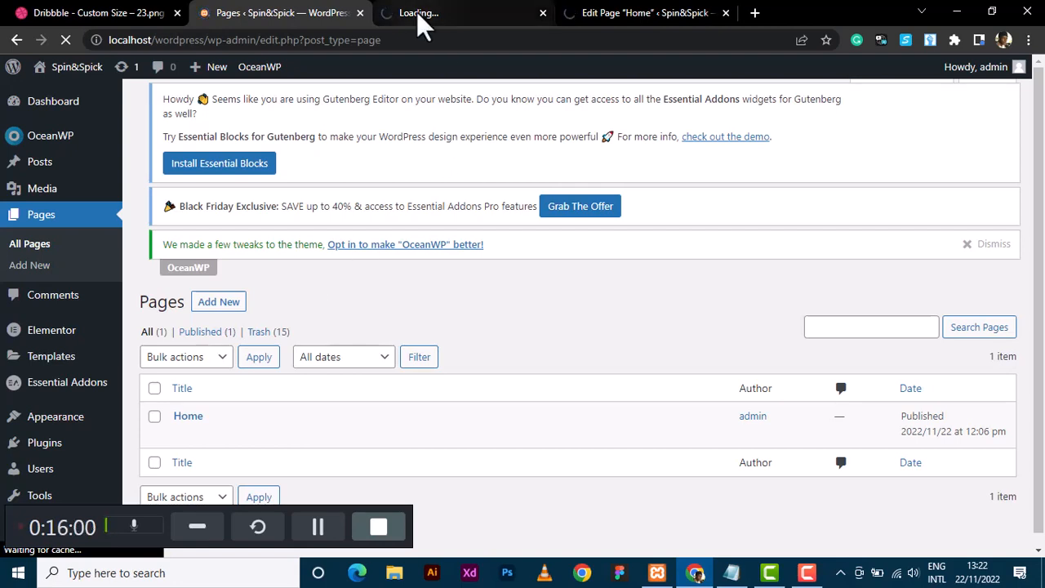
pyautogui.moveTo(415, 18); pyautogui.dragTo(634, 5)
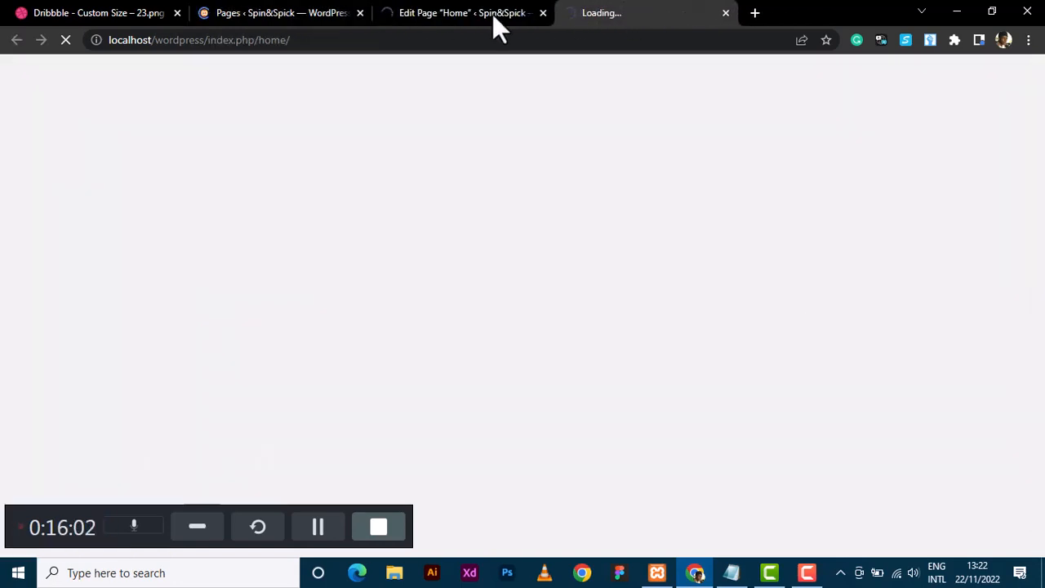
pyautogui.click(286, 13)
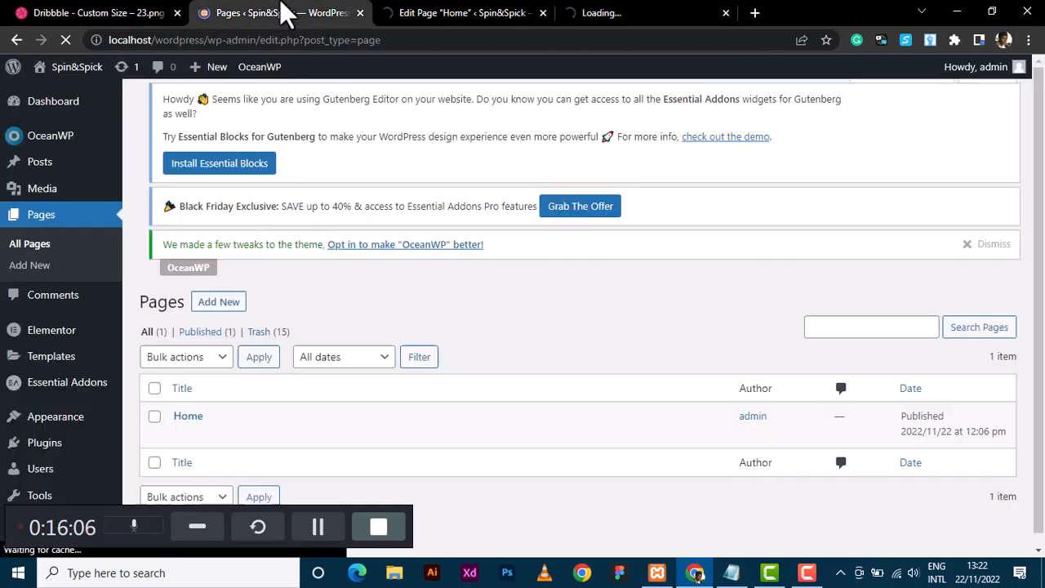
pyautogui.click(659, 12)
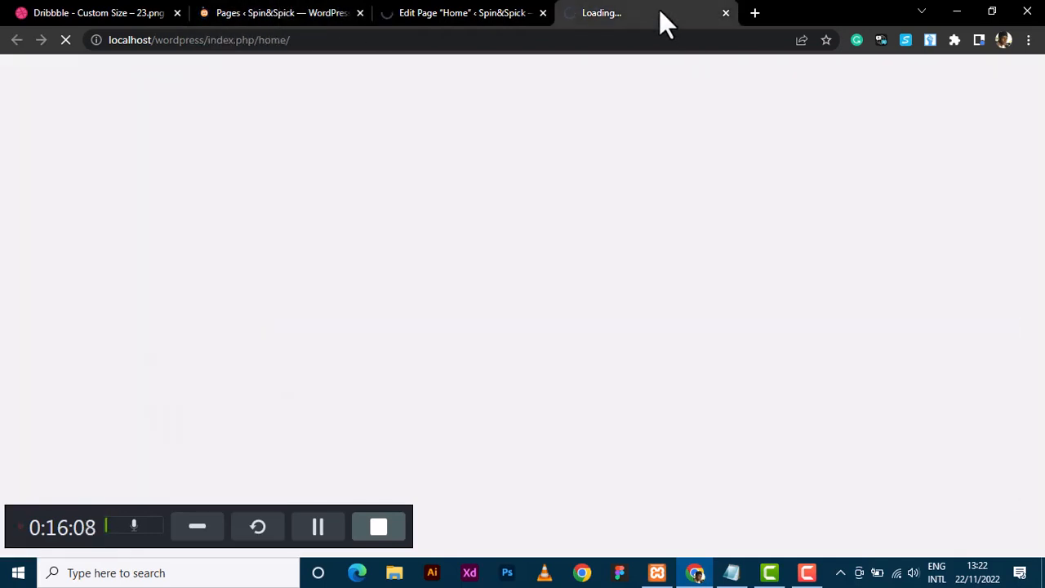
pyautogui.click(238, 12)
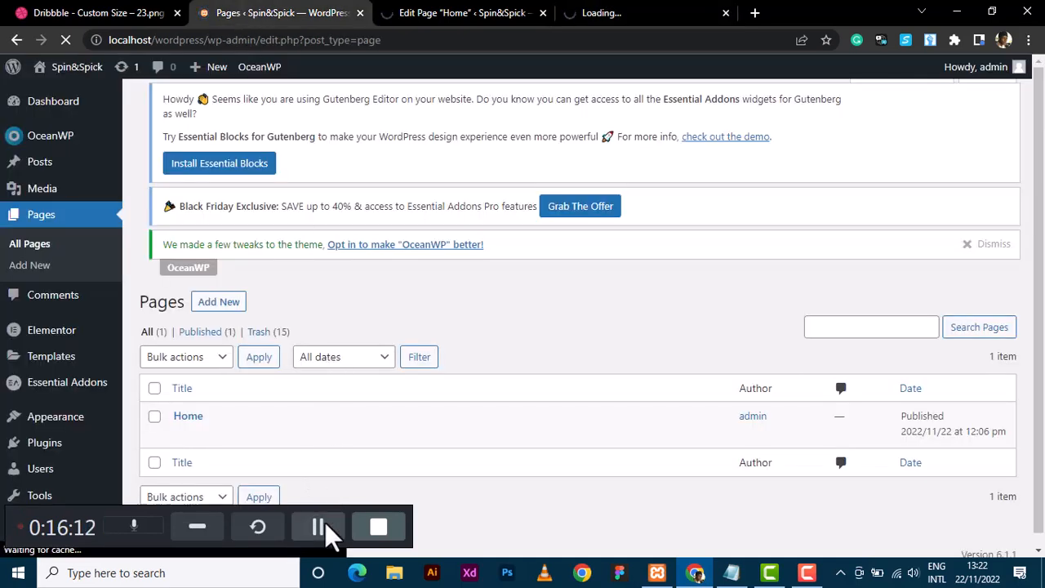
pyautogui.click(325, 522)
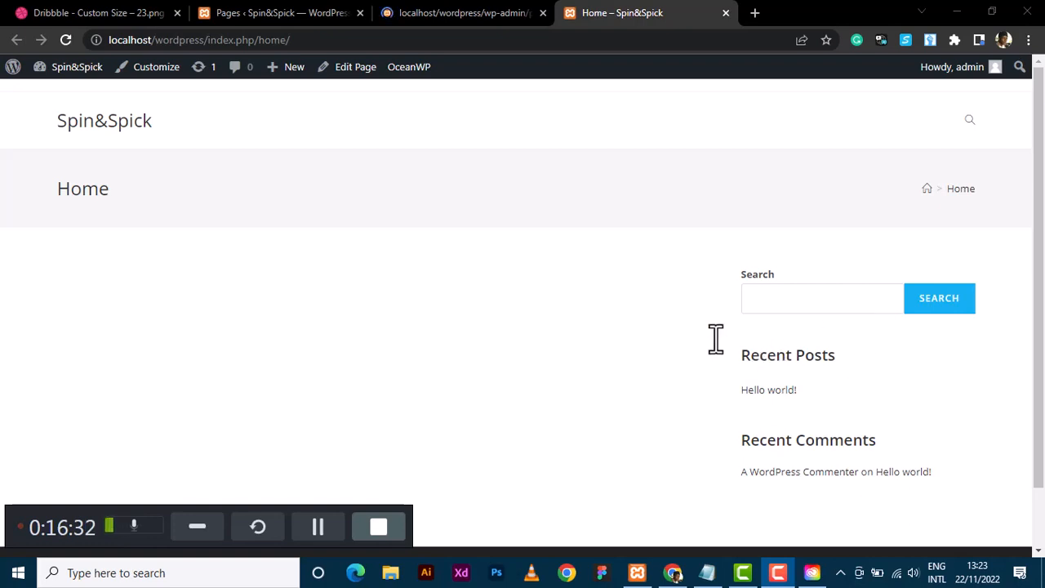
# Compare the public view of the Home page with its reloaded editor and OceanWP Settings.
pyautogui.click(481, 11)
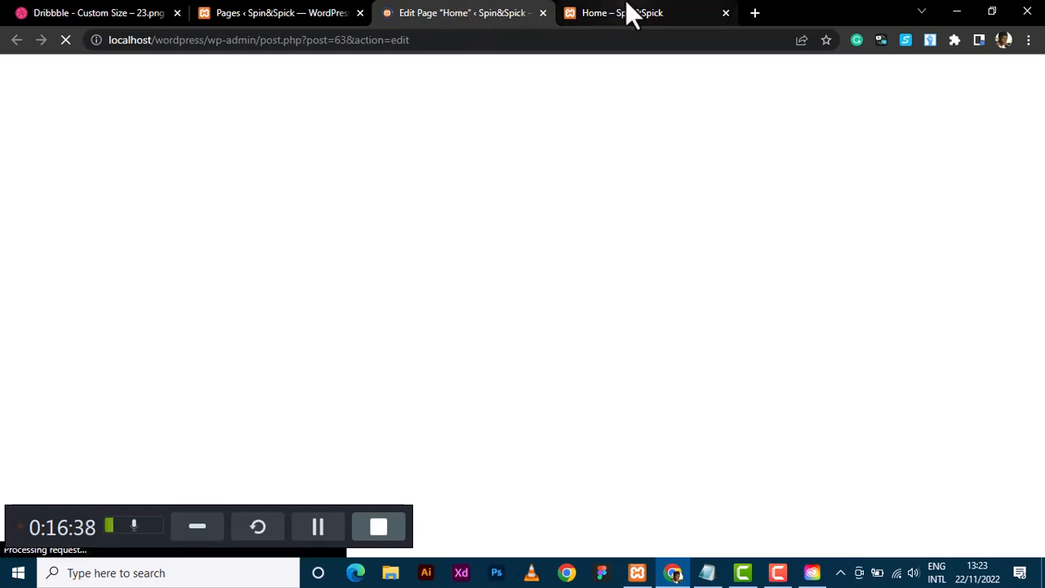
pyautogui.moveTo(627, 3)
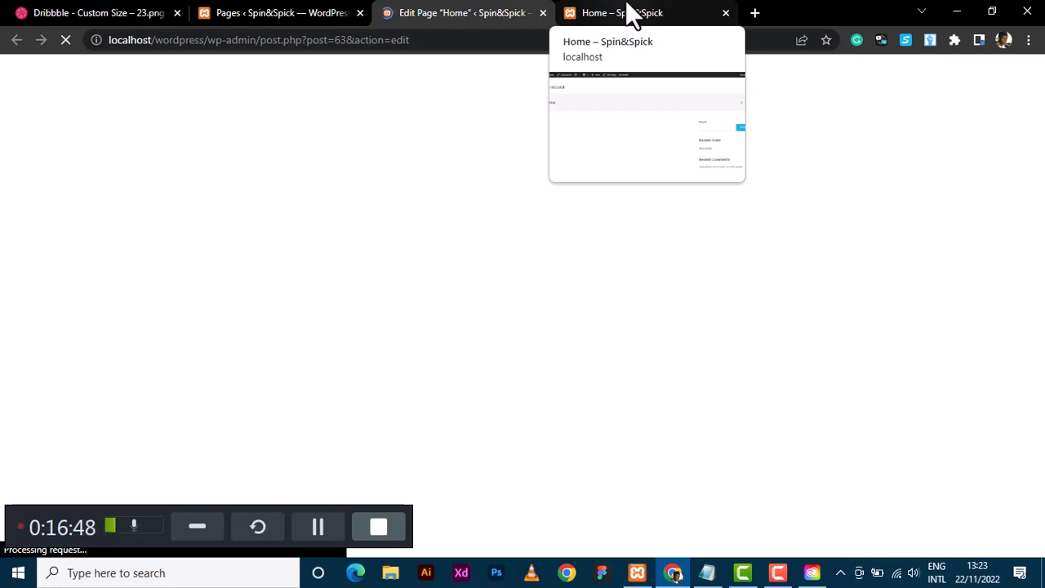
pyautogui.click(626, 8)
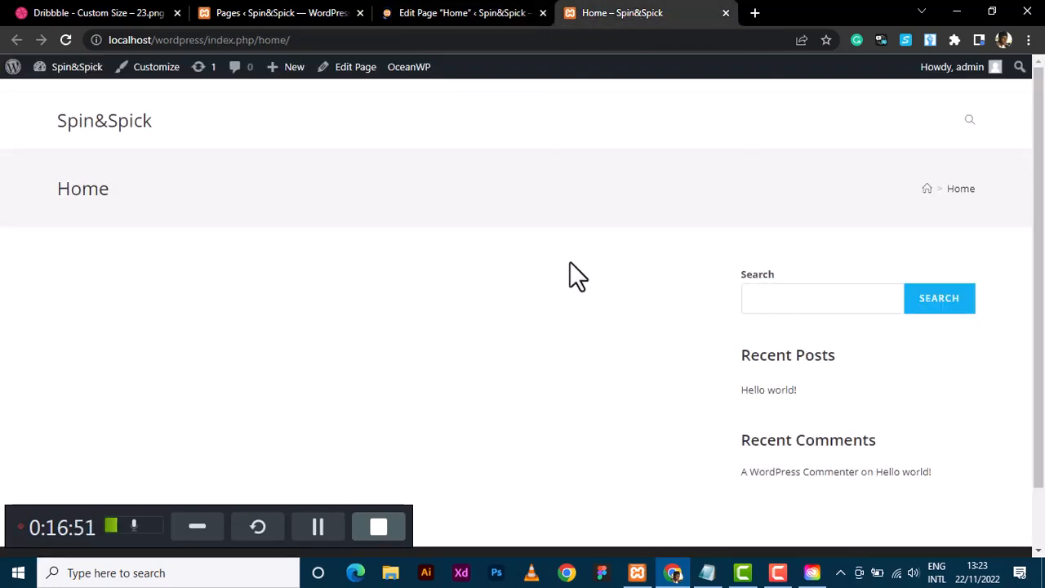
pyautogui.click(507, 12)
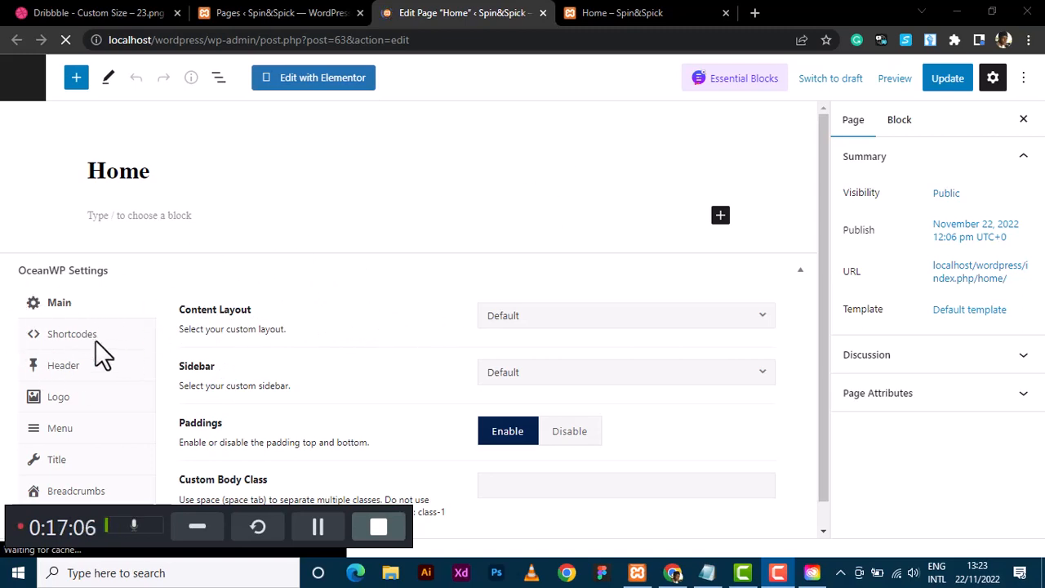
pyautogui.click(670, 3)
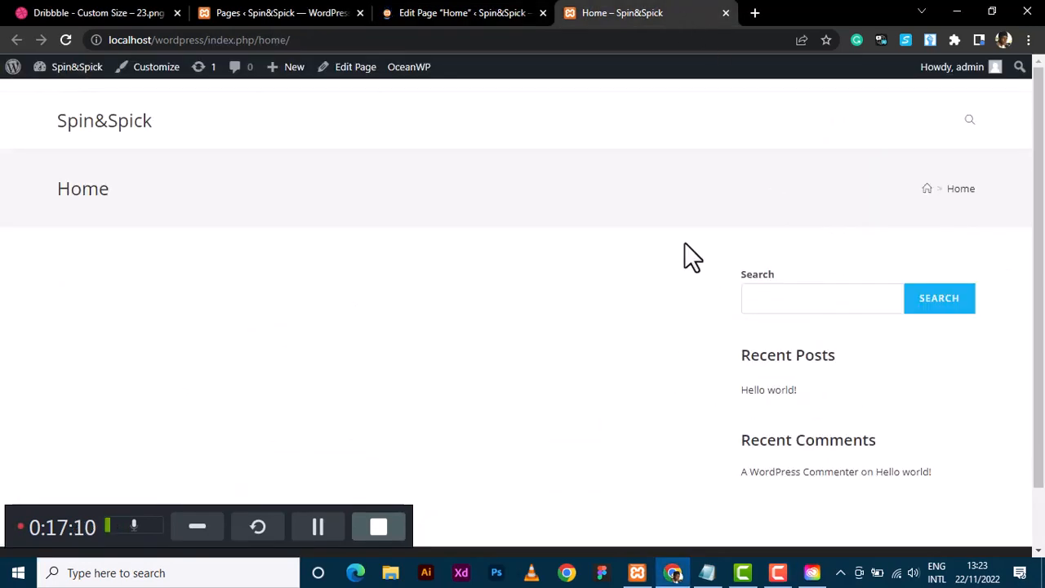
pyautogui.click(455, 12)
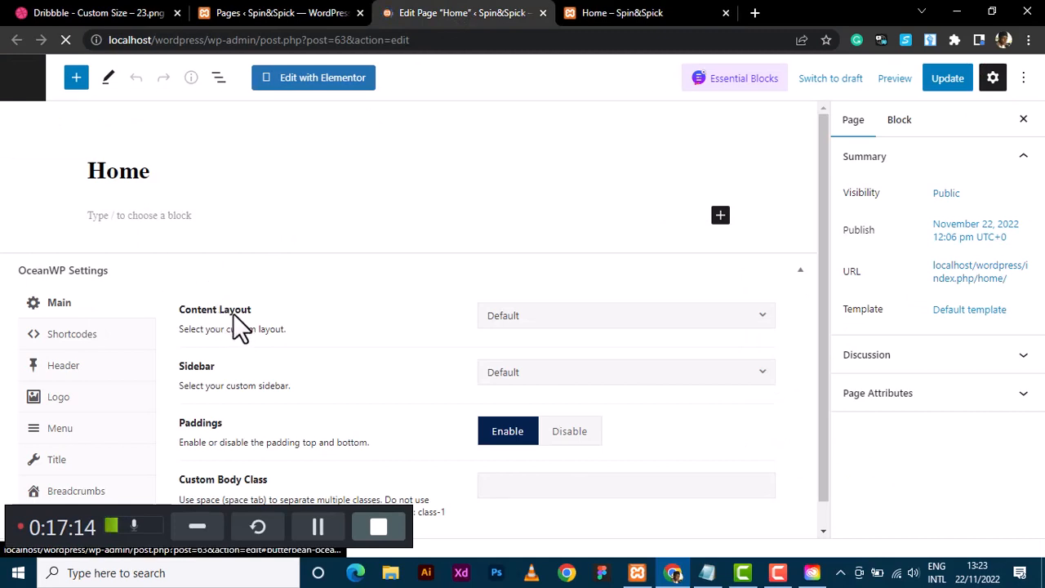
# Set the Home page's Content Layout to 100% Full Width in the OceanWP main settings.
pyautogui.click(90, 343)
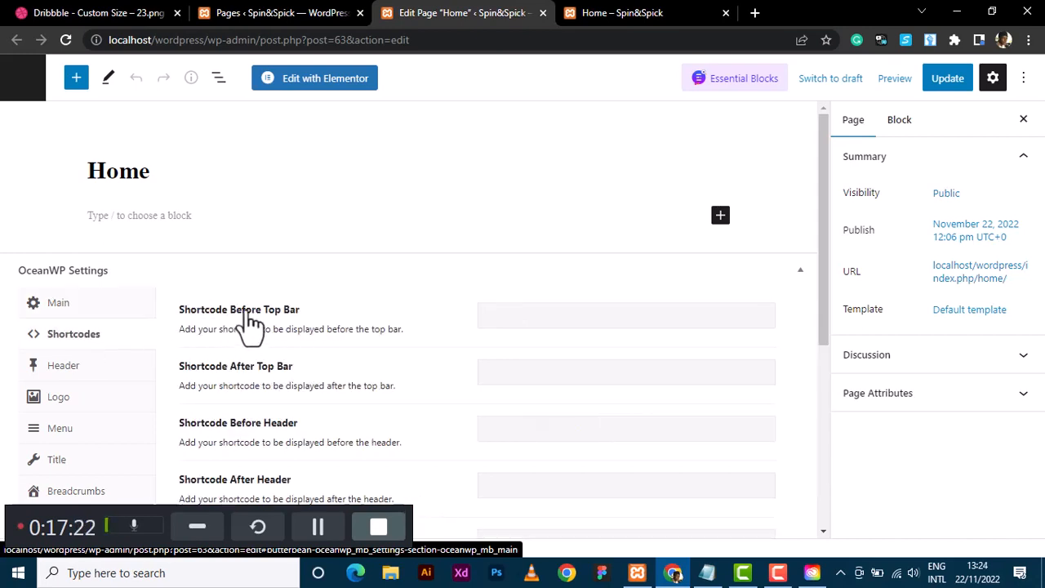
pyautogui.click(62, 305)
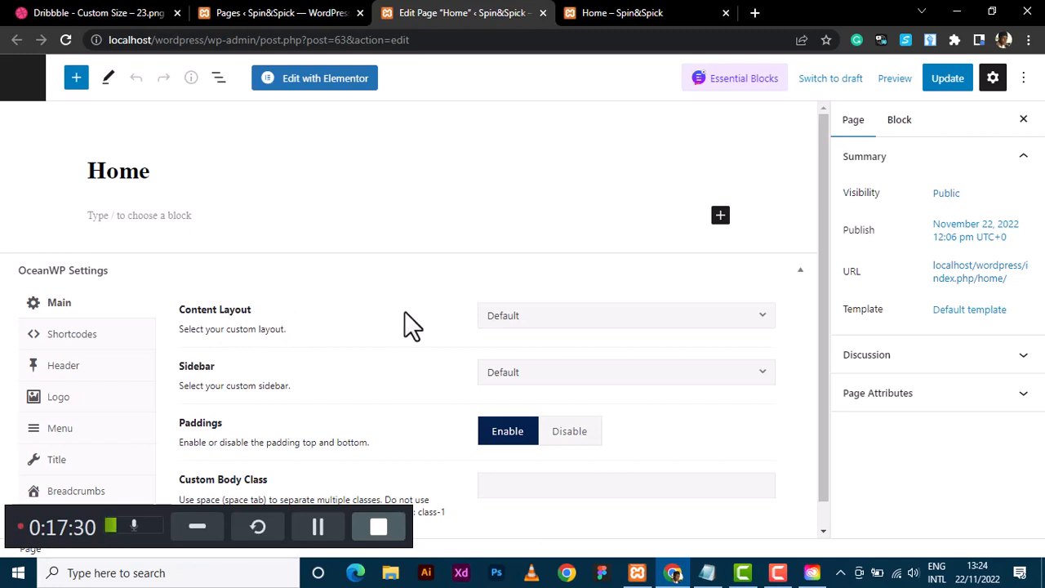
pyautogui.click(526, 323)
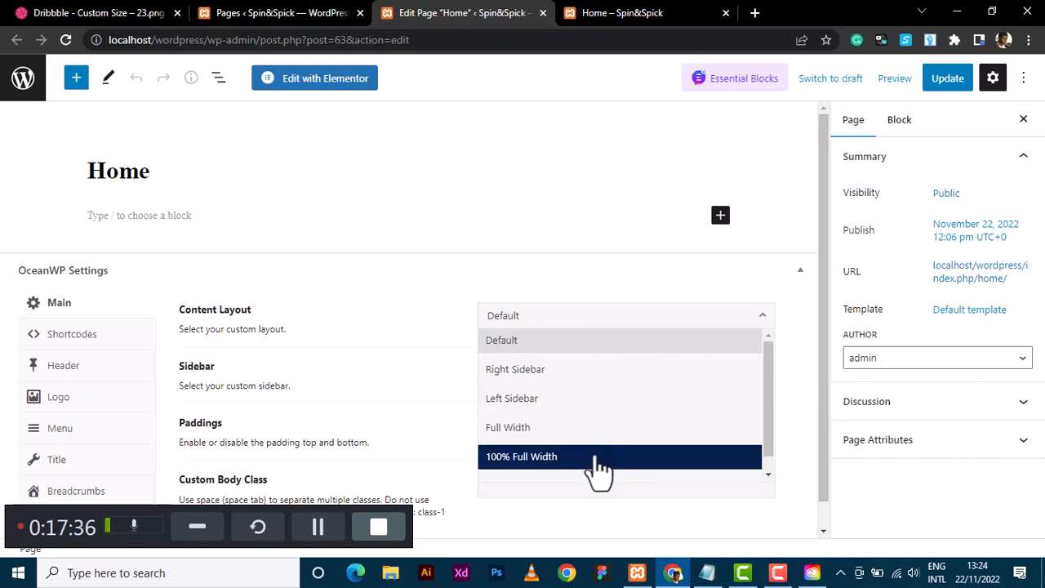
pyautogui.click(646, 13)
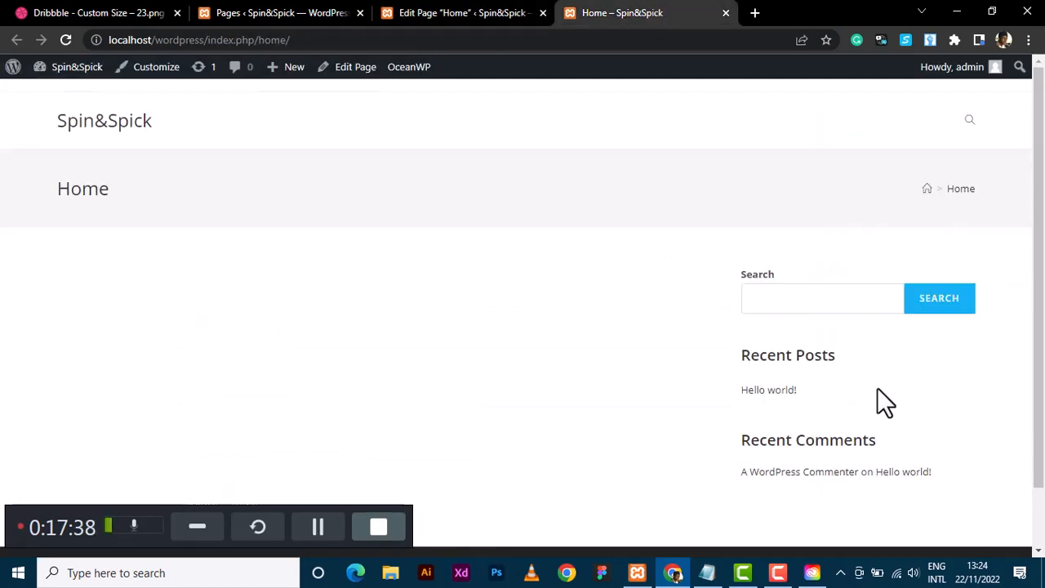
pyautogui.click(430, 7)
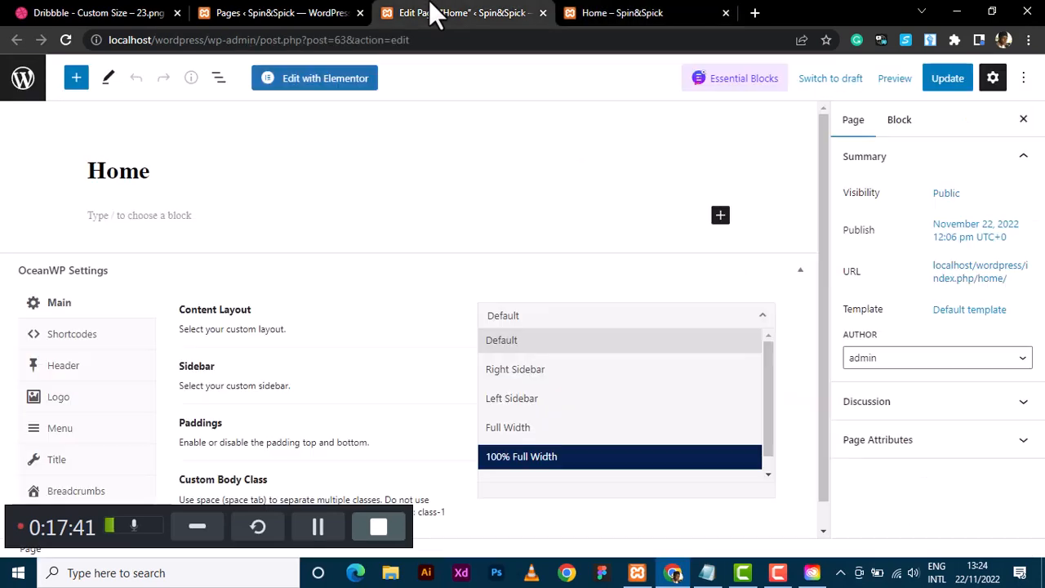
pyautogui.click(823, 364)
# Disable Display Page Title in the Home page's OceanWP title settings and update the page.
pyautogui.scroll(-1, 823, 365)
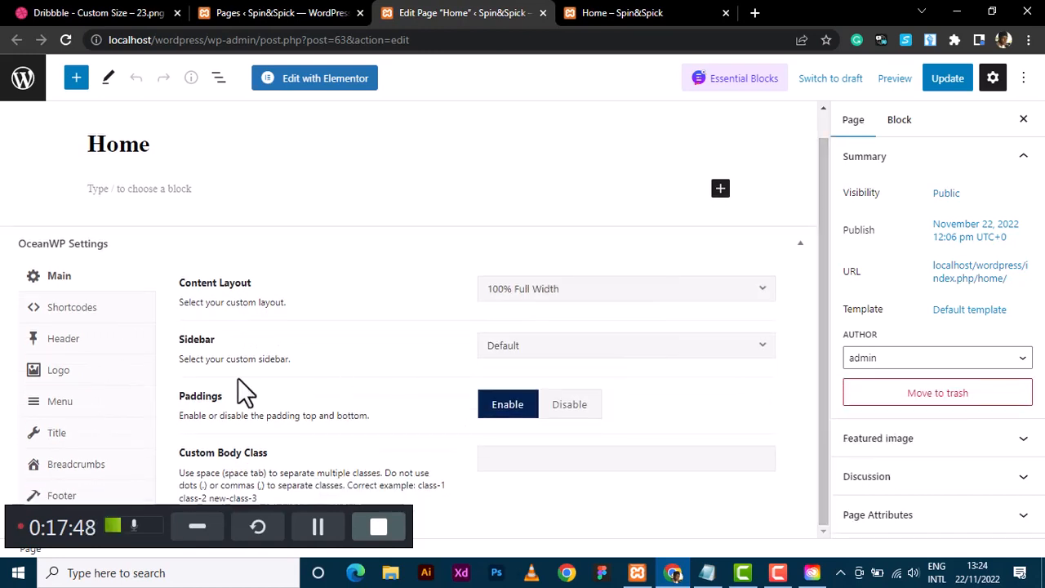
pyautogui.click(66, 445)
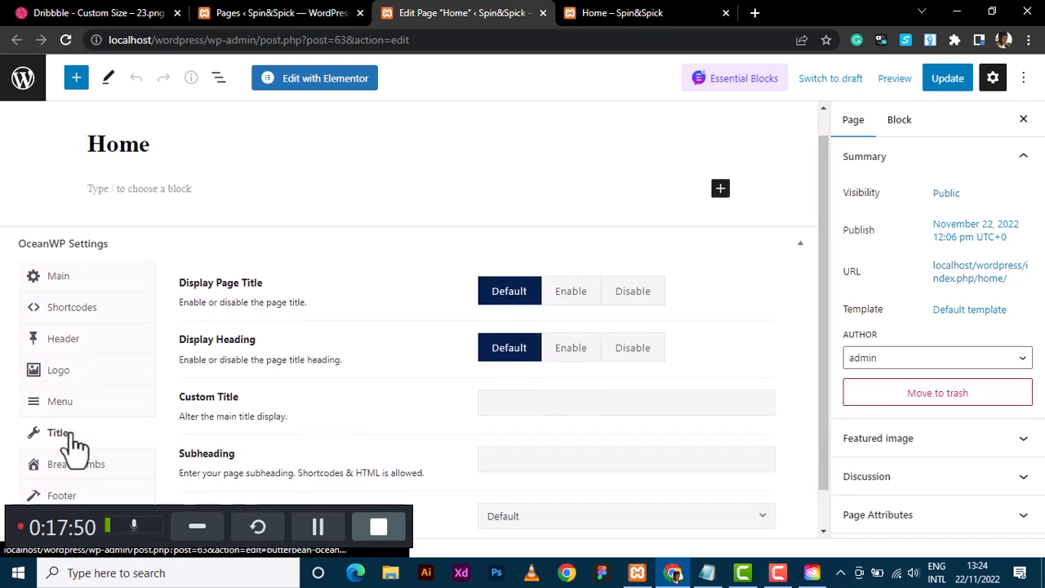
pyautogui.click(634, 294)
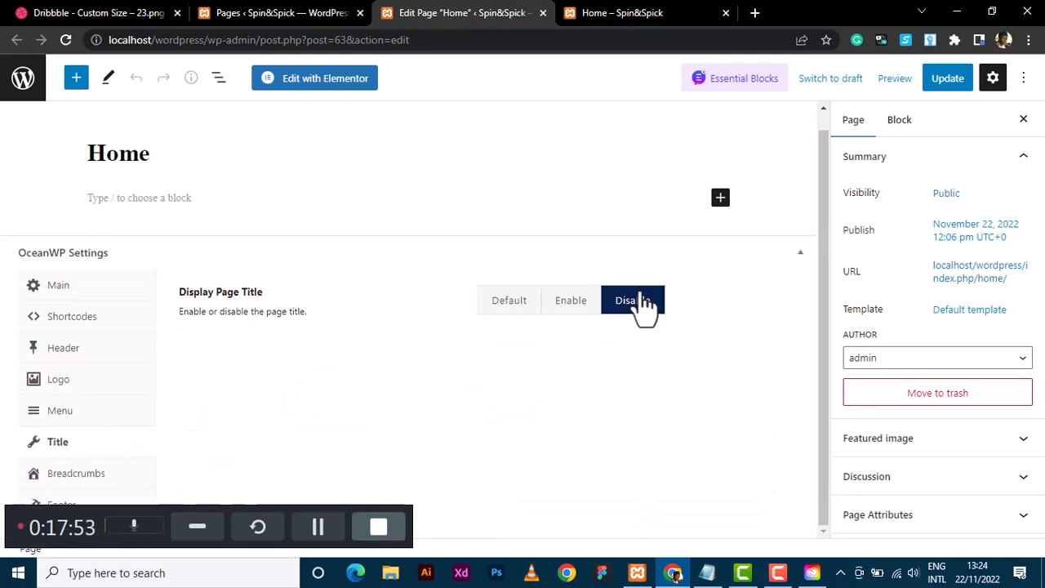
pyautogui.click(948, 82)
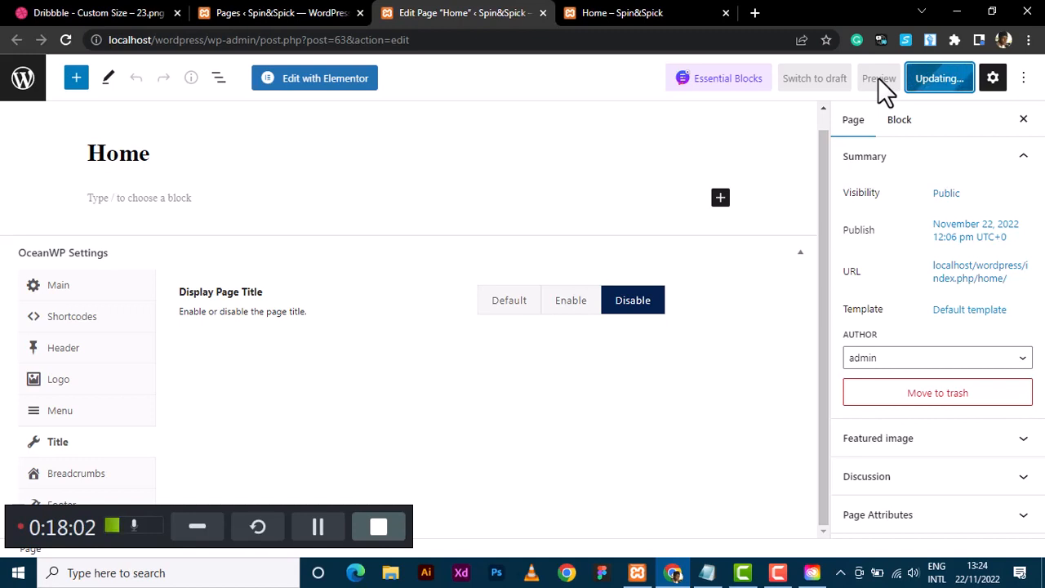
# Reload the Home page's public view to check the updated layout and title settings.
pyautogui.click(647, 12)
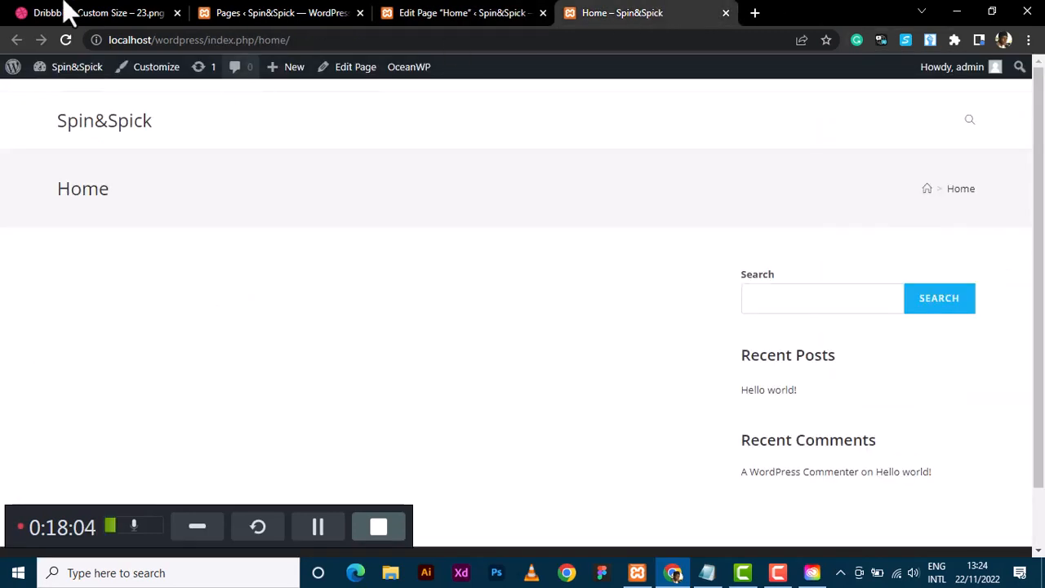
pyautogui.click(65, 38)
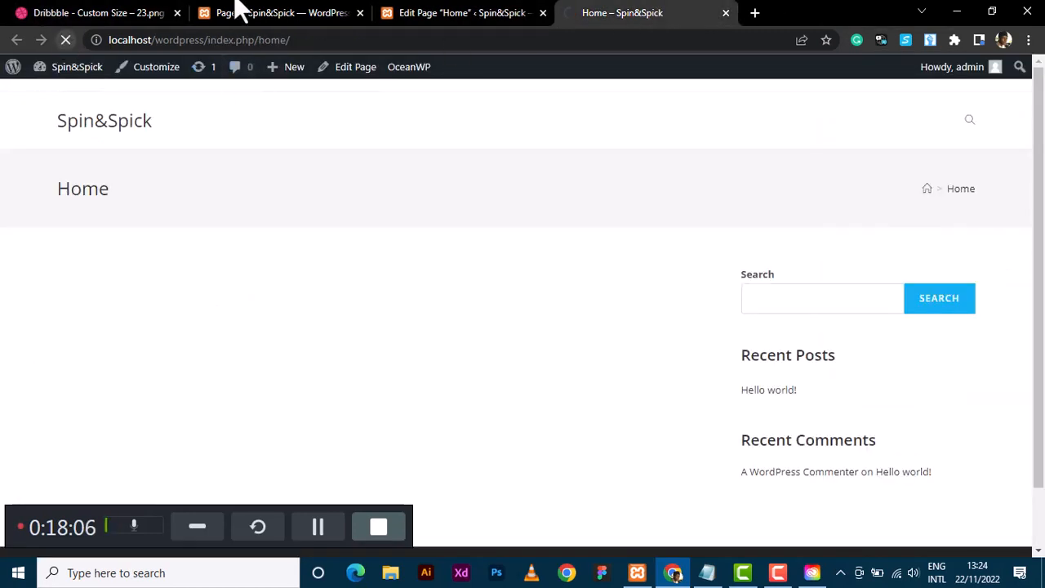
pyautogui.click(425, 4)
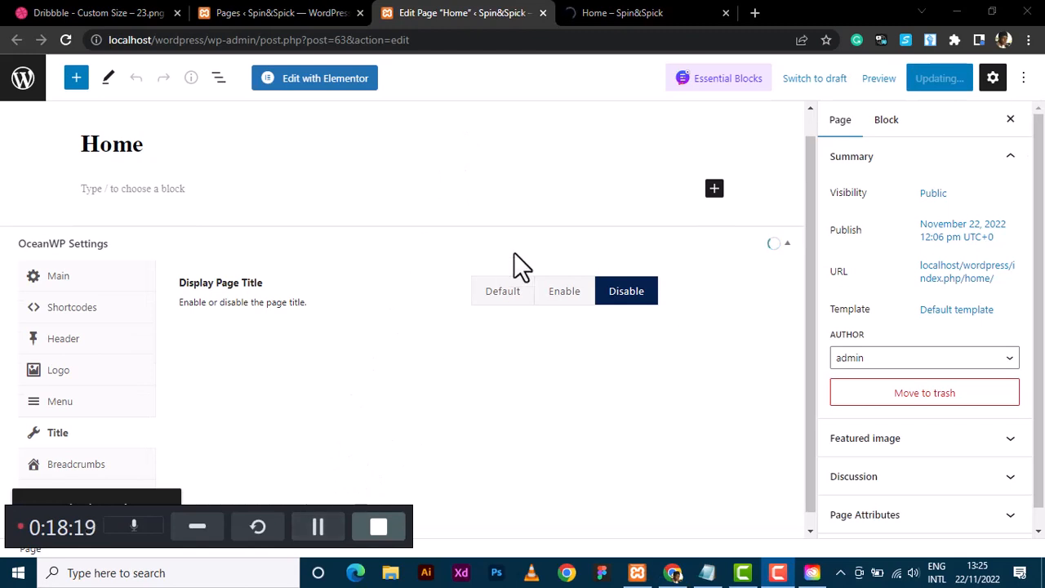
pyautogui.click(626, 12)
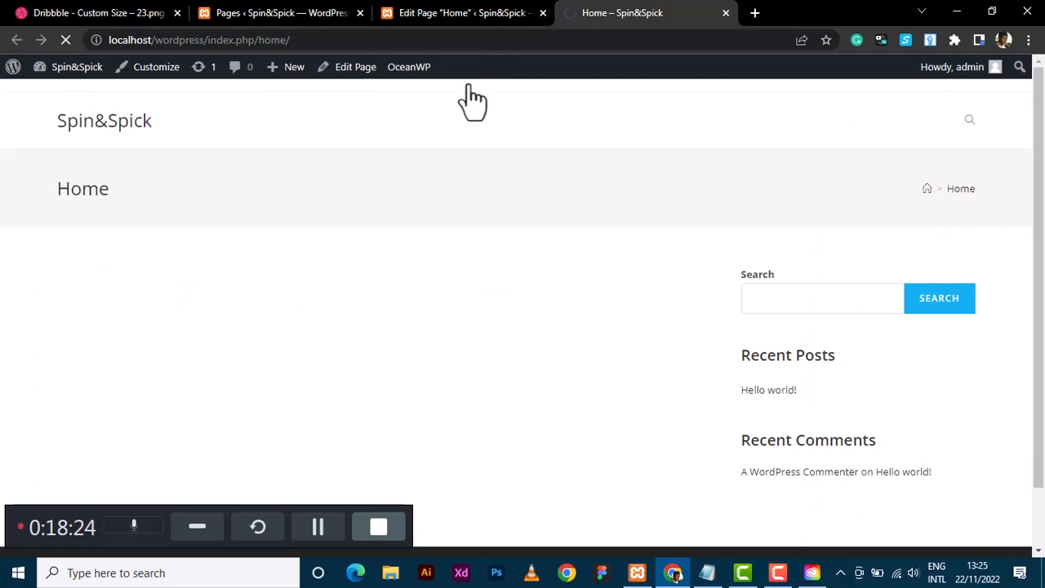
pyautogui.click(330, 520)
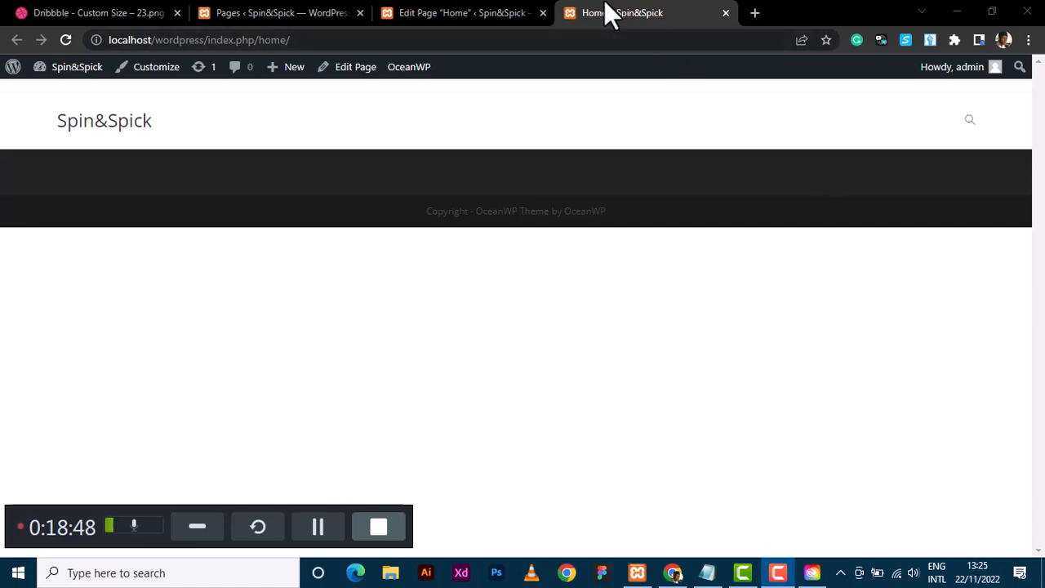
# Close the Home page's editor and return to the list of all WordPress pages.
pyautogui.click(493, 13)
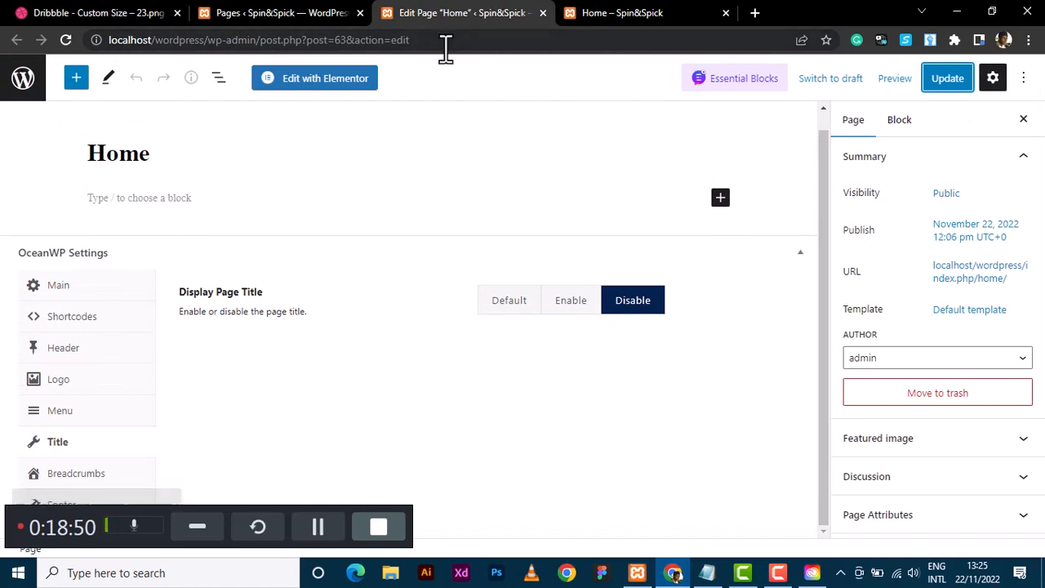
pyautogui.click(275, 11)
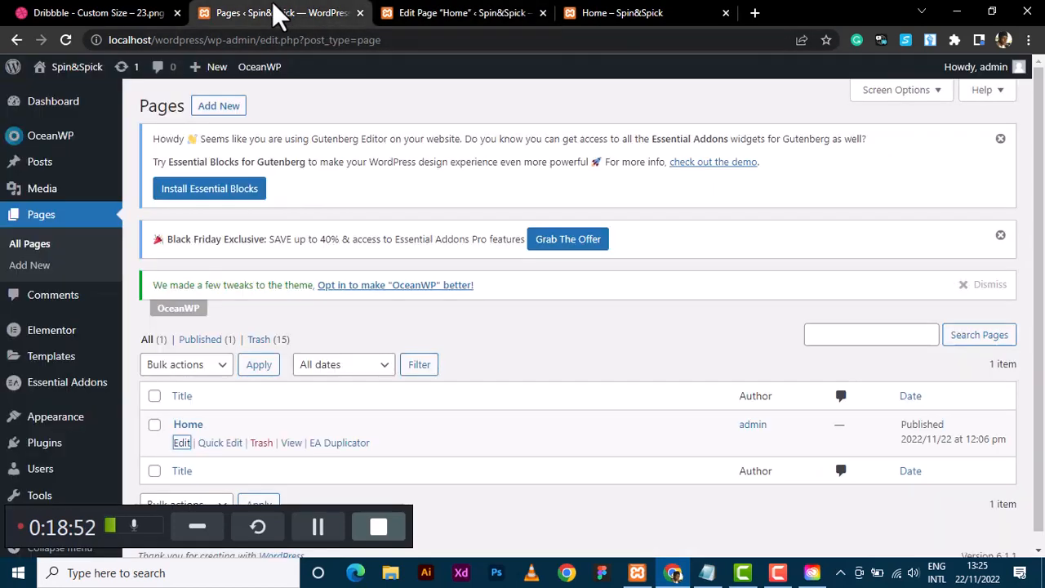
pyautogui.click(543, 13)
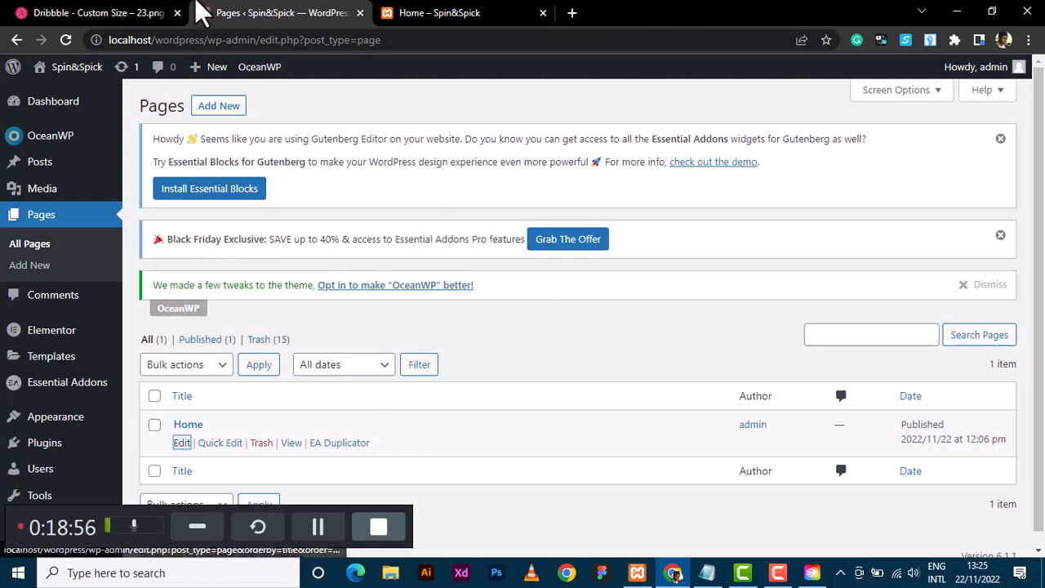
# Examine the navigation items in the Agromate reference design and compare them with the pages list and public Home page.
pyautogui.click(47, 13)
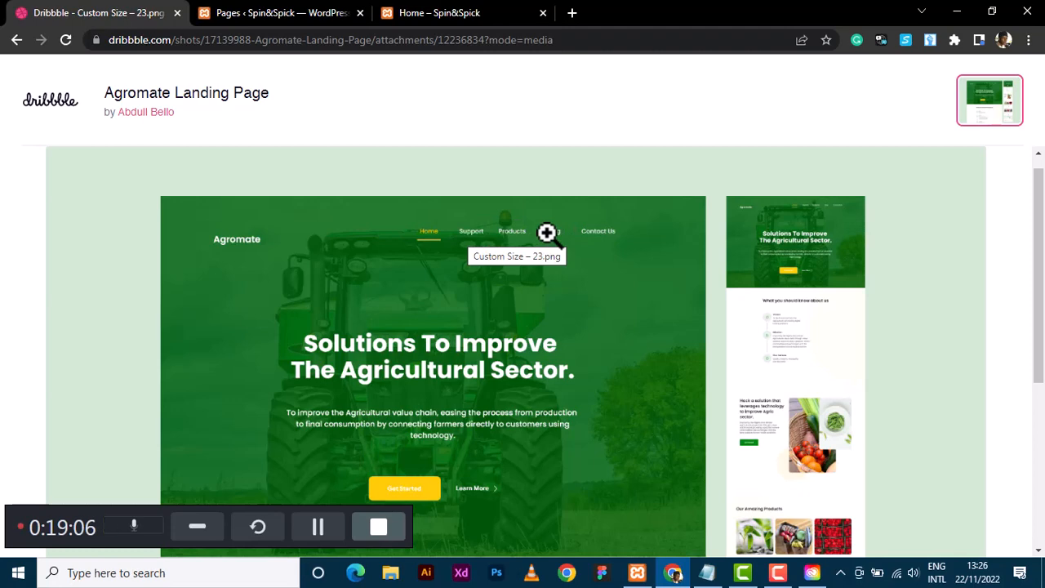
pyautogui.click(259, 13)
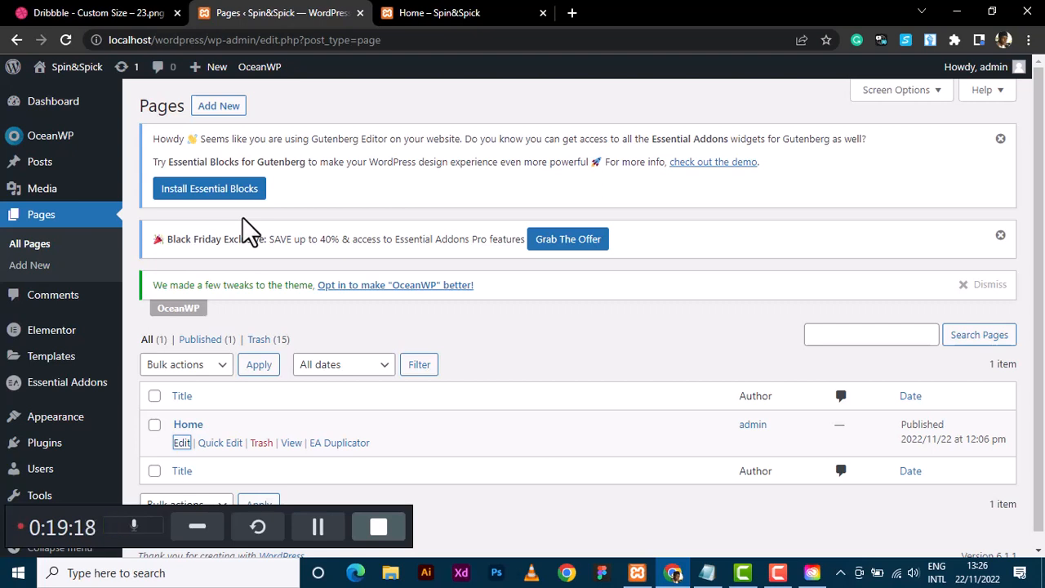
pyautogui.scroll(-1, 250, 233)
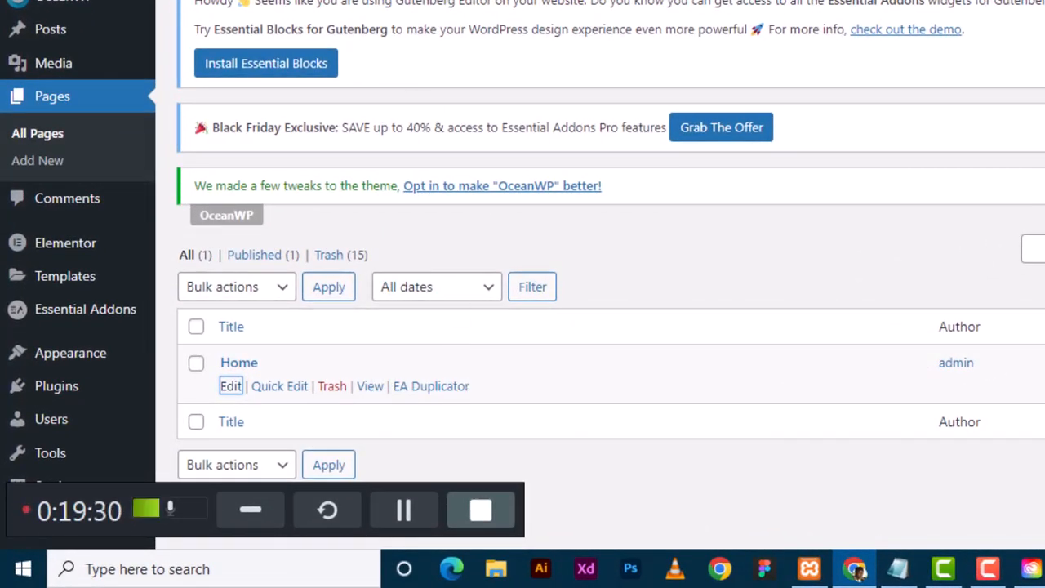
pyautogui.click(368, 1)
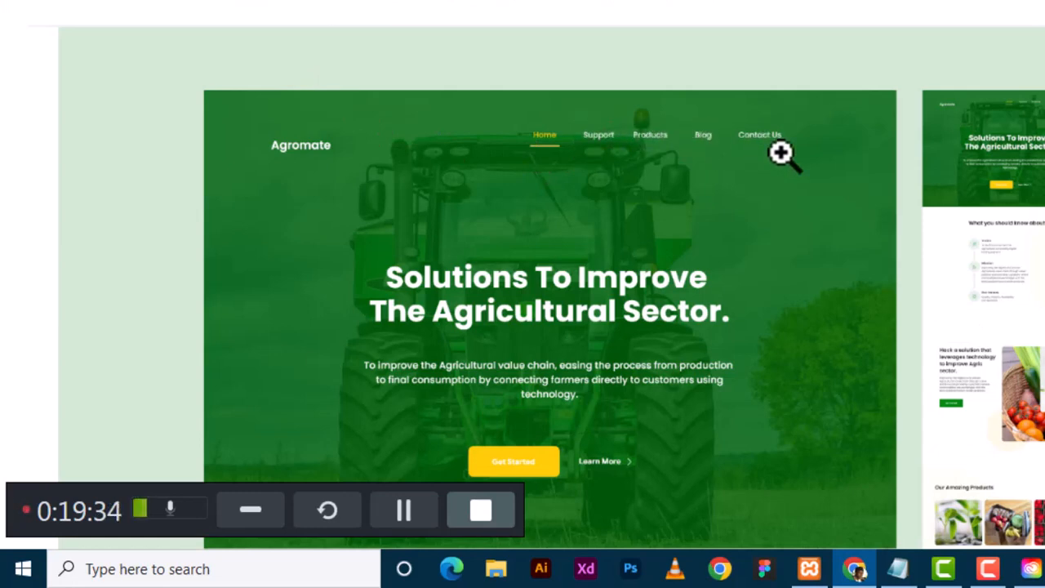
pyautogui.click(445, 12)
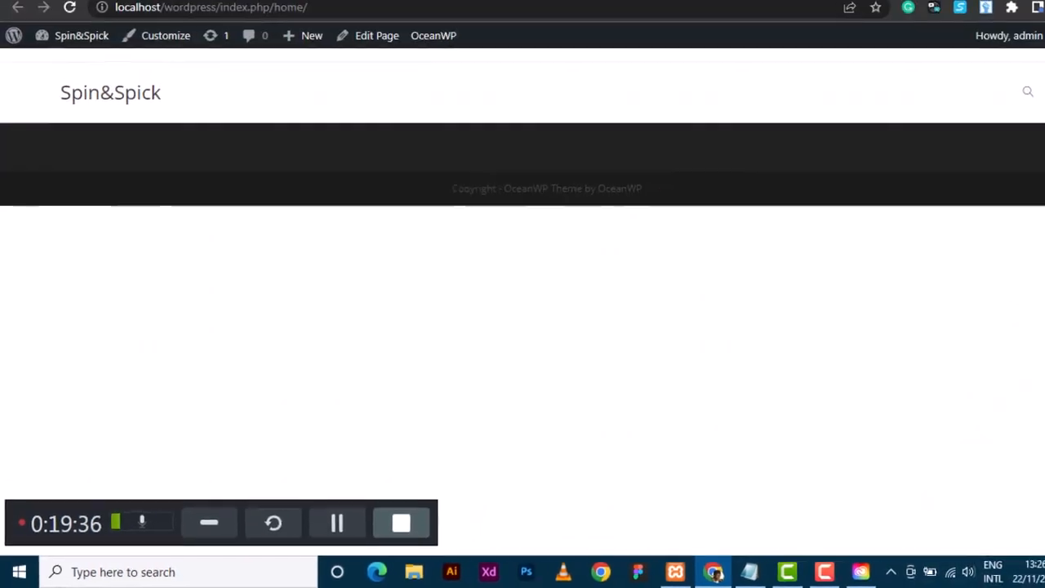
# Create four draft copies from the Home page with EA Duplicator in the pages list.
pyautogui.click(271, 8)
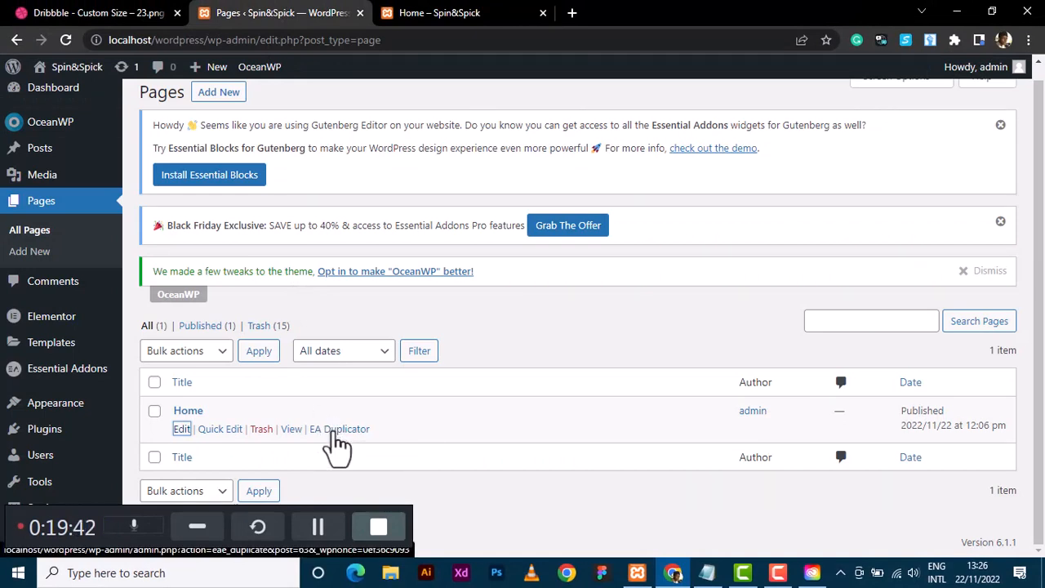
pyautogui.click(335, 432)
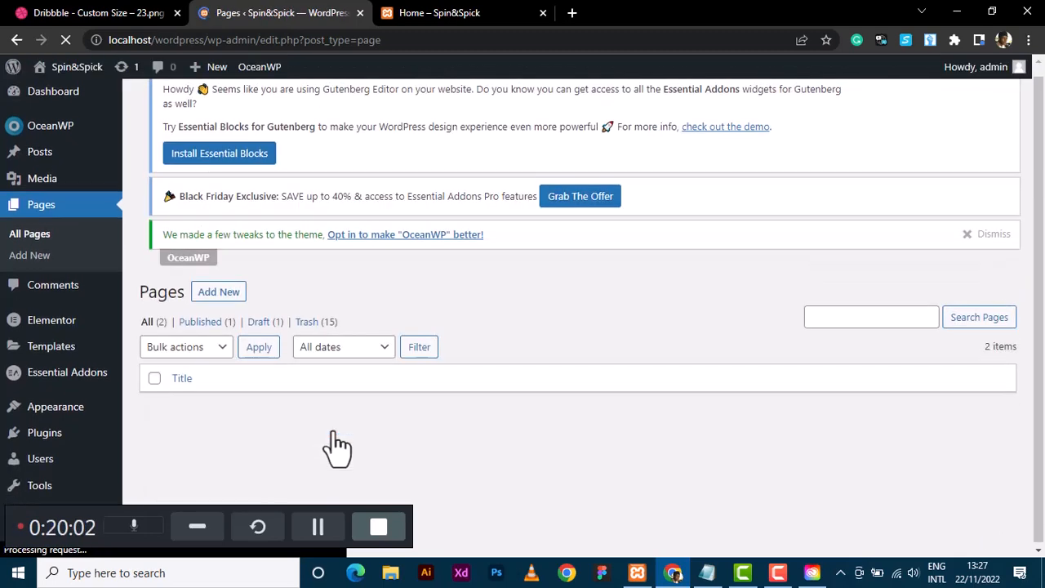
pyautogui.scroll(-1, 337, 447)
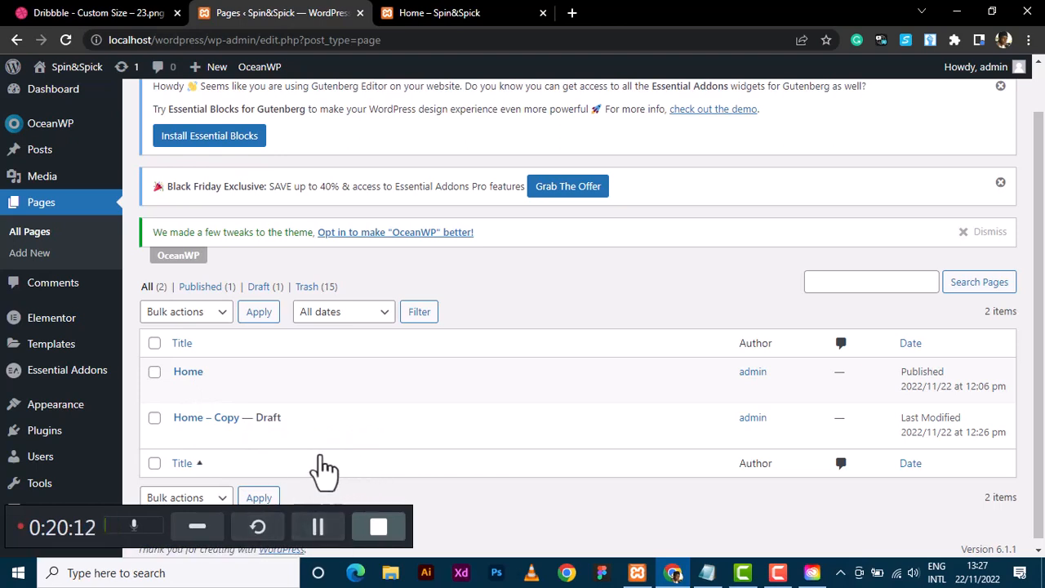
pyautogui.click(318, 526)
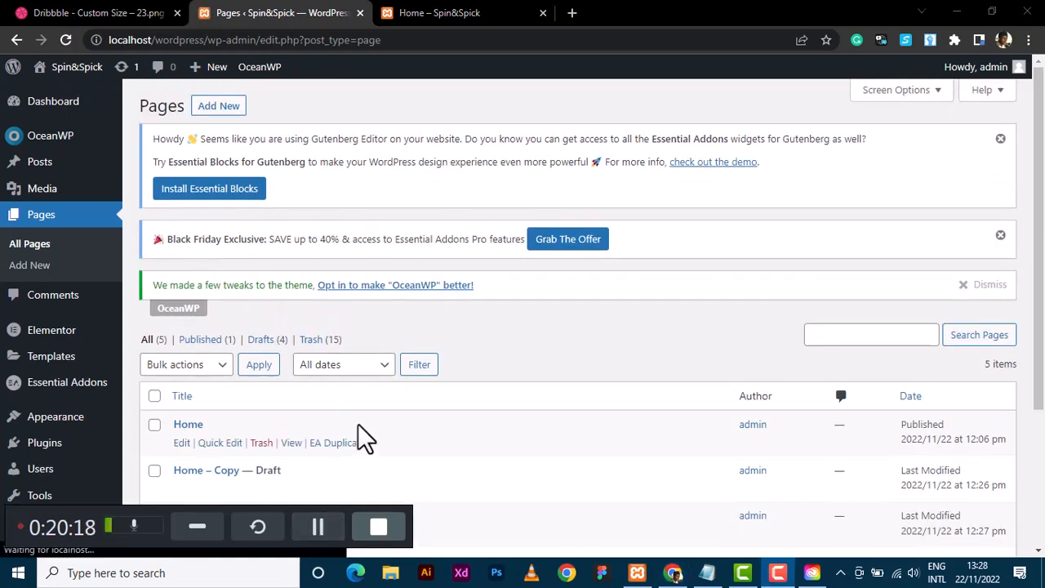
pyautogui.scroll(-2, 1042, 298)
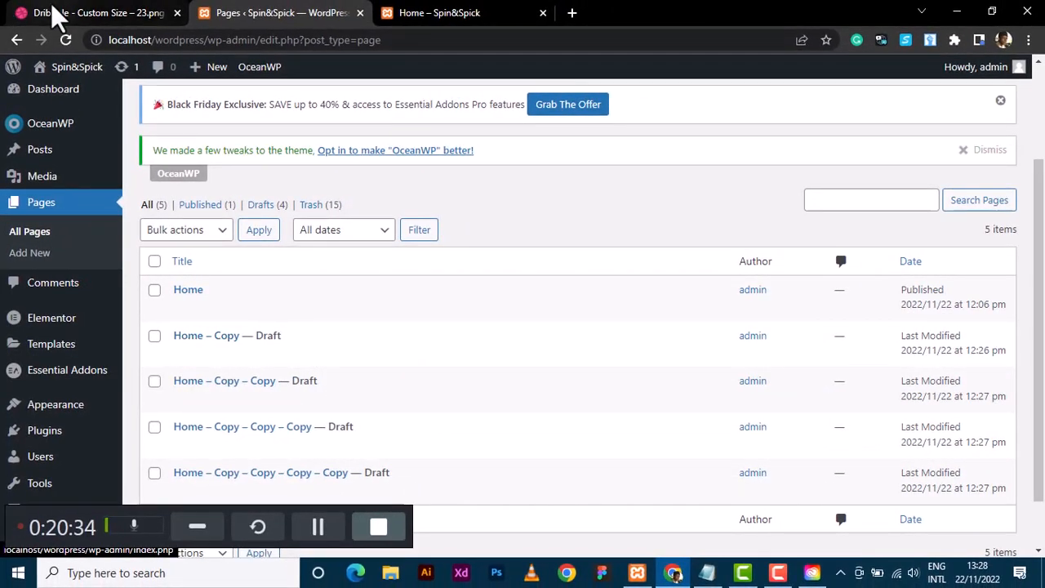
# Rename the first Home copy to Product and set its status to Published using Quick Edit.
pyautogui.click(24, 14)
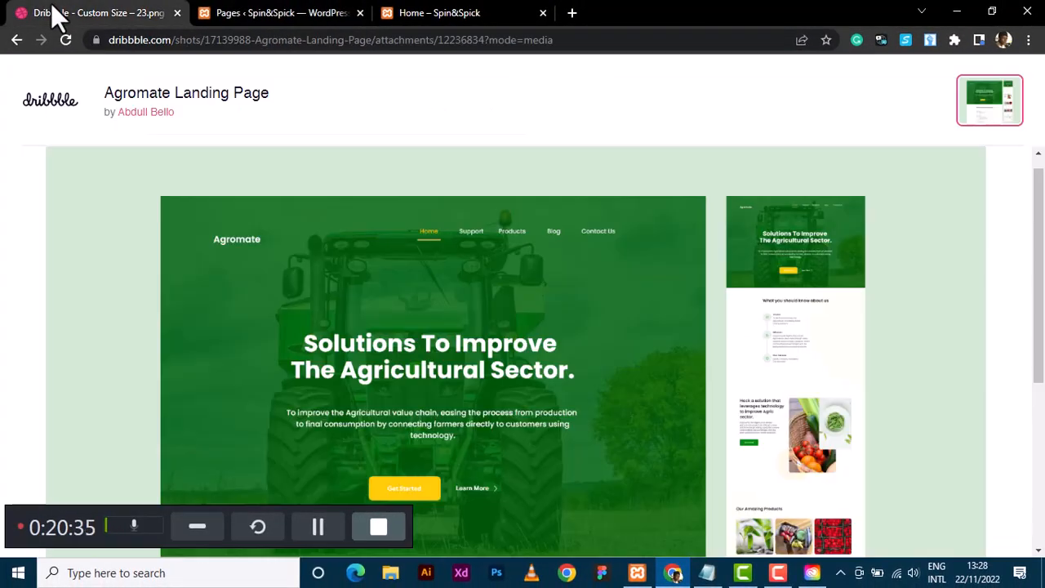
pyautogui.click(302, 10)
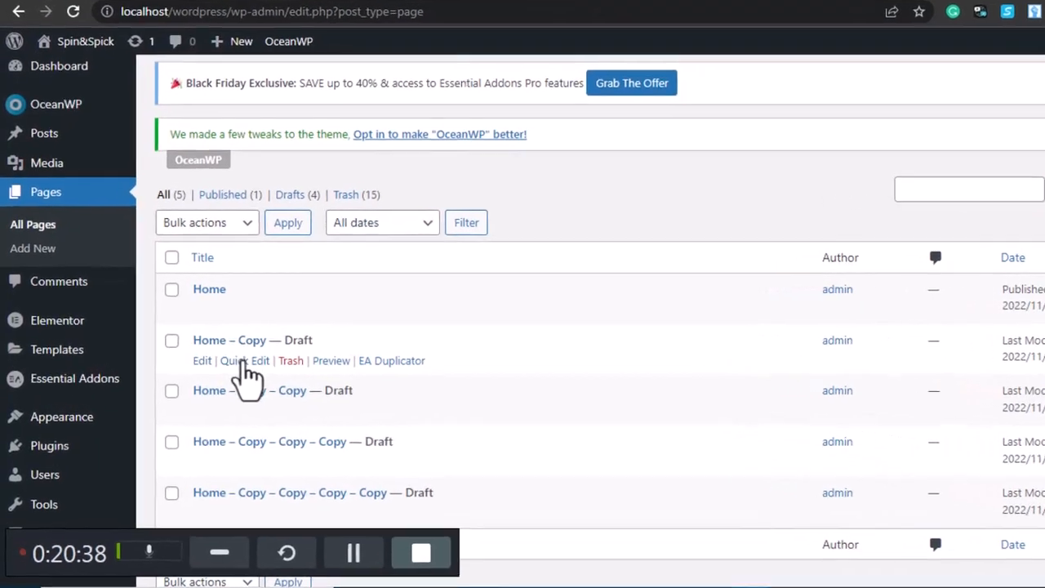
pyautogui.click(260, 366)
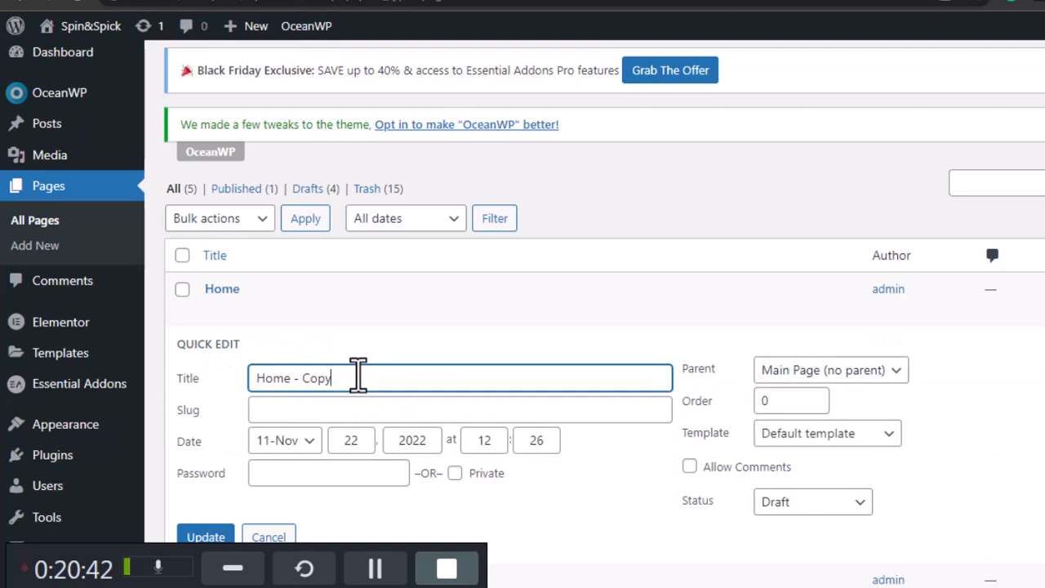
pyautogui.moveTo(358, 376); pyautogui.dragTo(215, 379)
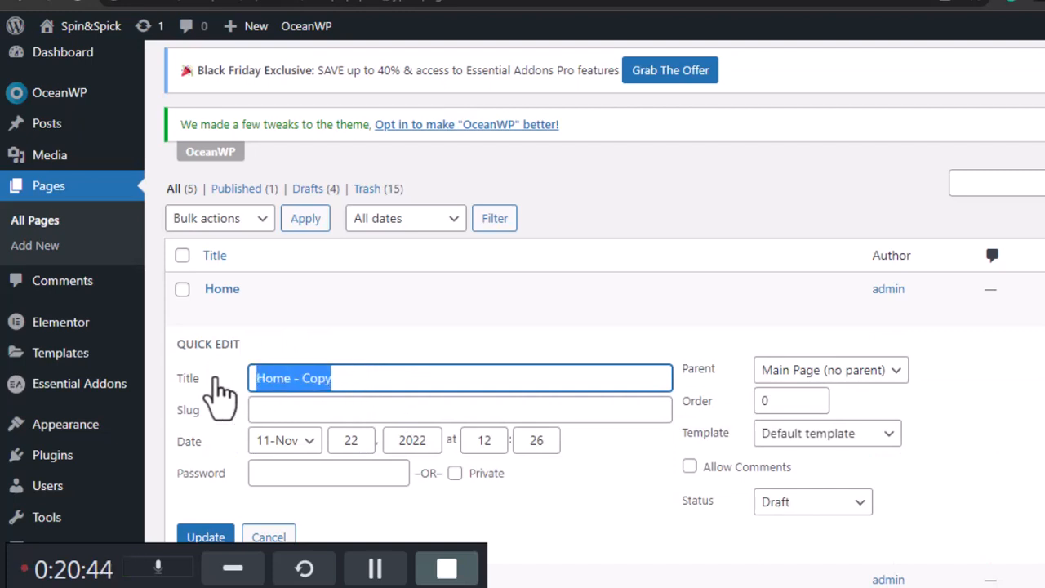
pyautogui.write('Pro')
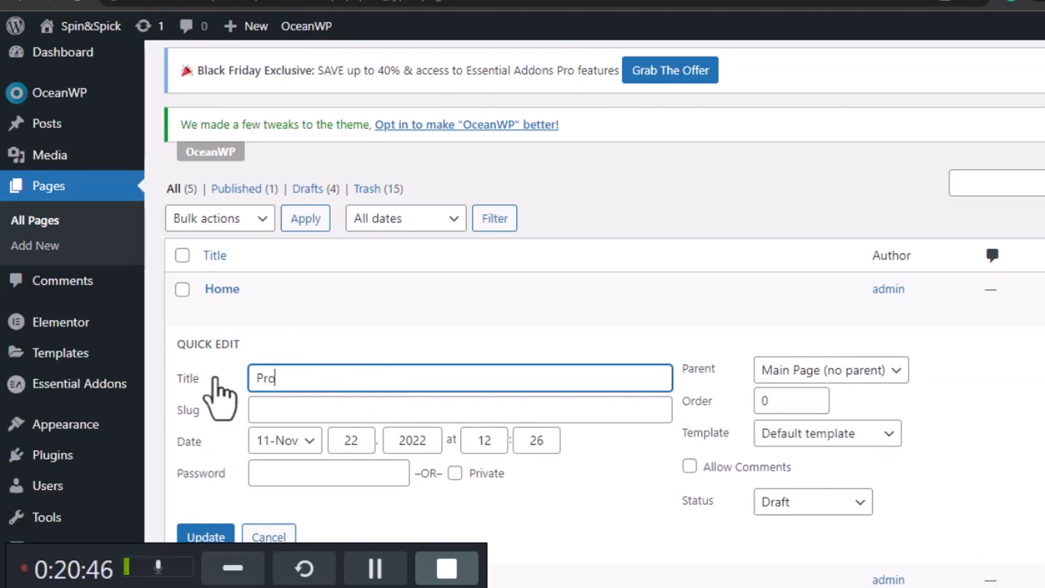
pyautogui.write('duct')
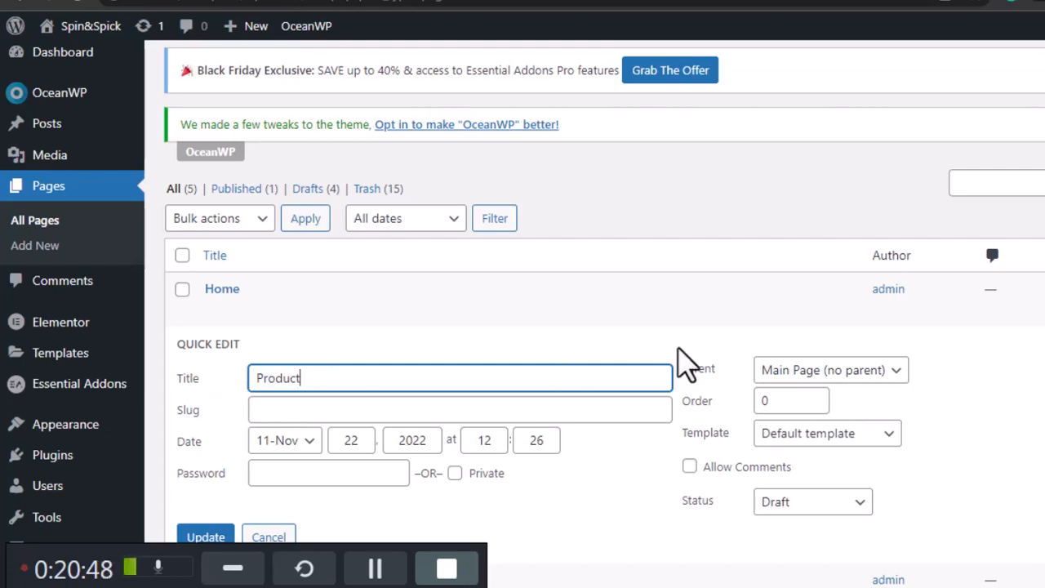
pyautogui.scroll(-1, 683, 367)
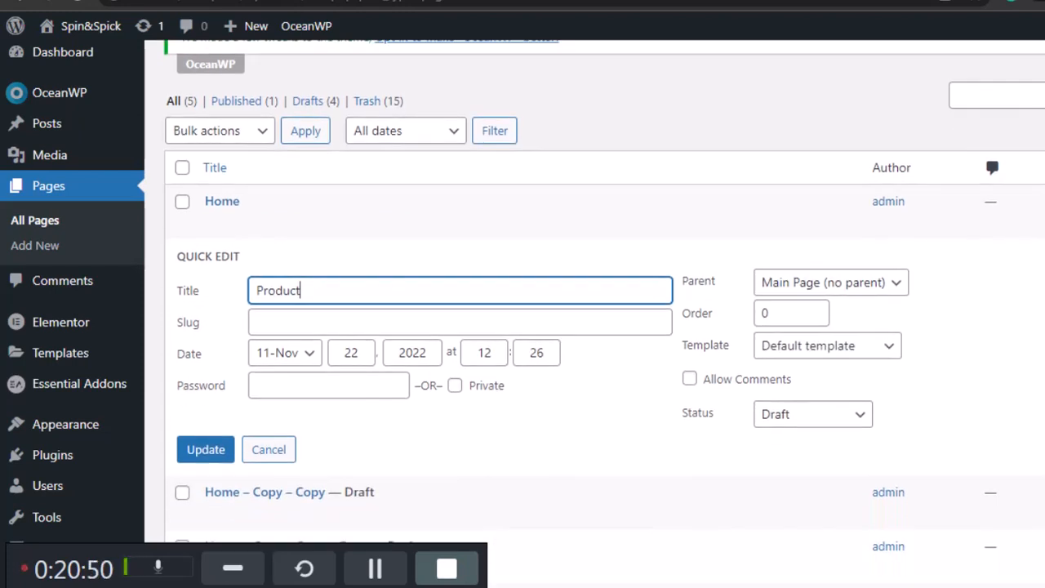
pyautogui.click(787, 422)
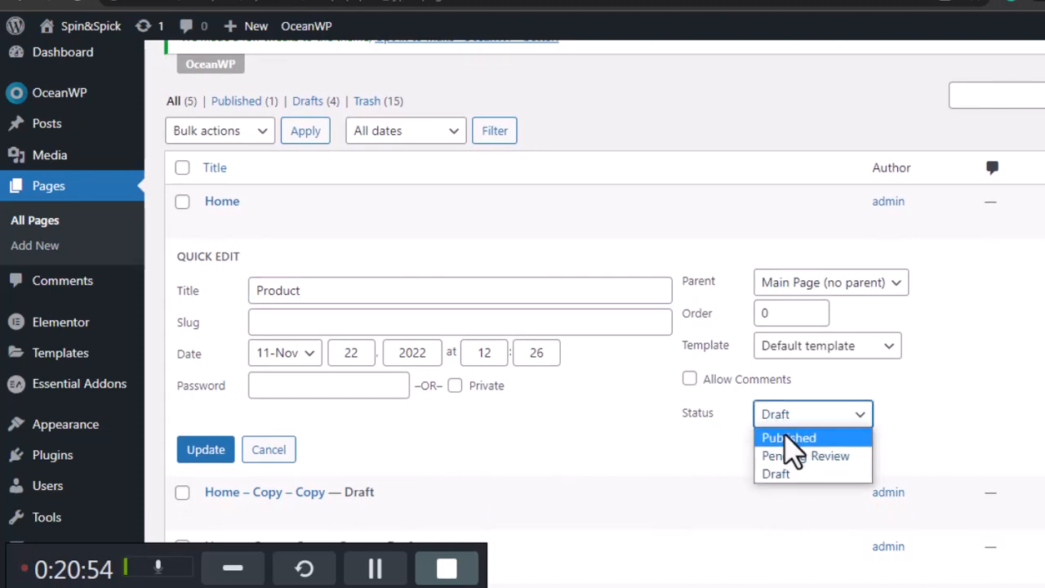
pyautogui.click(791, 435)
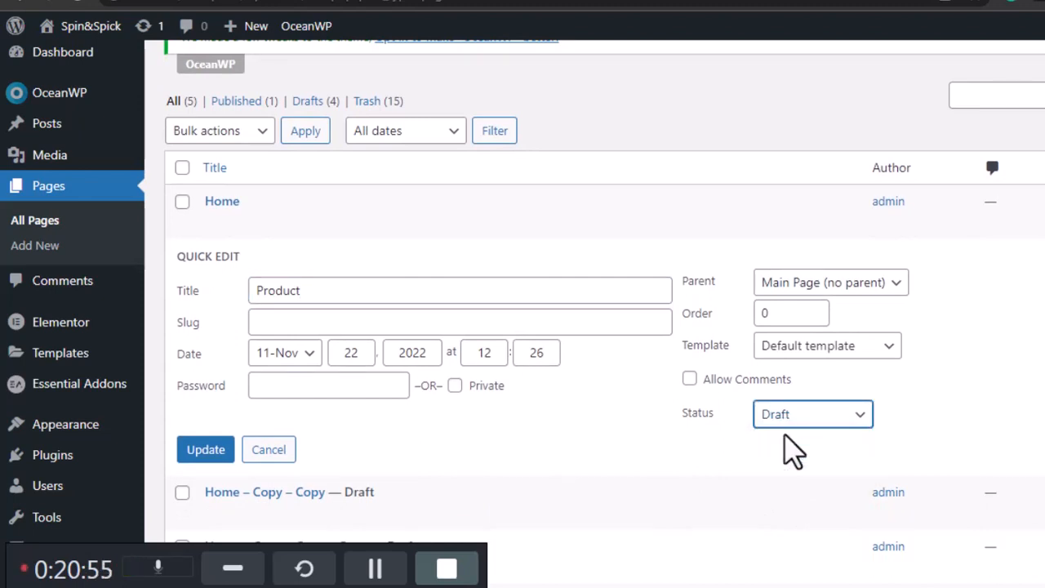
pyautogui.click(206, 457)
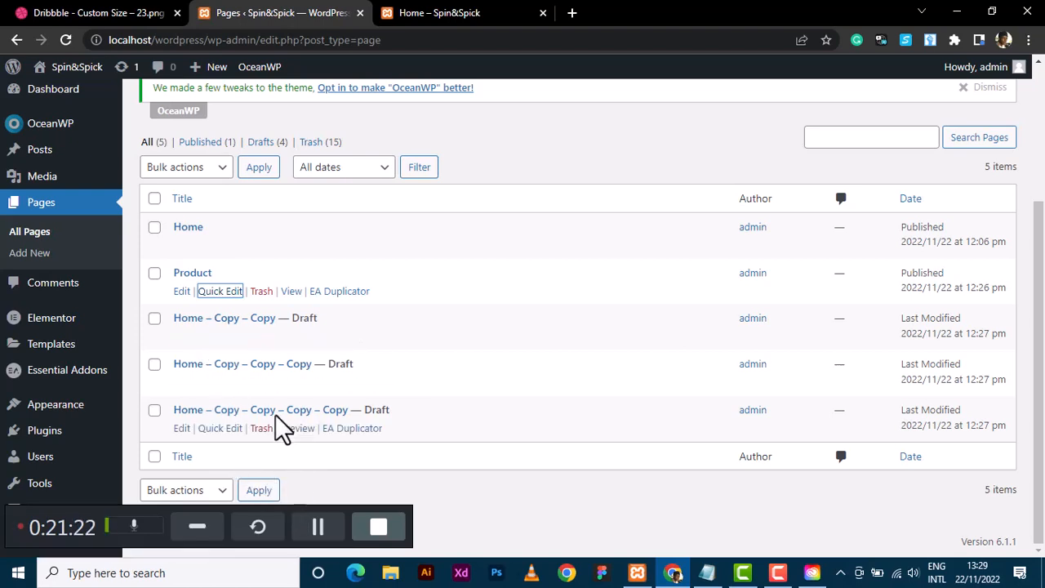
# Compare the public Home page's header with the navigation in the Agromate reference design, then return to the pages list.
pyautogui.click(319, 526)
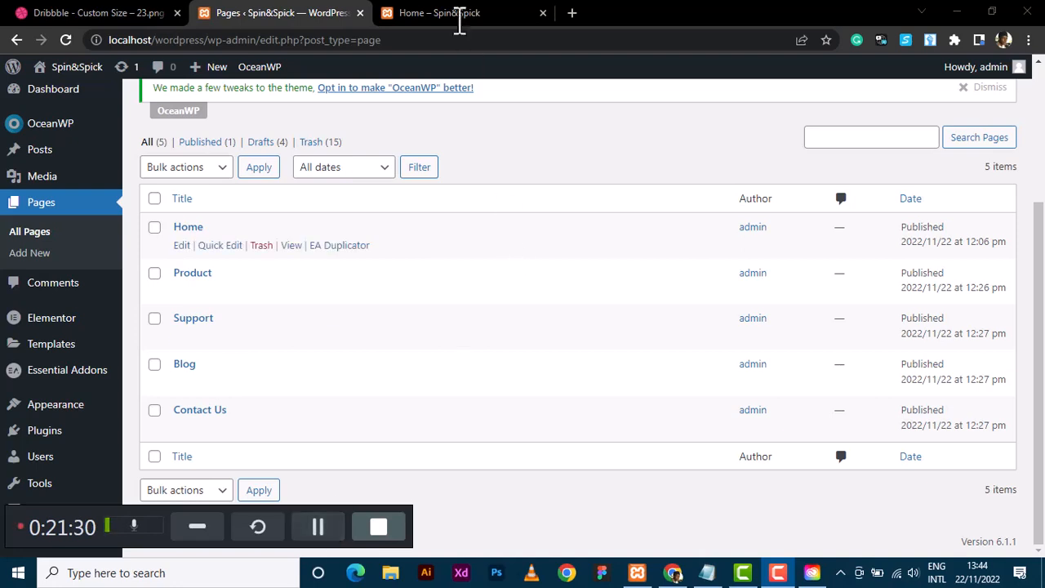
pyautogui.click(463, 14)
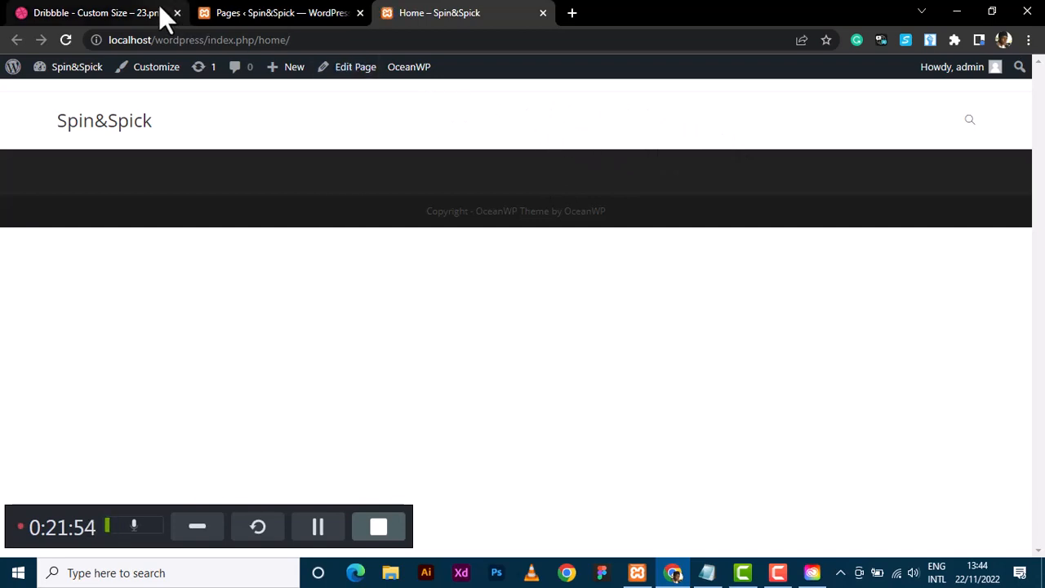
pyautogui.click(98, 14)
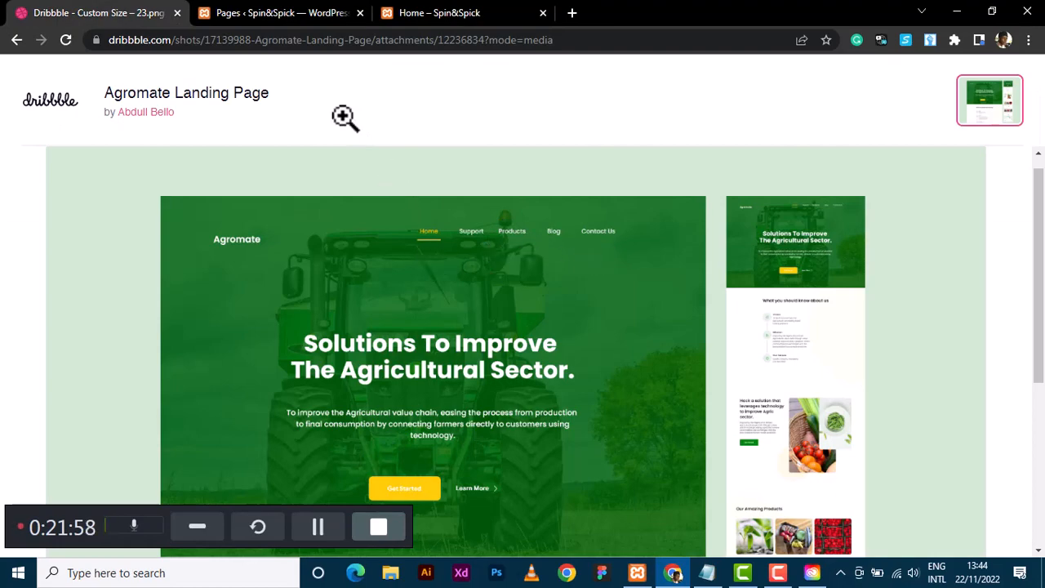
pyautogui.click(250, 13)
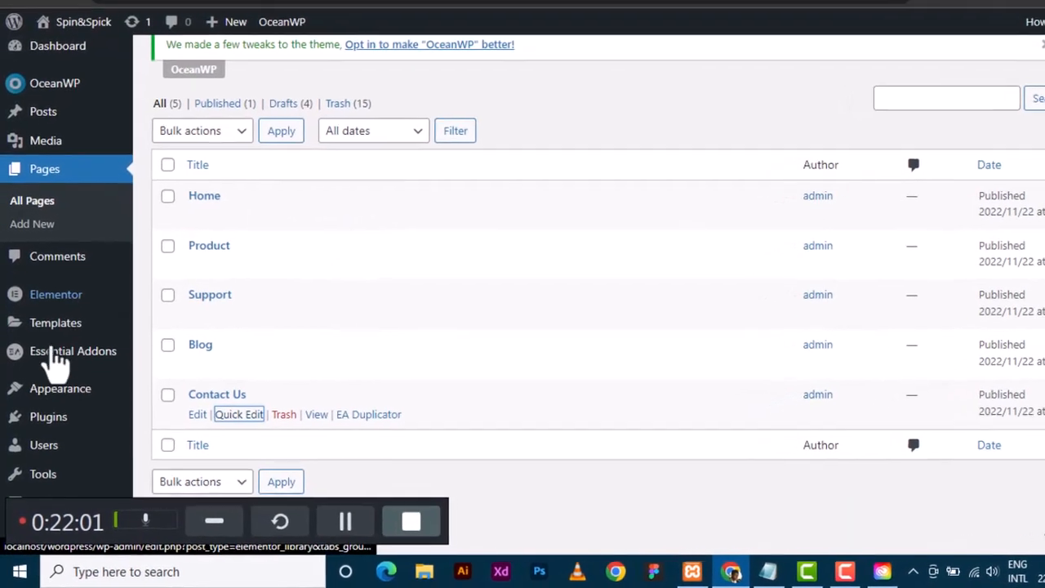
# Open the site's Menus management screen and check the reference design's navigation items.
pyautogui.moveTo(44, 406)
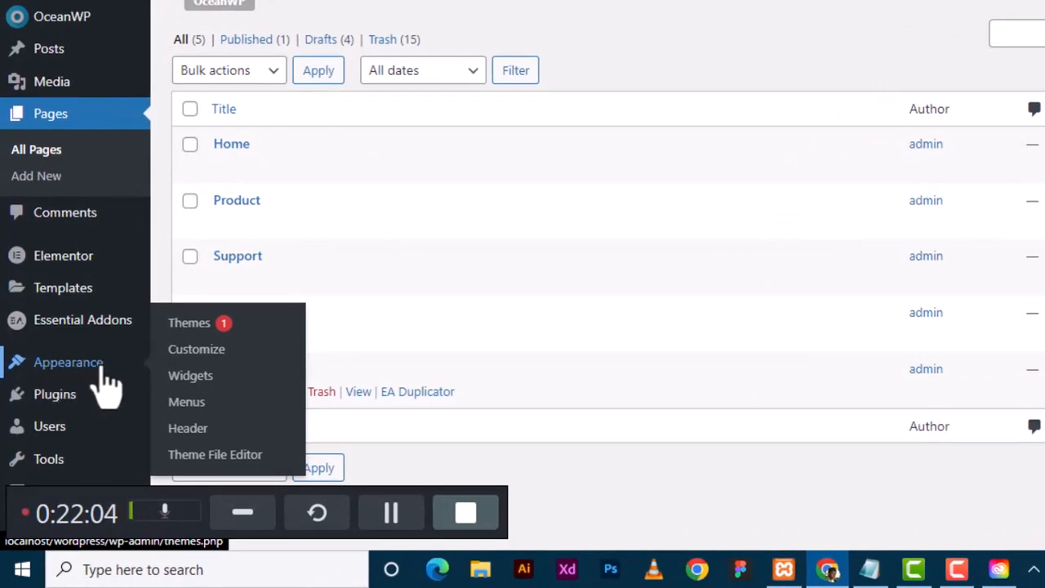
pyautogui.click(188, 413)
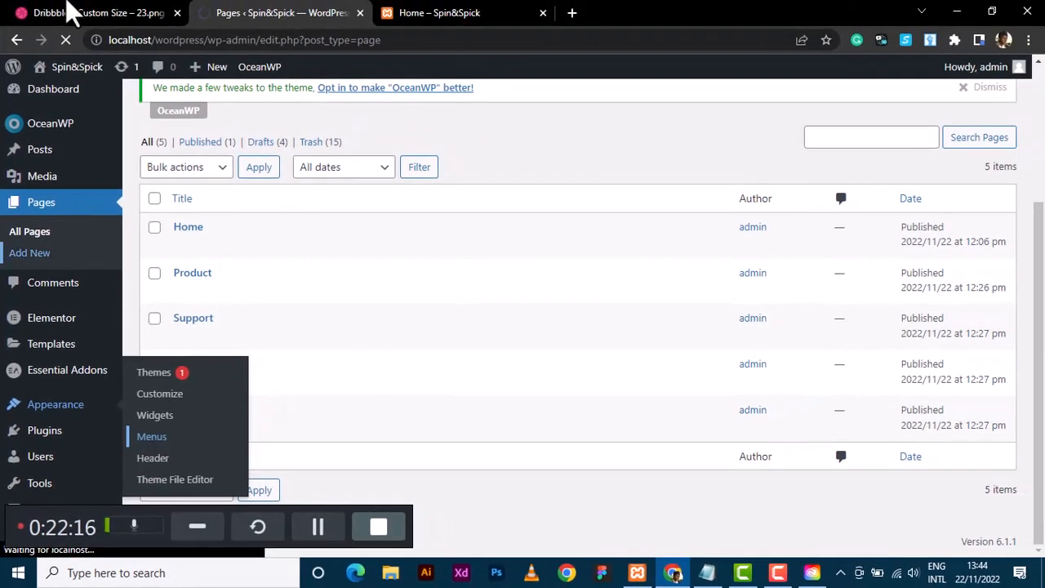
pyautogui.click(70, 11)
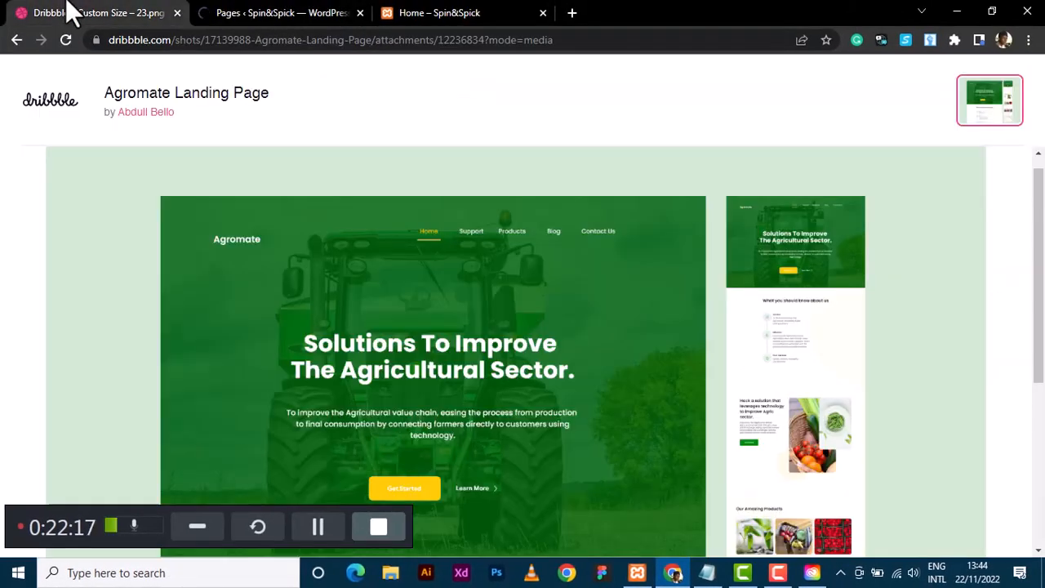
pyautogui.click(321, 15)
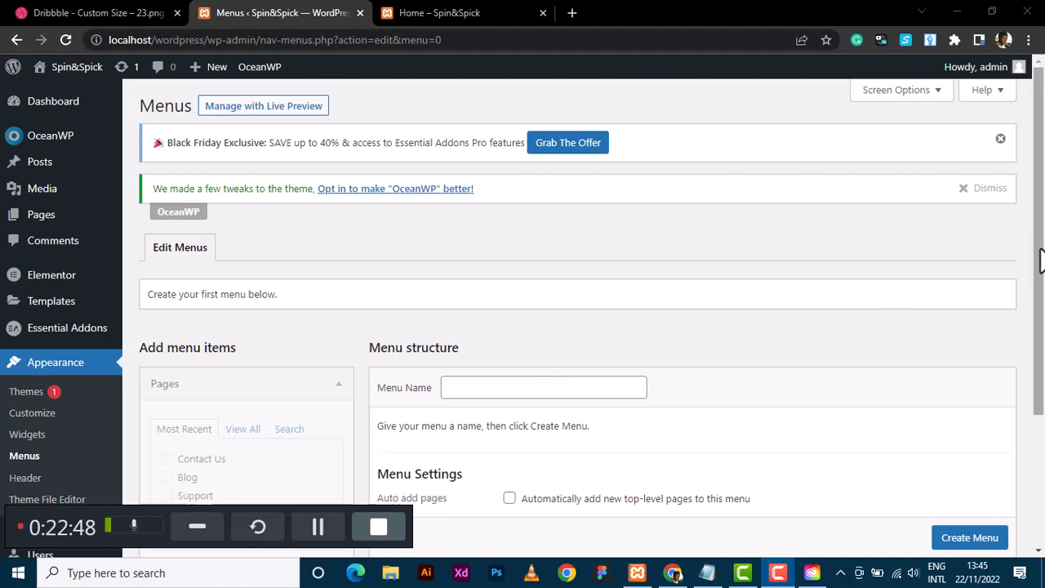
# Create a navigation menu named Primary with Main as its display location.
pyautogui.moveTo(1038, 257); pyautogui.dragTo(1035, 324)
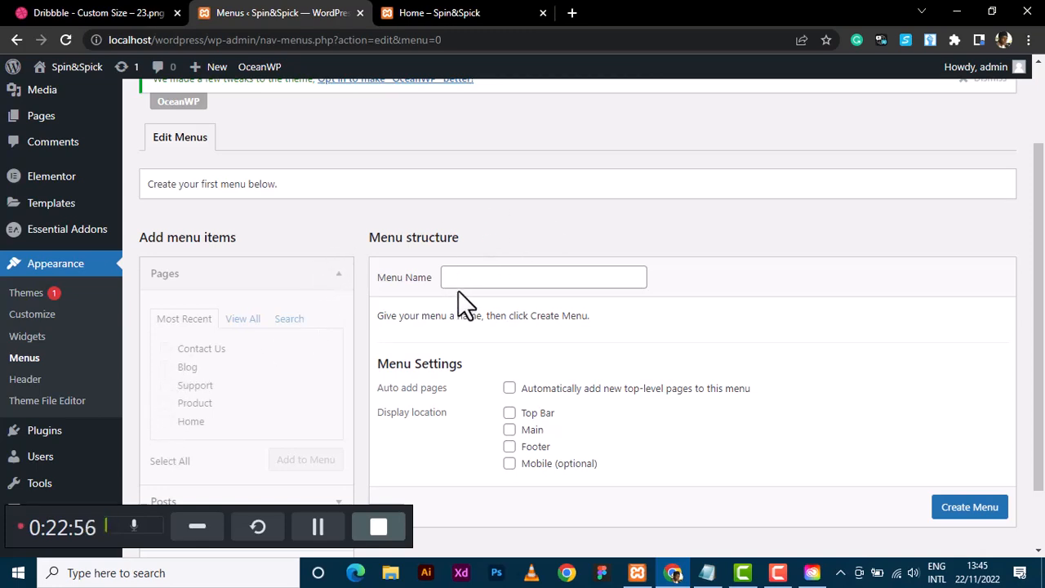
pyautogui.click(481, 275)
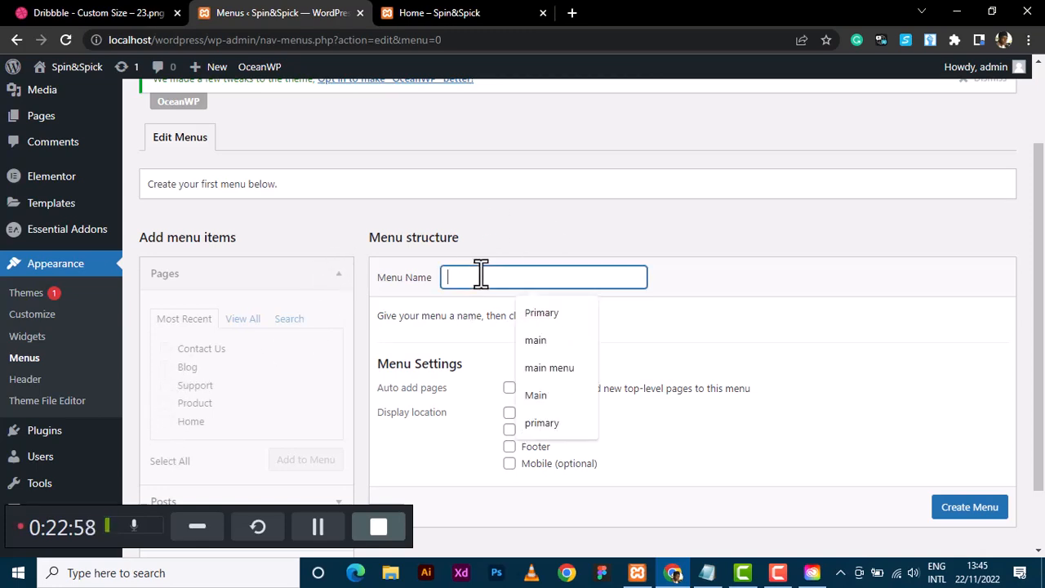
pyautogui.write('Primar')
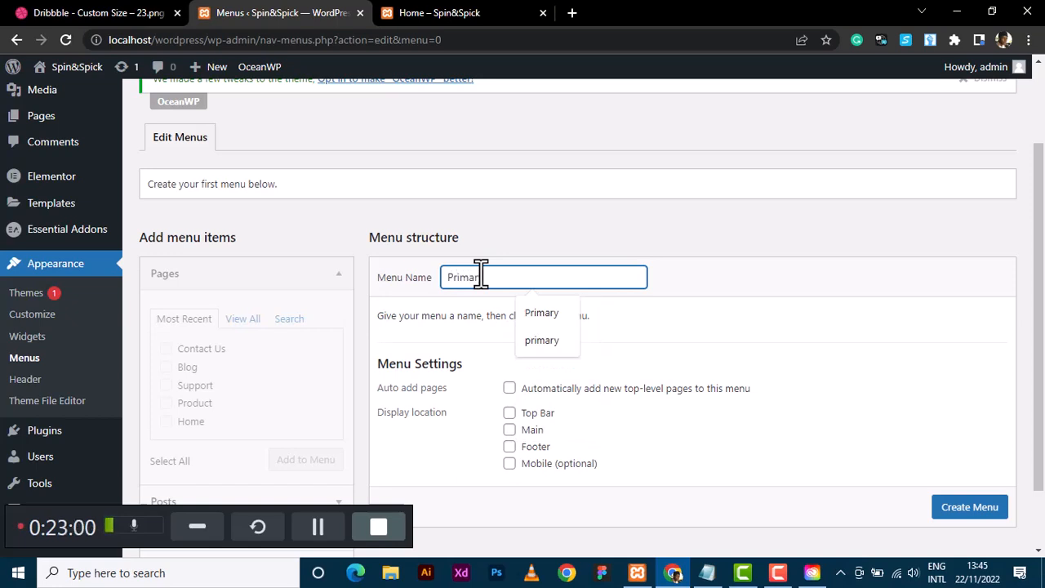
pyautogui.write('y')
pyautogui.click(426, 338)
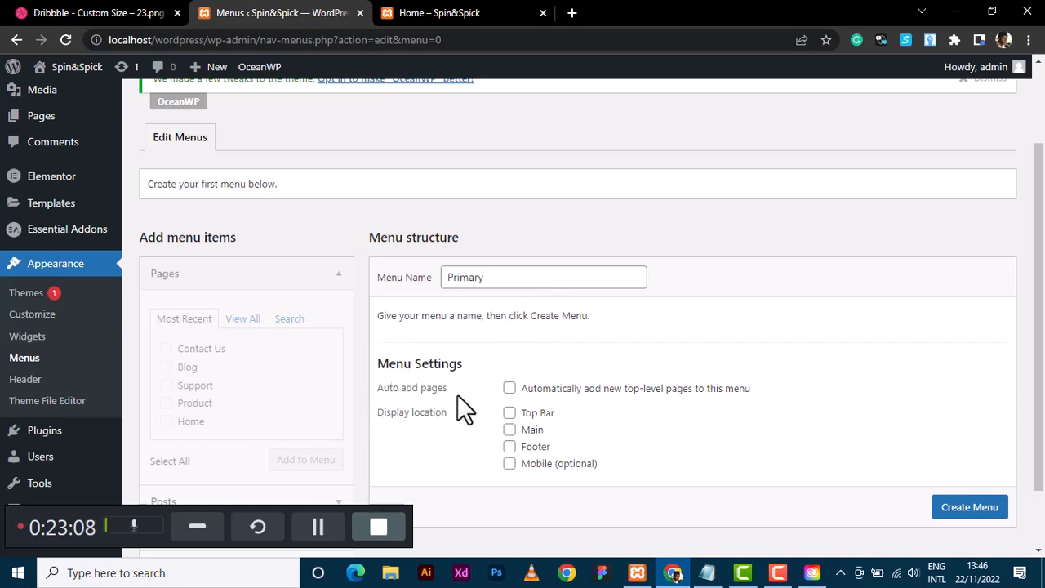
pyautogui.click(86, 12)
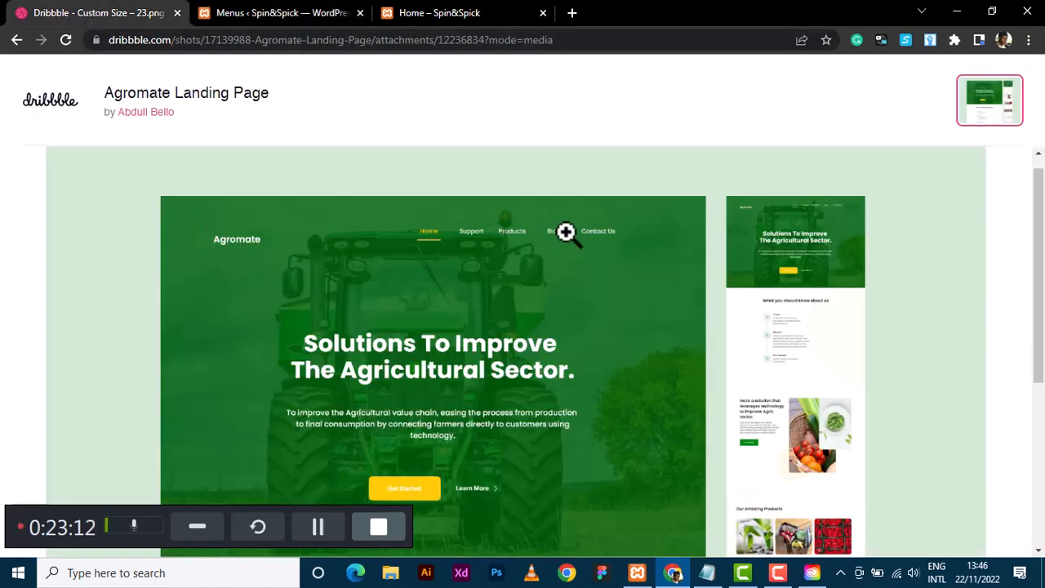
pyautogui.click(231, 12)
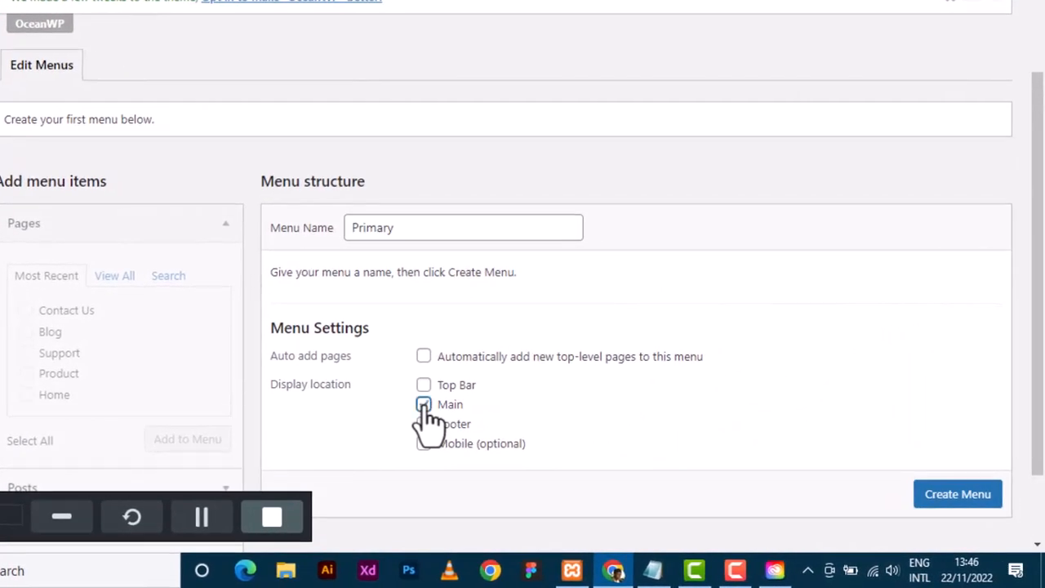
pyautogui.click(424, 405)
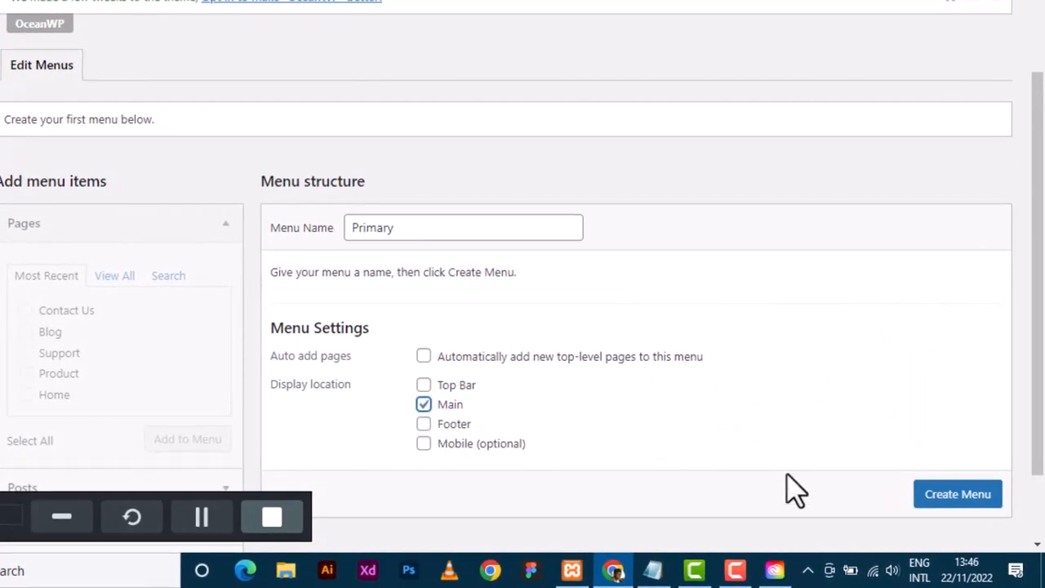
pyautogui.click(962, 499)
# Add the Contact Us, Blog, Support, Product and Home pages to the Primary menu.
pyautogui.scroll(-1, 962, 499)
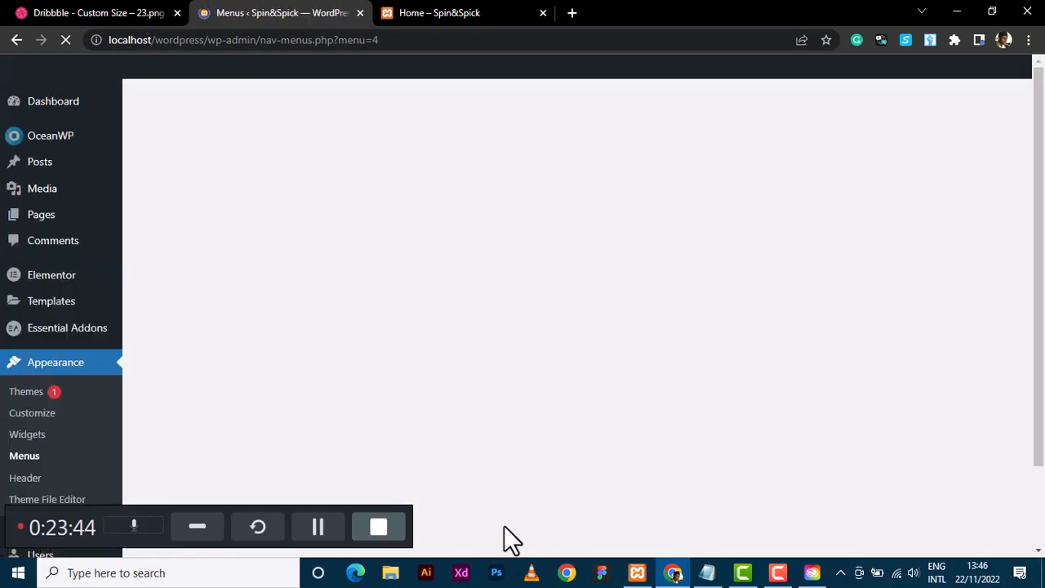
pyautogui.scroll(-3, 624, 338)
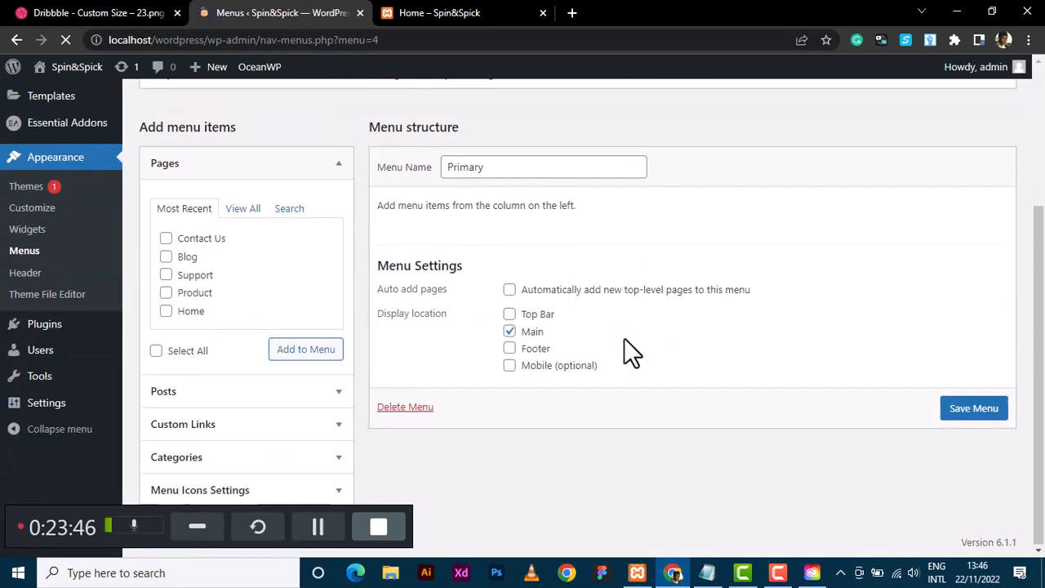
pyautogui.scroll(1, 624, 338)
pyautogui.scroll(2, 624, 339)
pyautogui.scroll(-1, 624, 338)
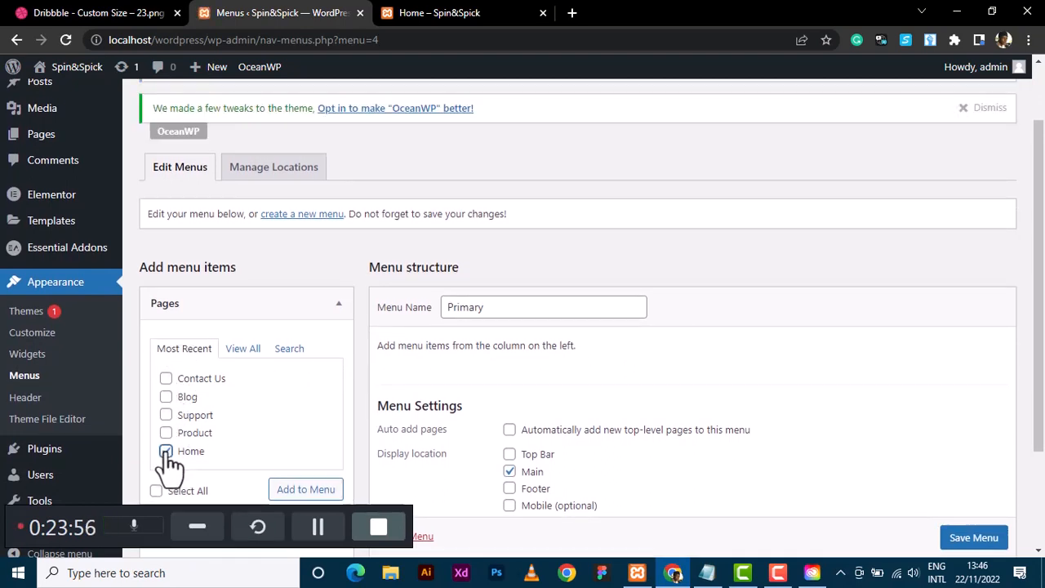
pyautogui.click(166, 451)
pyautogui.scroll(-2, 168, 462)
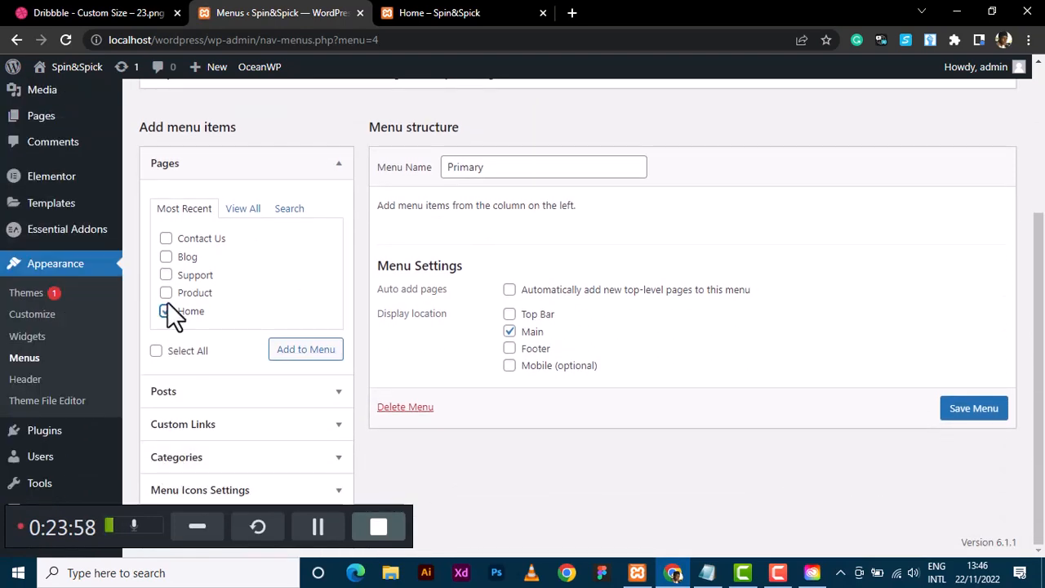
pyautogui.click(156, 351)
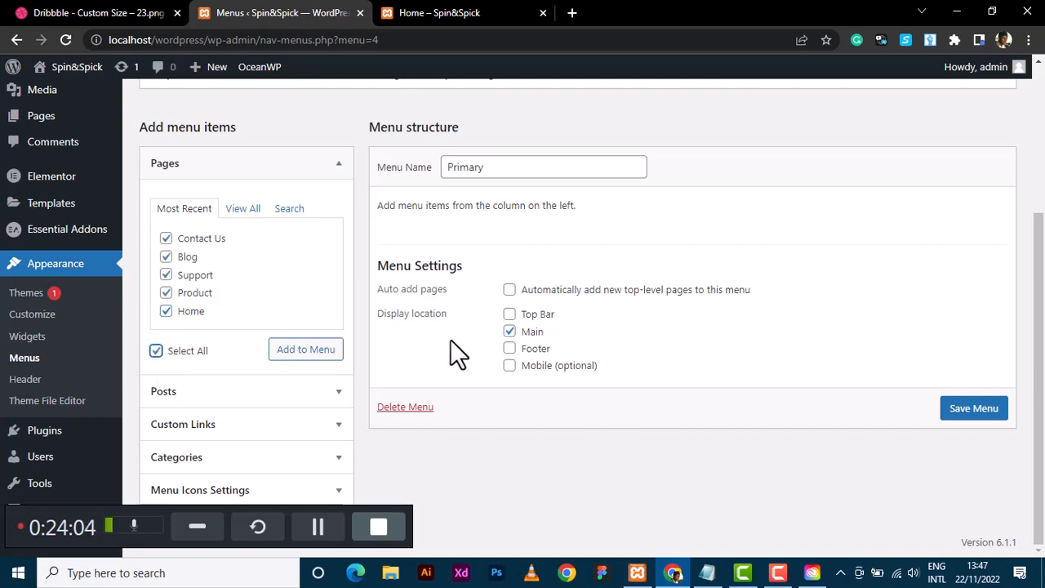
pyautogui.click(309, 358)
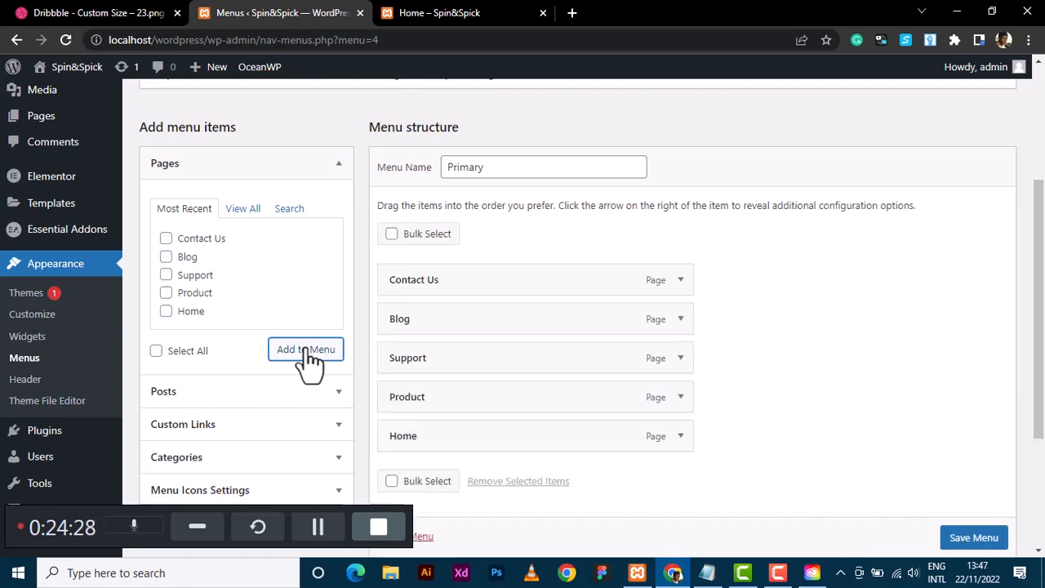
# Save the Primary menu and reload the public Home page to check its header navigation.
pyautogui.scroll(-2, 613, 390)
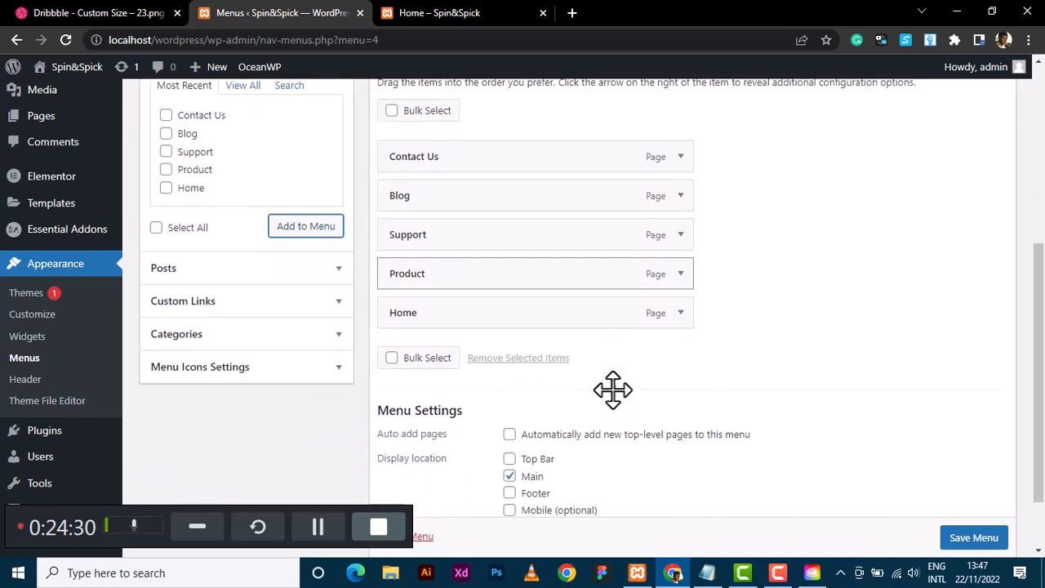
pyautogui.click(950, 536)
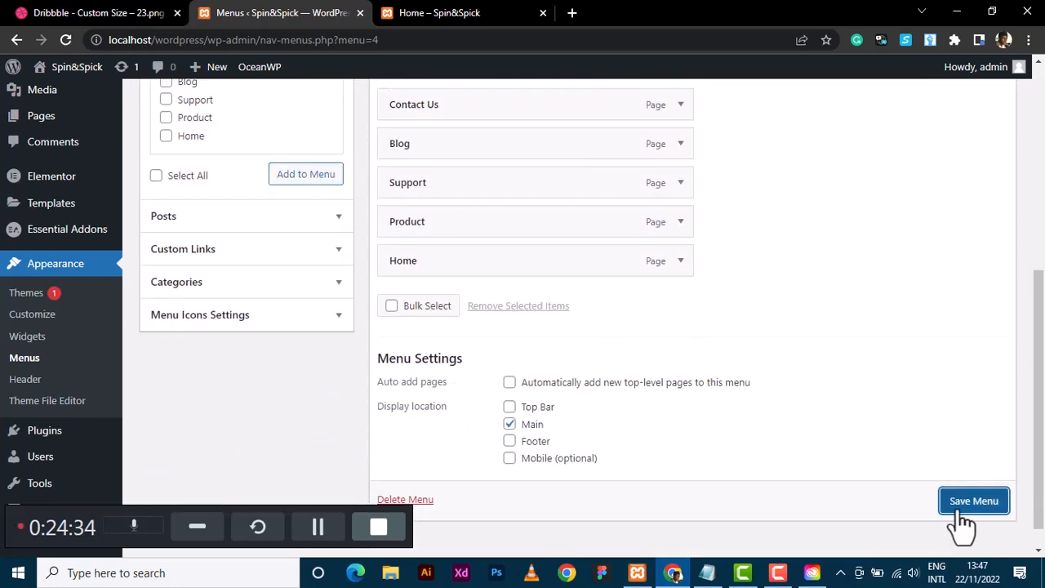
pyautogui.click(962, 520)
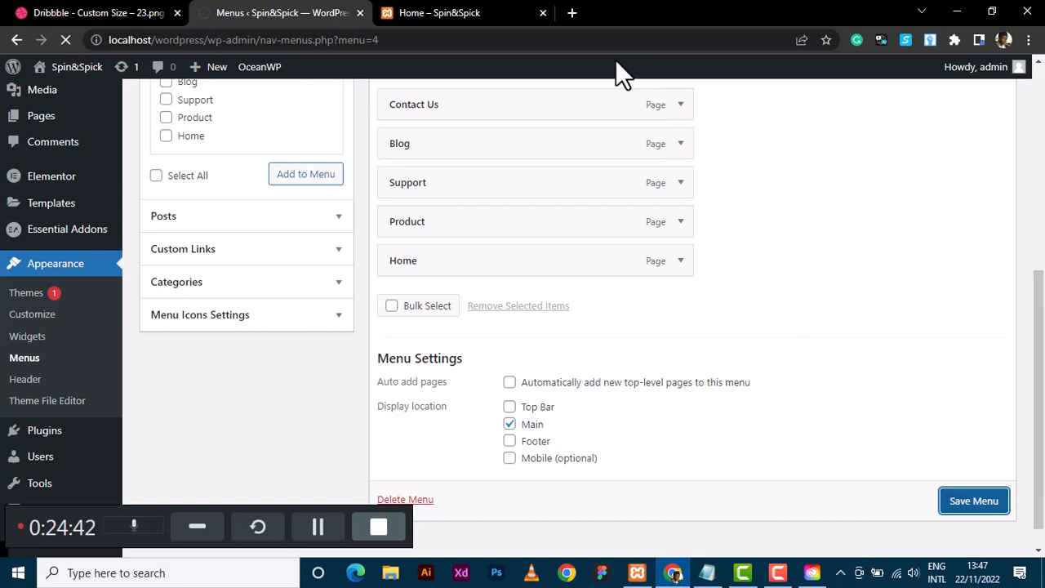
pyautogui.click(445, 14)
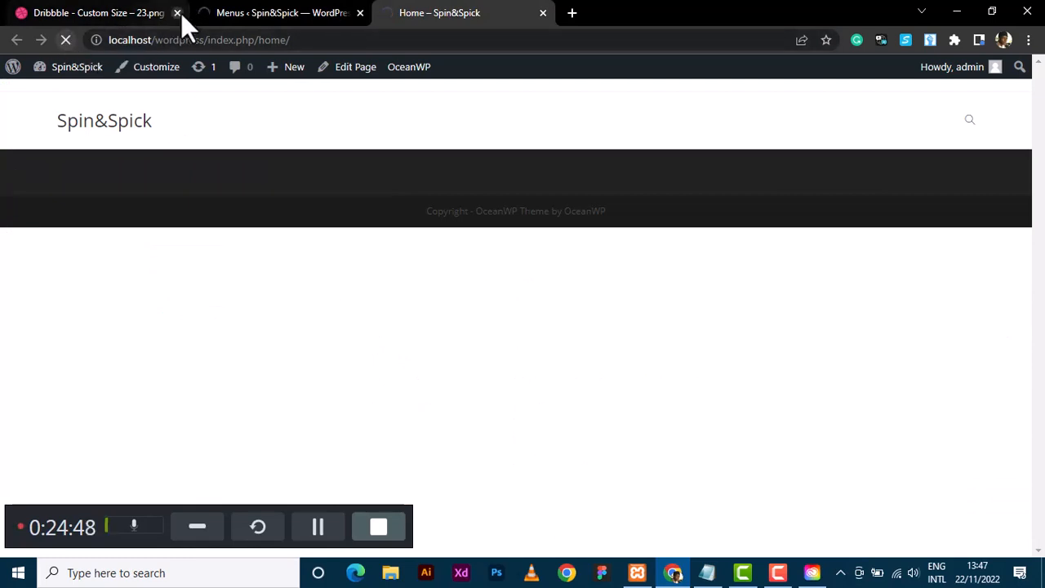
# Compare the item order in the public Home page's header menu with the navigation in the Agromate reference design.
pyautogui.click(282, 15)
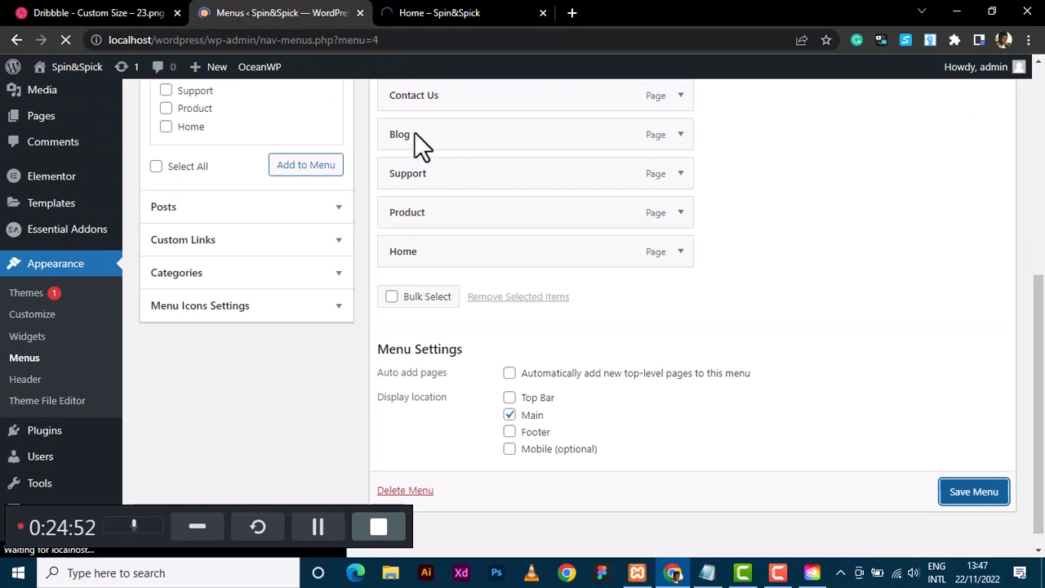
pyautogui.click(420, 13)
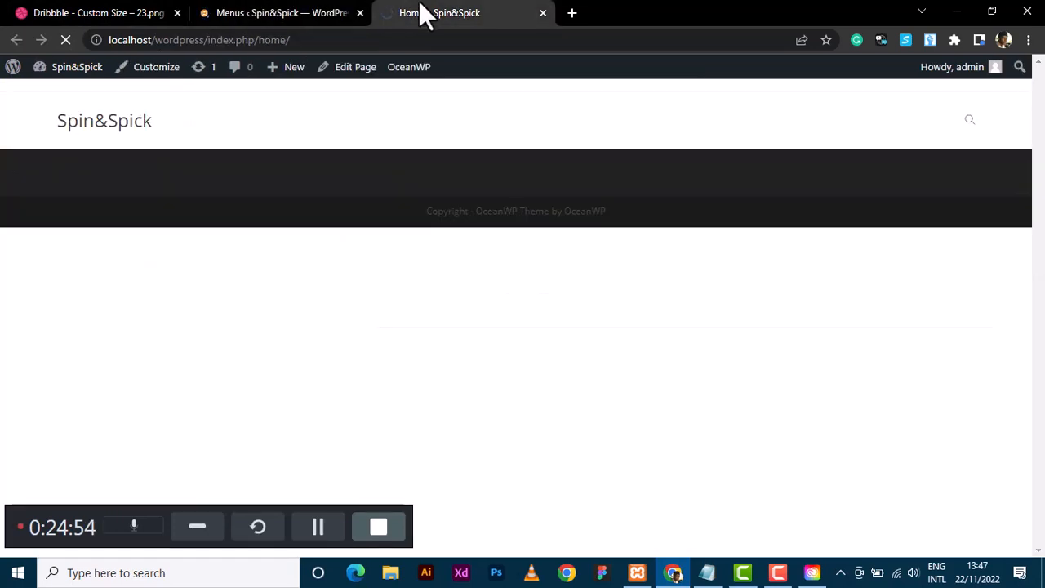
pyautogui.click(258, 12)
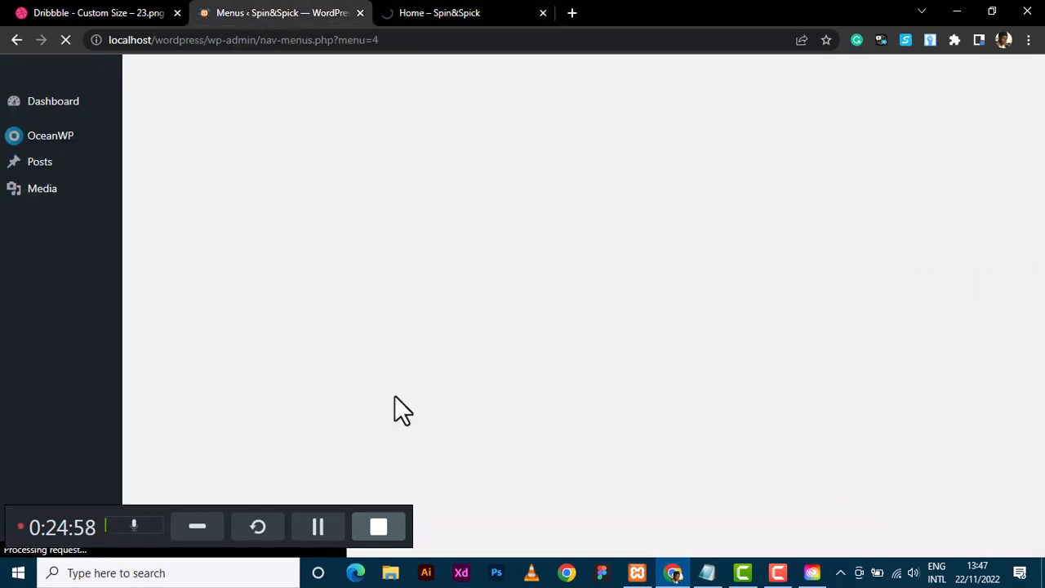
pyautogui.click(452, 8)
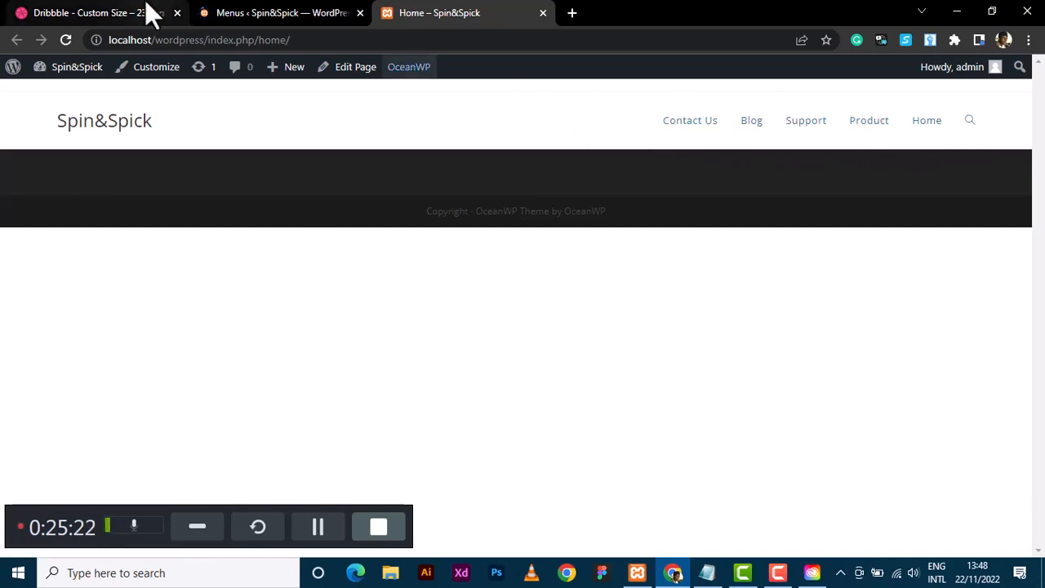
pyautogui.click(123, 12)
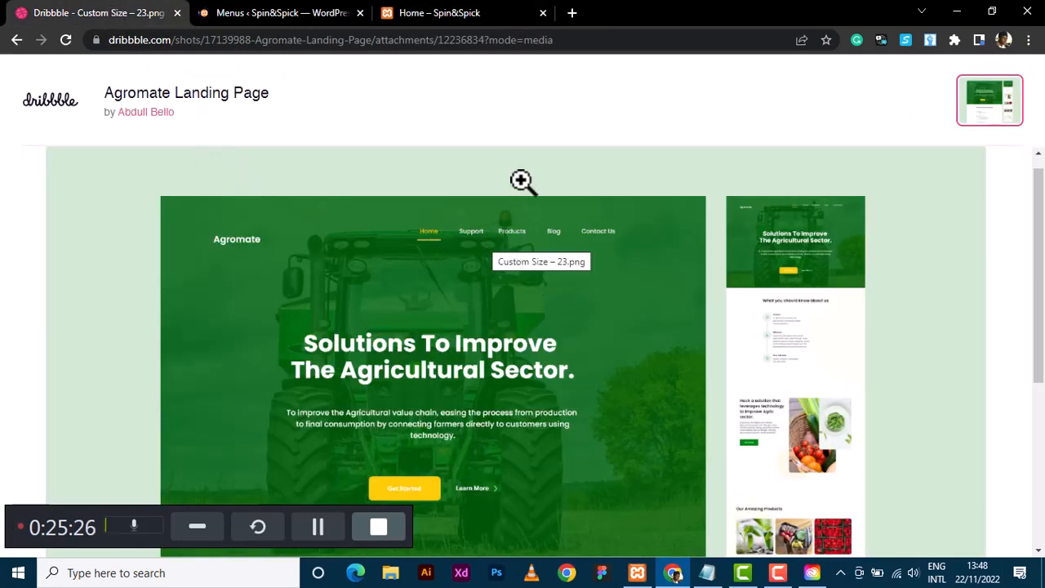
pyautogui.click(484, 13)
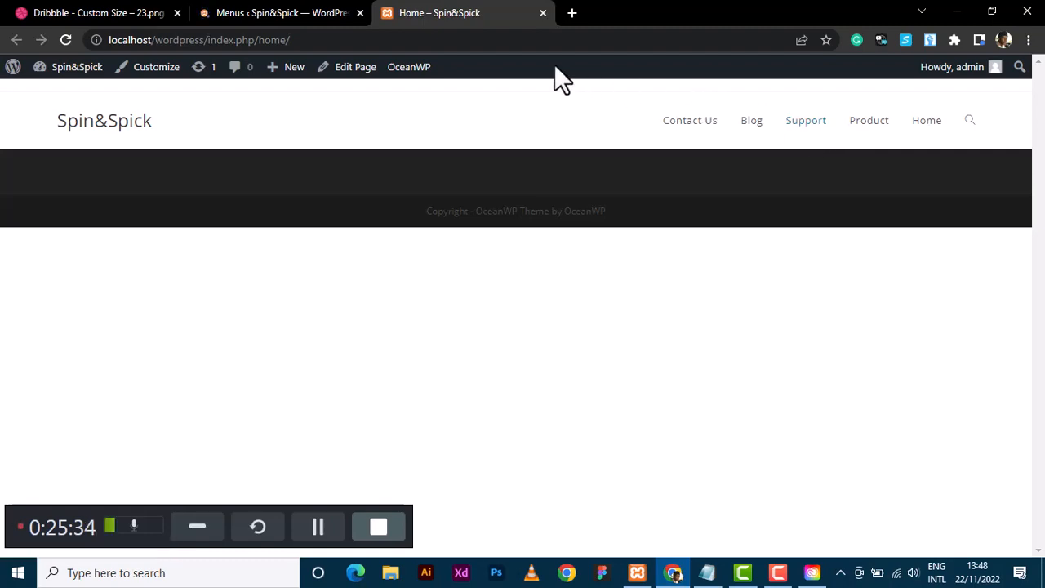
# Move the Home item to the first place in the Primary menu structure.
pyautogui.click(306, 15)
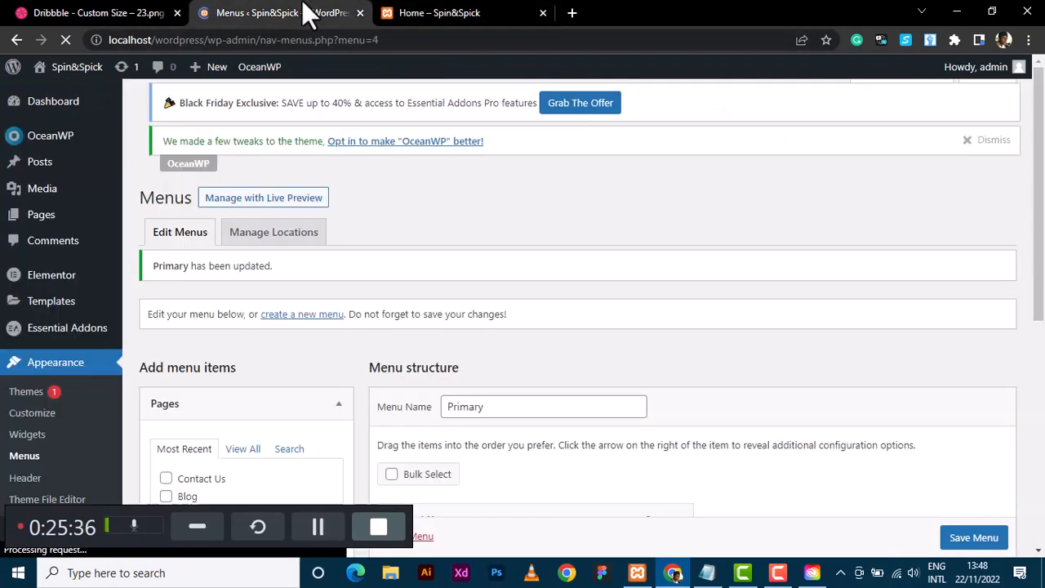
pyautogui.scroll(-6, 414, 466)
pyautogui.scroll(4, 414, 453)
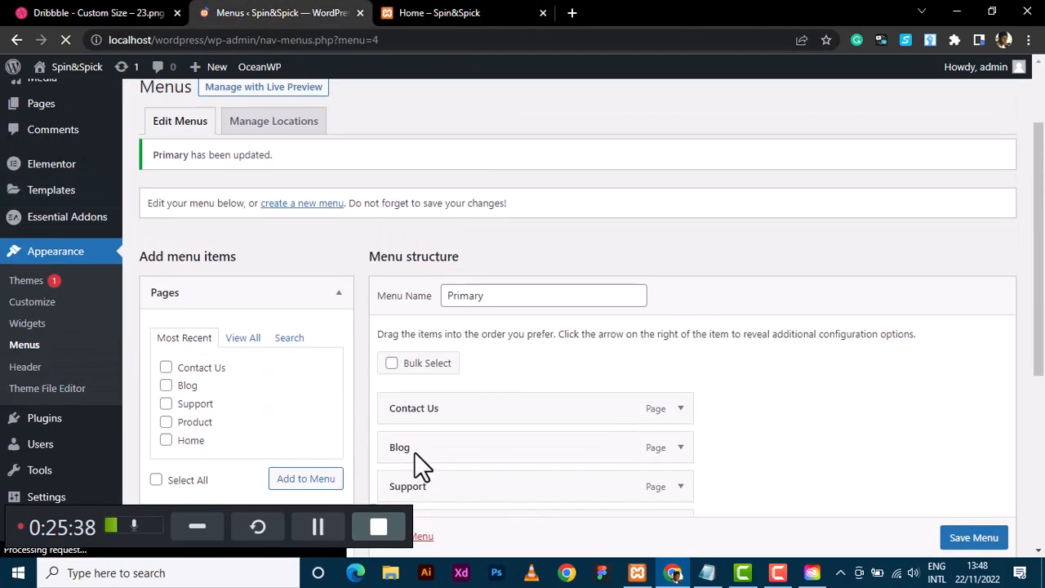
pyautogui.scroll(-1, 414, 454)
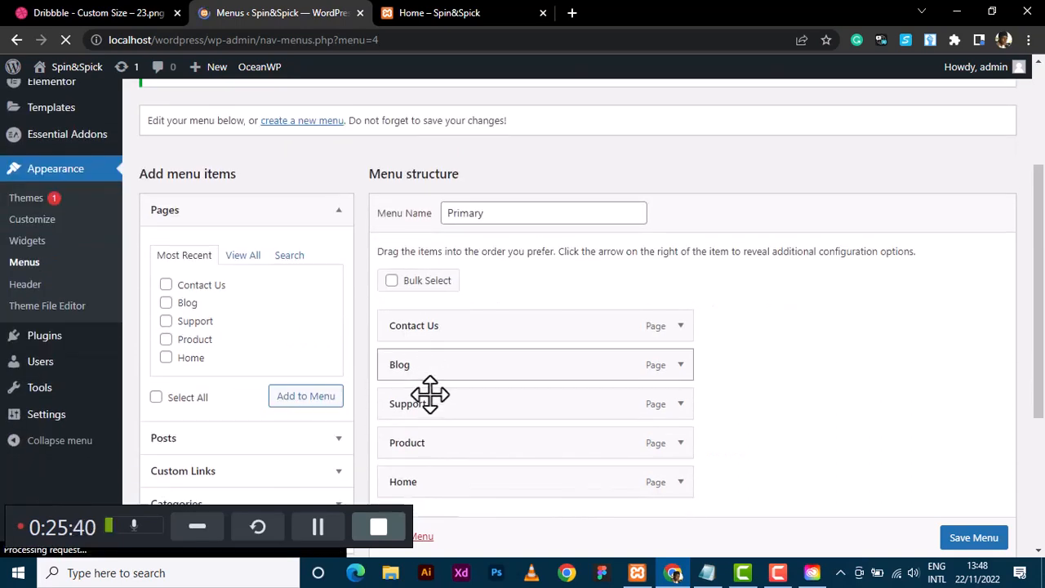
pyautogui.scroll(-1, 431, 396)
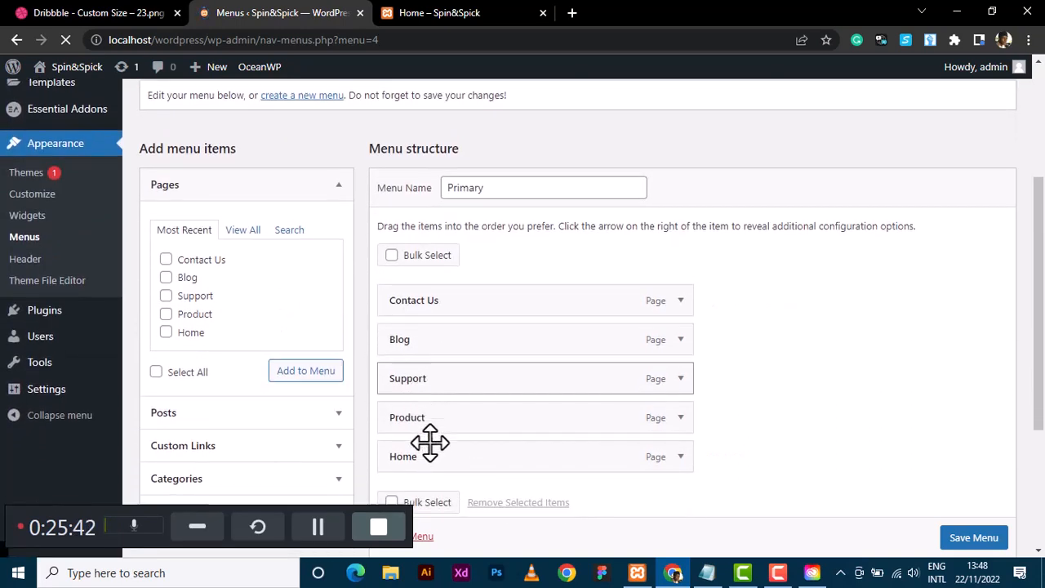
pyautogui.scroll(1, 424, 463)
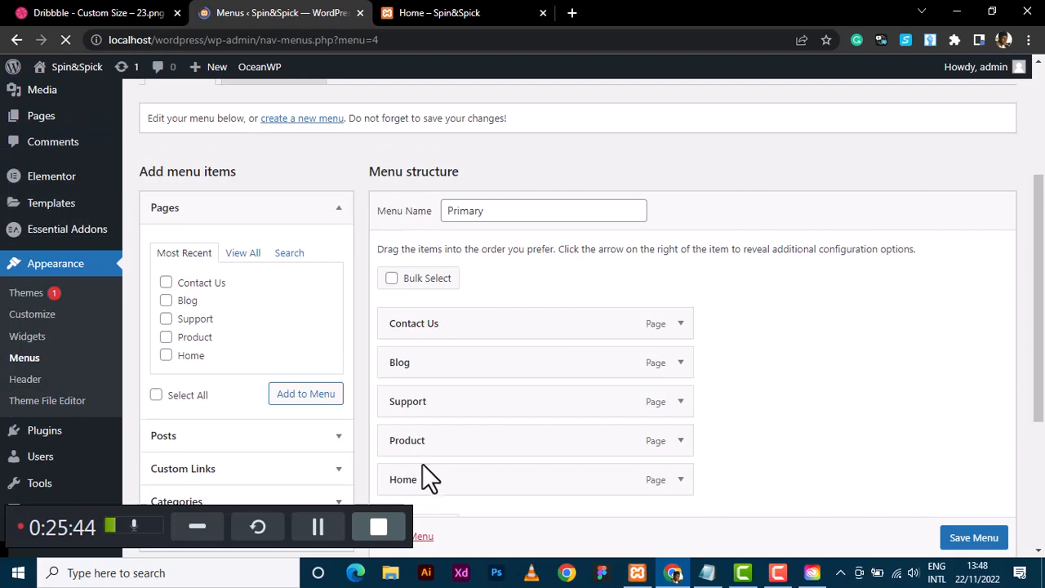
pyautogui.moveTo(420, 477); pyautogui.dragTo(417, 324)
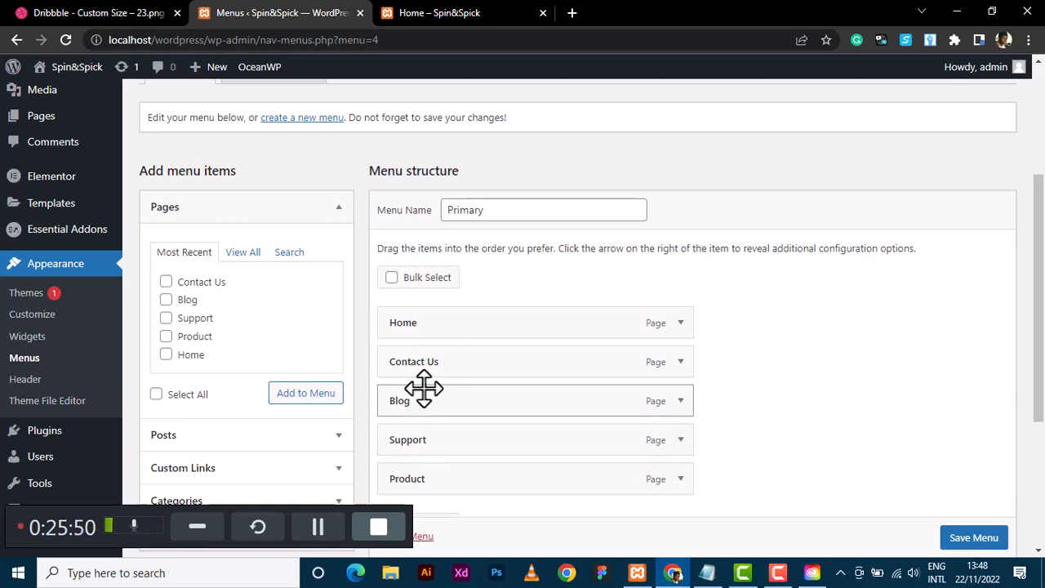
# Arrange the items after Home as top-level Support, Product as a sub item of Support, Blog, and Contact Us last.
pyautogui.moveTo(421, 447); pyautogui.dragTo(416, 365)
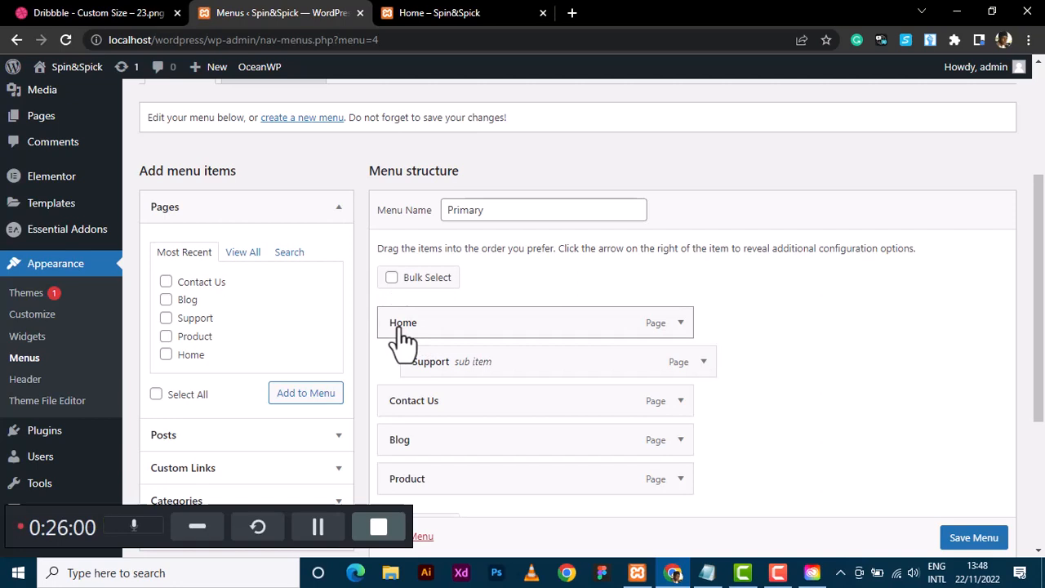
pyautogui.moveTo(416, 364); pyautogui.dragTo(428, 335)
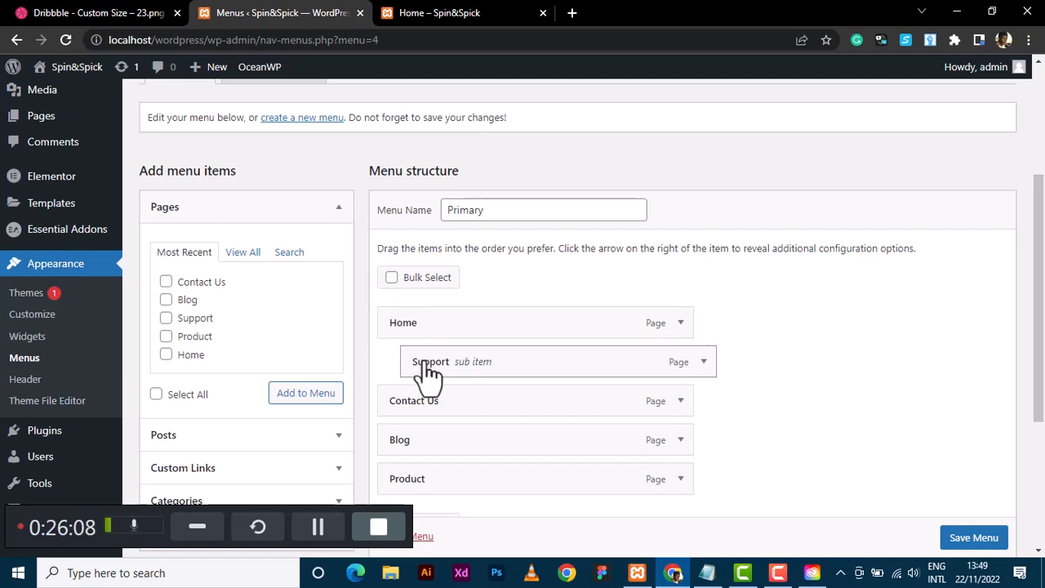
pyautogui.moveTo(428, 372); pyautogui.dragTo(406, 376)
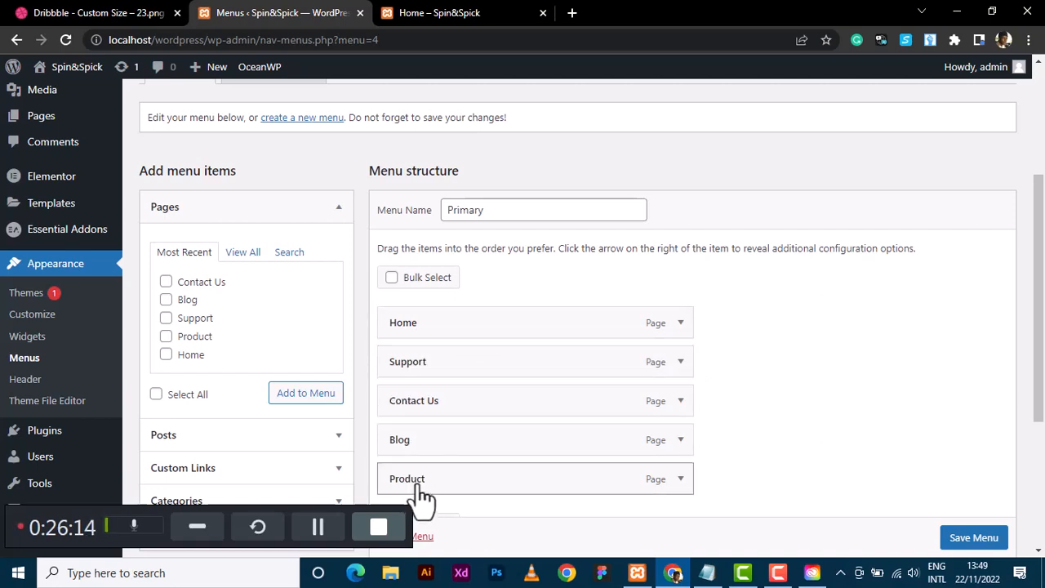
pyautogui.moveTo(420, 485); pyautogui.dragTo(425, 394)
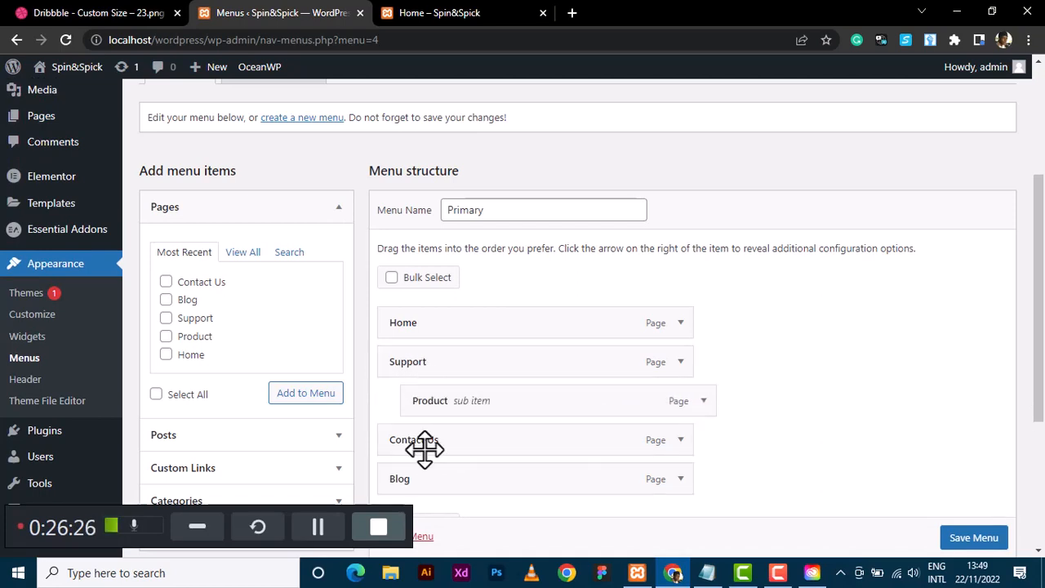
pyautogui.moveTo(422, 449); pyautogui.dragTo(421, 490)
# Save the Primary menu and reload the public Home page to check the header order and the Support dropdown.
pyautogui.click(972, 540)
pyautogui.click(972, 541)
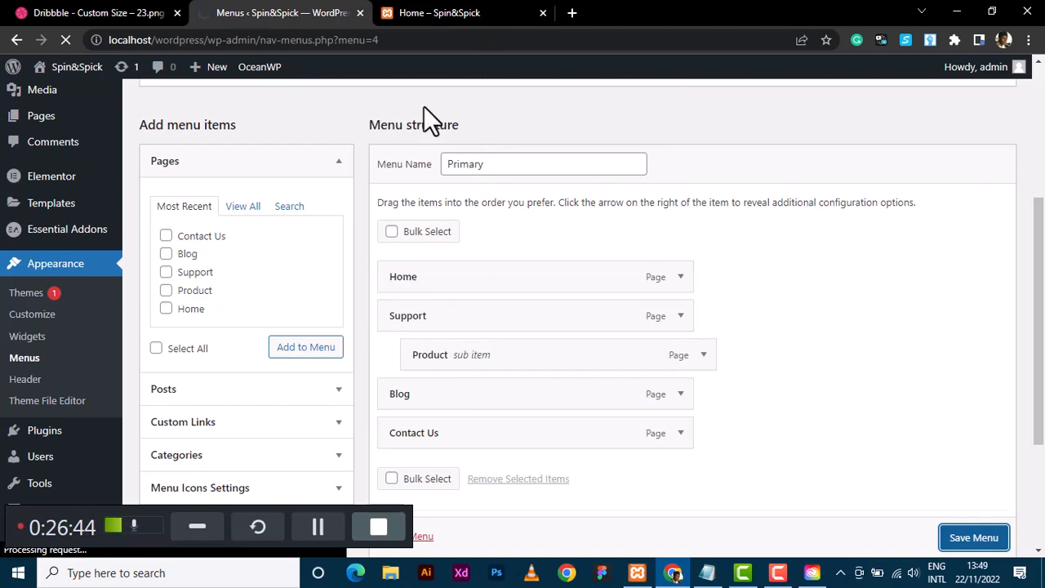
pyautogui.click(459, 12)
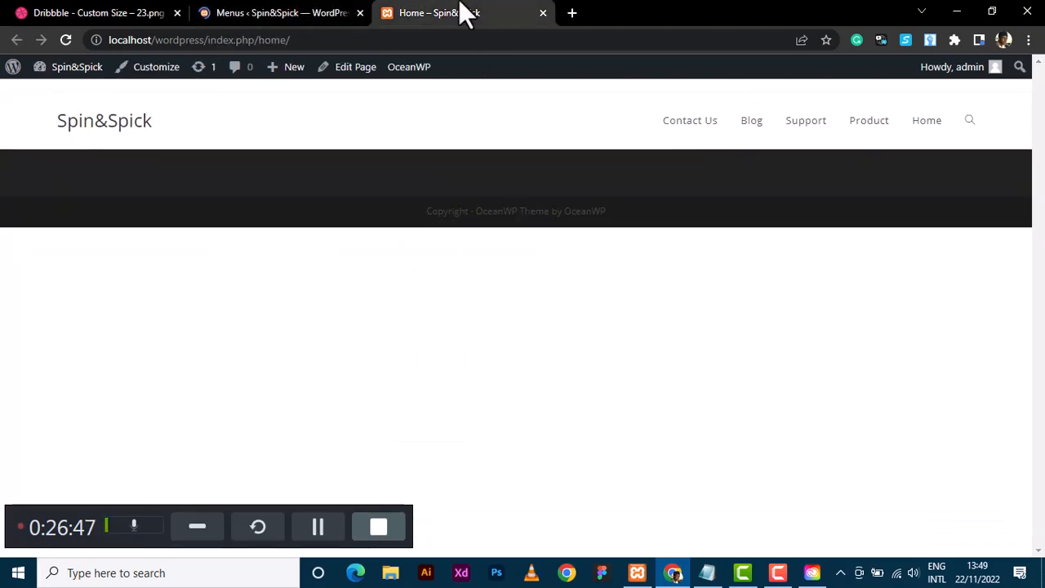
pyautogui.click(66, 39)
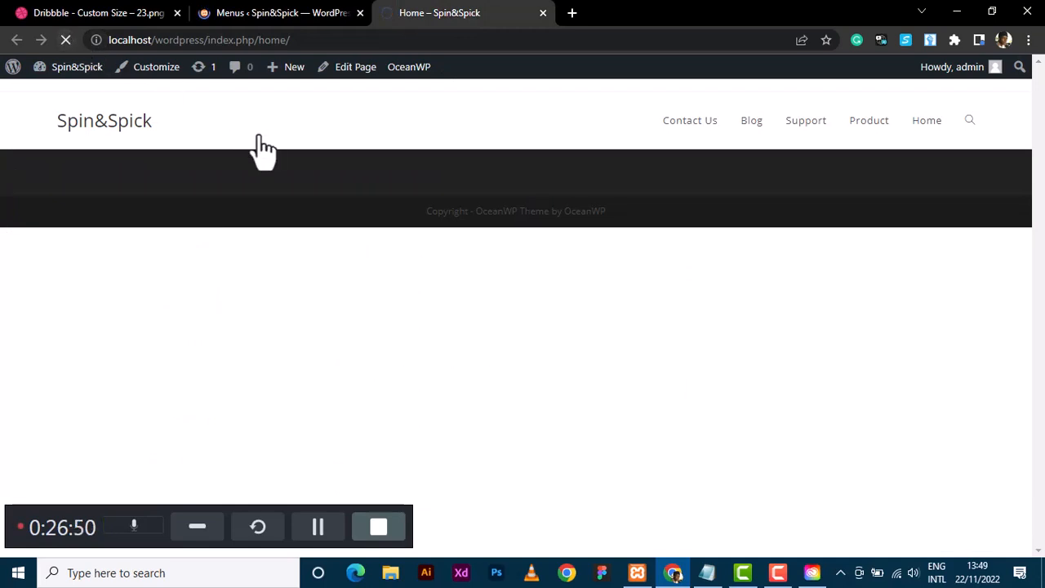
pyautogui.click(279, 12)
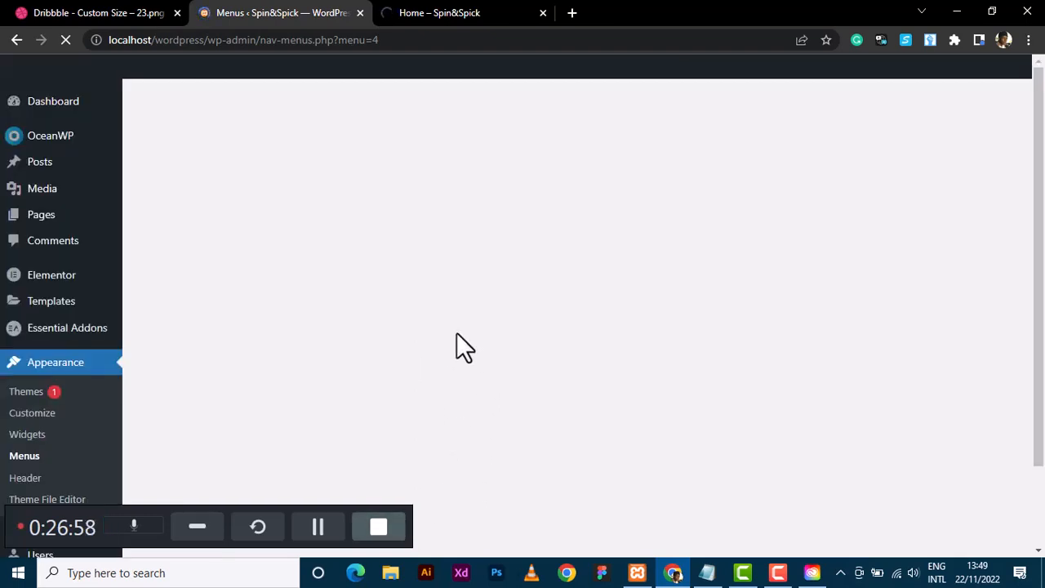
pyautogui.click(433, 10)
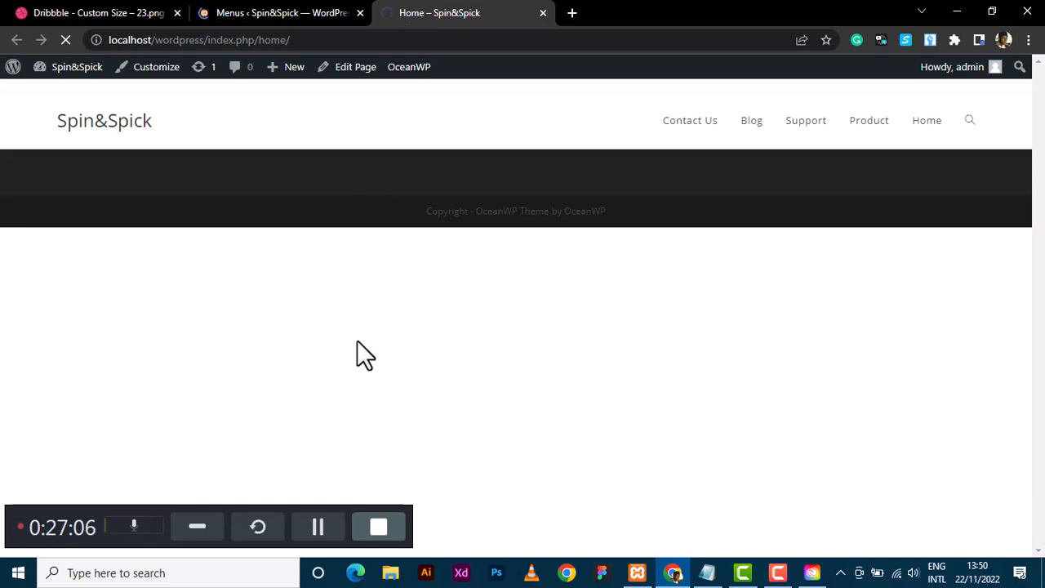
pyautogui.click(322, 524)
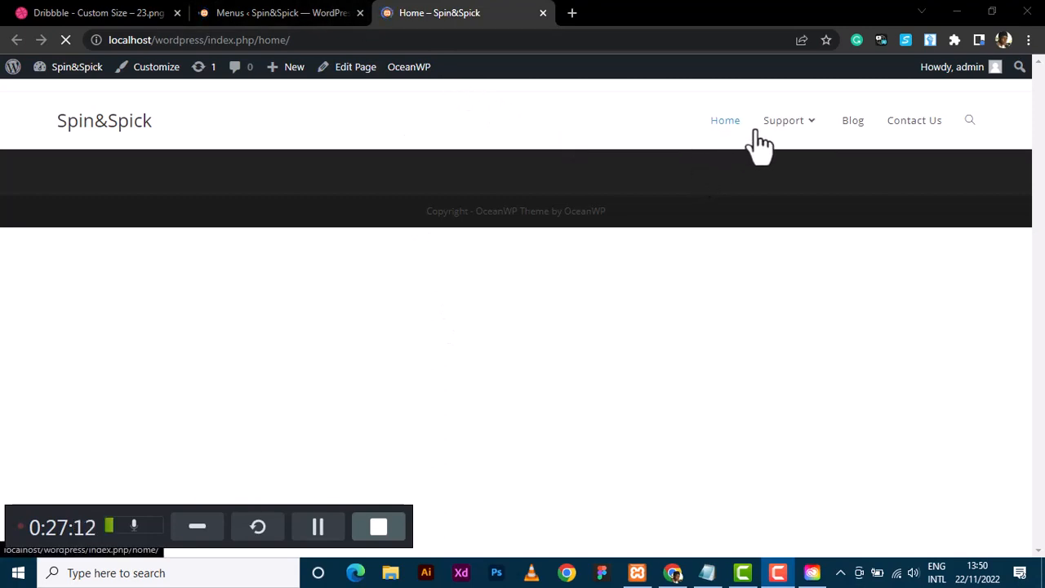
pyautogui.moveTo(812, 139)
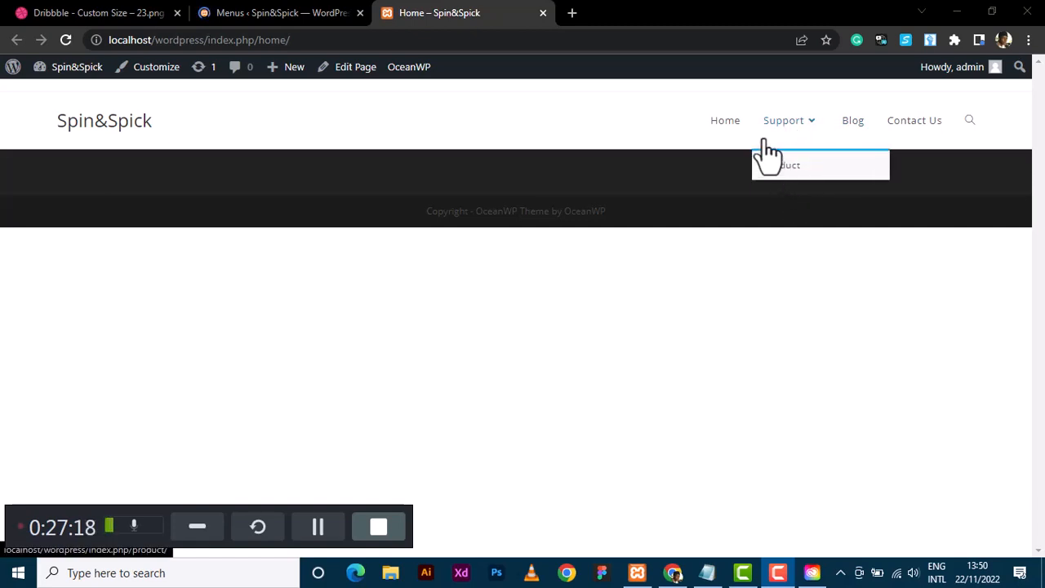
# Move Product out from under Support so it is a top-level item between Support and Blog in the Primary menu.
pyautogui.click(303, 11)
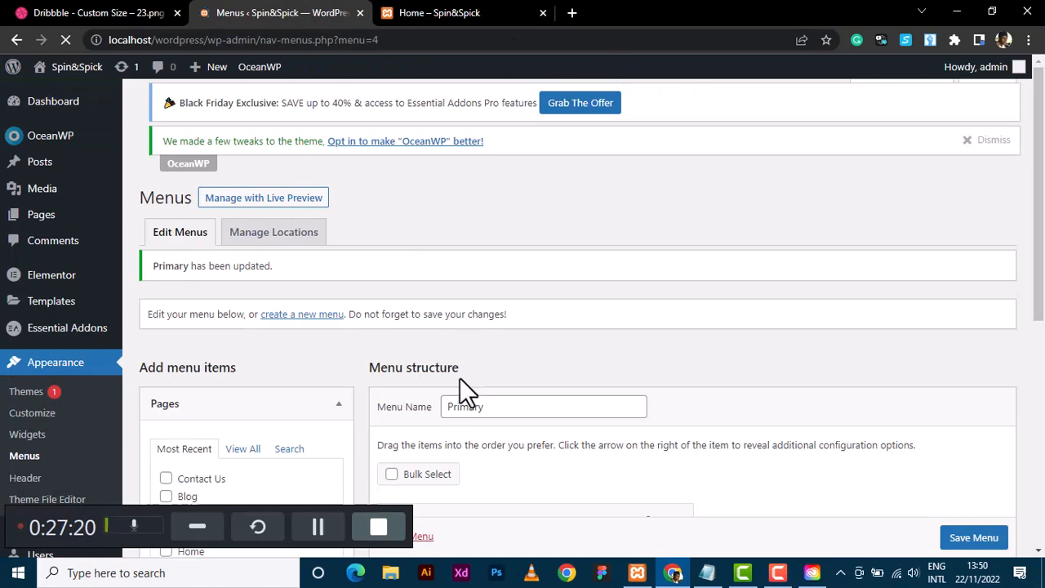
pyautogui.scroll(-4, 460, 388)
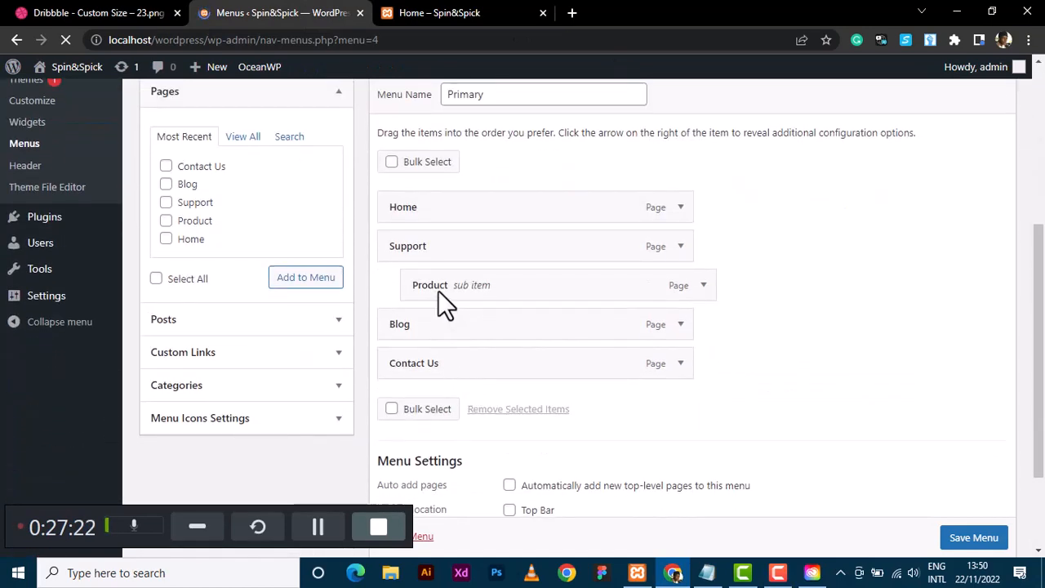
pyautogui.click(424, 12)
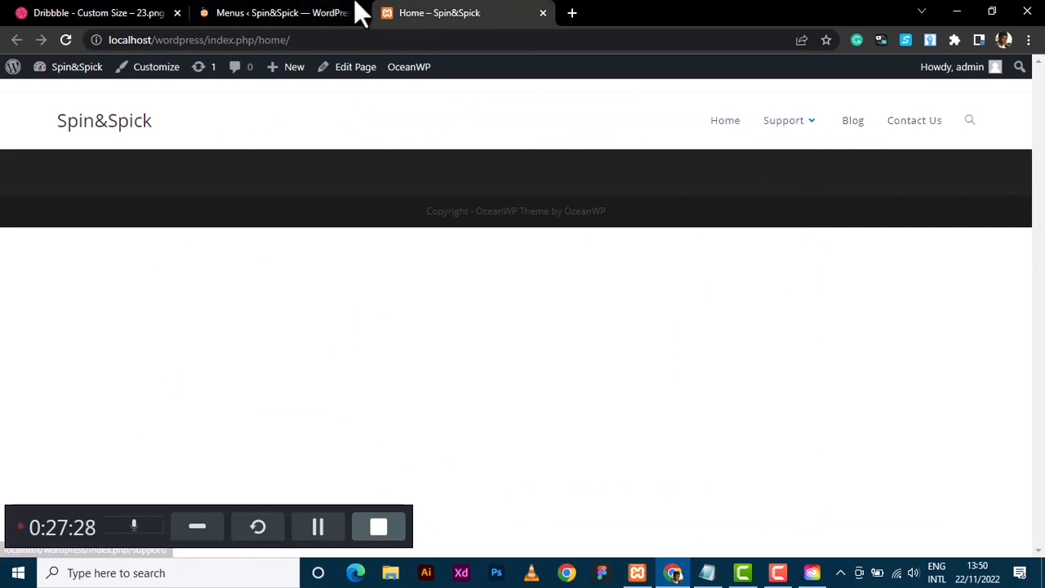
pyautogui.click(305, 11)
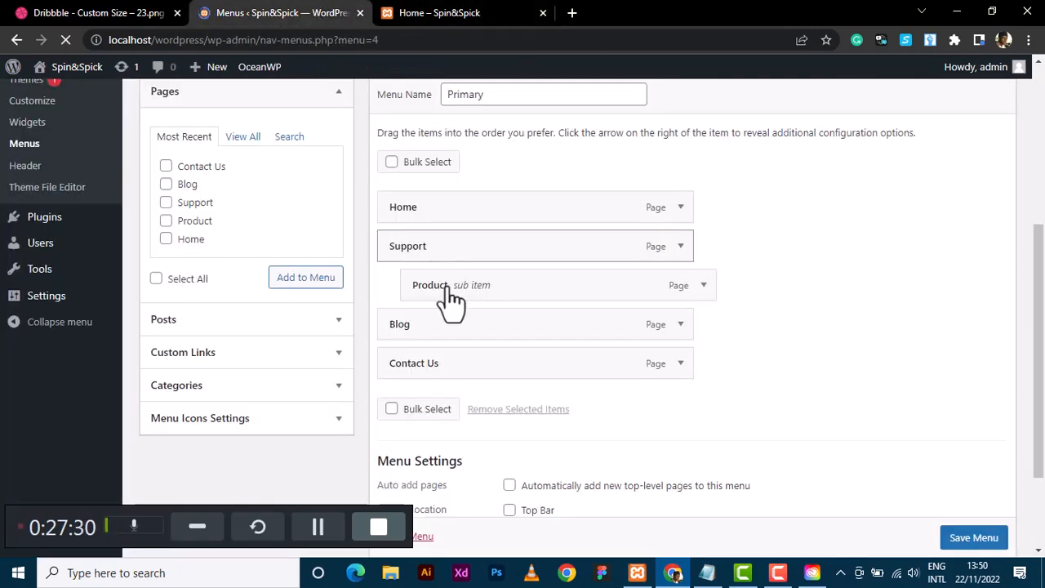
pyautogui.moveTo(441, 290); pyautogui.dragTo(399, 285)
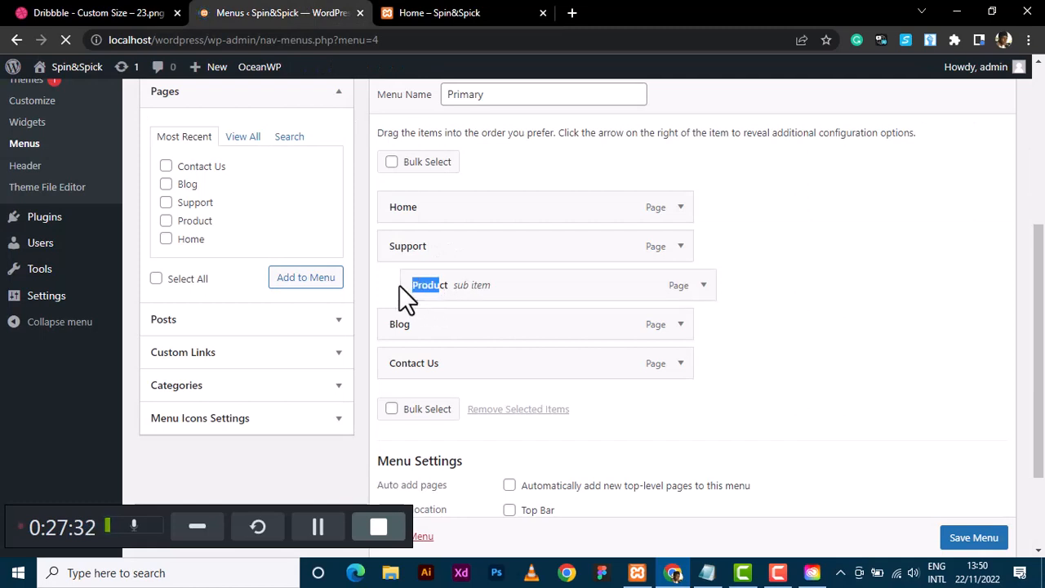
pyautogui.click(578, 296)
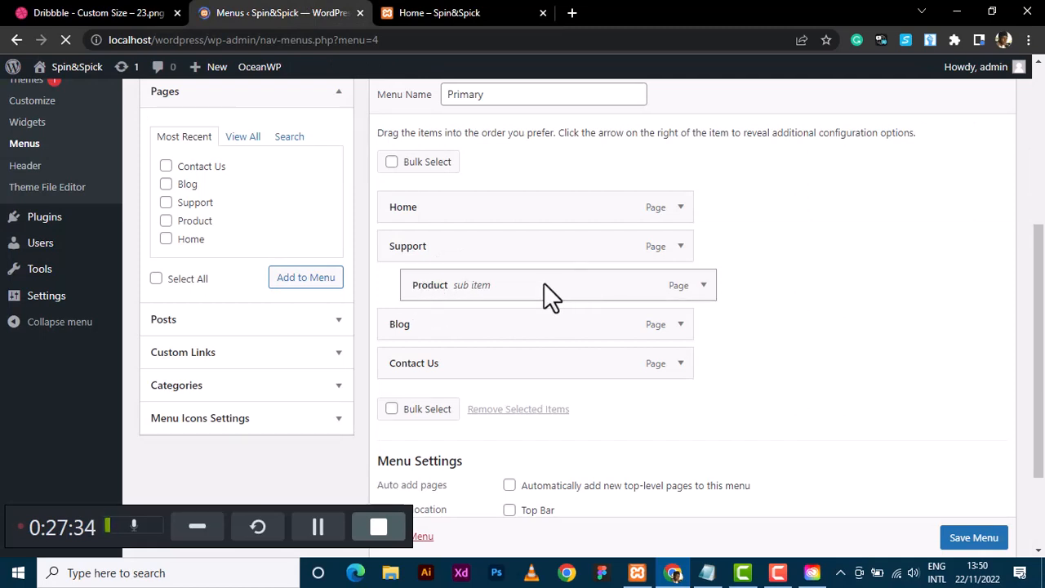
pyautogui.moveTo(537, 290); pyautogui.dragTo(420, 286)
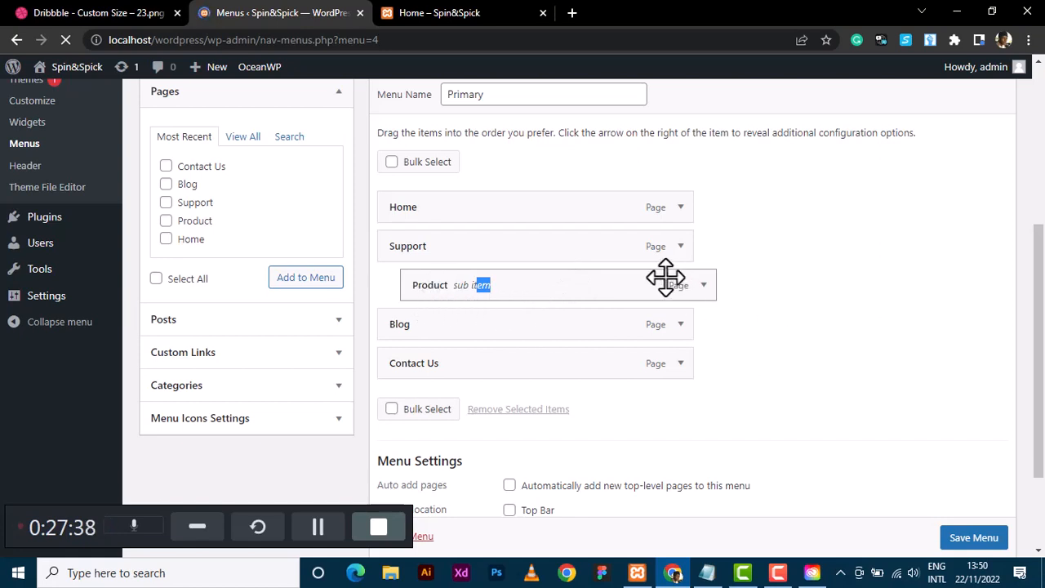
pyautogui.click(64, 39)
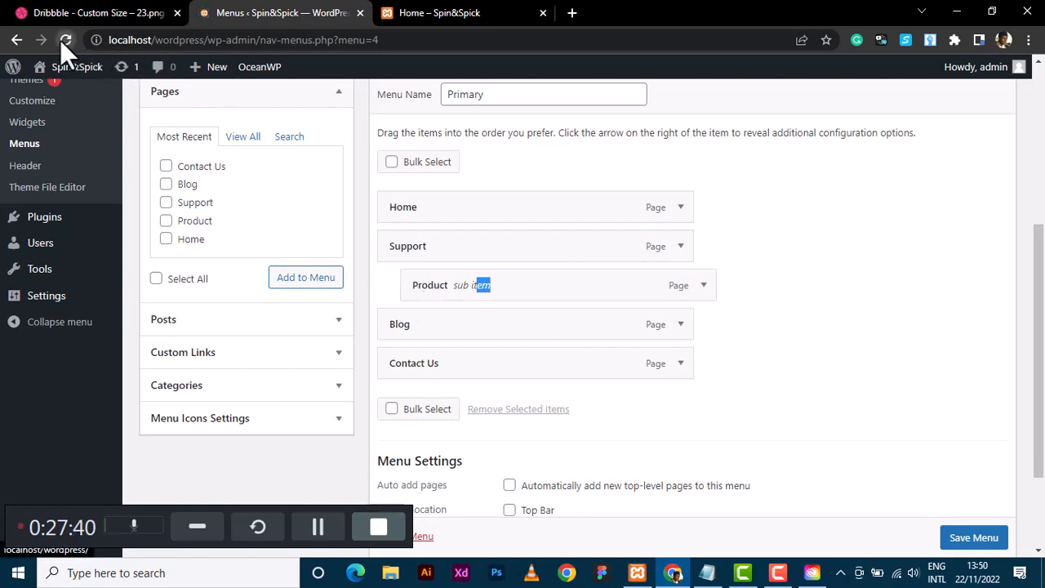
pyautogui.click(64, 39)
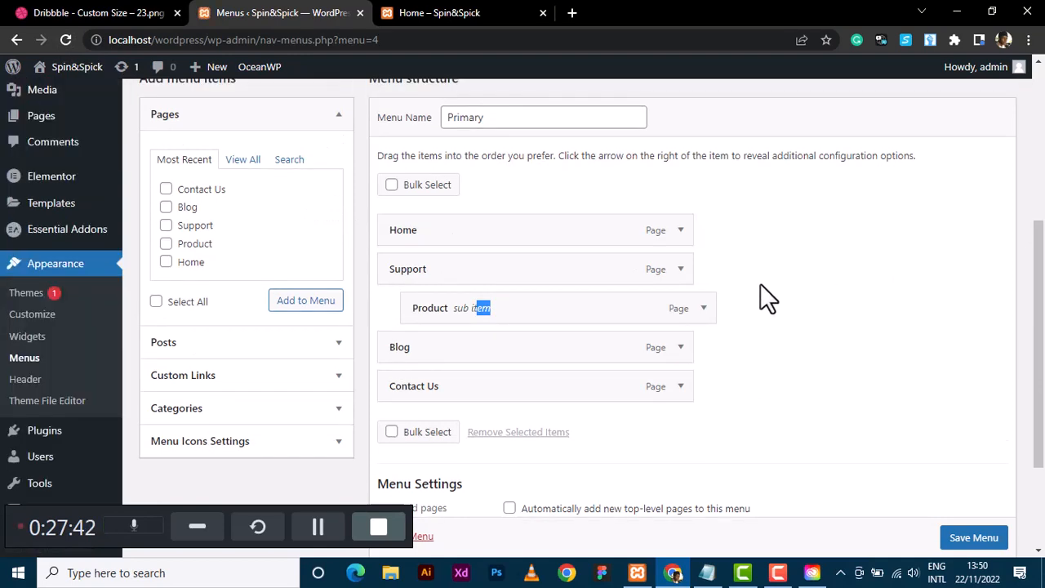
pyautogui.moveTo(610, 303); pyautogui.dragTo(570, 306)
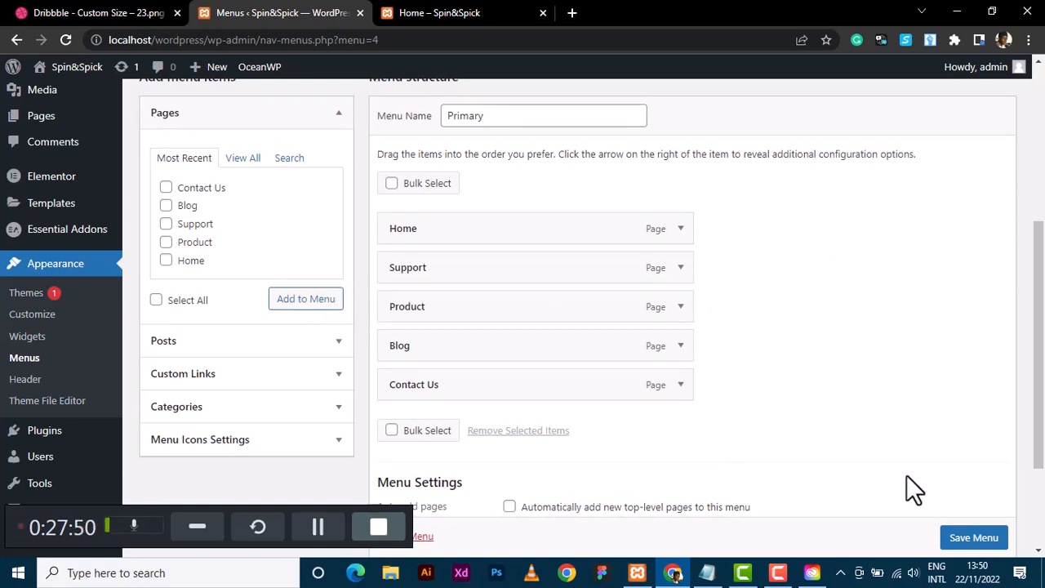
# Save the Primary menu with Product as a top-level item.
pyautogui.scroll(-1, 962, 542)
pyautogui.click(972, 538)
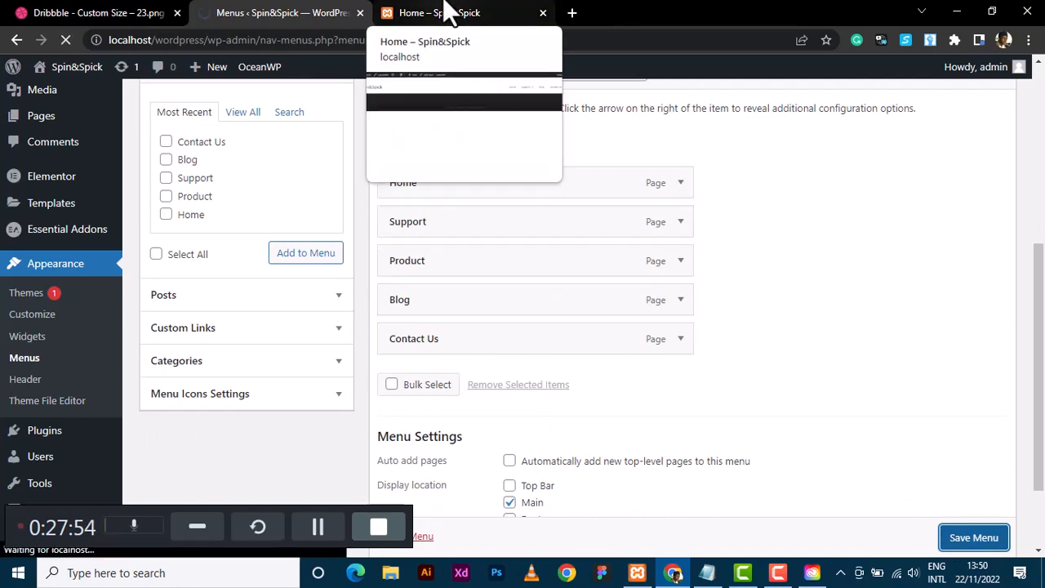
pyautogui.click(707, 573)
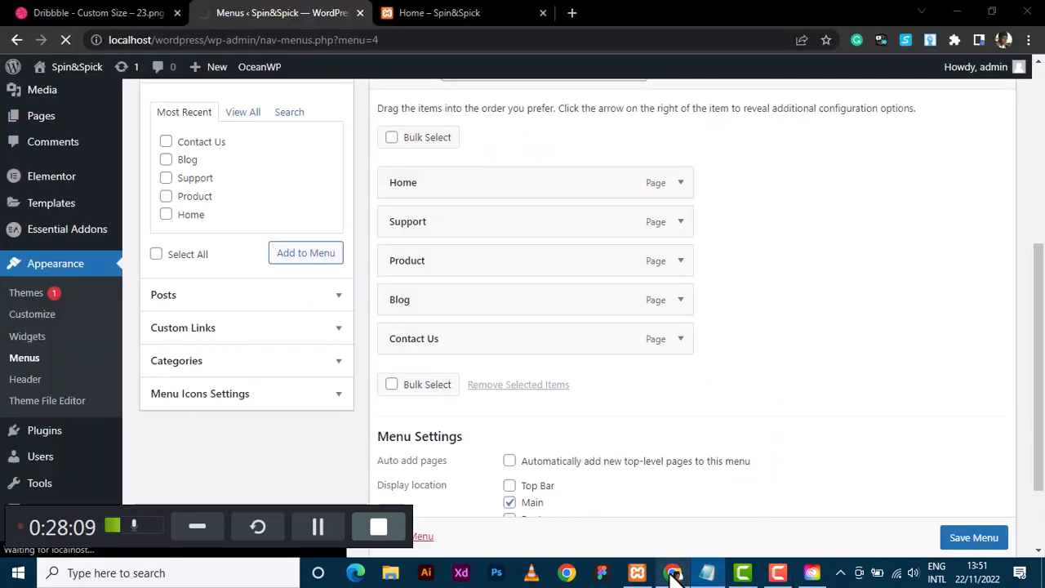
# Reload the public Home page to check the header menu order, and return to the Primary menu settings.
pyautogui.click(673, 573)
pyautogui.press('F5')
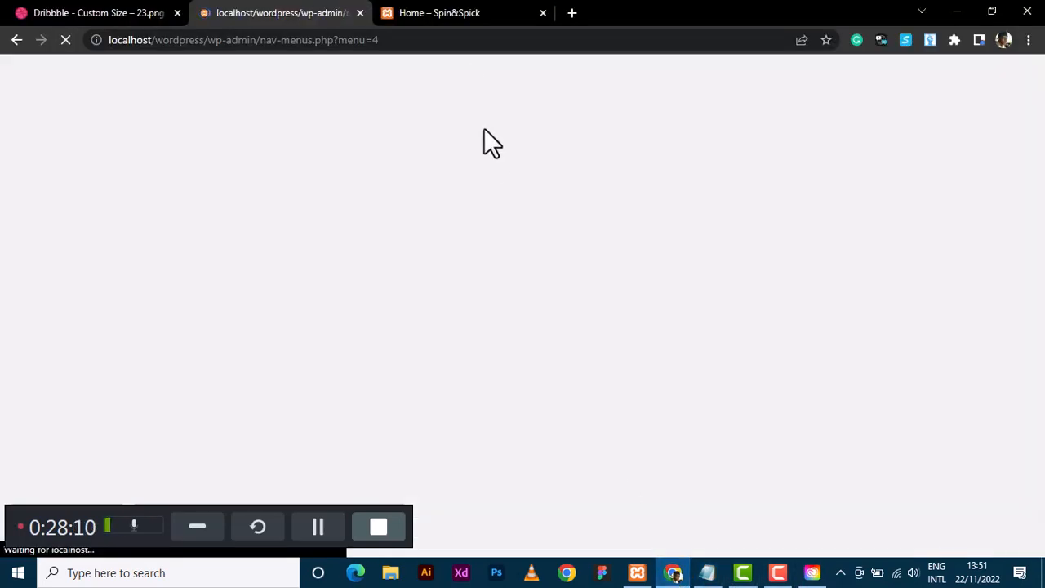
pyautogui.click(436, 9)
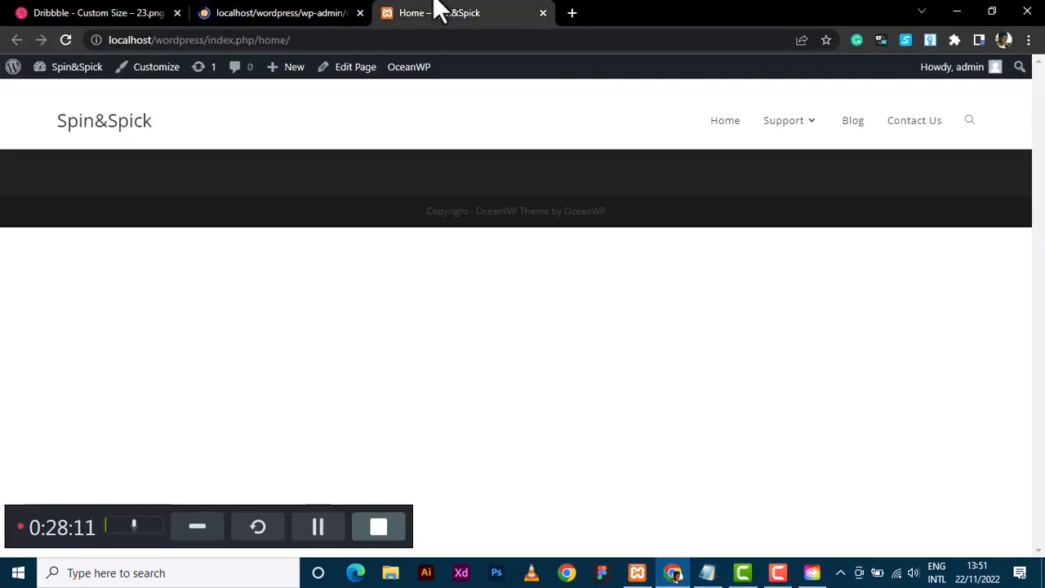
pyautogui.click(70, 38)
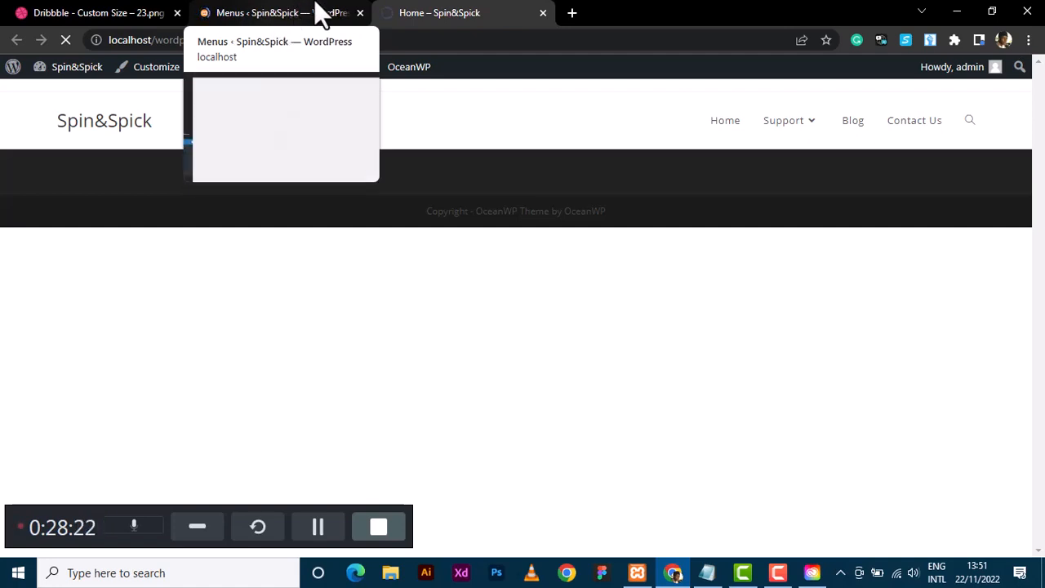
pyautogui.click(235, 11)
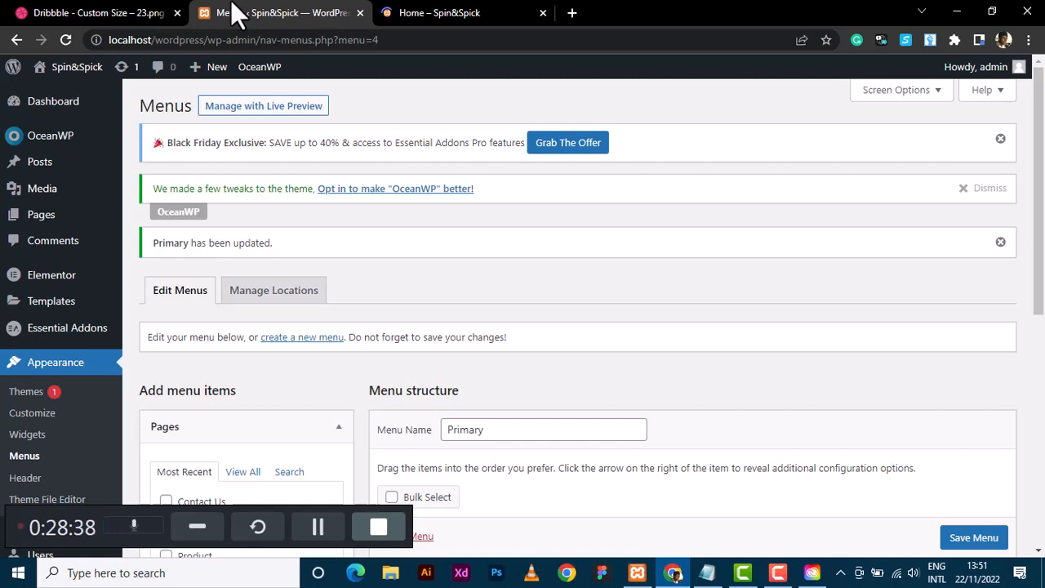
# Compare the header menu in the Agromate reference design on Dribbble with the site's public Home page.
pyautogui.hotkey('alt', 'Tab')
pyautogui.hotkey('alt', 'Tab')
pyautogui.hotkey('alt', 'Tab')
pyautogui.hotkey('alt', 'Tab')
pyautogui.hotkey('alt', 'Tab')
pyautogui.hotkey('alt', 'Tab')
pyautogui.hotkey('alt', 'Tab')
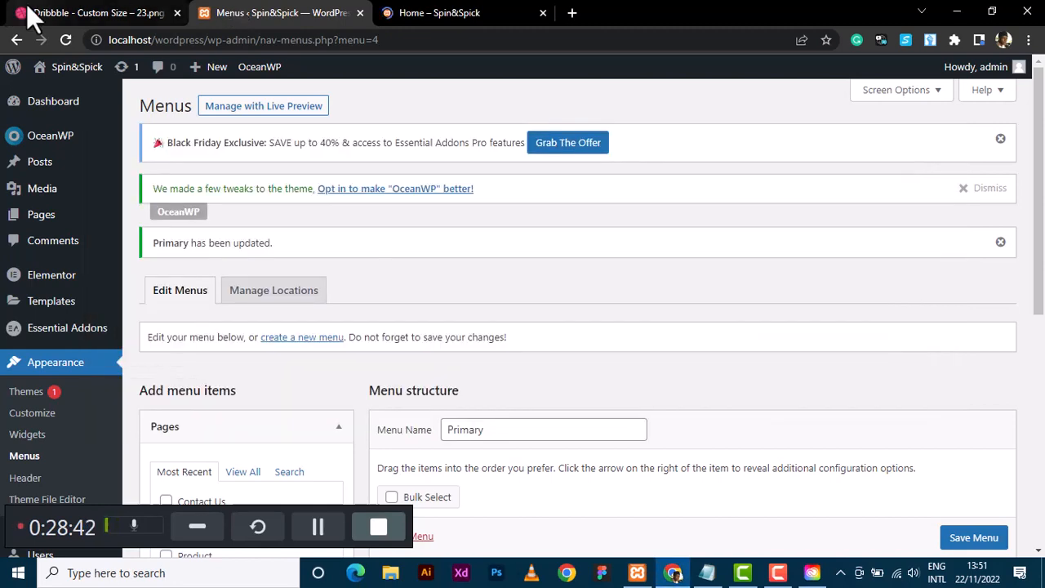
pyautogui.click(30, 16)
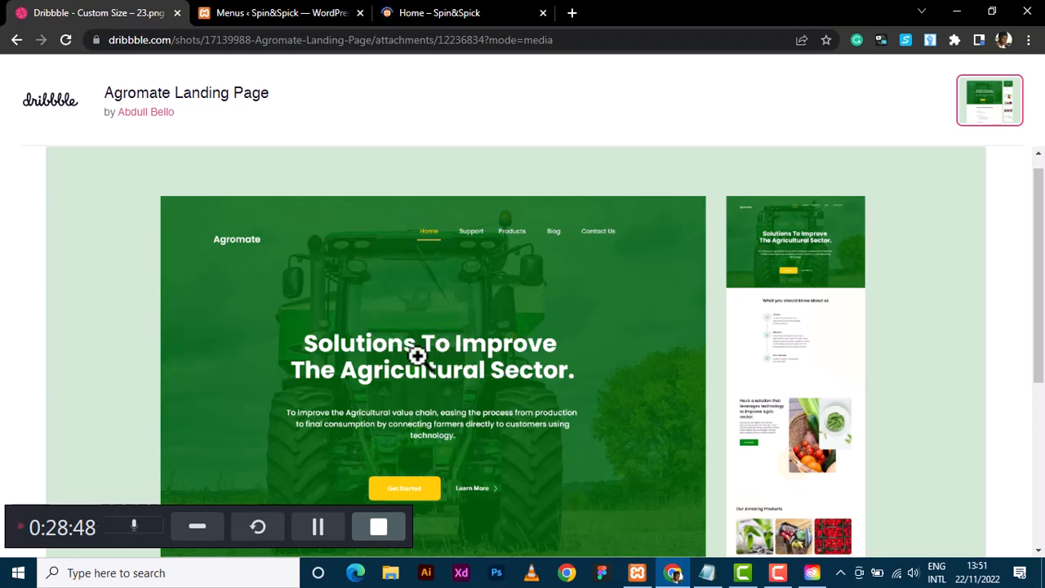
pyautogui.click(414, 15)
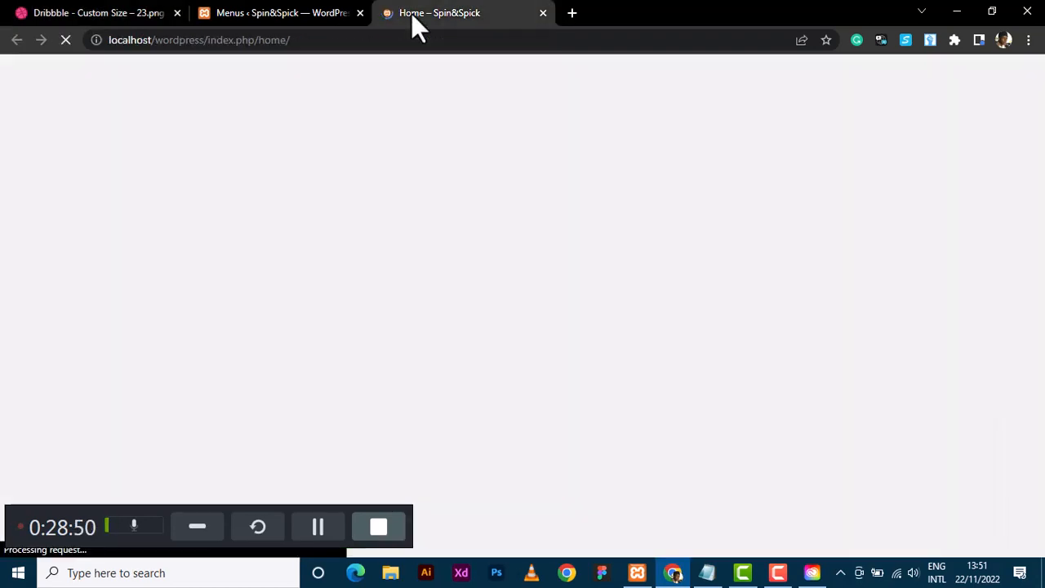
pyautogui.click(248, 10)
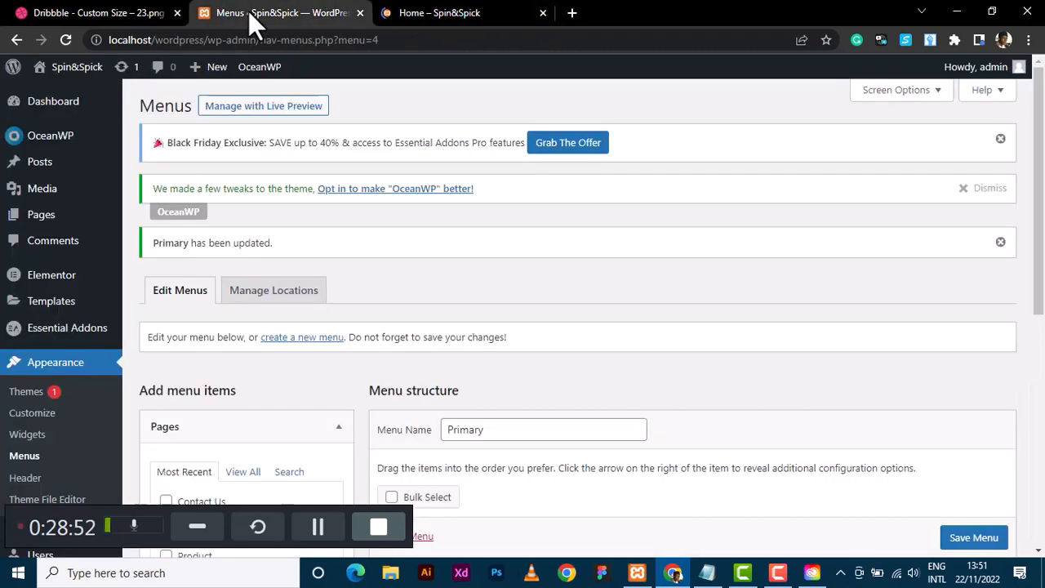
# Open the Home page from the list of all pages and start editing it with Elementor.
pyautogui.click(50, 219)
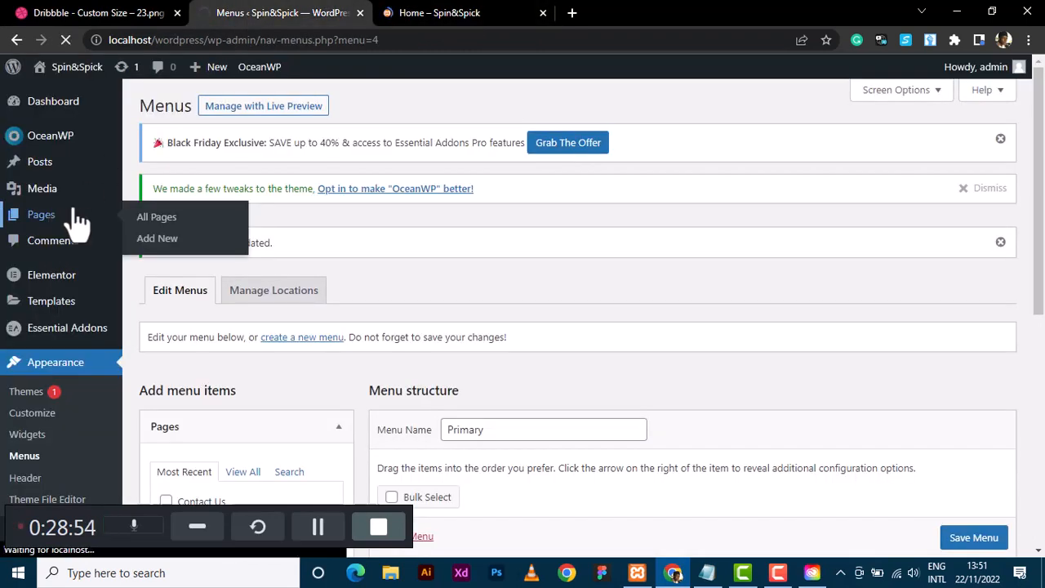
pyautogui.click(466, 13)
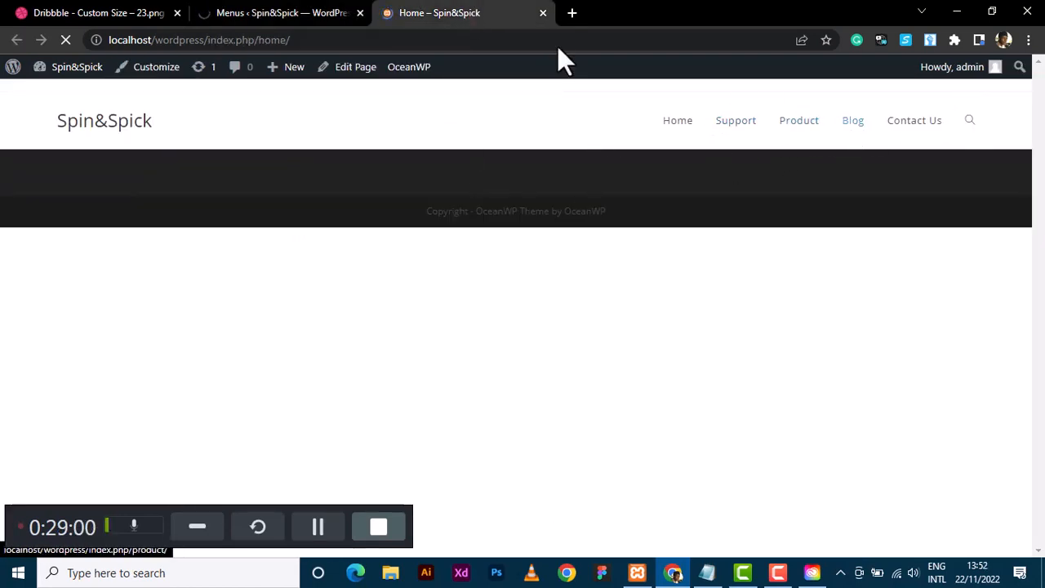
pyautogui.click(264, 11)
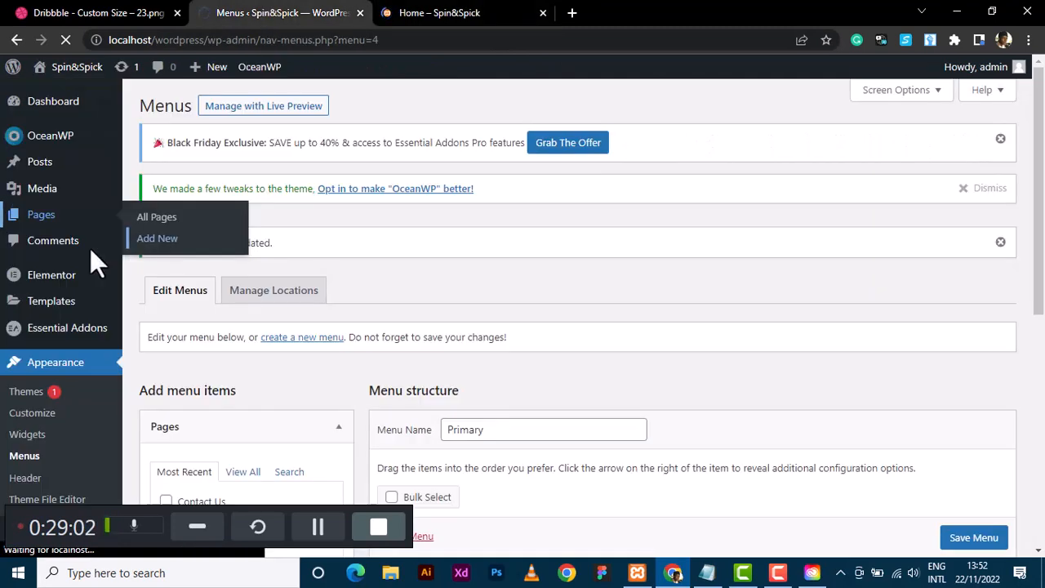
pyautogui.click(161, 224)
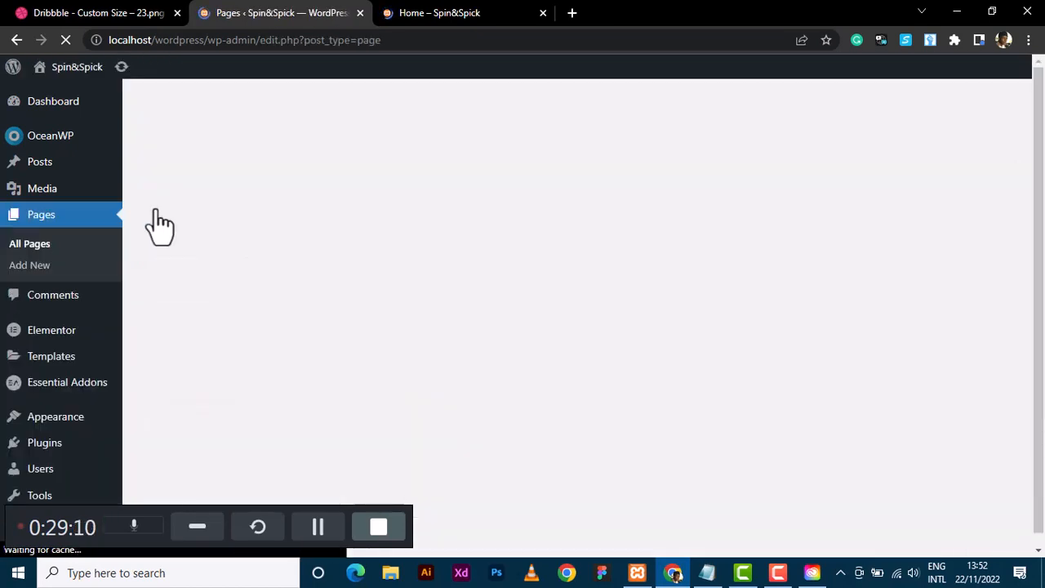
pyautogui.scroll(-3, 310, 286)
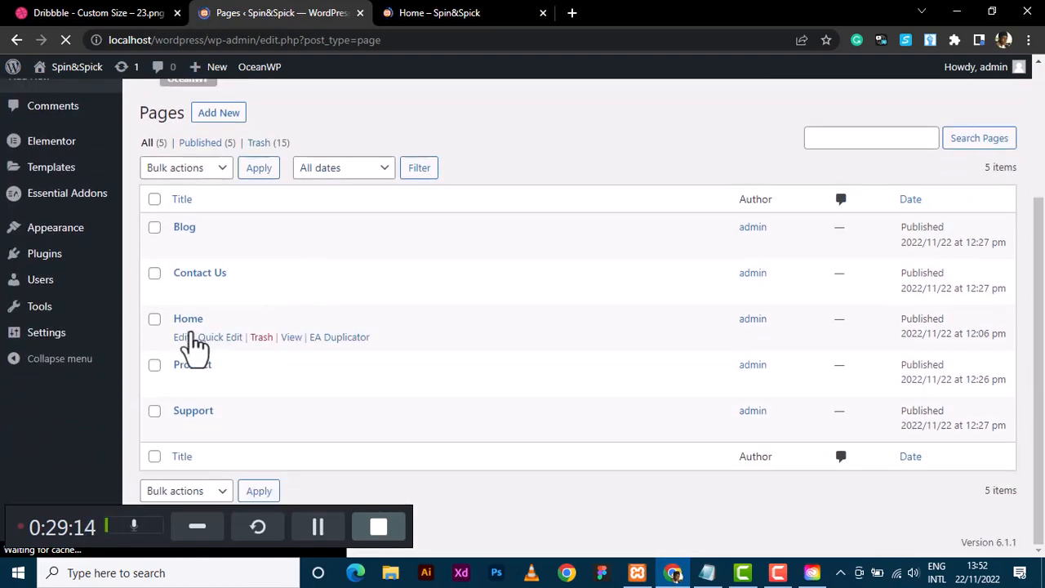
pyautogui.click(188, 335)
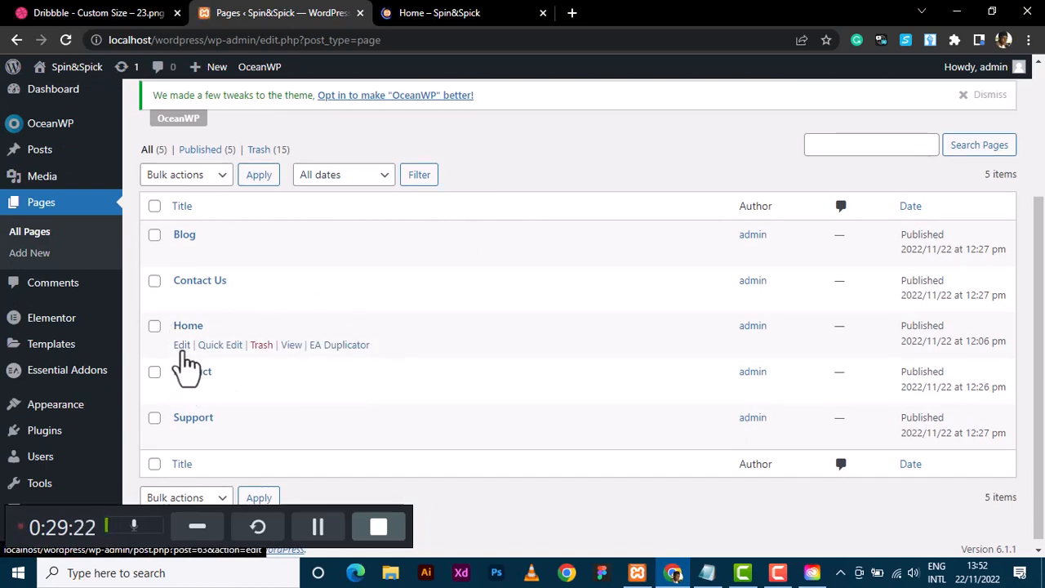
pyautogui.click(183, 347)
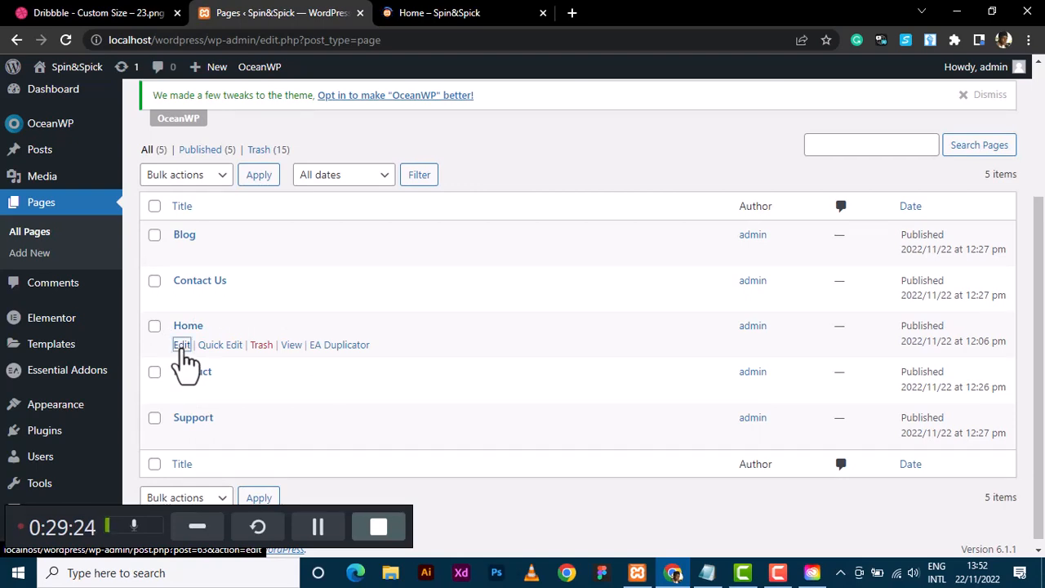
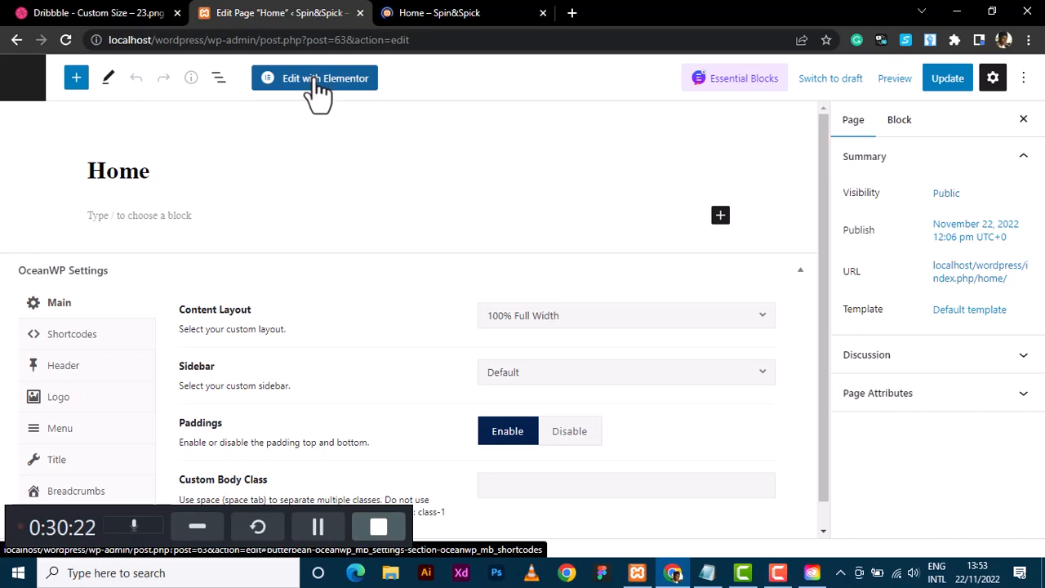
pyautogui.click(318, 85)
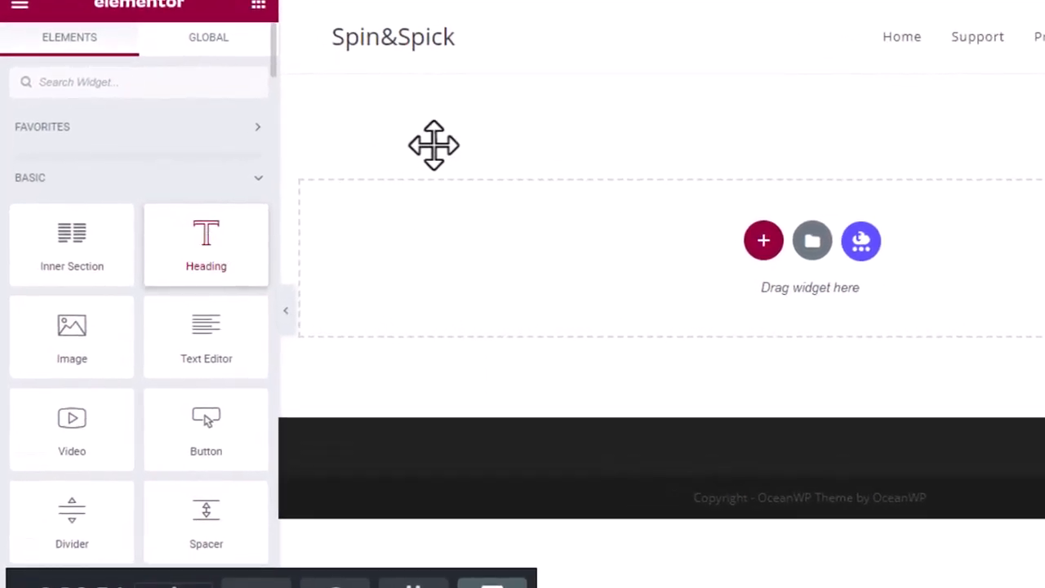
# Examine the Elementor widgets in the Favorites, Basic and General categories.
pyautogui.moveTo(214, 245); pyautogui.dragTo(205, 319)
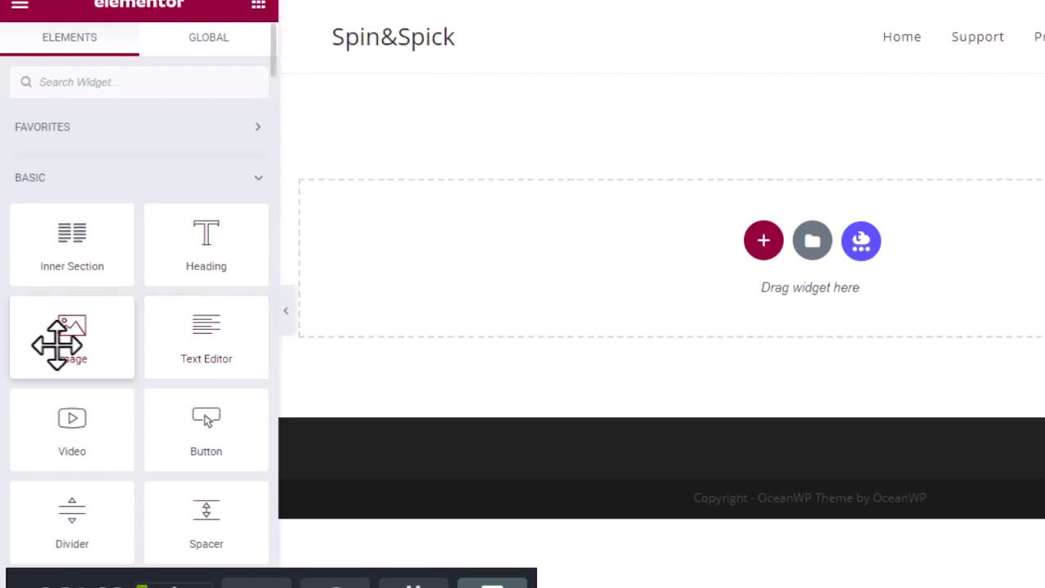
pyautogui.moveTo(57, 343); pyautogui.dragTo(199, 158)
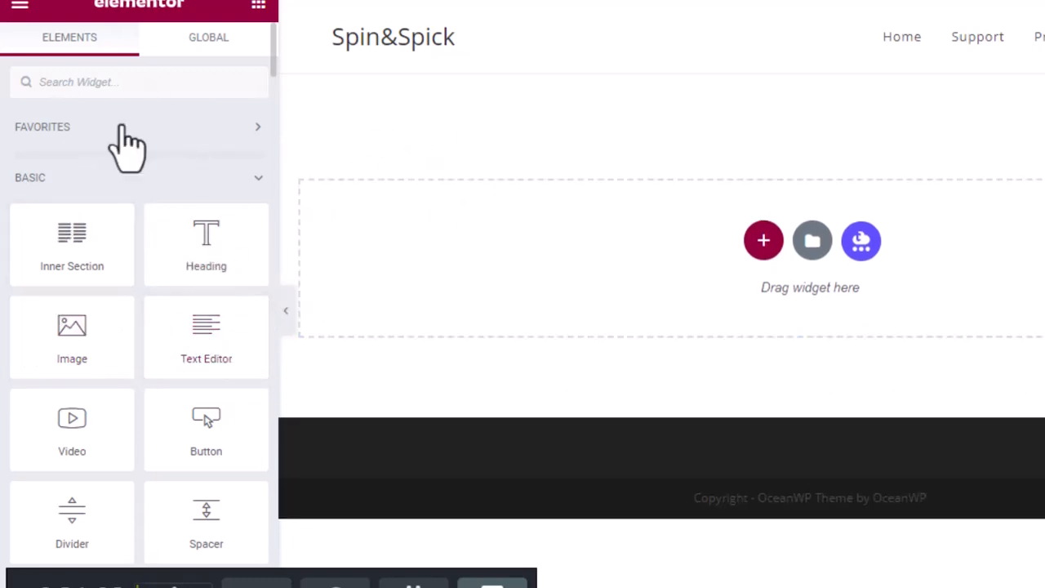
pyautogui.click(34, 186)
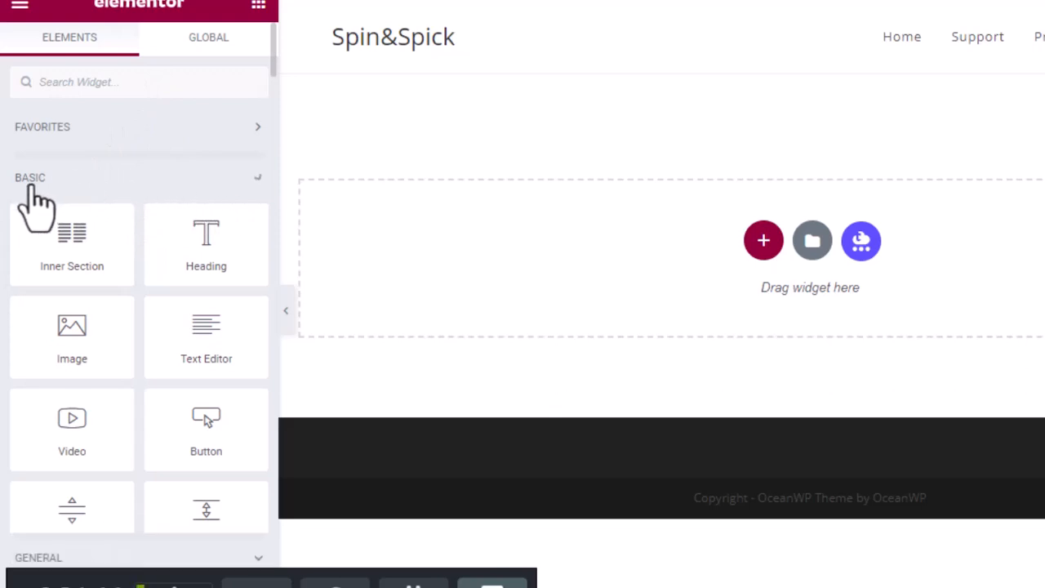
pyautogui.click(98, 178)
pyautogui.scroll(-7, 103, 224)
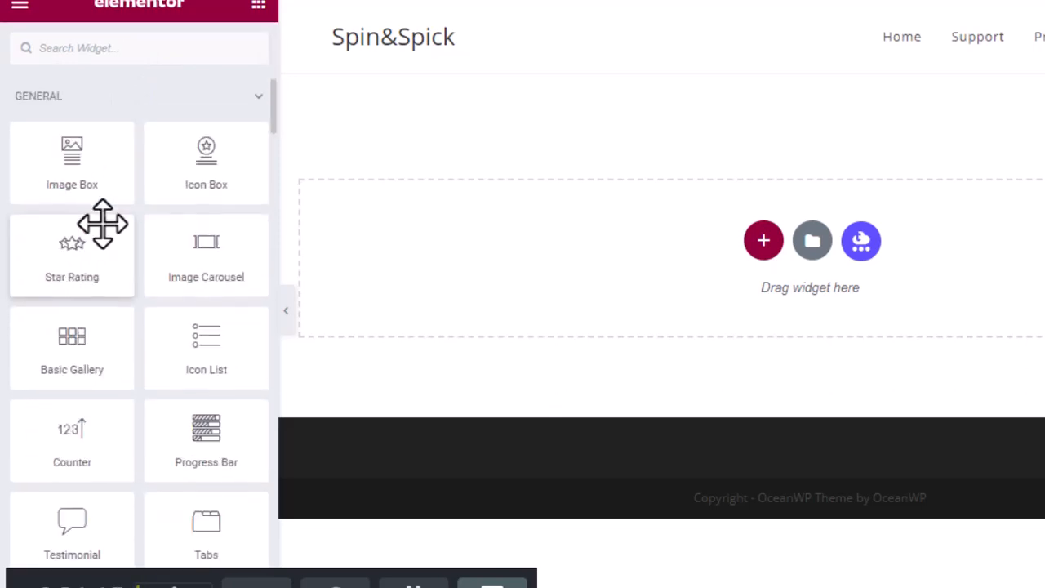
pyautogui.scroll(7, 103, 224)
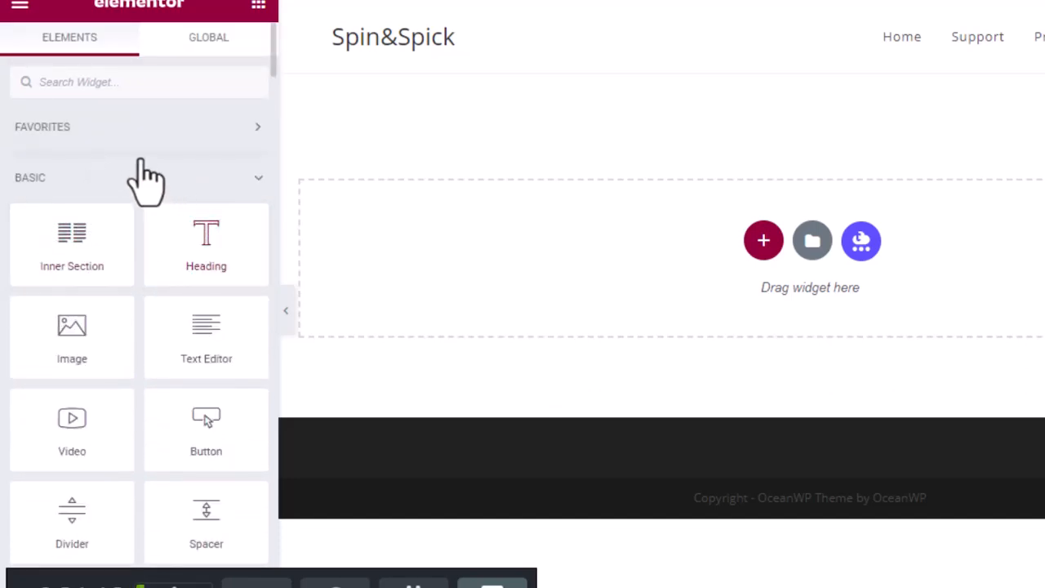
pyautogui.click(98, 132)
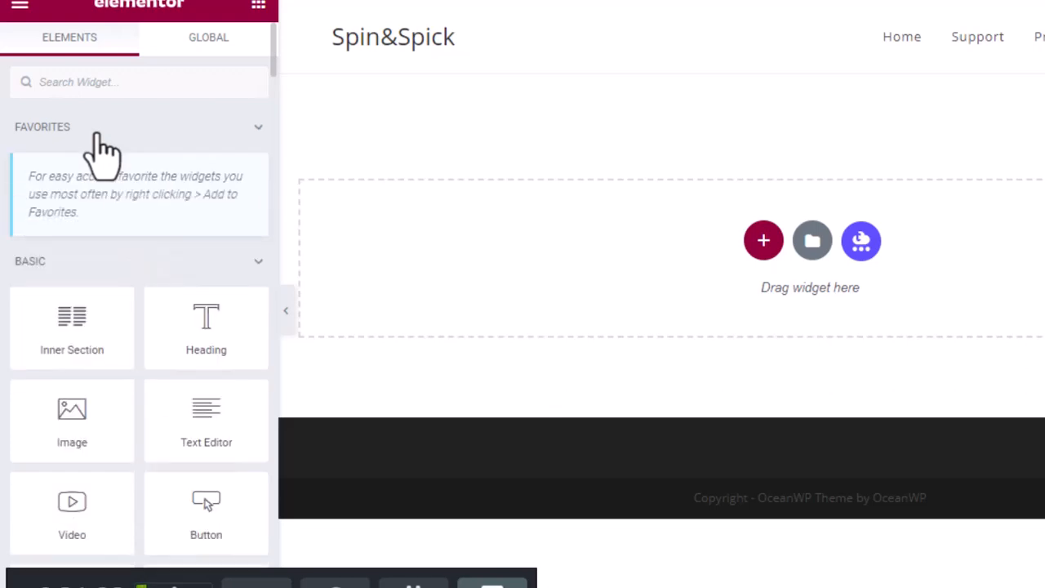
pyautogui.click(98, 136)
pyautogui.scroll(-7, 98, 143)
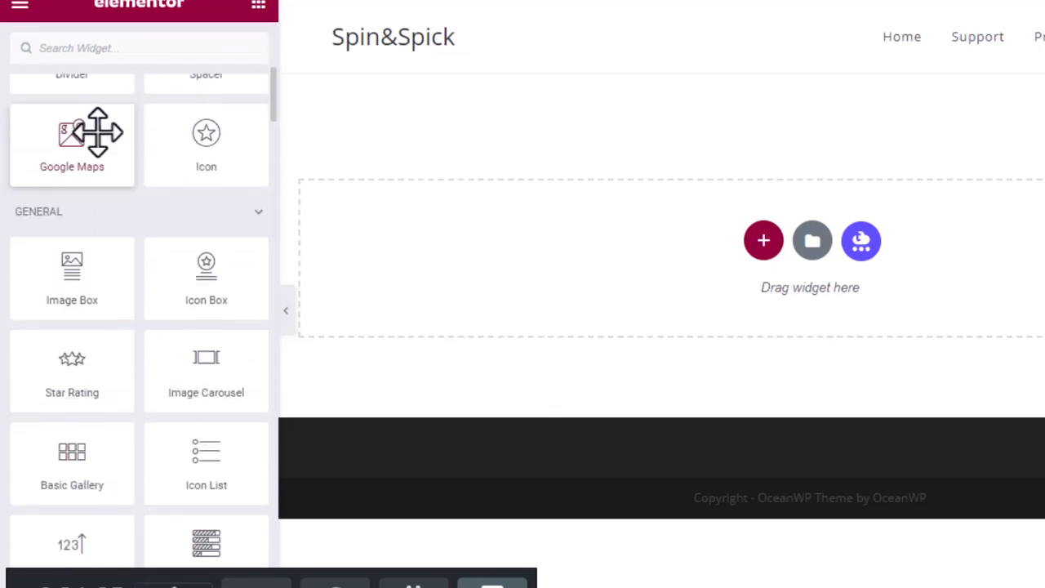
pyautogui.scroll(3, 93, 133)
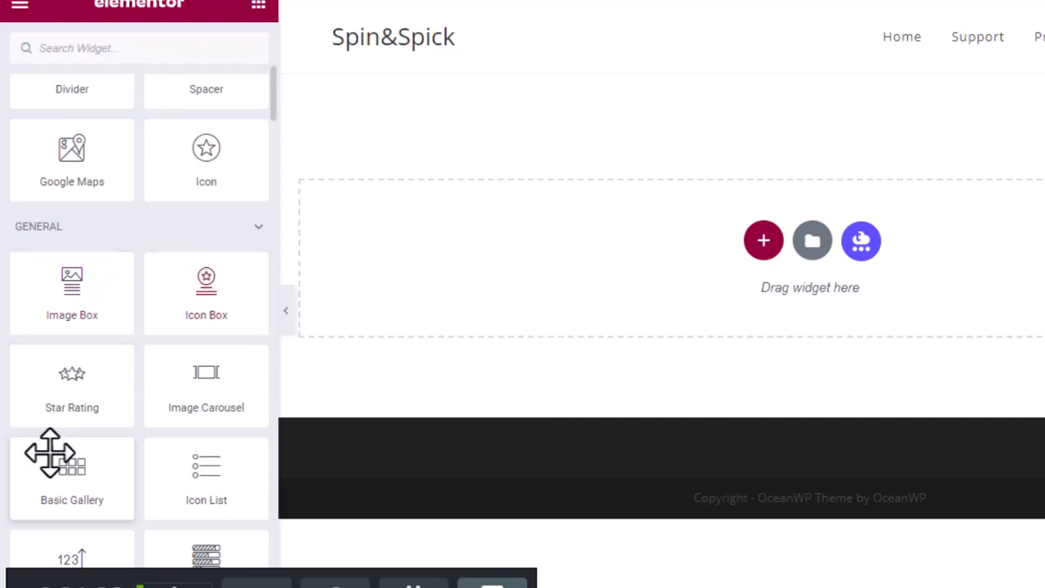
# Look through the Essential Addons widgets and collapse the General and Essential Addons categories.
pyautogui.click(184, 232)
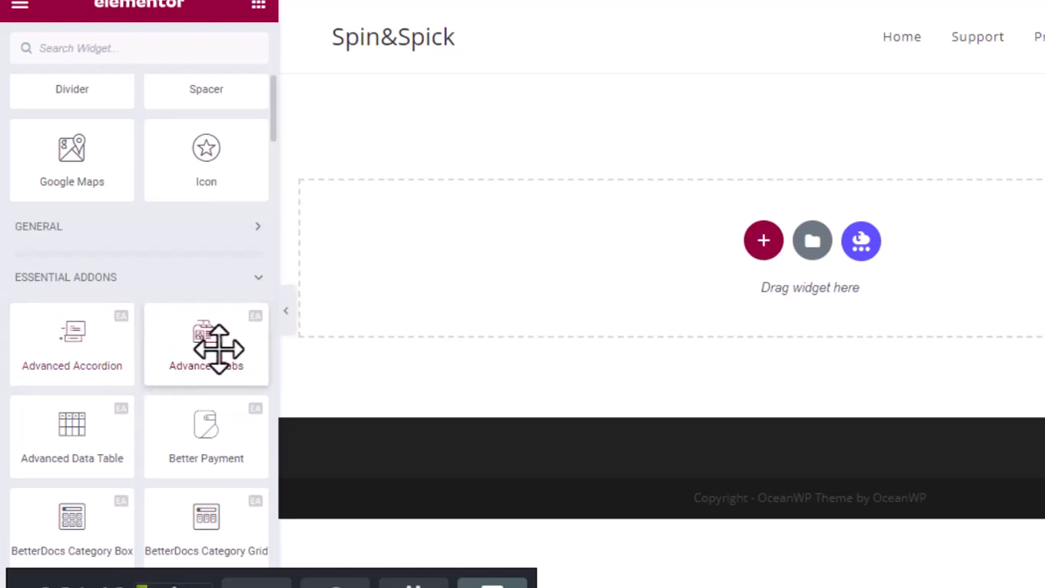
pyautogui.scroll(-3, 178, 327)
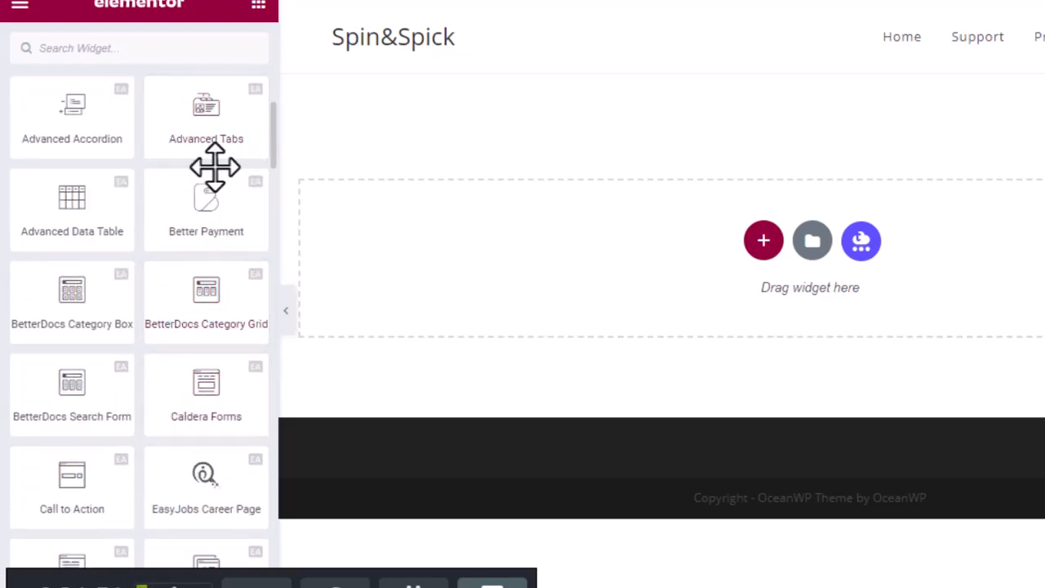
pyautogui.scroll(3, 215, 164)
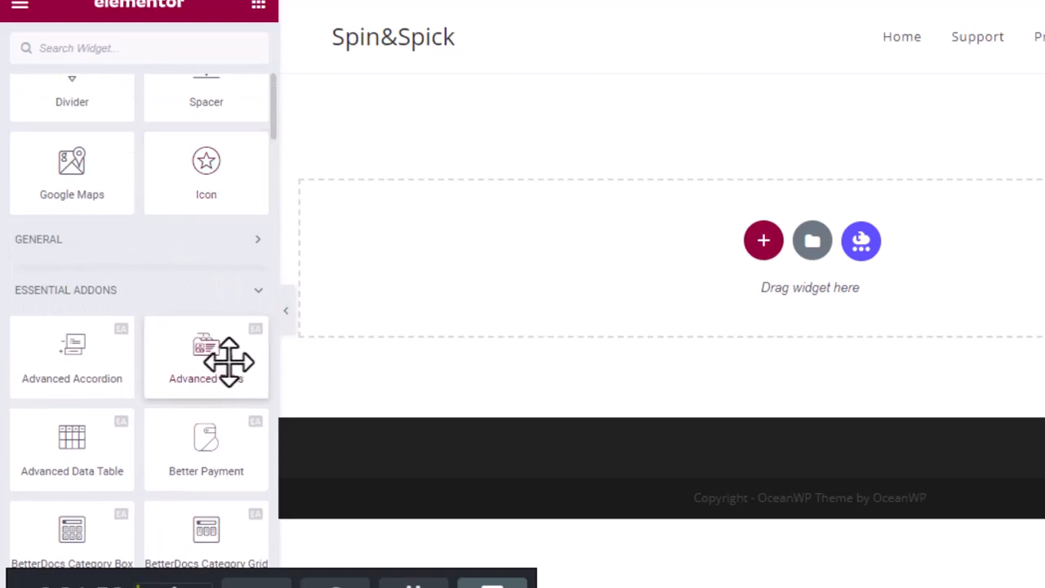
pyautogui.moveTo(226, 355); pyautogui.dragTo(223, 378)
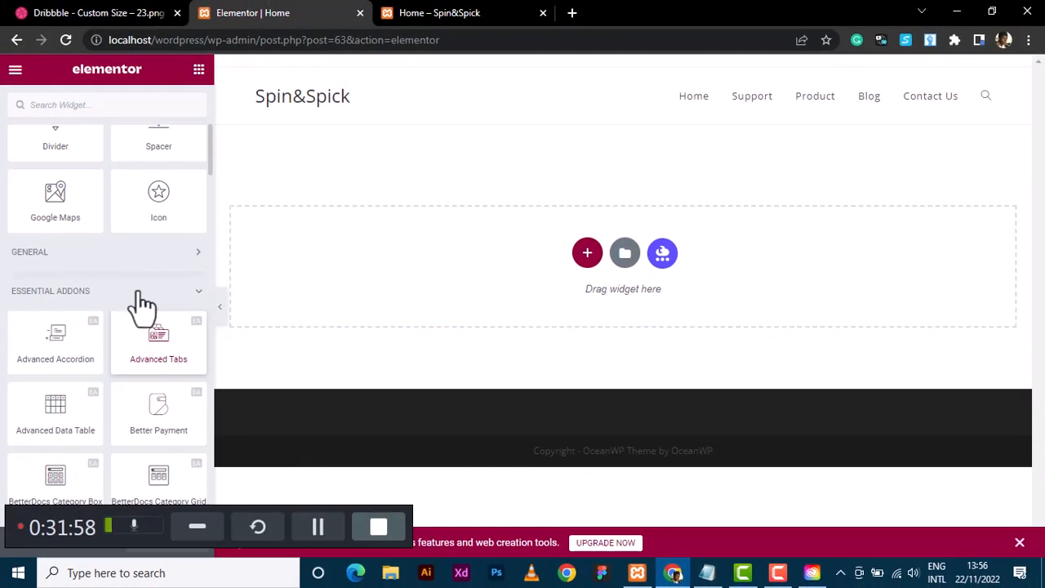
pyautogui.click(188, 298)
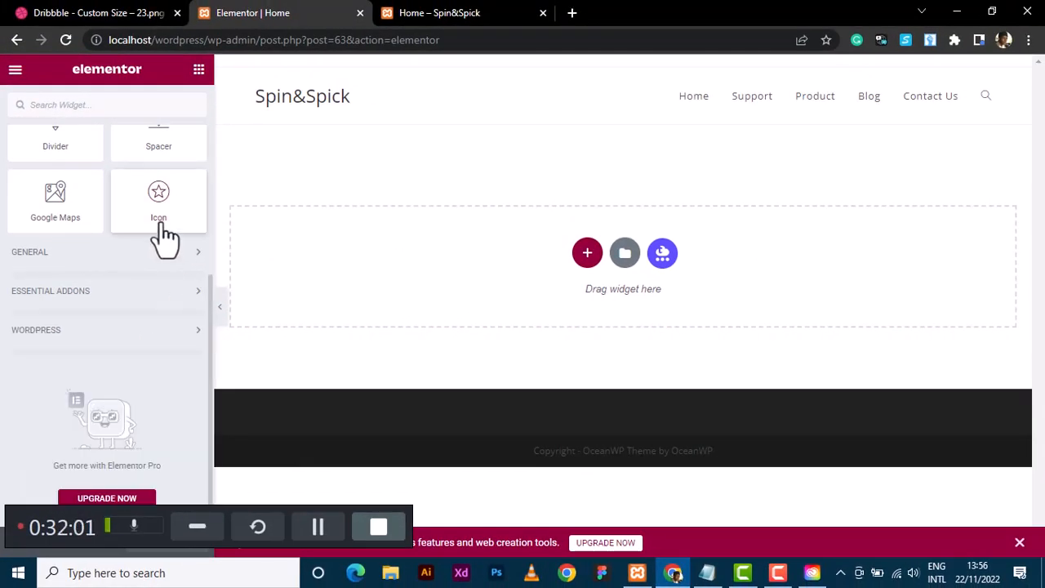
pyautogui.scroll(5, 161, 221)
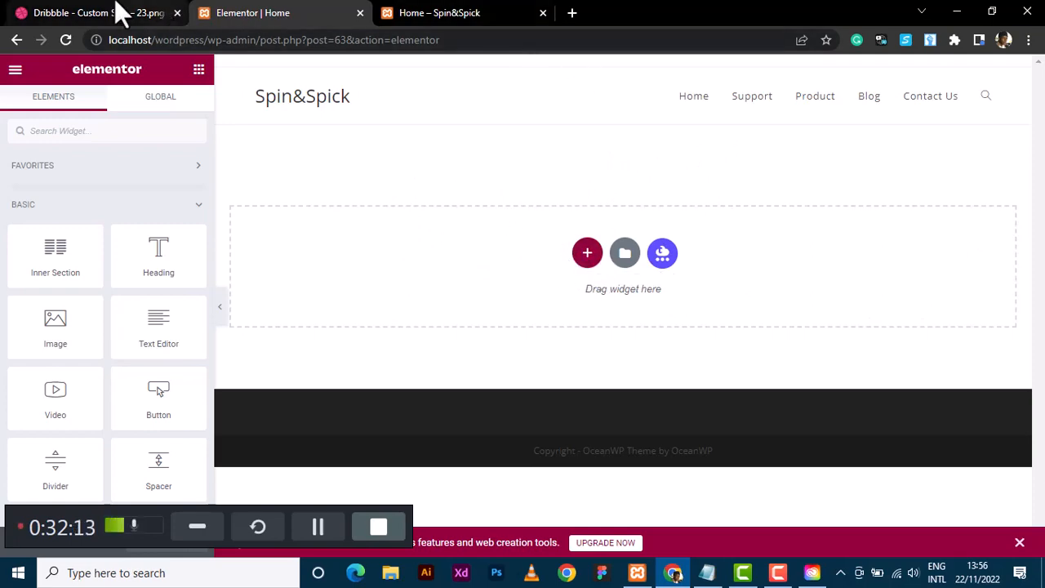
# Review the Agromate hero section in the Dribbble reference, and open My Templates in the Elementor library for the Home page.
pyautogui.click(75, 11)
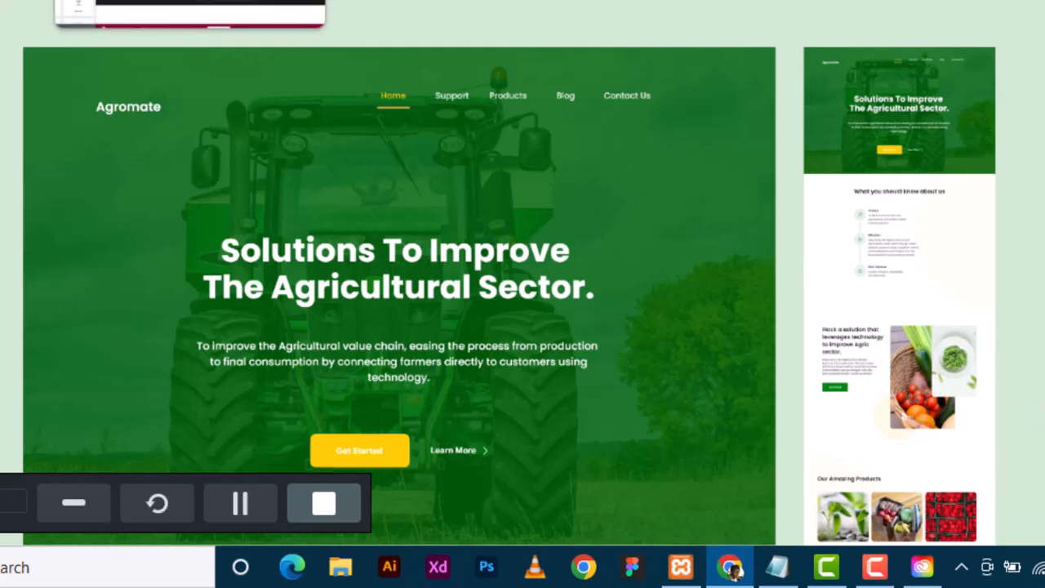
pyautogui.click(248, 3)
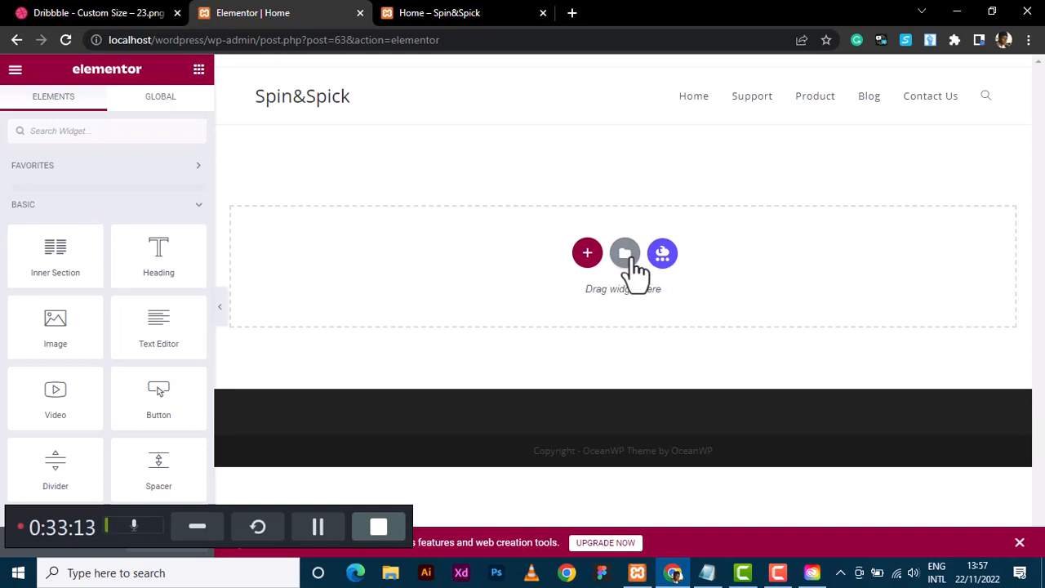
pyautogui.click(625, 255)
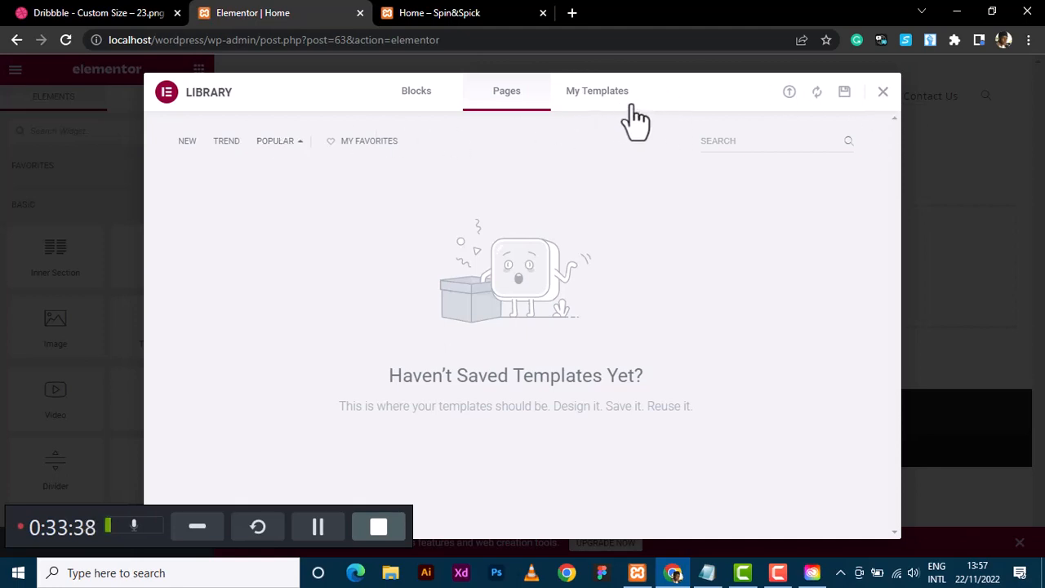
pyautogui.click(598, 91)
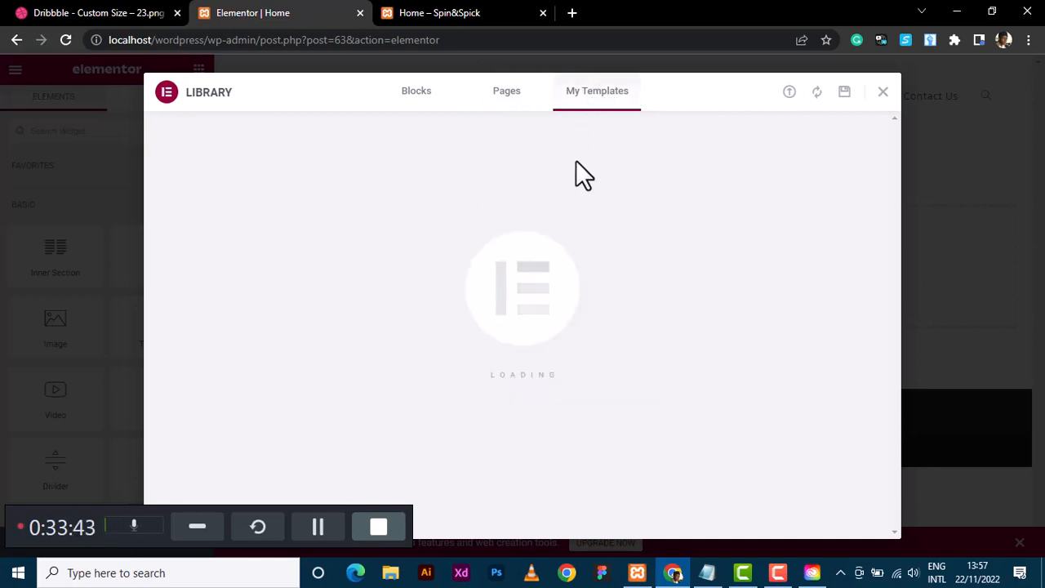
# Close the template library, check the Dribbble reference, and add a three-column section with a wide middle column to the Home page.
pyautogui.click(883, 95)
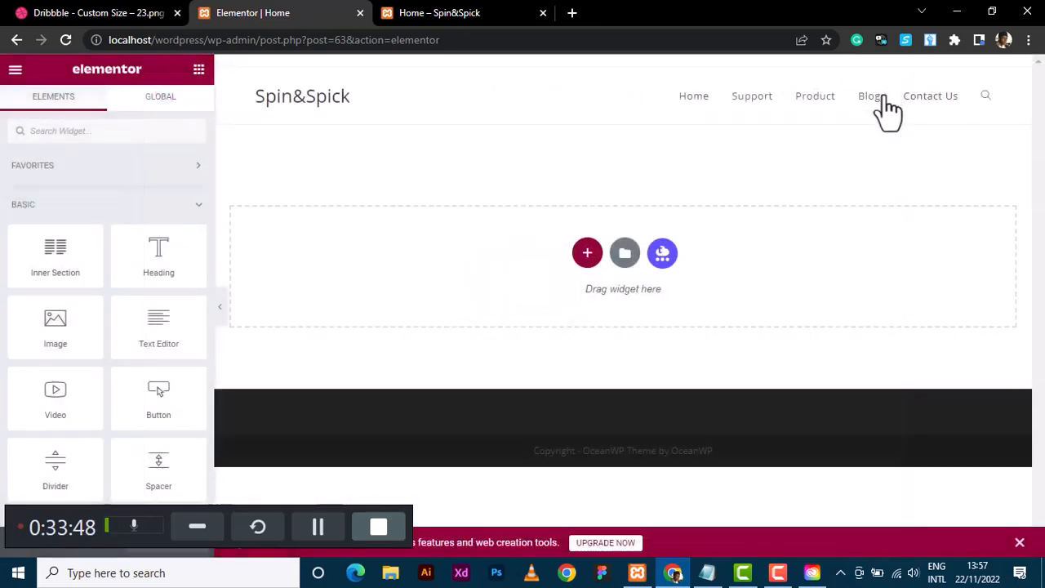
pyautogui.click(588, 256)
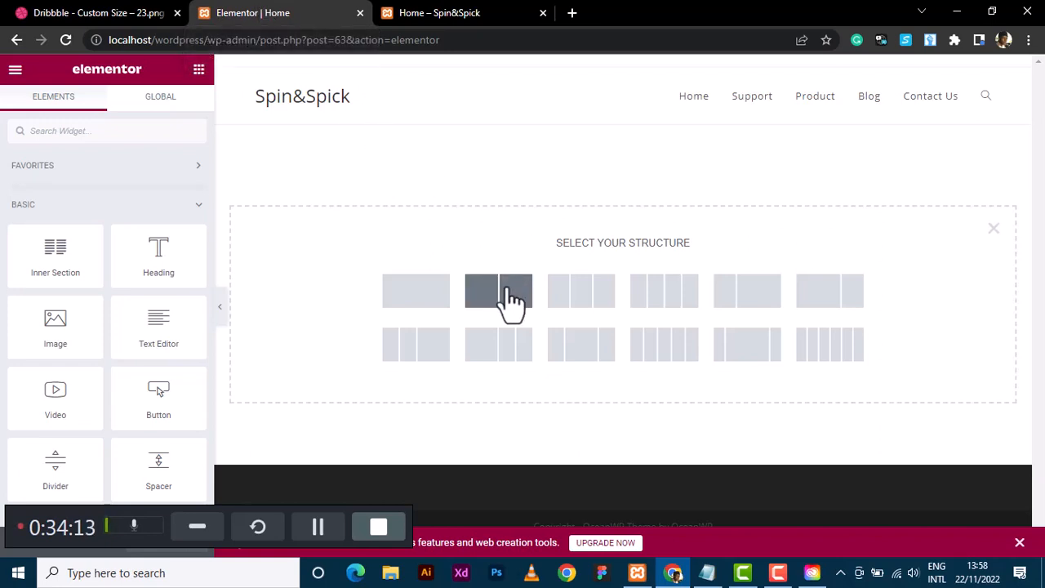
pyautogui.click(53, 14)
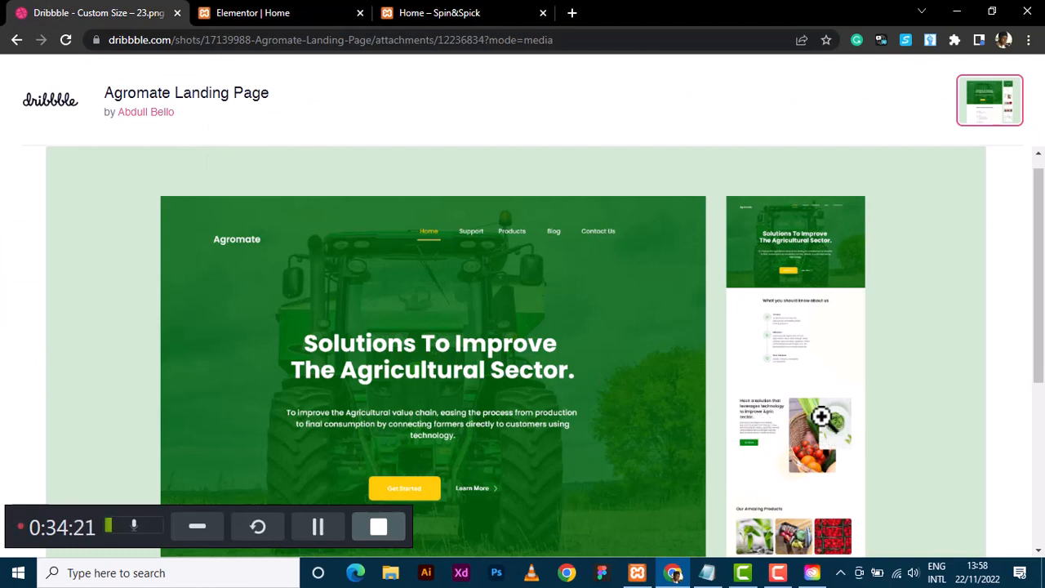
pyautogui.click(447, 13)
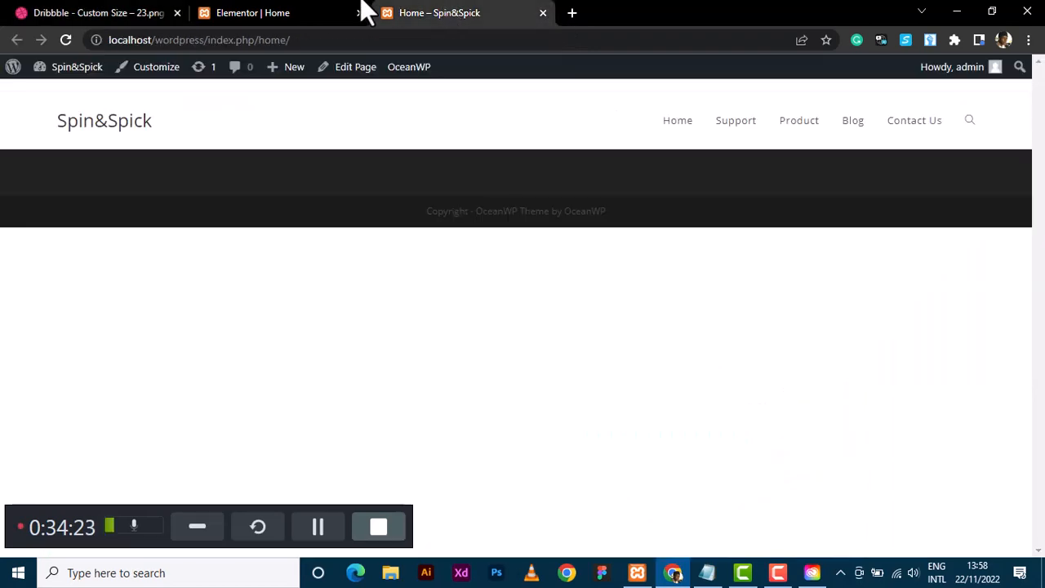
pyautogui.click(256, 8)
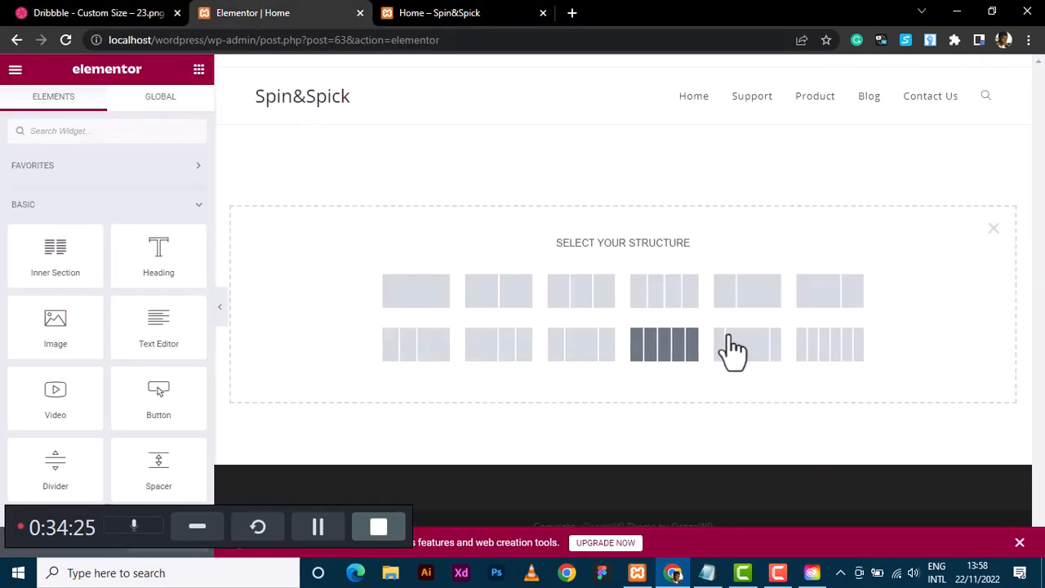
pyautogui.click(88, 13)
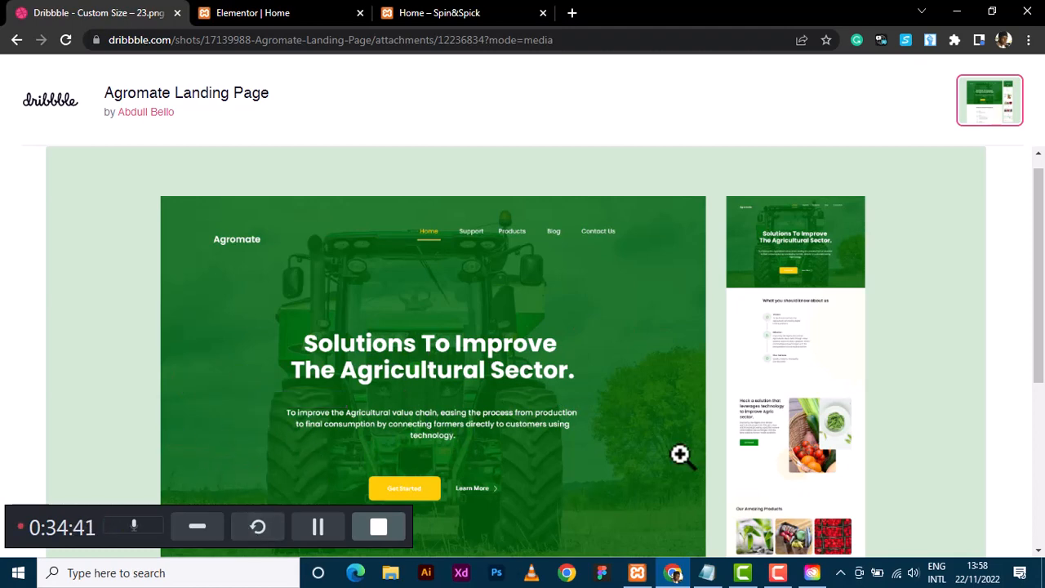
pyautogui.click(273, 14)
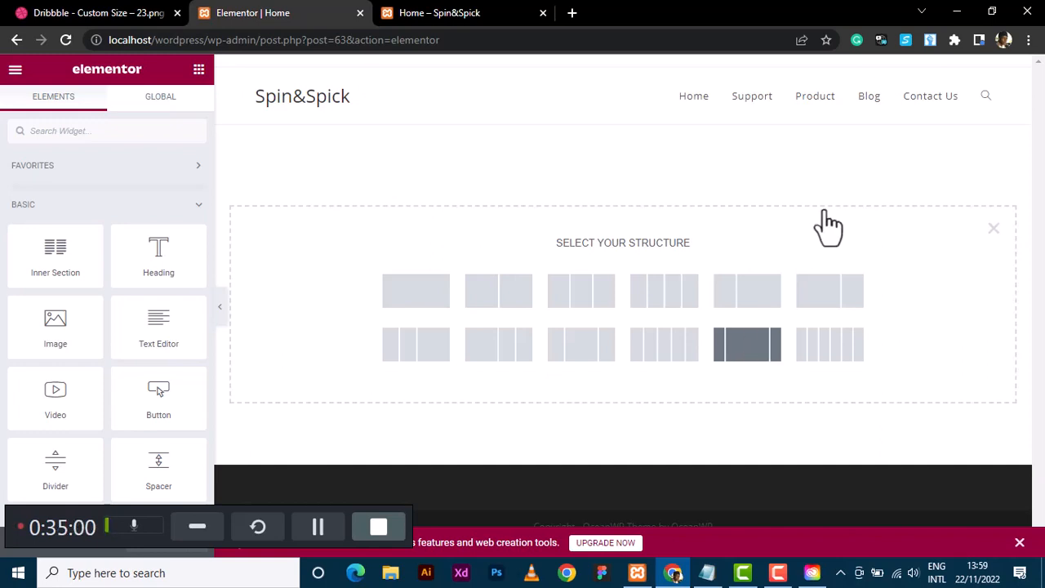
pyautogui.click(748, 351)
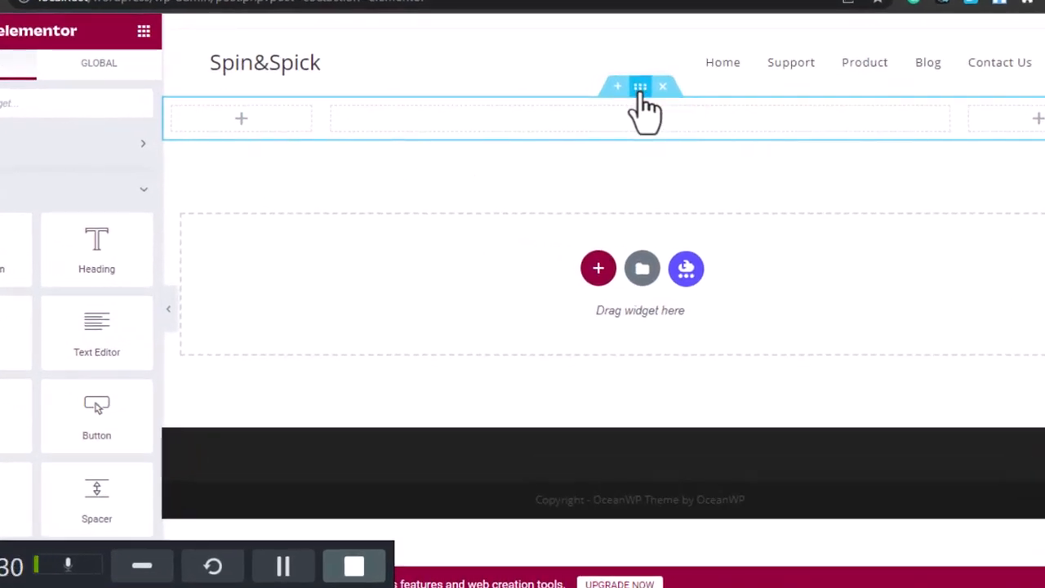
# Open the new section's layout settings and compare the section with the hero area in the Dribbble reference.
pyautogui.click(640, 88)
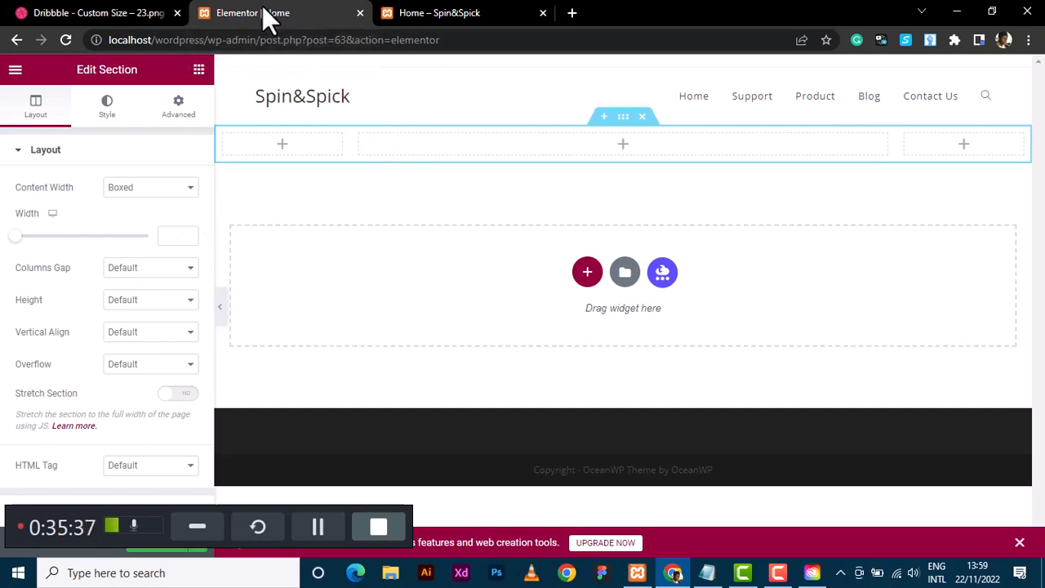
pyautogui.click(128, 14)
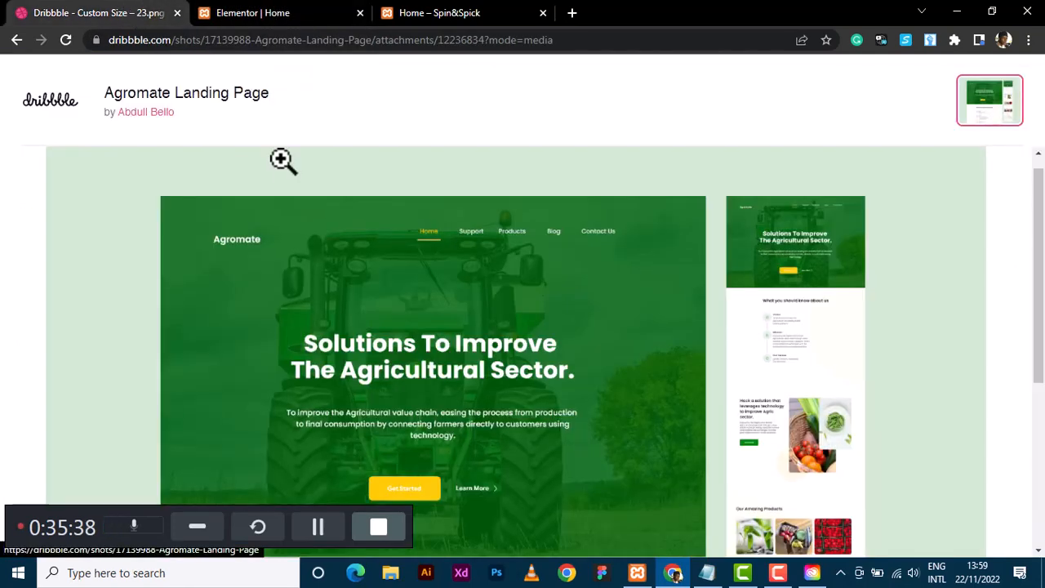
pyautogui.scroll(-1, 282, 161)
pyautogui.scroll(1, 281, 160)
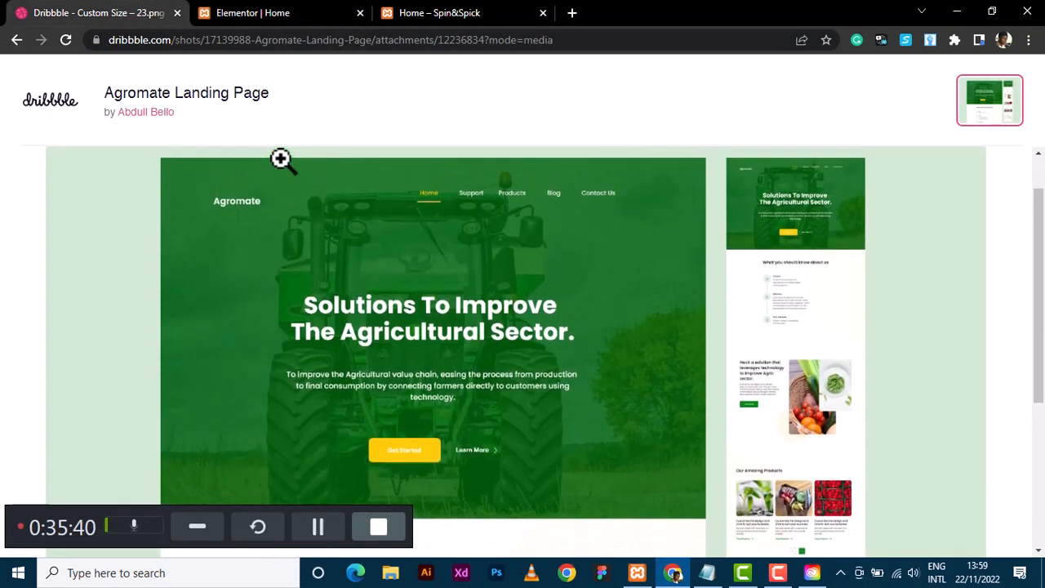
pyautogui.click(306, 21)
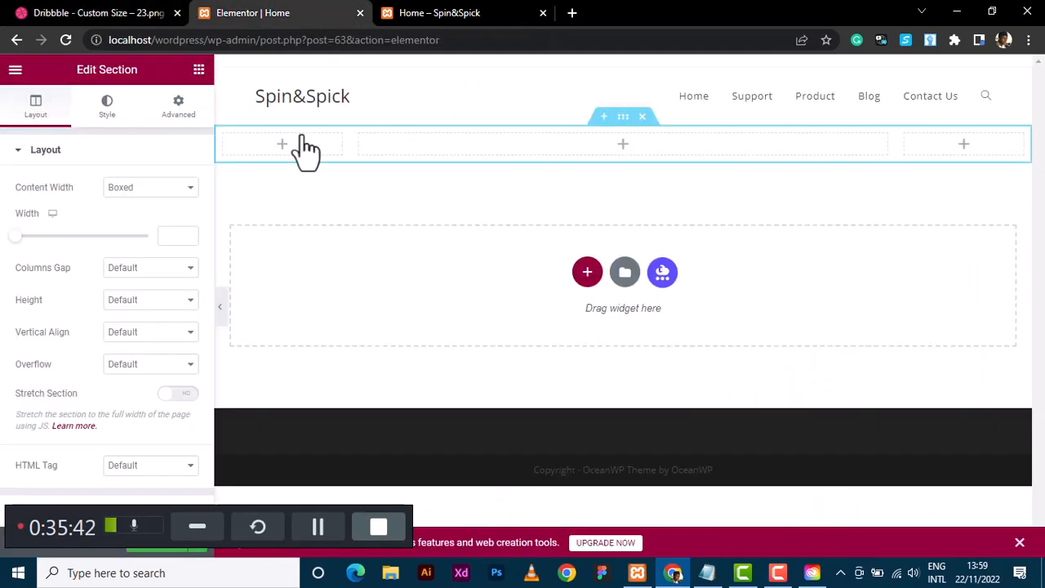
pyautogui.click(121, 21)
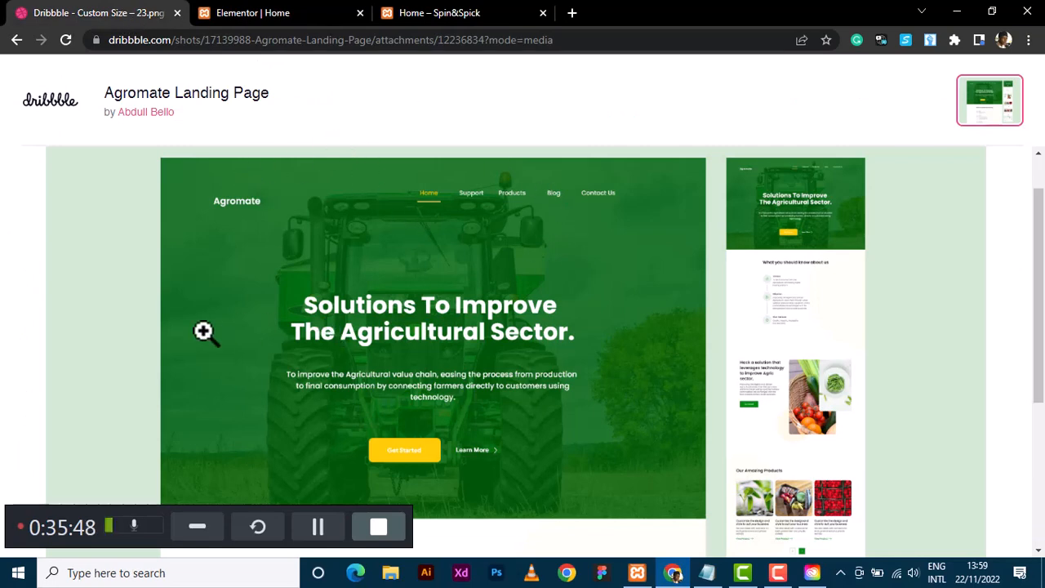
pyautogui.click(264, 8)
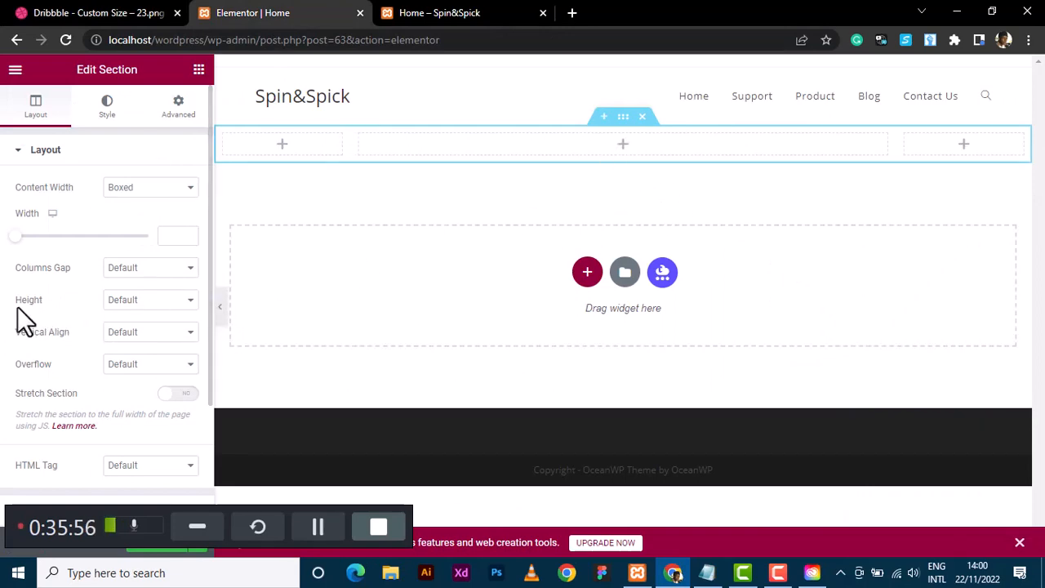
# Set the three-column section's height to Fit To Screen and check how it fills the page.
pyautogui.click(151, 303)
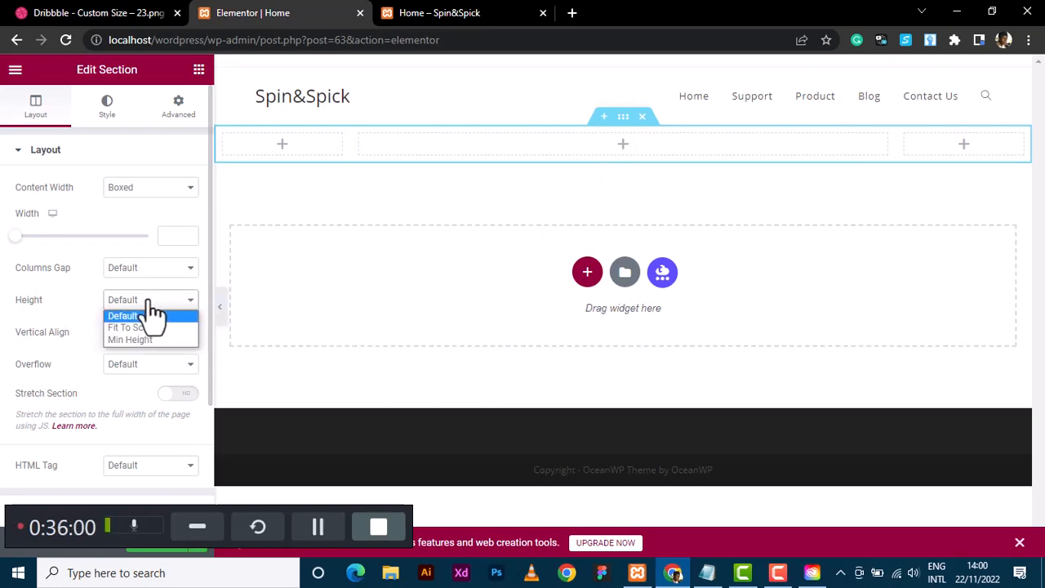
pyautogui.click(147, 329)
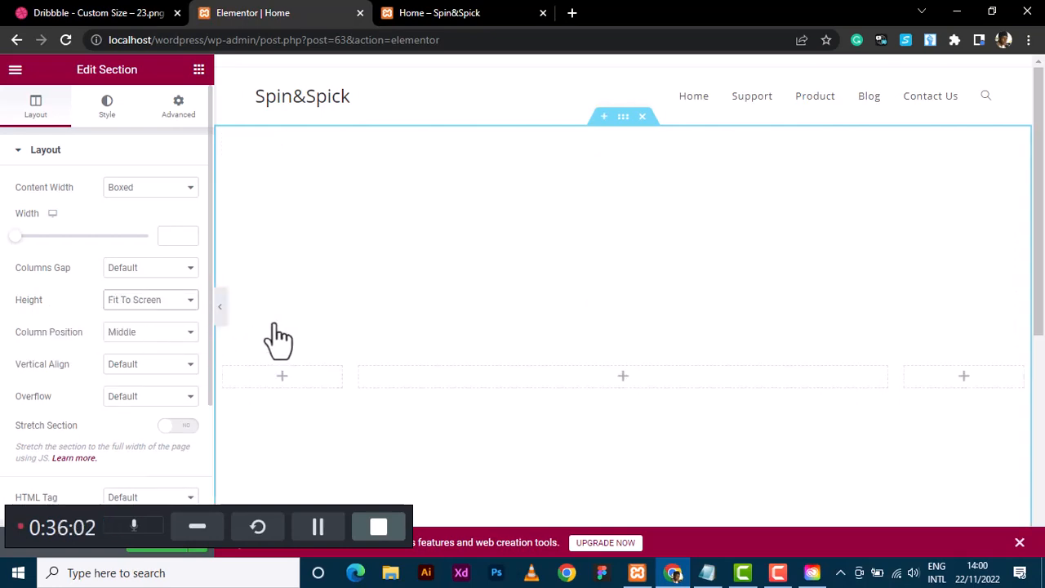
pyautogui.scroll(-3, 635, 325)
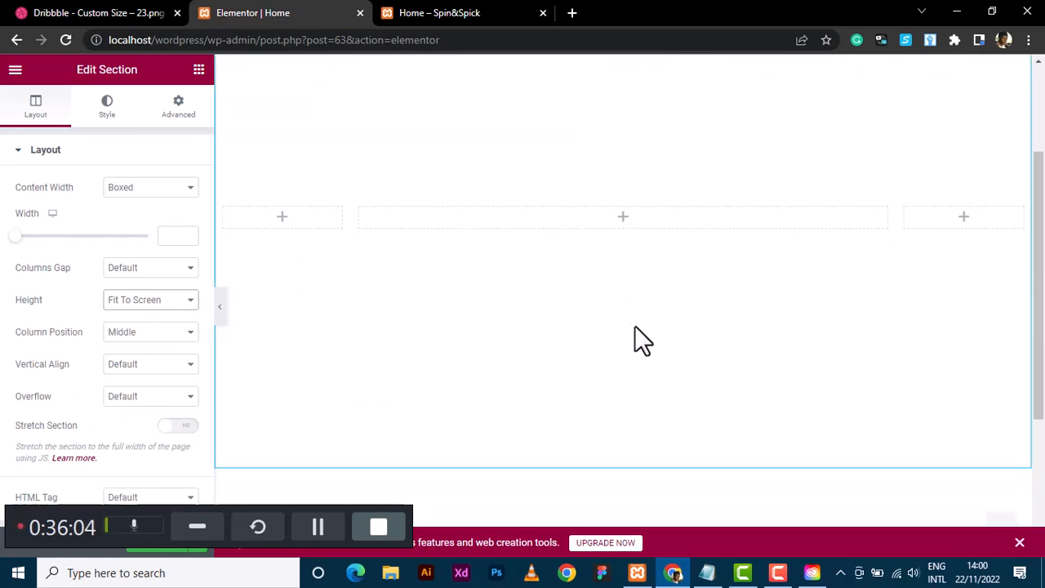
pyautogui.scroll(3, 635, 325)
pyautogui.scroll(-1, 635, 325)
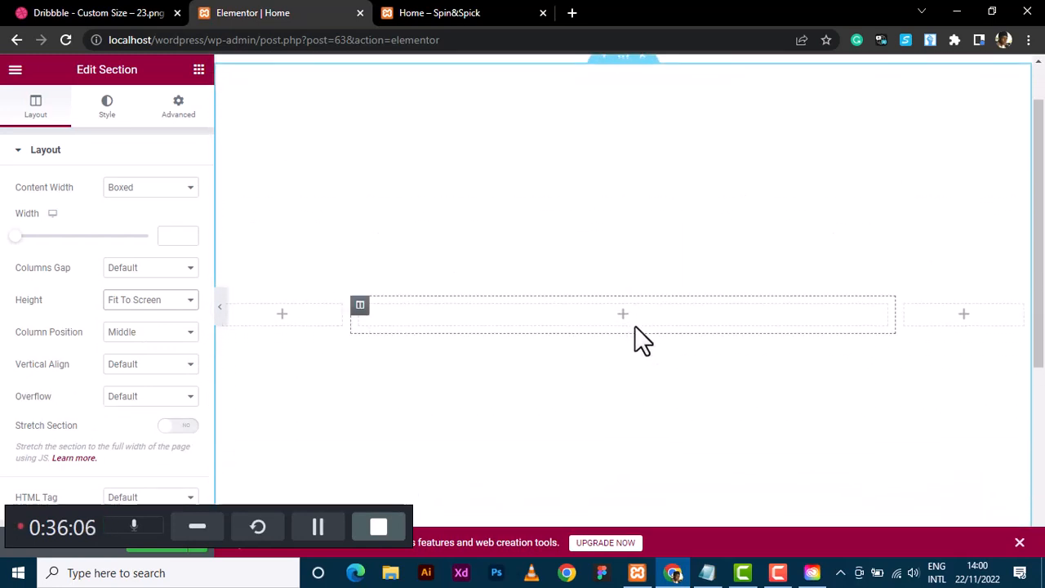
pyautogui.scroll(1, 635, 329)
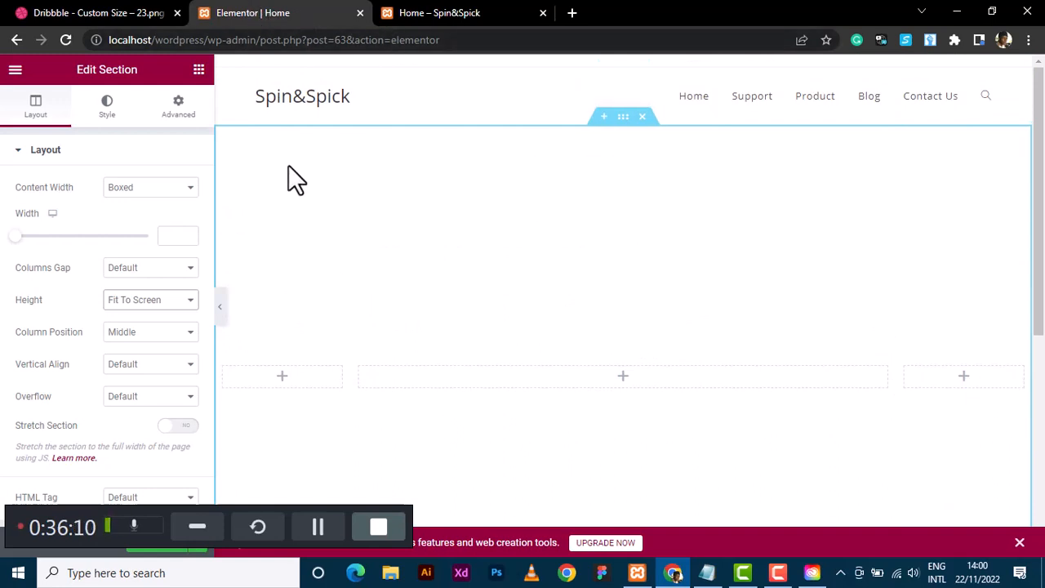
# Review the reference hero's background, and set the section's background type to Classic in its style settings.
pyautogui.click(80, 13)
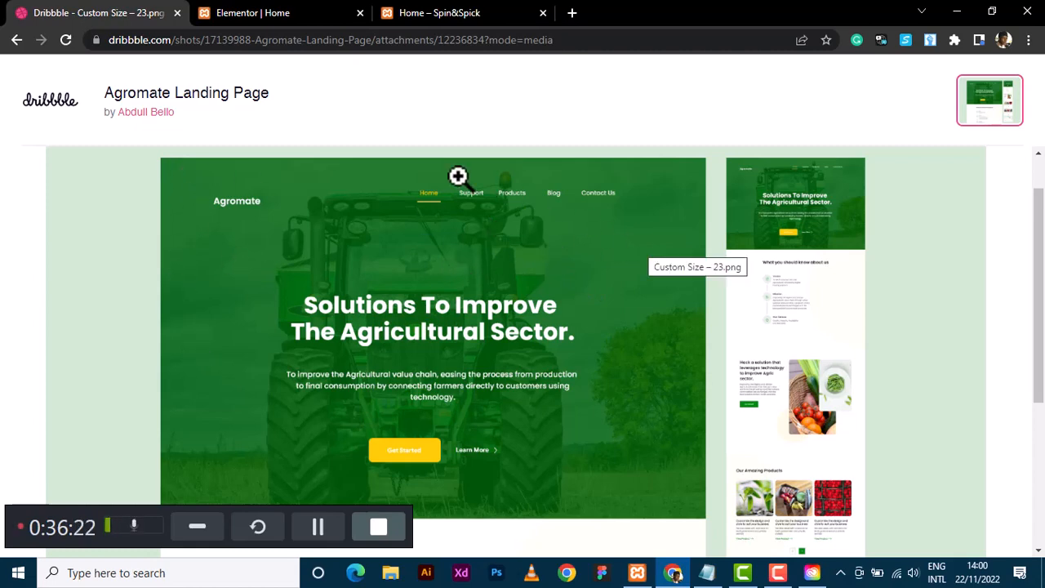
pyautogui.click(274, 15)
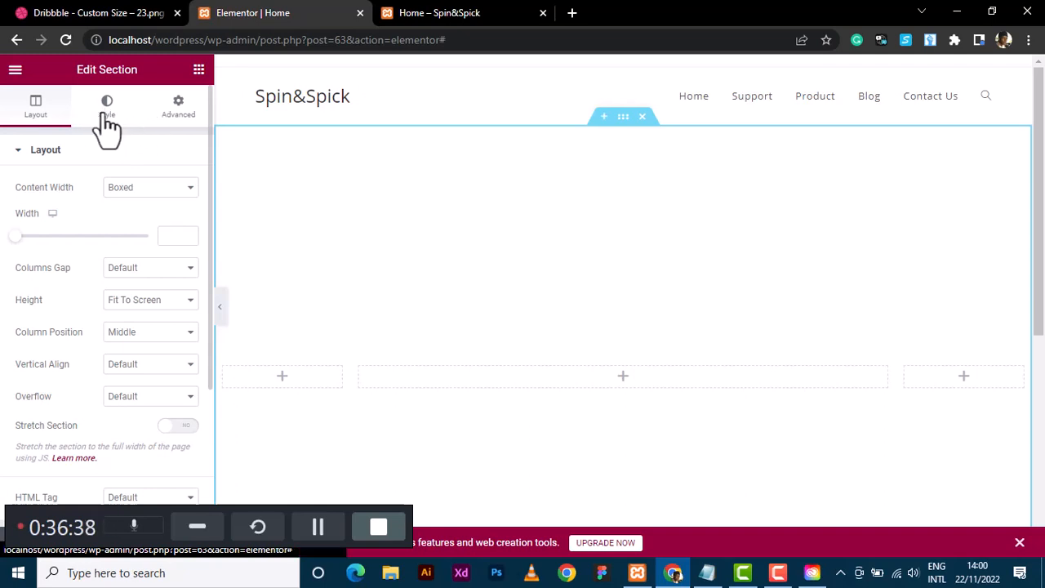
pyautogui.click(105, 113)
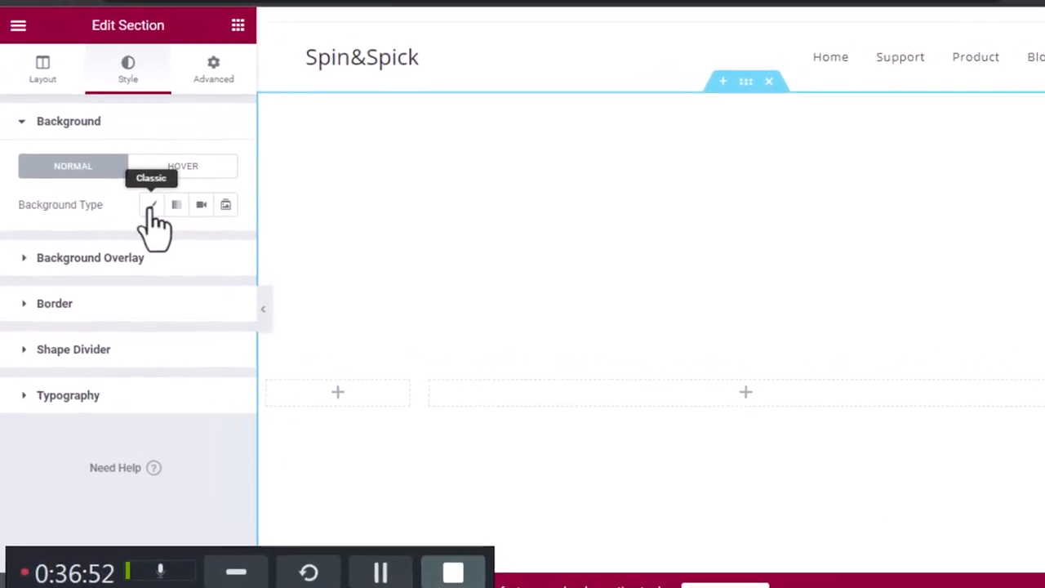
pyautogui.click(163, 200)
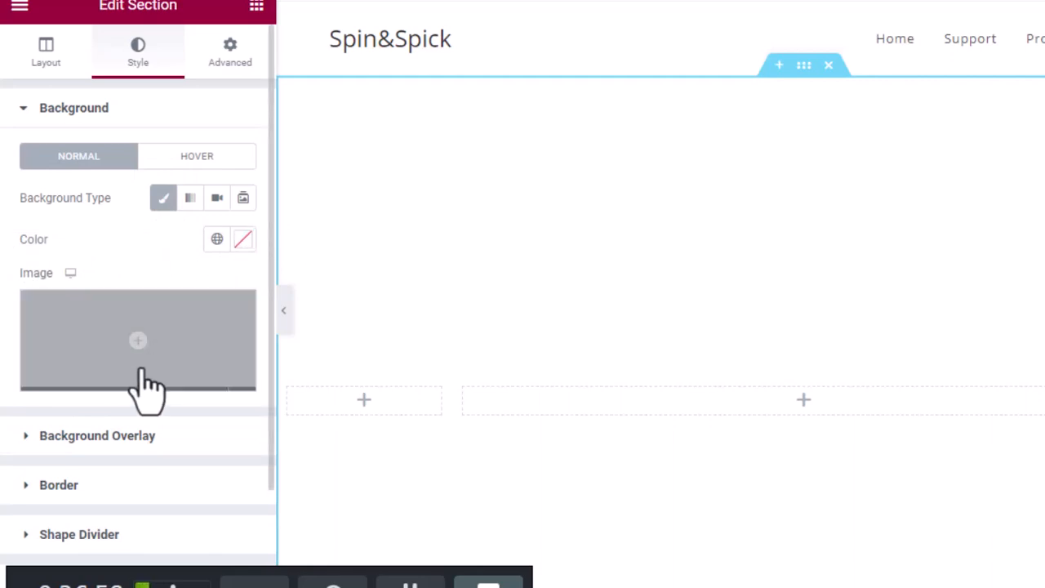
pyautogui.moveTo(120, 356)
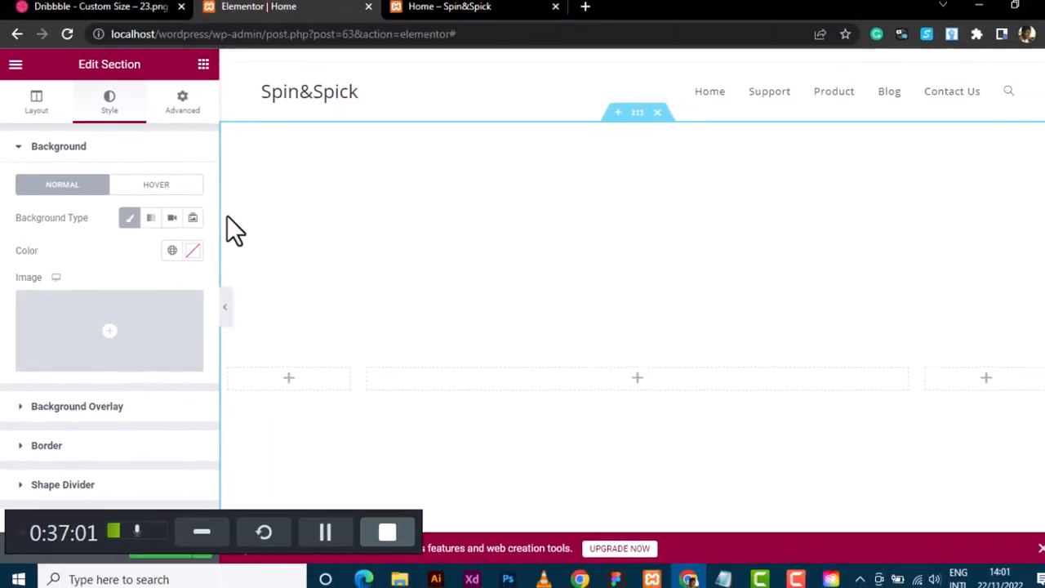
pyautogui.moveTo(136, 373)
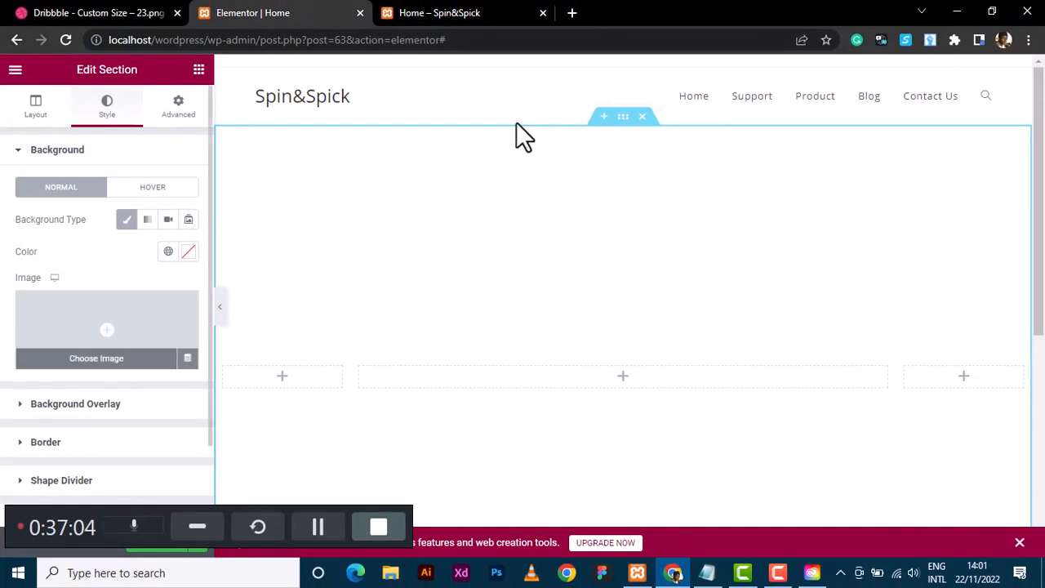
# Load unsplash.com in a new browser tab and return to the Elementor editor.
pyautogui.click(573, 13)
pyautogui.write('unsplash.com')
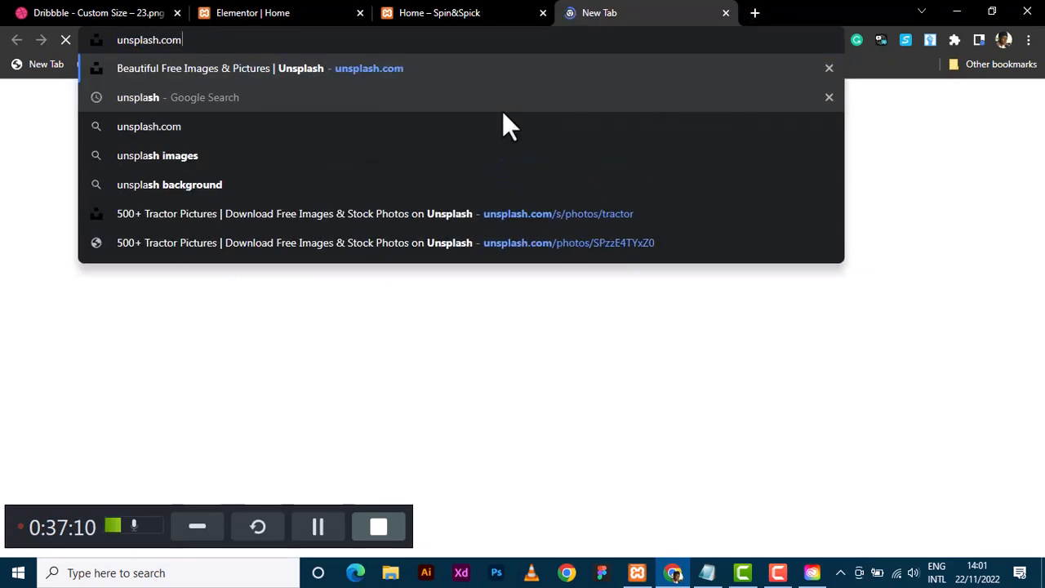
pyautogui.press('Return')
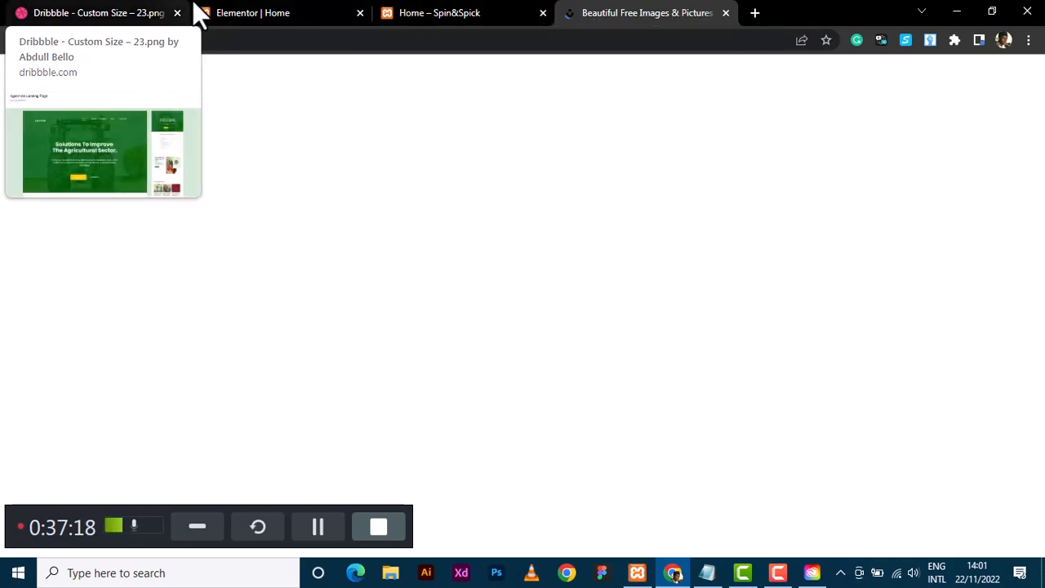
pyautogui.click(255, 14)
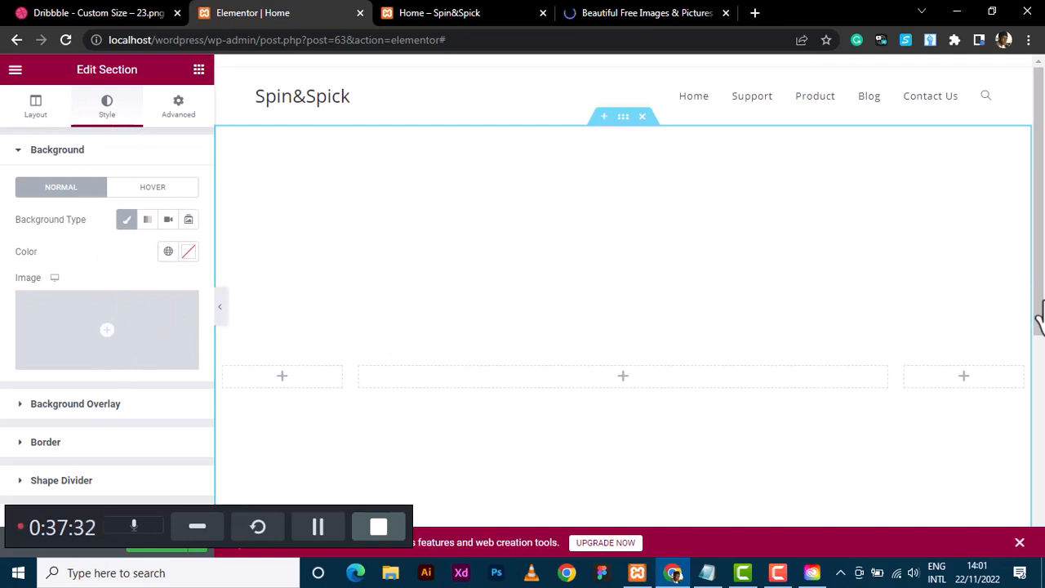
pyautogui.click(319, 529)
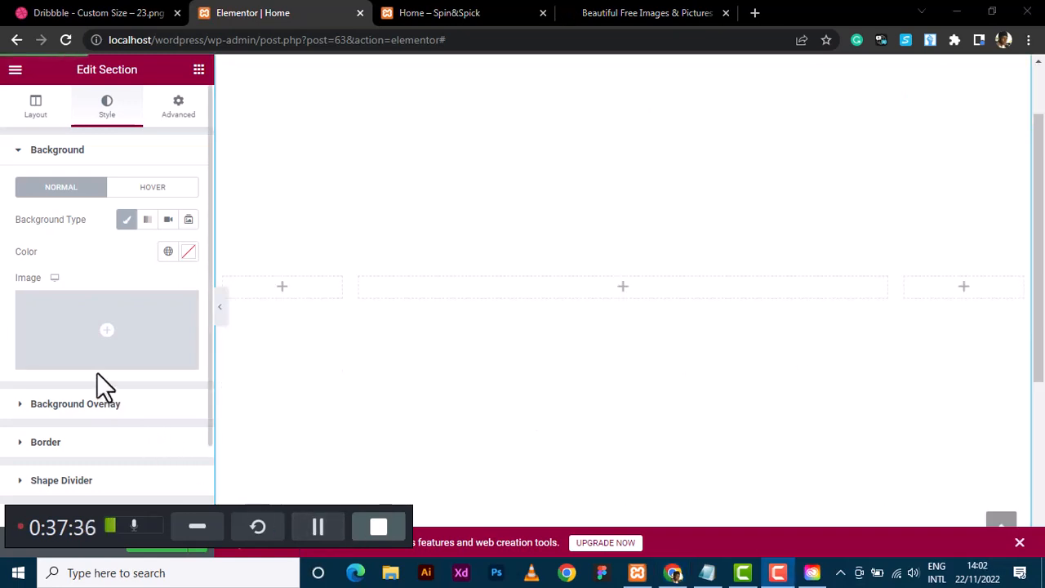
# Open the media chooser for the section's background image and look at the option to upload files from the computer.
pyautogui.click(92, 363)
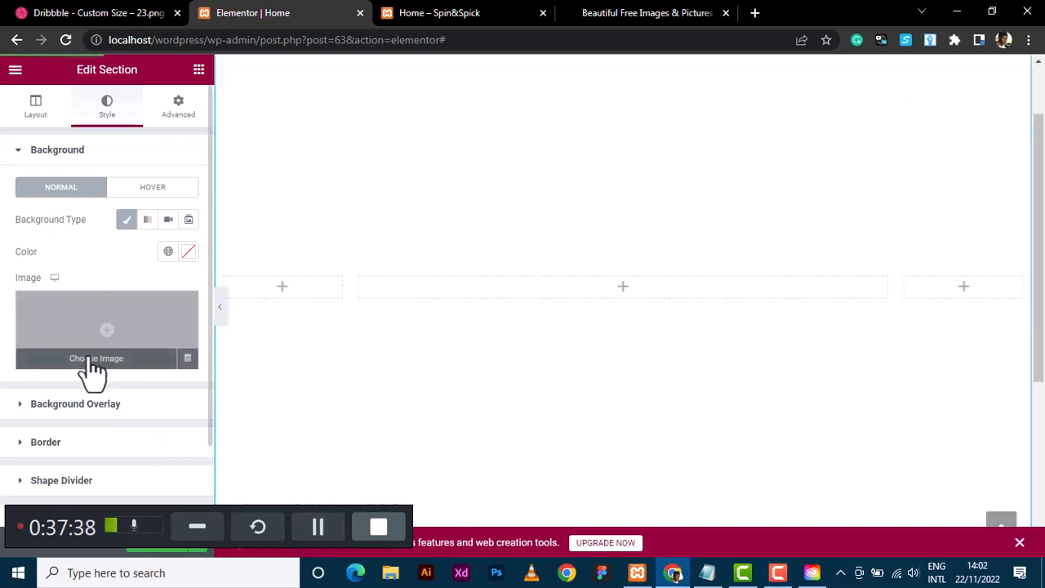
pyautogui.click(92, 361)
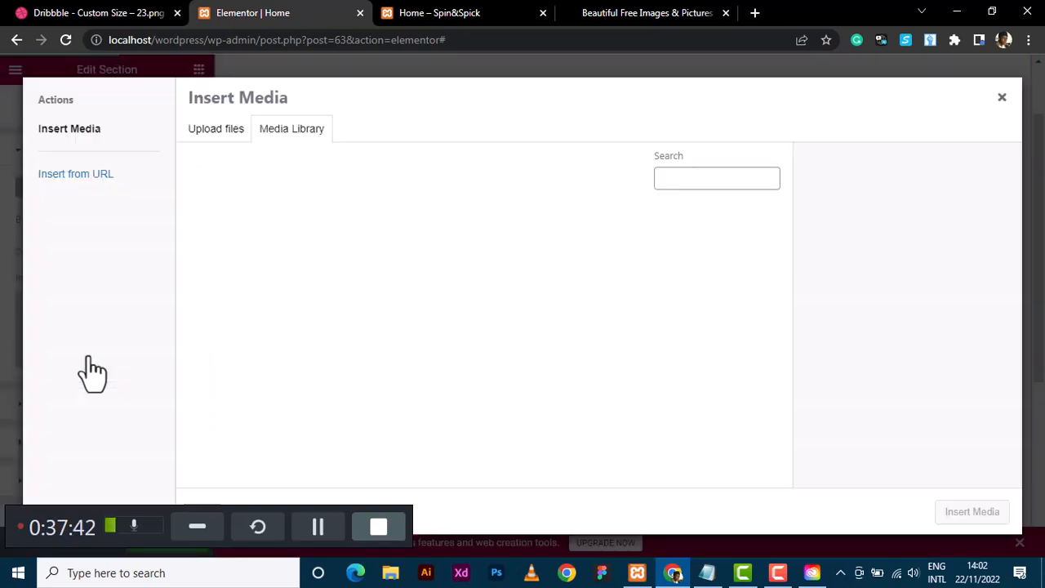
pyautogui.click(205, 134)
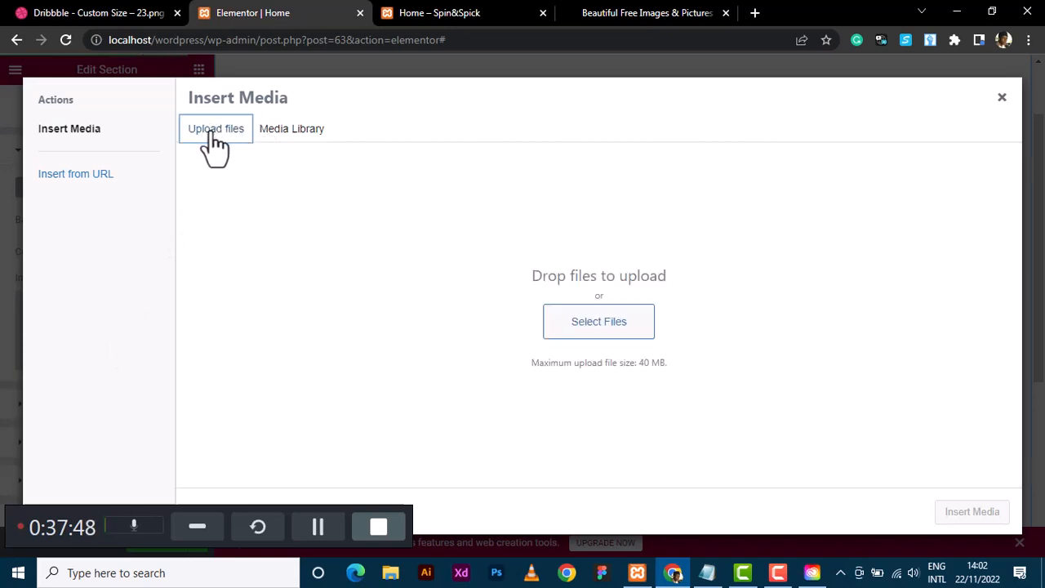
pyautogui.click(600, 326)
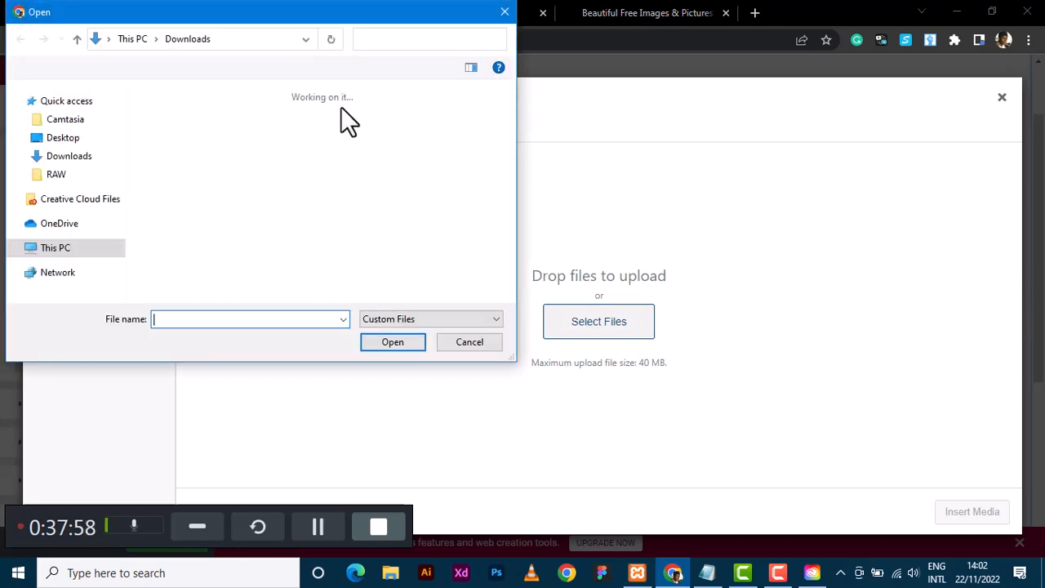
pyautogui.click(505, 13)
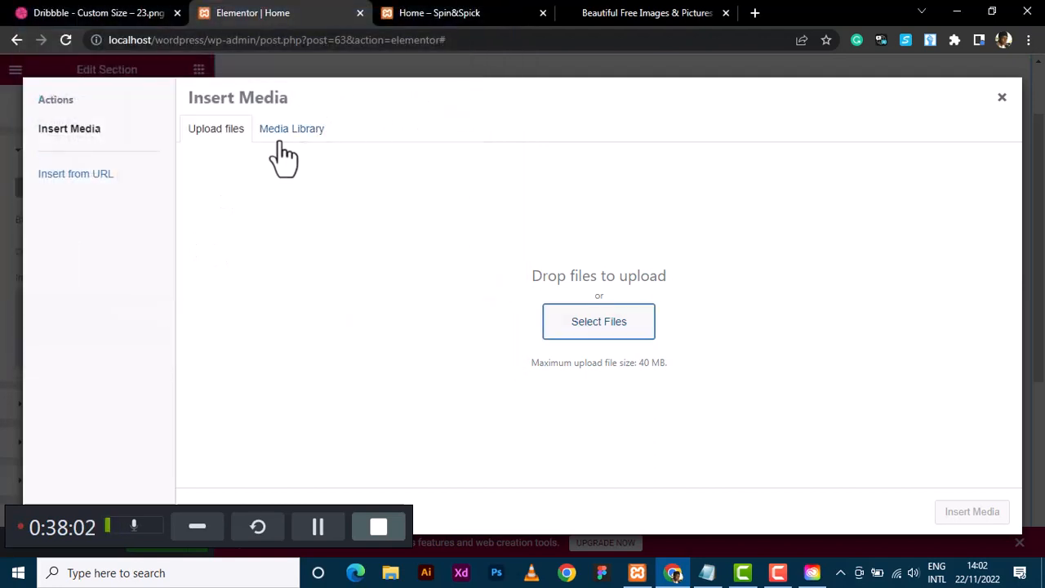
# Insert the green tractor photo from the Media Library as the section's background image and check it on the page.
pyautogui.click(276, 132)
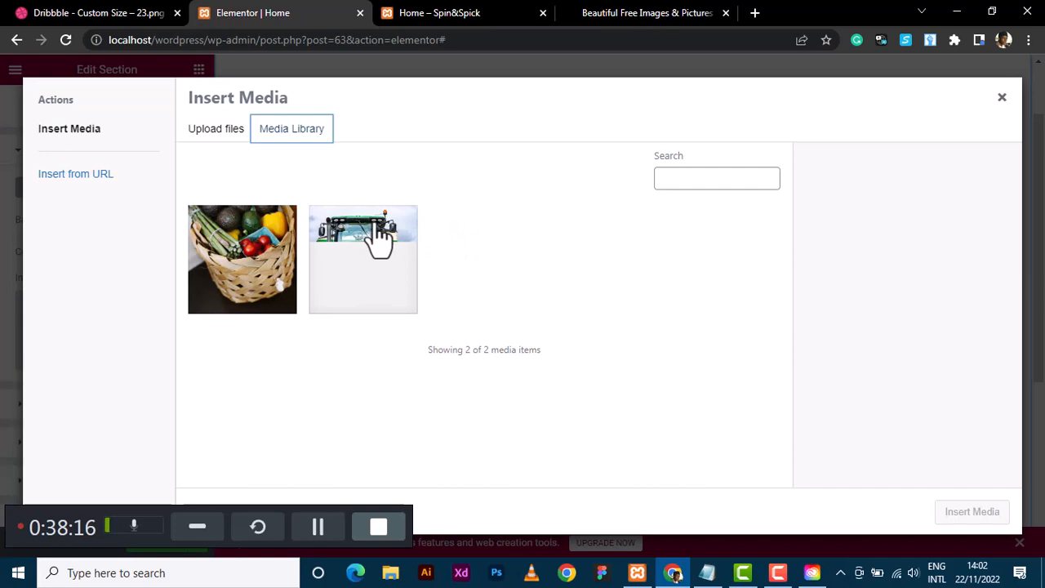
pyautogui.click(380, 236)
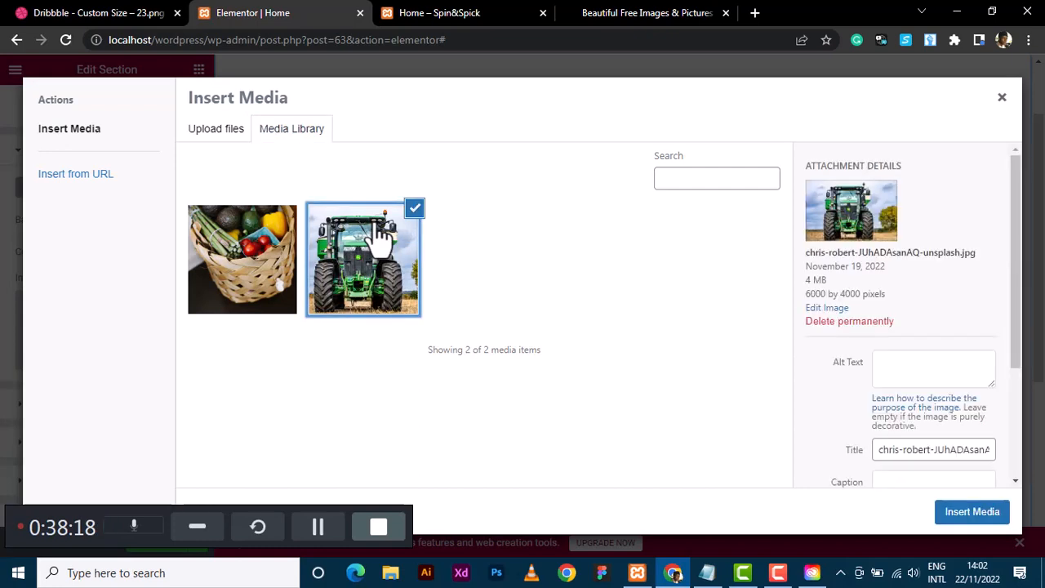
pyautogui.click(966, 514)
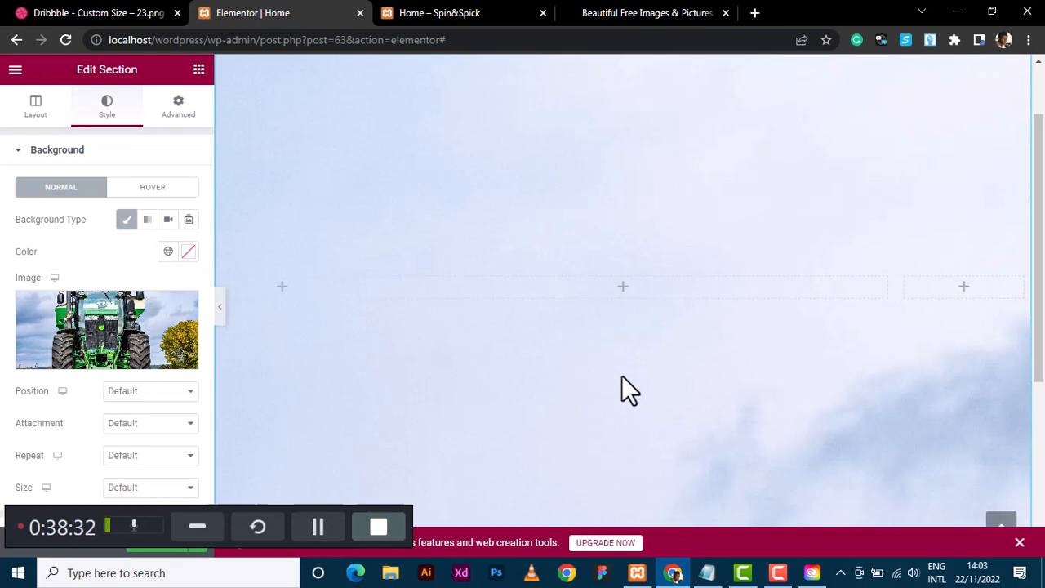
pyautogui.scroll(-3, 621, 377)
pyautogui.scroll(1, 215, 334)
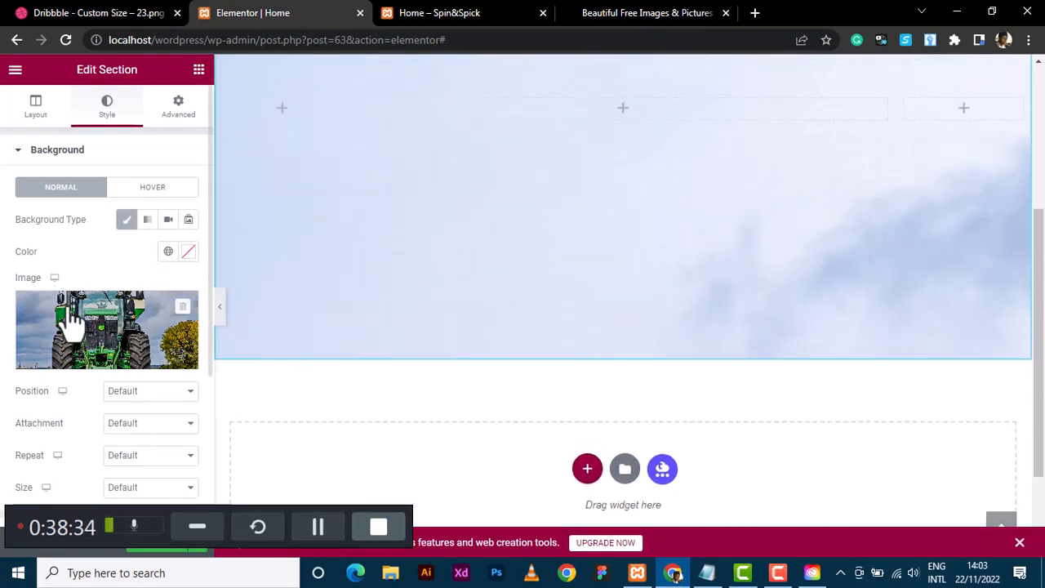
pyautogui.scroll(1, 677, 175)
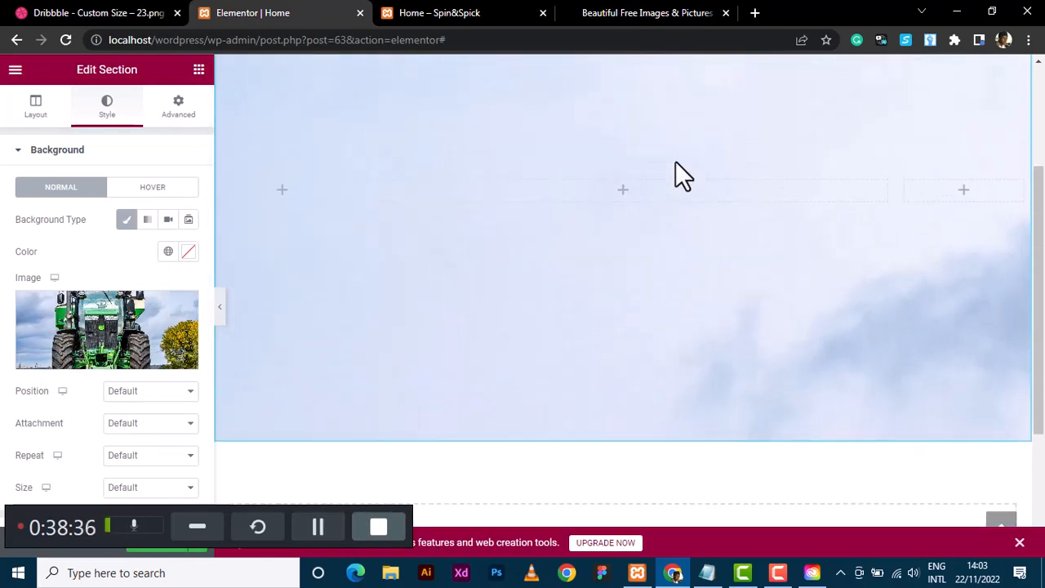
# Set the tractor background image's size to Cover in the hero section.
pyautogui.scroll(1, 677, 174)
pyautogui.scroll(-1, 677, 175)
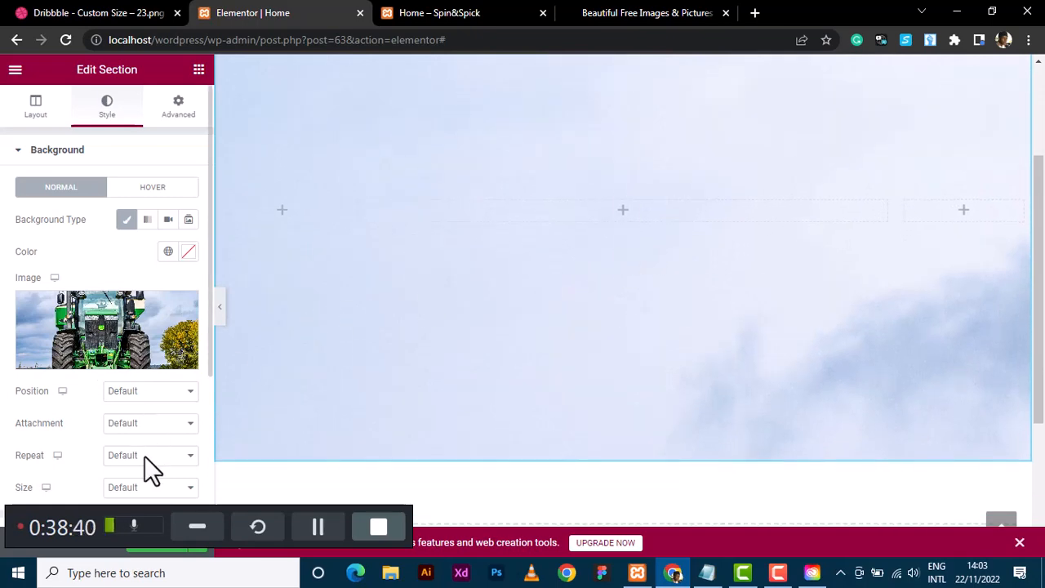
pyautogui.scroll(-1, 153, 490)
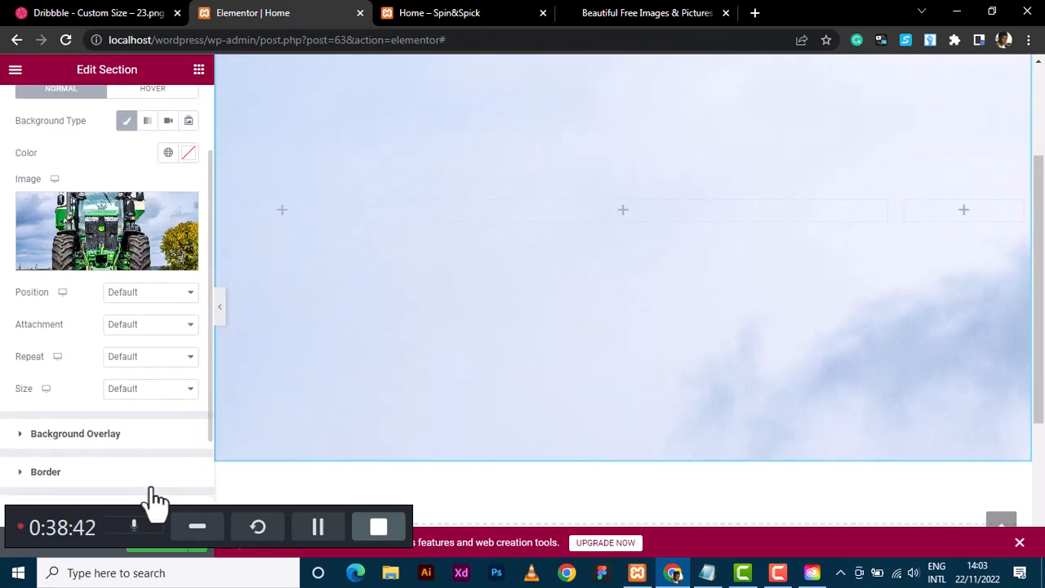
pyautogui.click(145, 398)
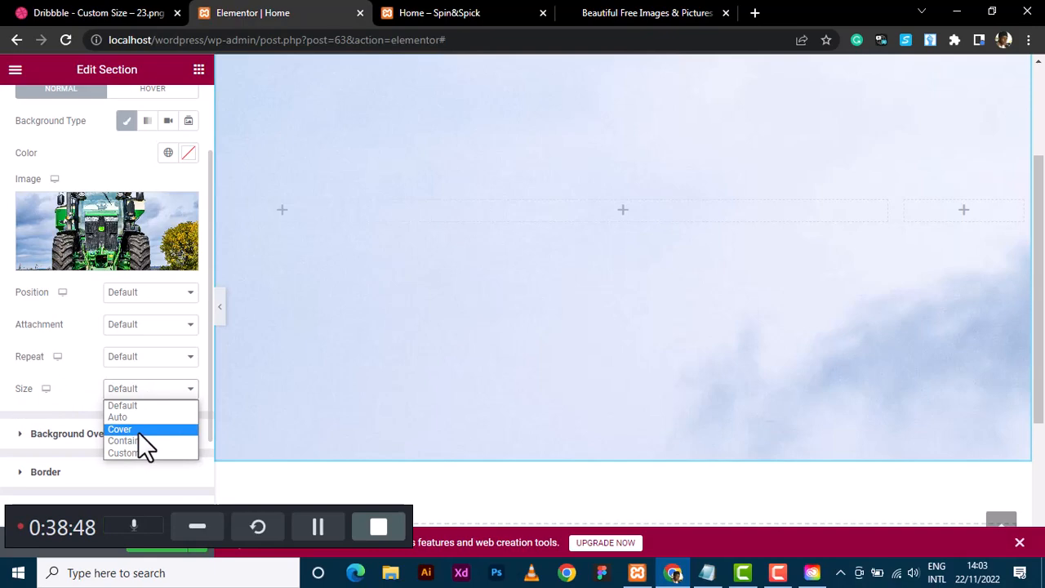
pyautogui.click(138, 432)
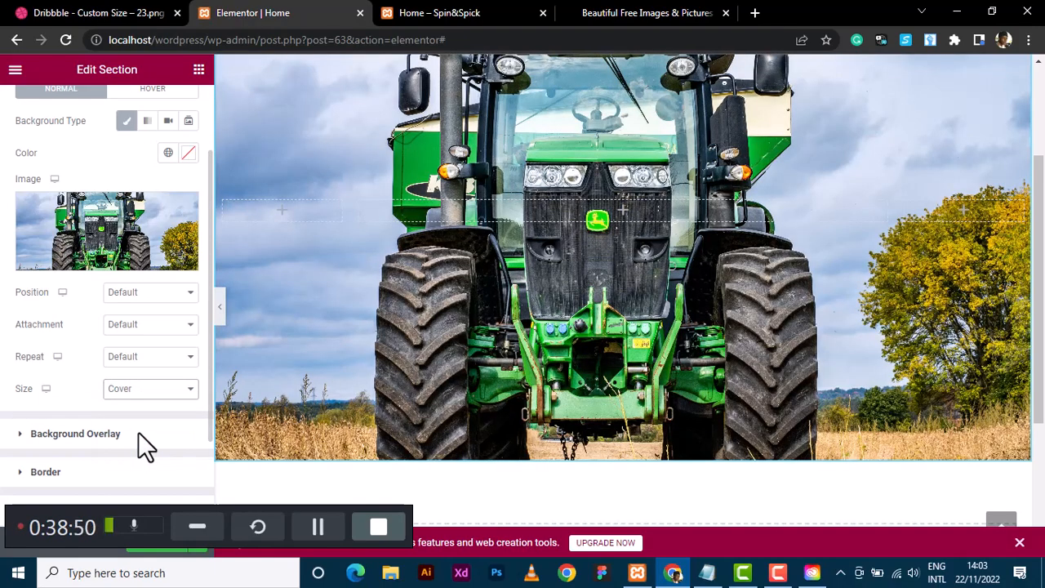
pyautogui.scroll(1, 375, 407)
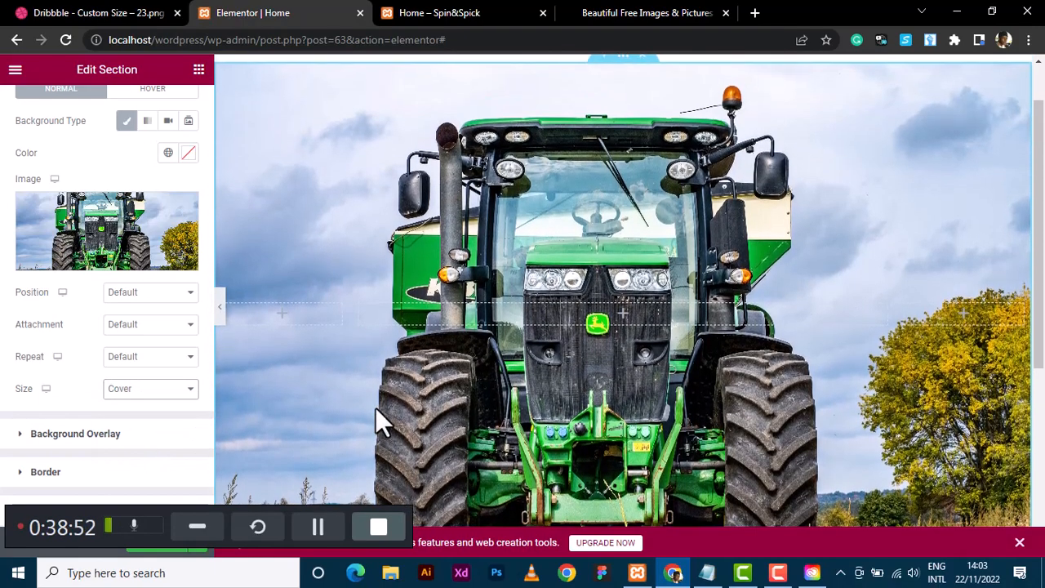
pyautogui.scroll(-1, 376, 408)
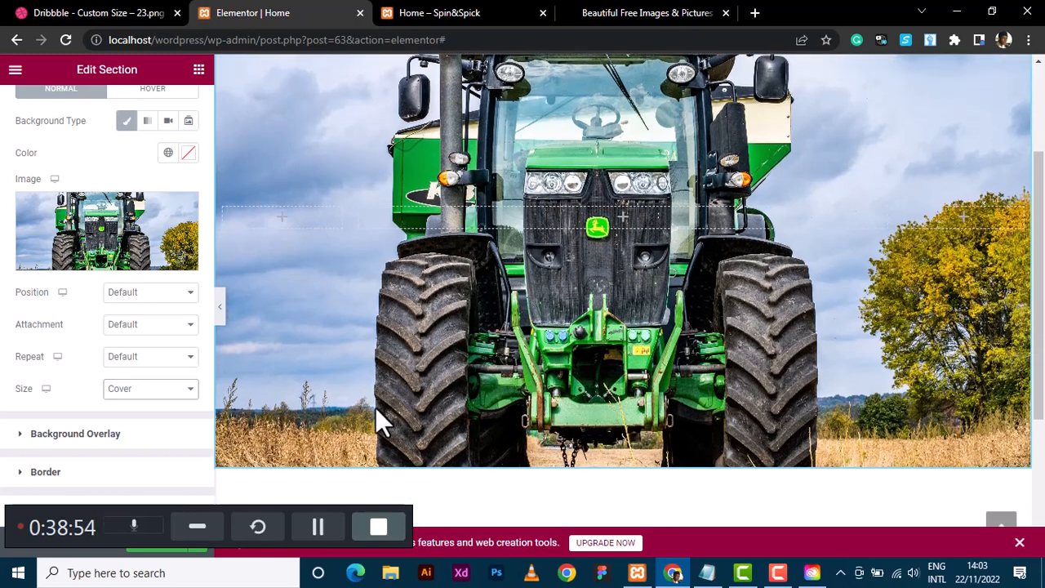
pyautogui.scroll(1, 375, 408)
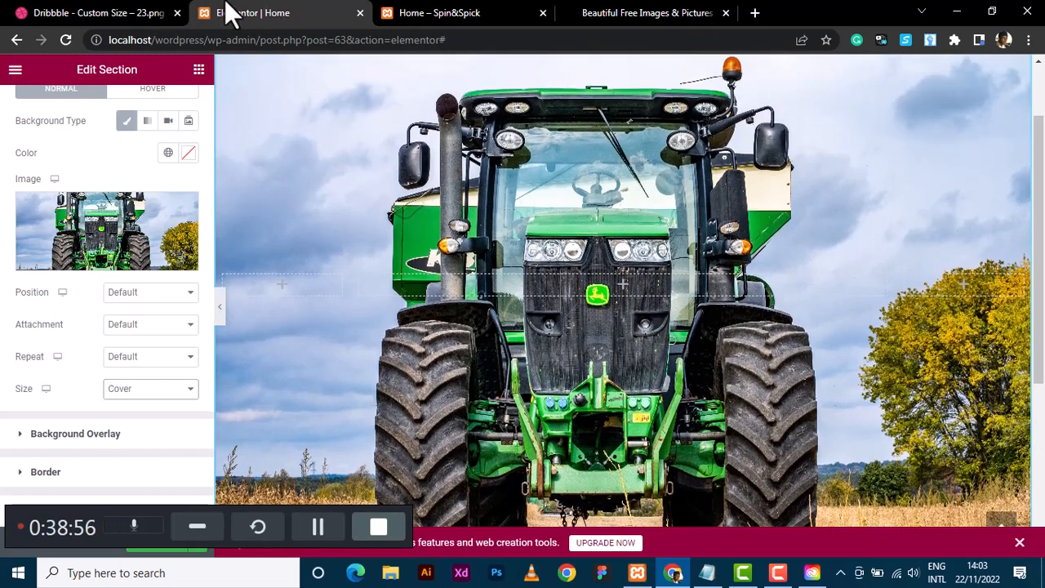
# Check the Agromate reference design on Dribbble, then give the tractor section a classic background overlay in dark green.
pyautogui.click(61, 8)
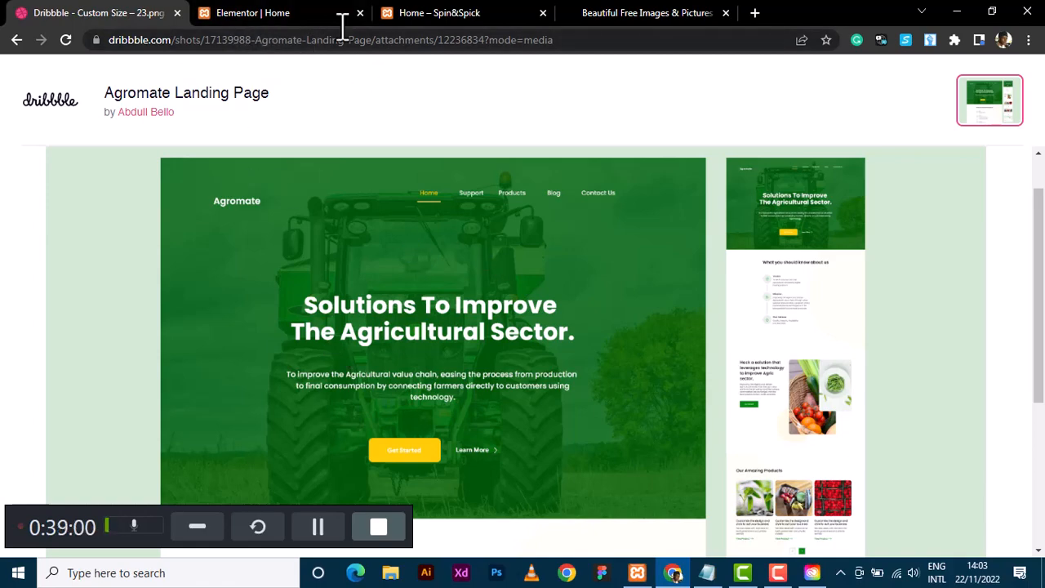
pyautogui.click(276, 13)
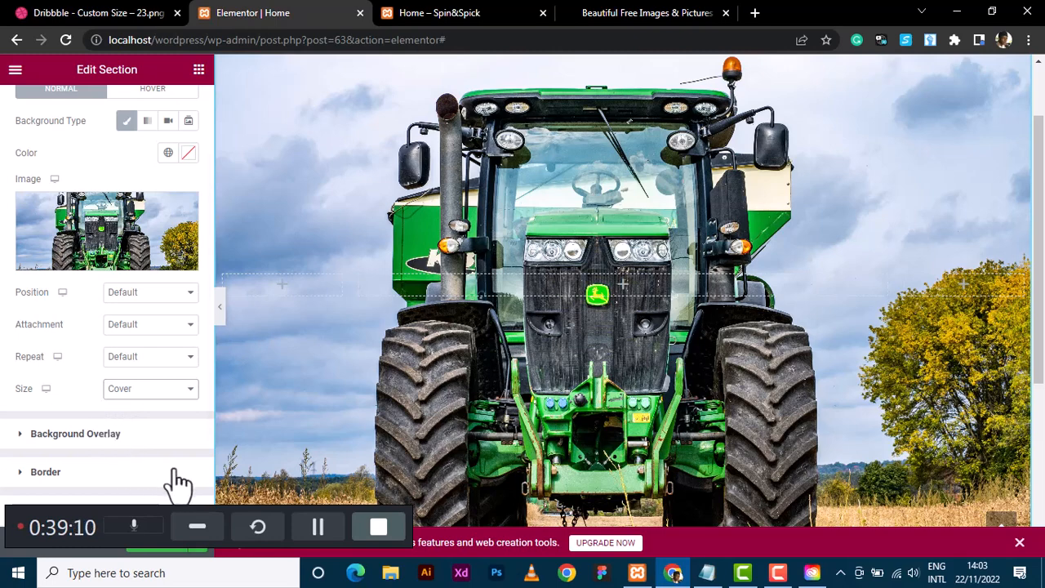
pyautogui.click(111, 433)
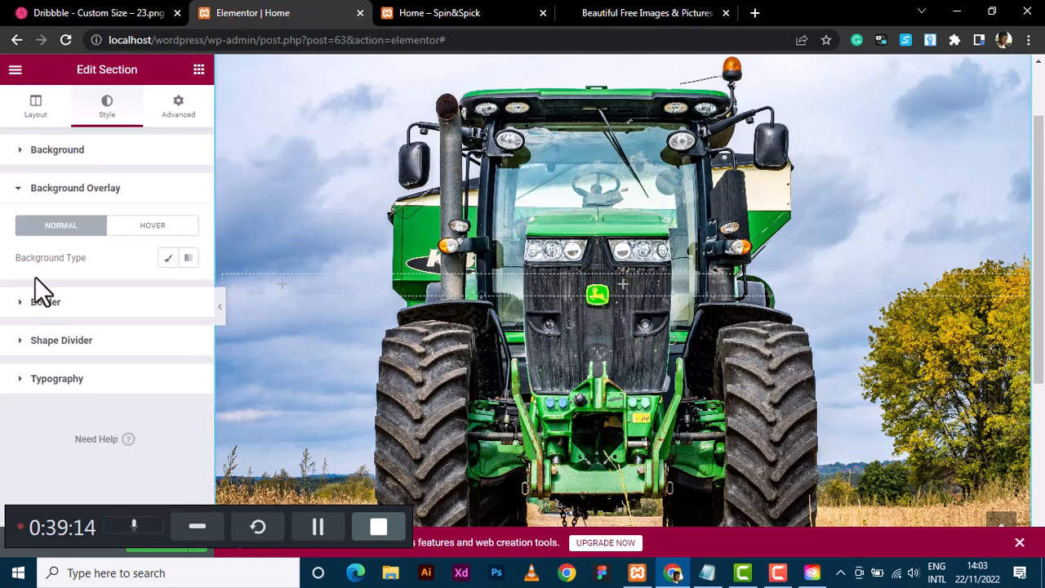
pyautogui.click(166, 259)
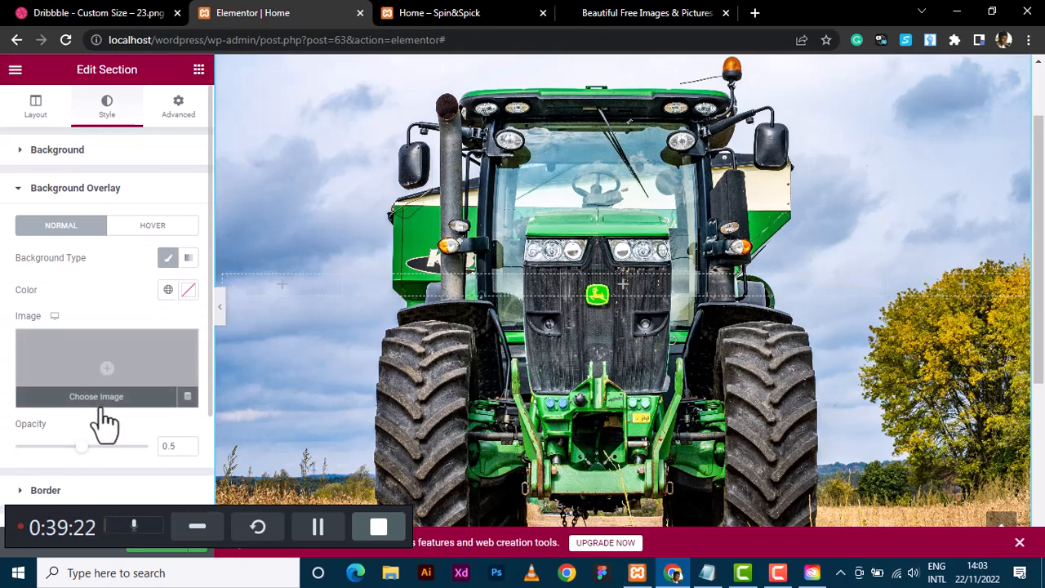
pyautogui.click(187, 296)
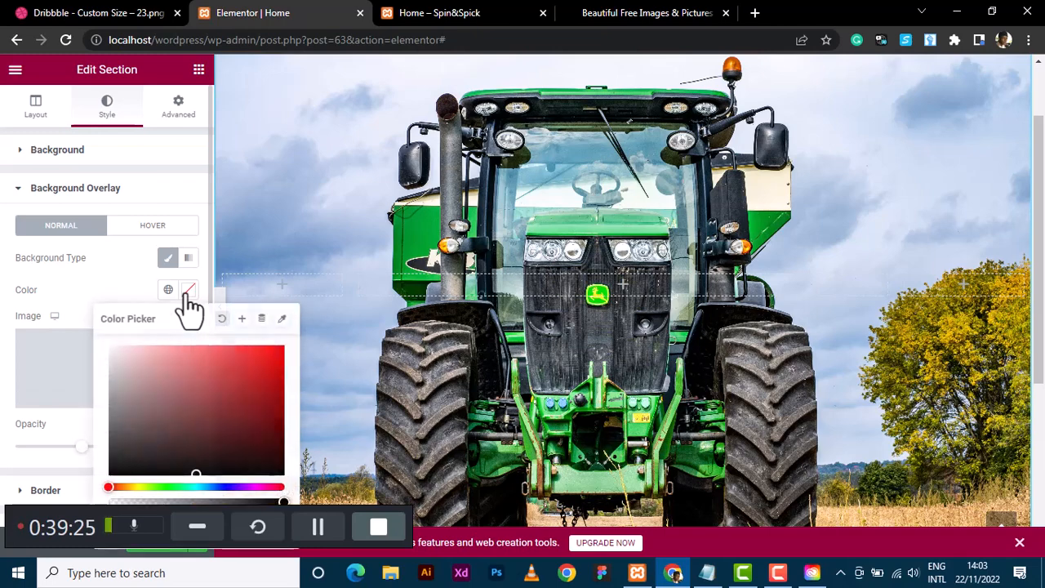
pyautogui.click(176, 487)
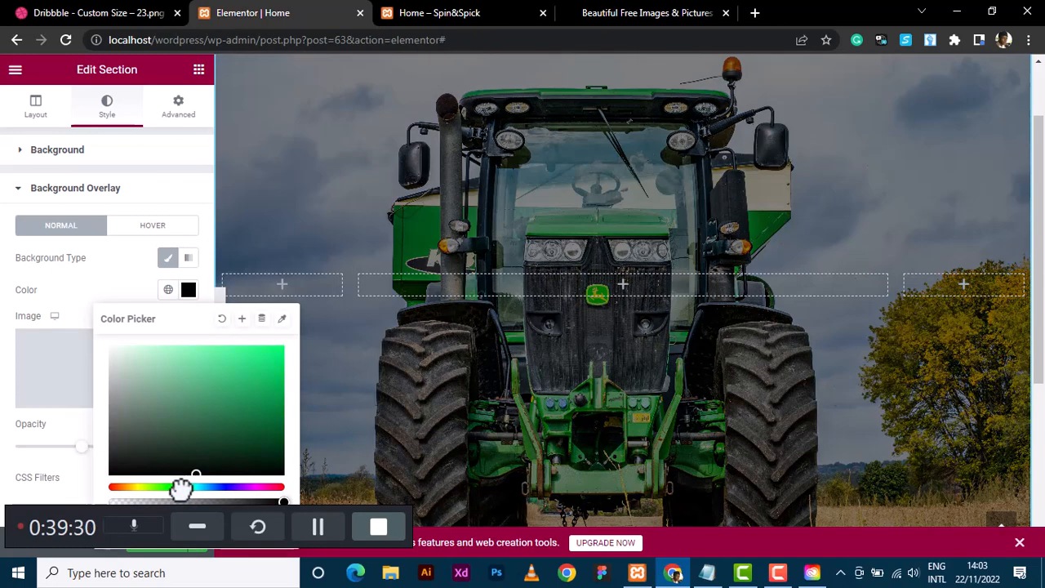
pyautogui.moveTo(181, 488); pyautogui.dragTo(167, 487)
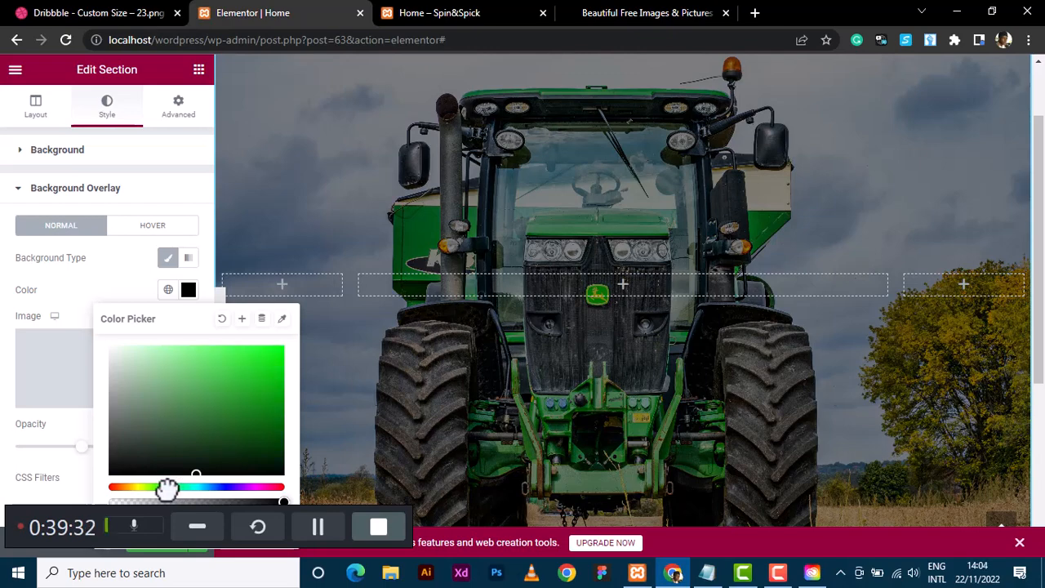
pyautogui.click(274, 409)
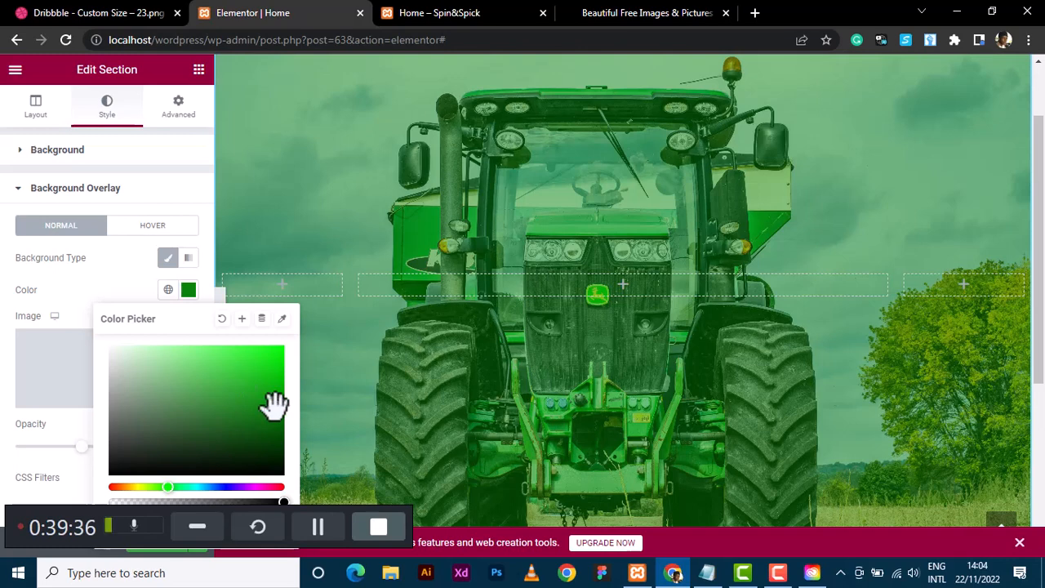
pyautogui.click(283, 421)
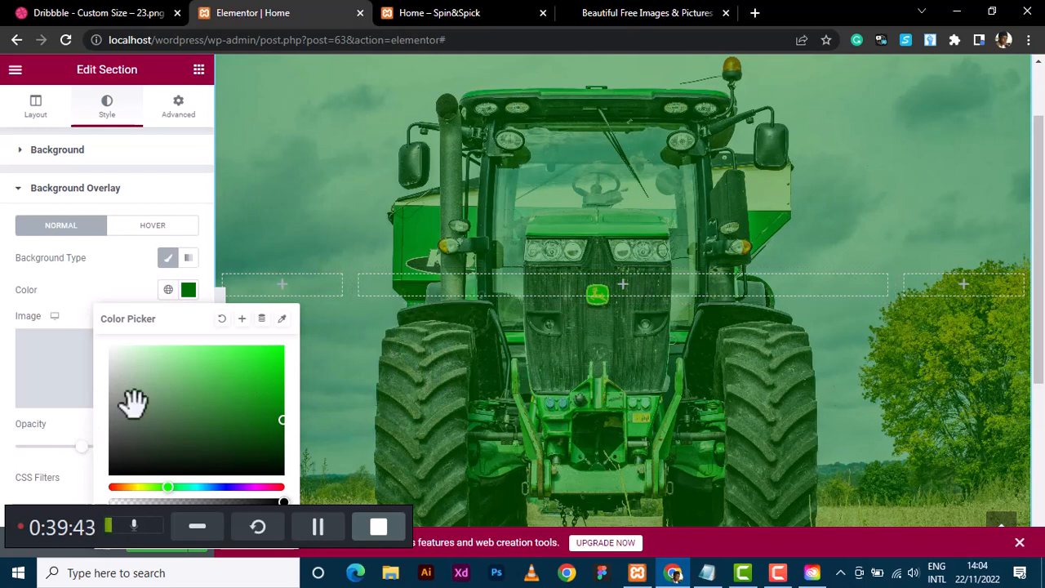
# Set the green background overlay's opacity to 0.8 and compare the section with the Agromate reference design.
pyautogui.click(76, 448)
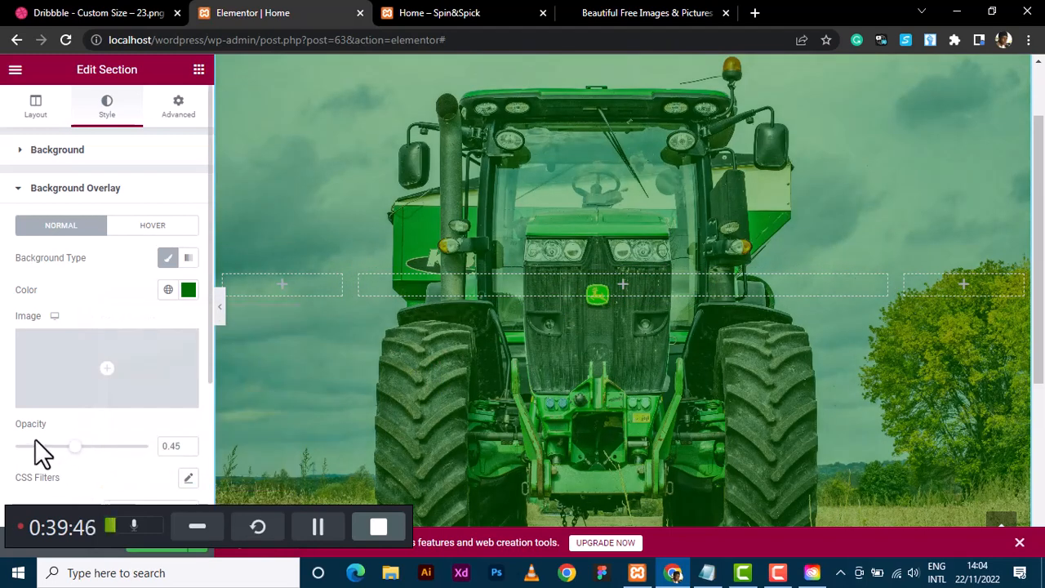
pyautogui.moveTo(79, 447); pyautogui.dragTo(108, 451)
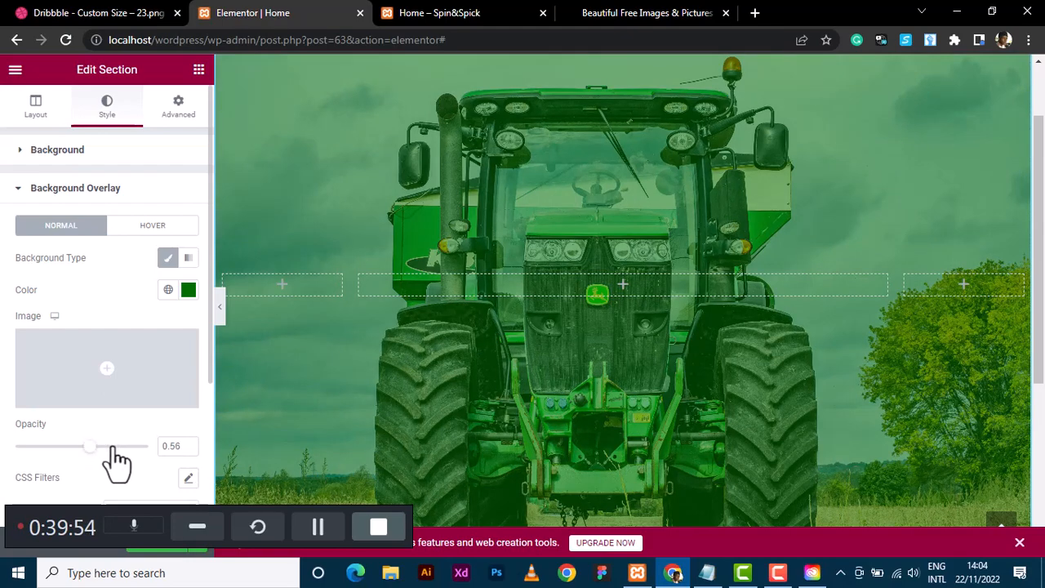
pyautogui.click(114, 448)
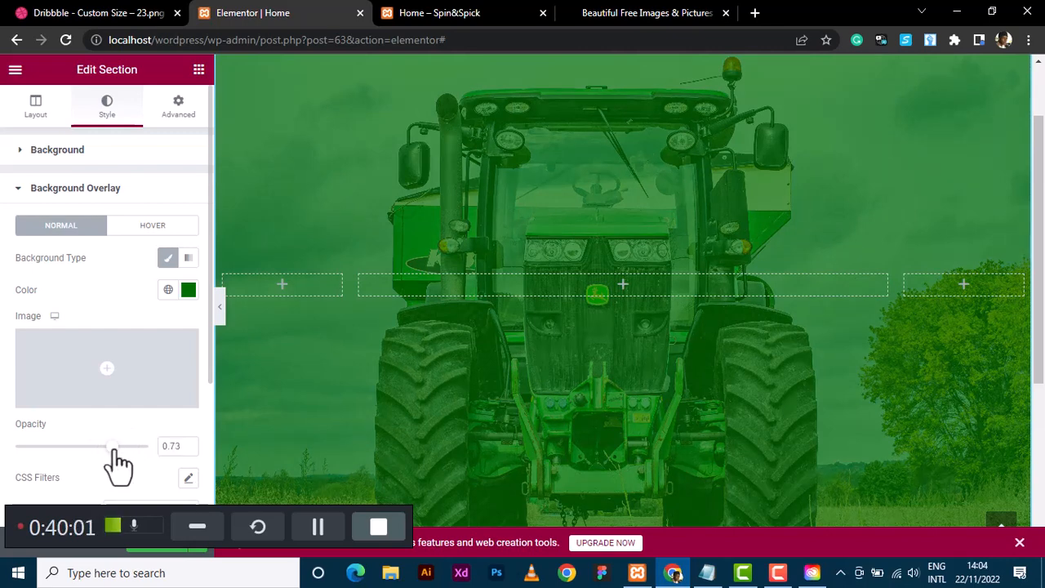
pyautogui.click(122, 447)
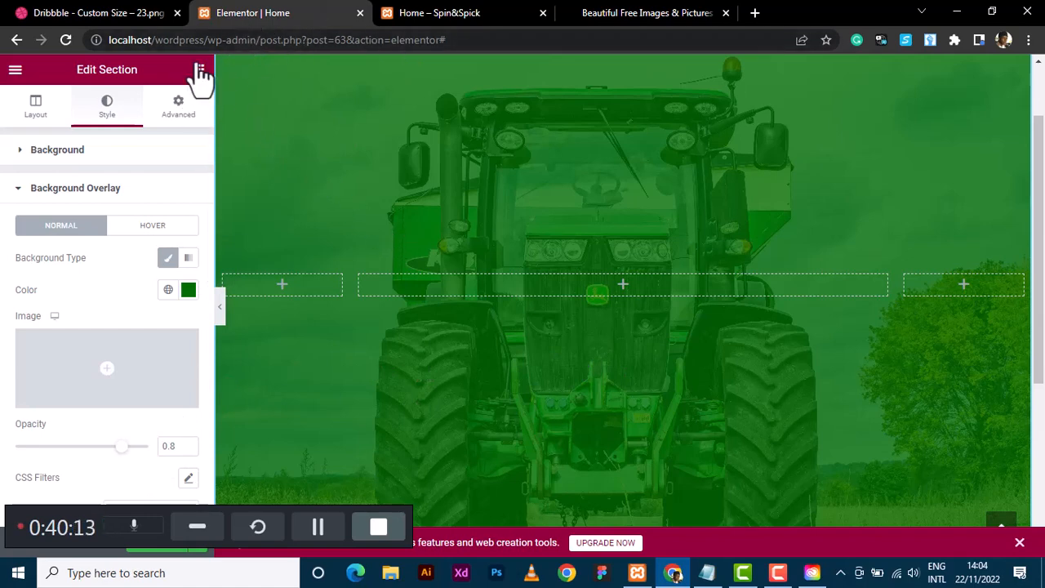
pyautogui.click(80, 10)
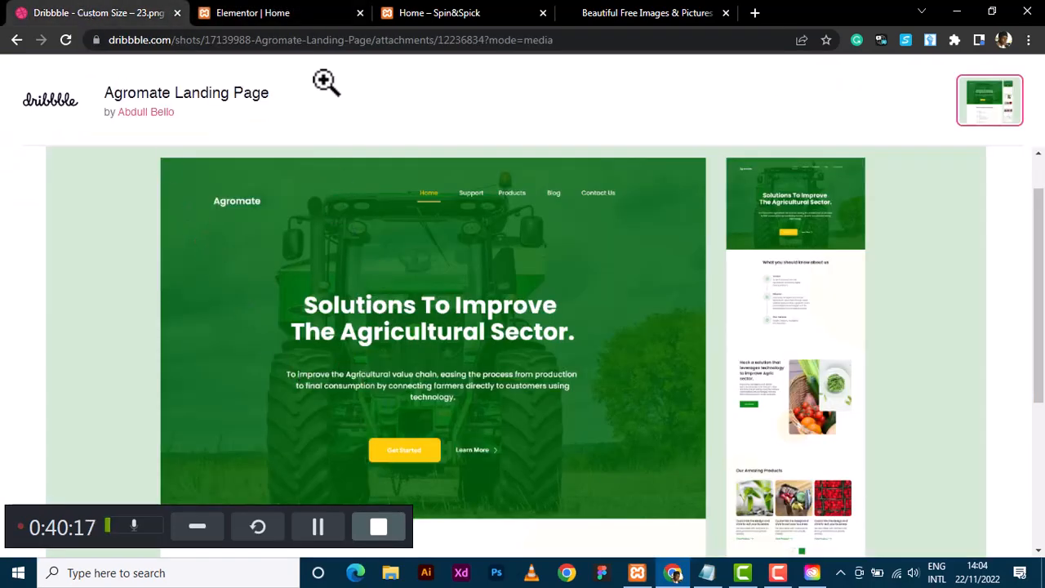
pyautogui.click(310, 11)
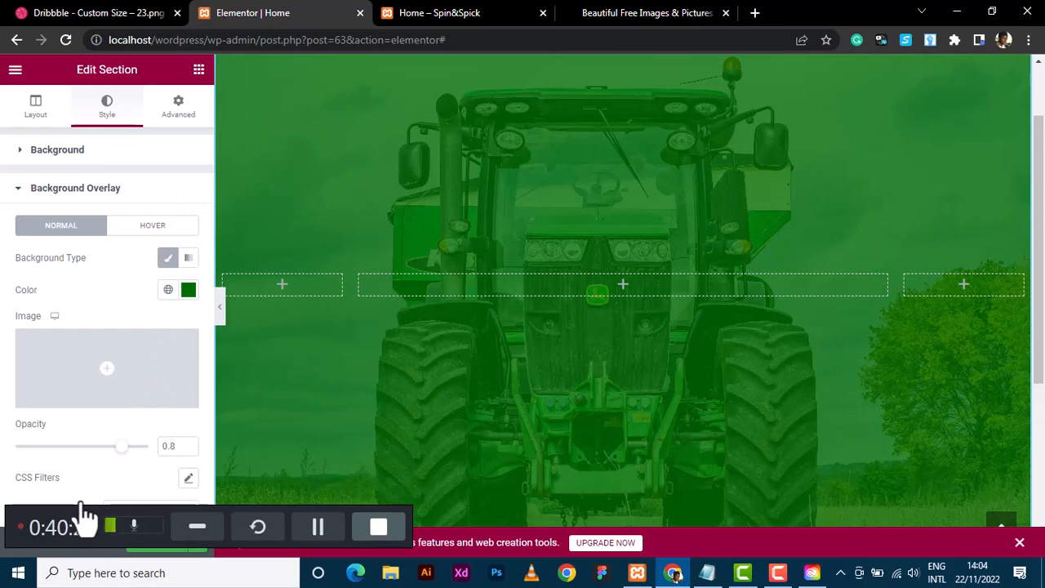
# Add a Heading widget to the middle column of the tractor section, after checking the reference design's hero text.
pyautogui.hotkey('ctrl', 's')
pyautogui.moveTo(71, 512); pyautogui.dragTo(64, 577)
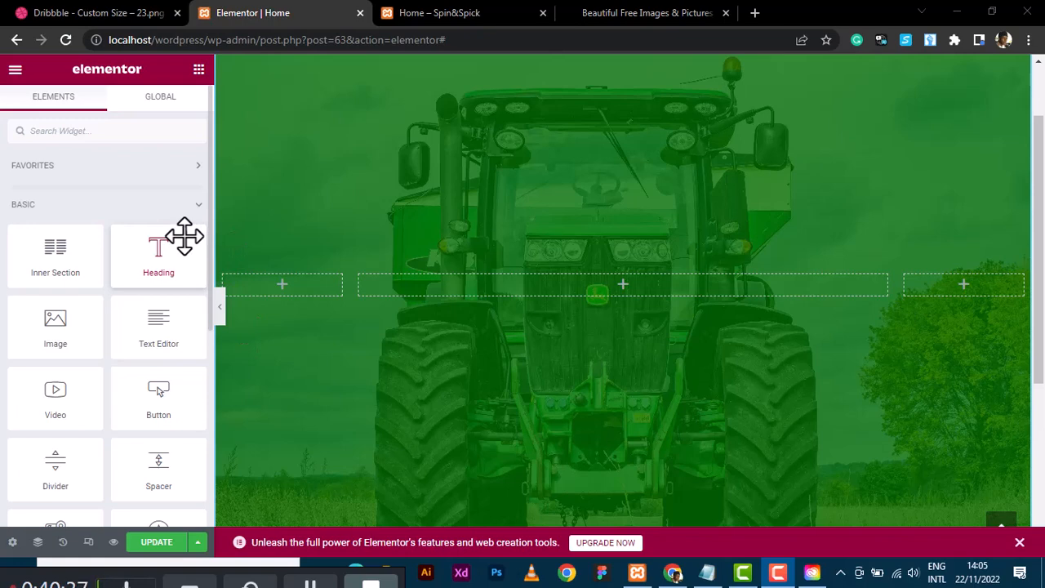
pyautogui.click(67, 10)
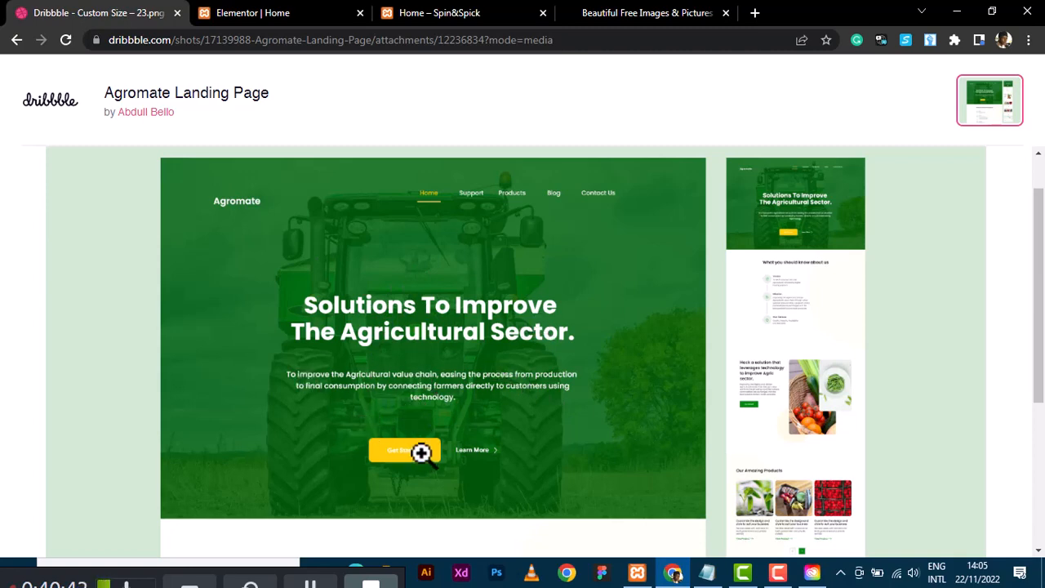
pyautogui.click(308, 14)
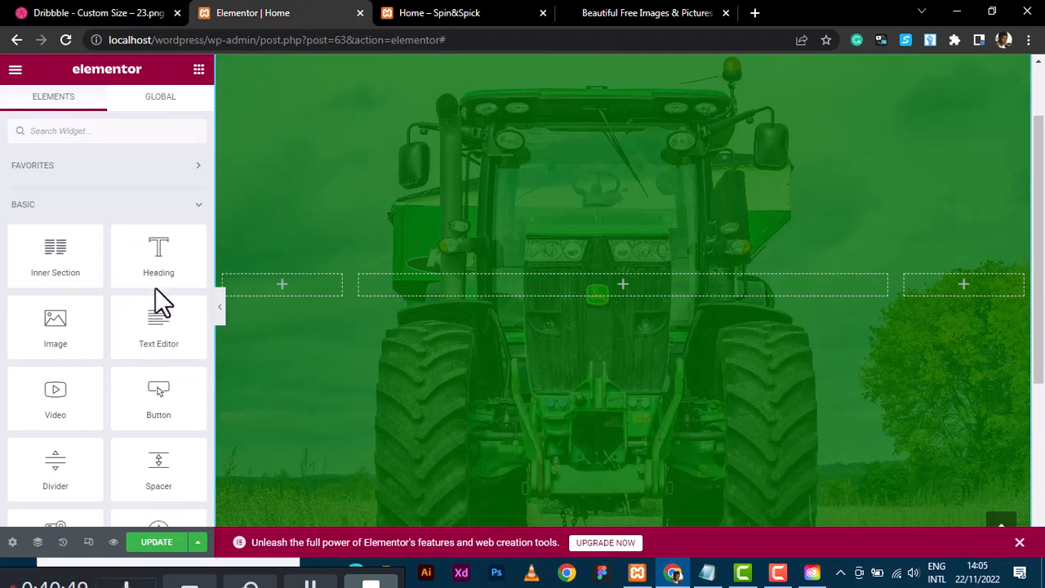
pyautogui.moveTo(155, 266); pyautogui.dragTo(455, 294)
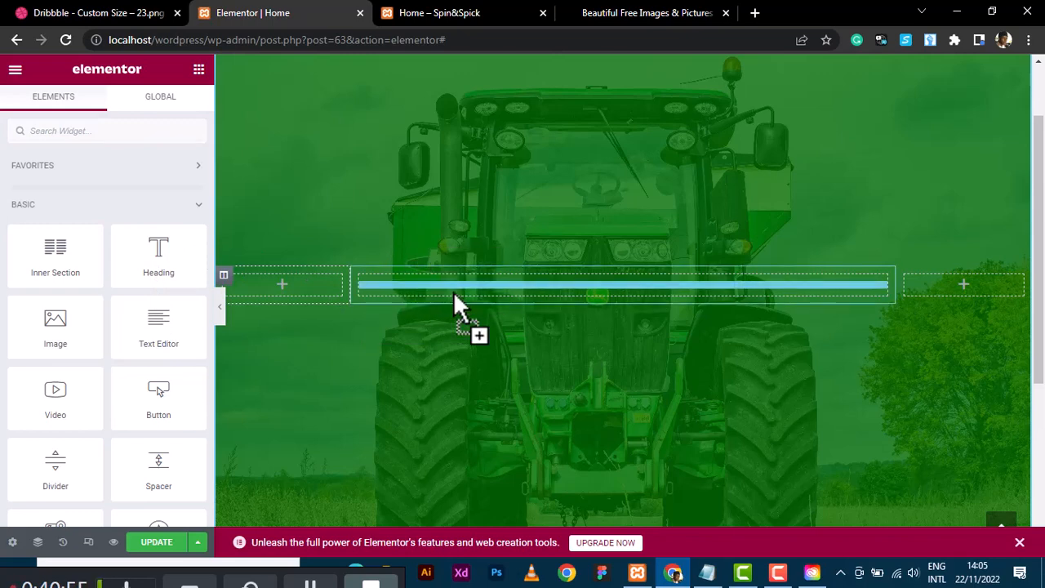
pyautogui.moveTo(454, 296); pyautogui.dragTo(454, 295)
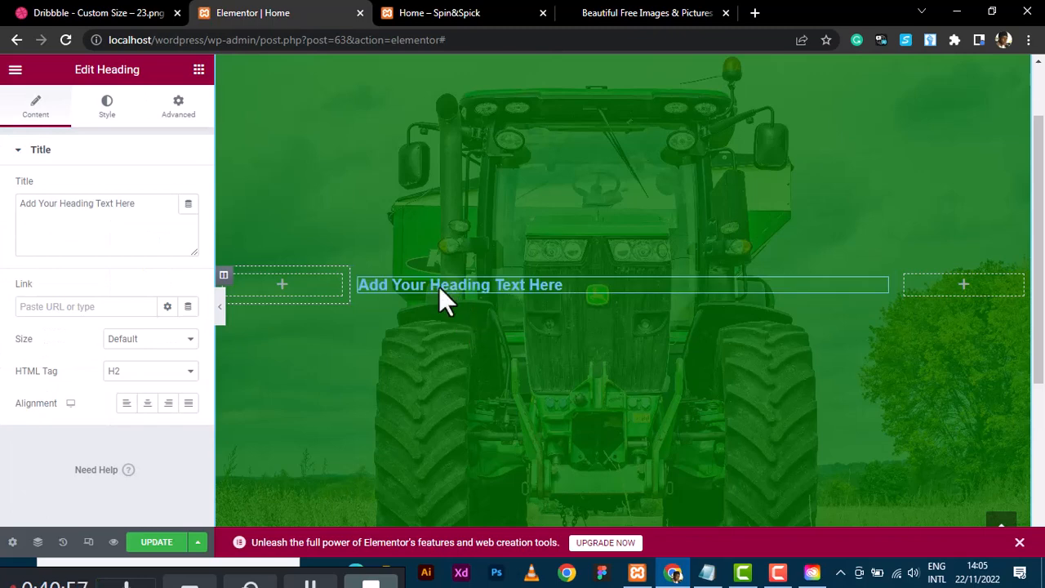
# Change the heading's title to "Solution To Improve The Agricultural Sector" and align it to the center.
pyautogui.moveTo(151, 203); pyautogui.dragTo(13, 205)
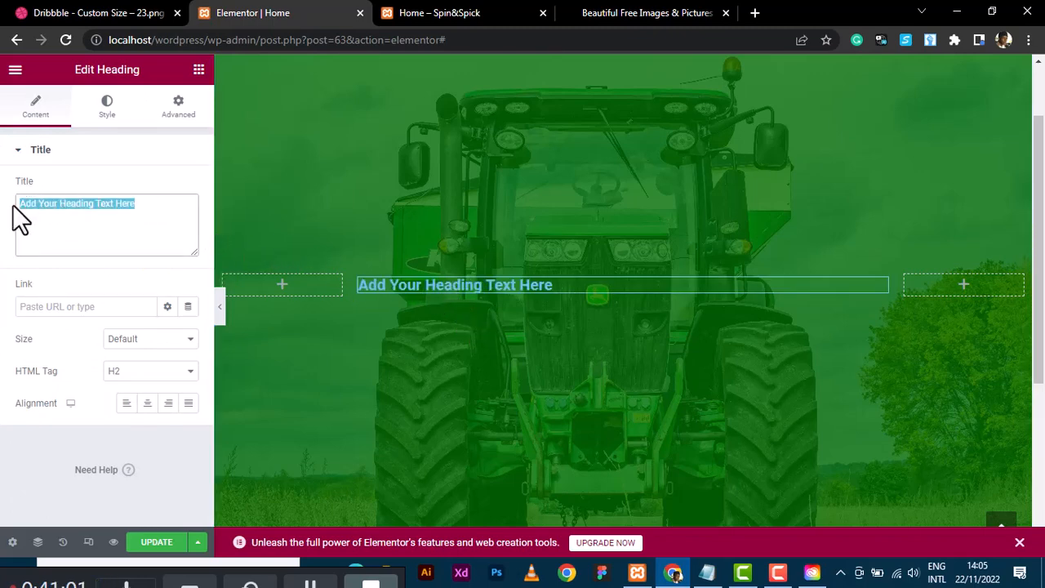
pyautogui.write('So')
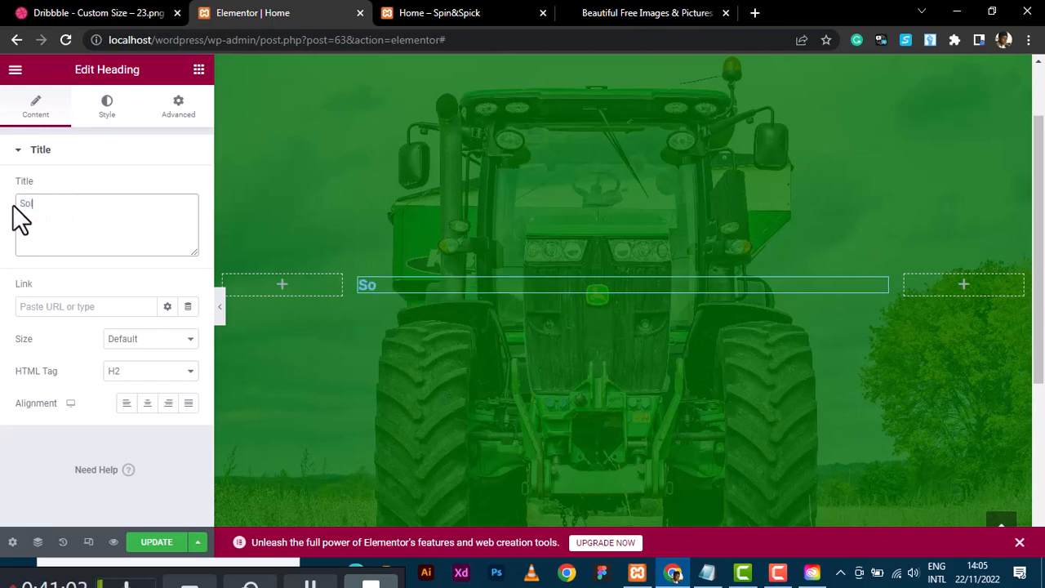
pyautogui.write('lto')
pyautogui.press('BackSpace')
pyautogui.write('ution To I')
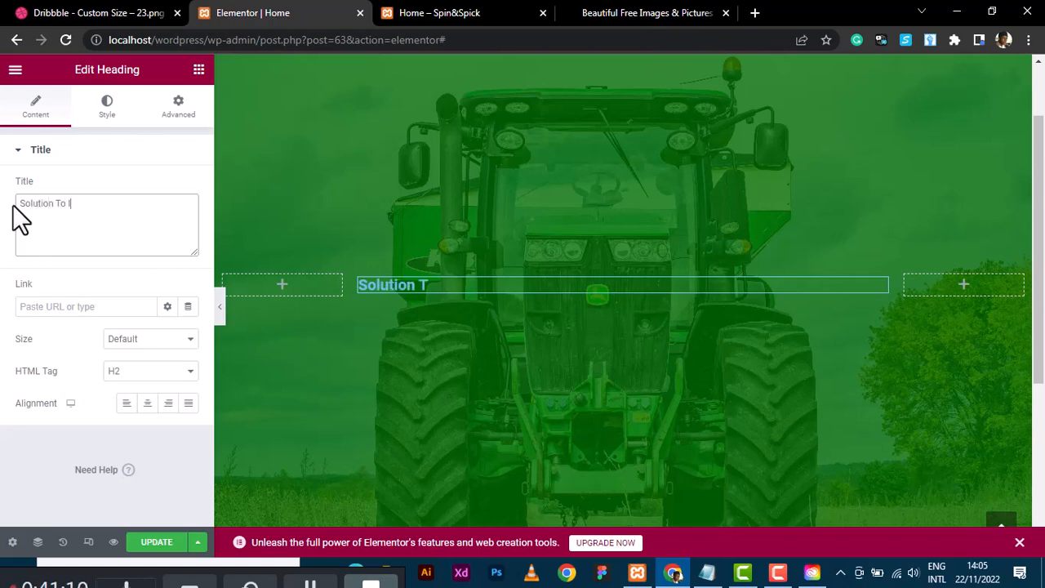
pyautogui.write('mprove ')
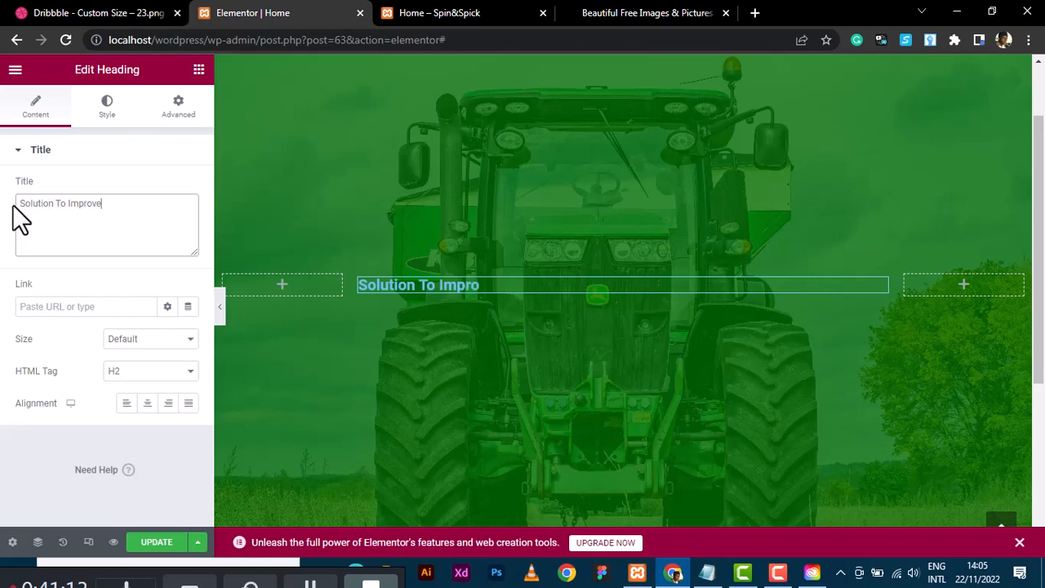
pyautogui.write('The ')
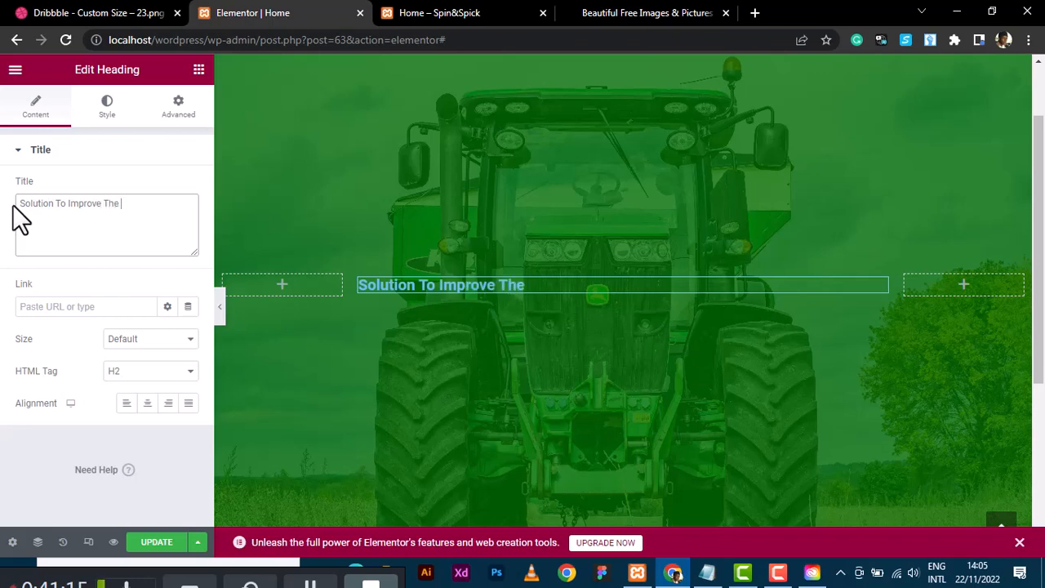
pyautogui.write('Agricultura')
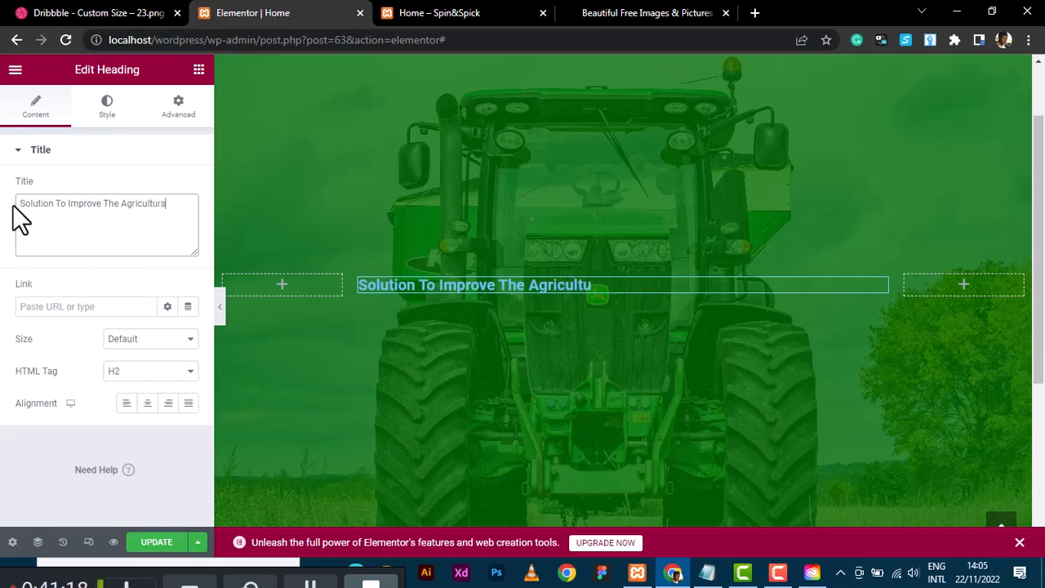
pyautogui.write('l Sector')
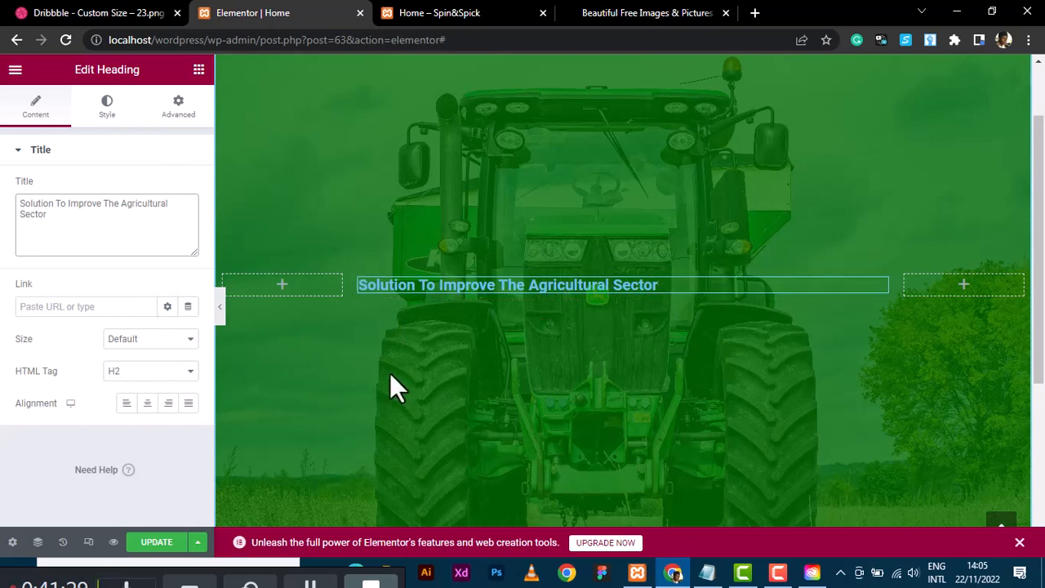
pyautogui.click(148, 402)
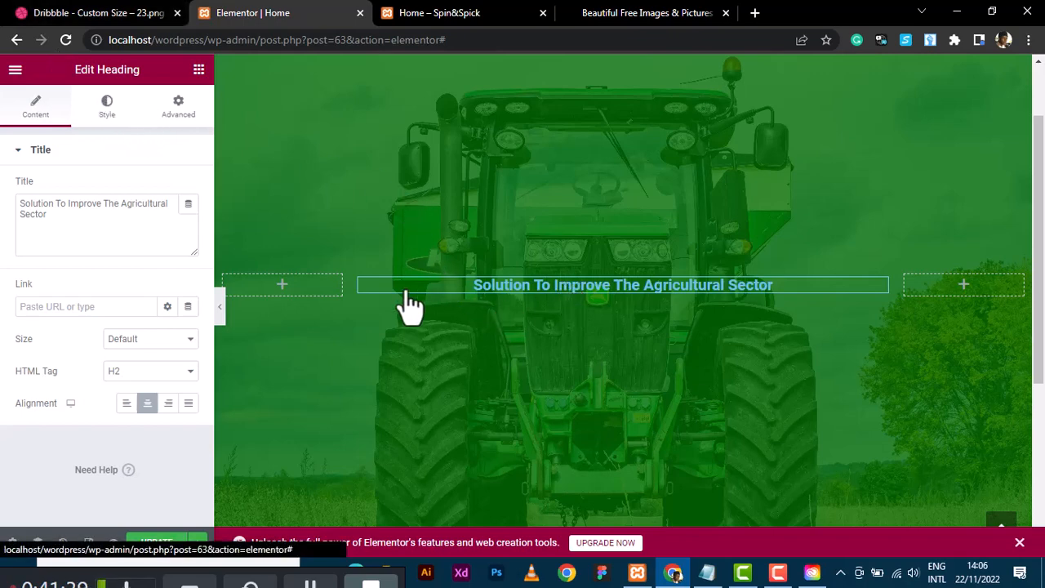
# Set the heading's text color to white, #FFFFFF.
pyautogui.click(107, 107)
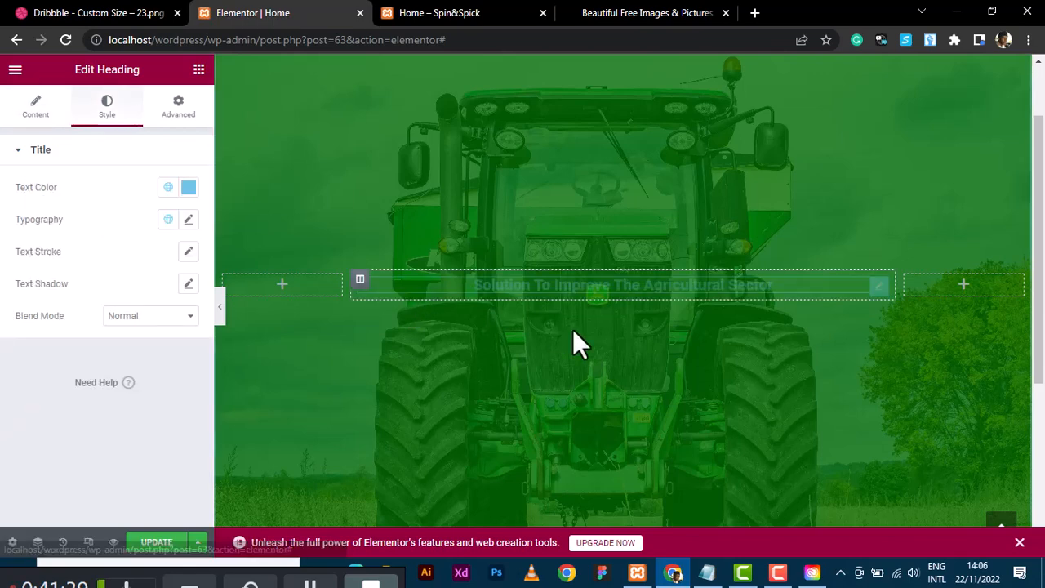
pyautogui.click(188, 190)
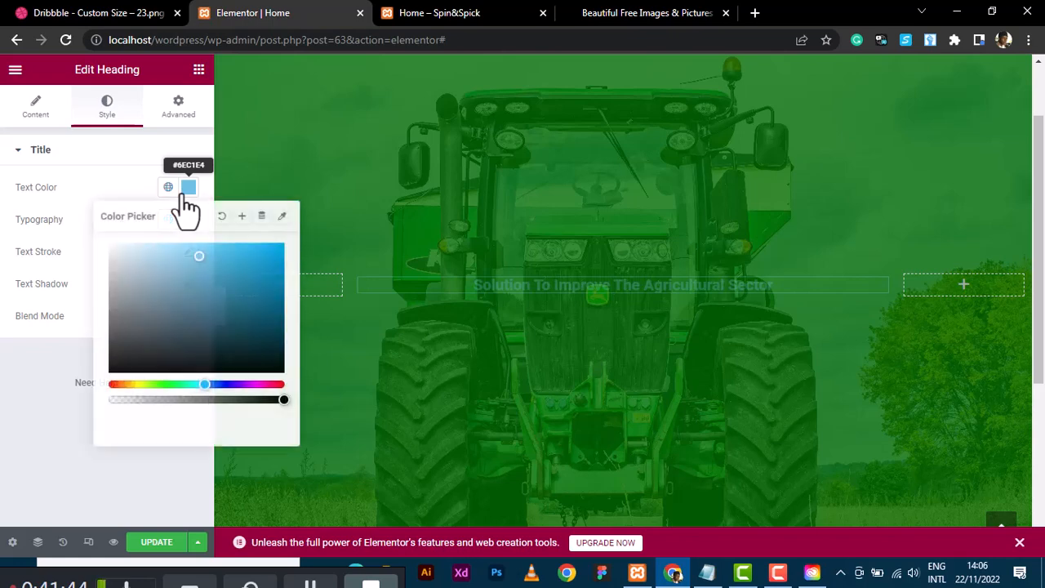
pyautogui.moveTo(112, 247); pyautogui.dragTo(90, 233)
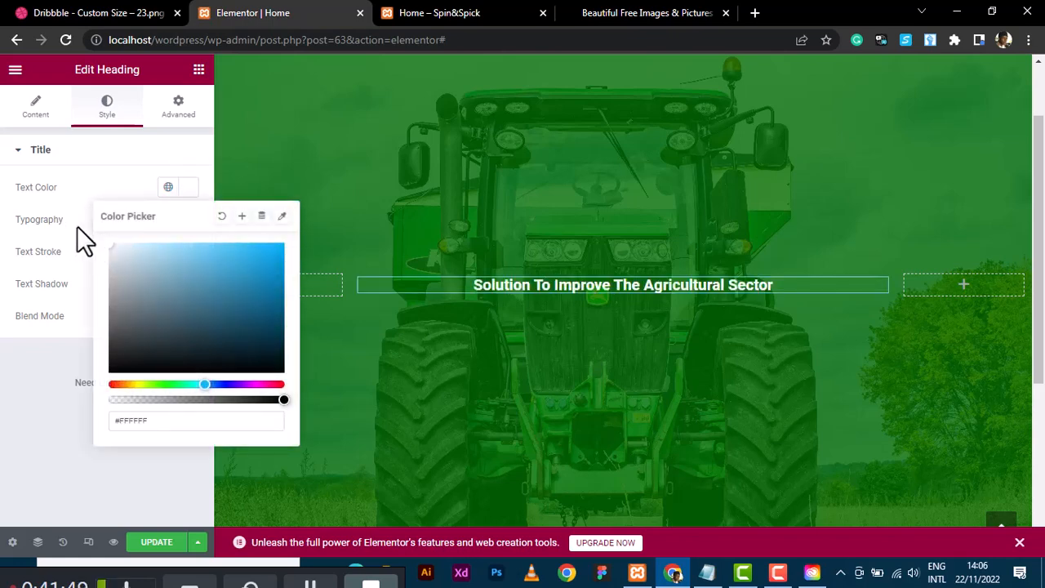
pyautogui.click(63, 214)
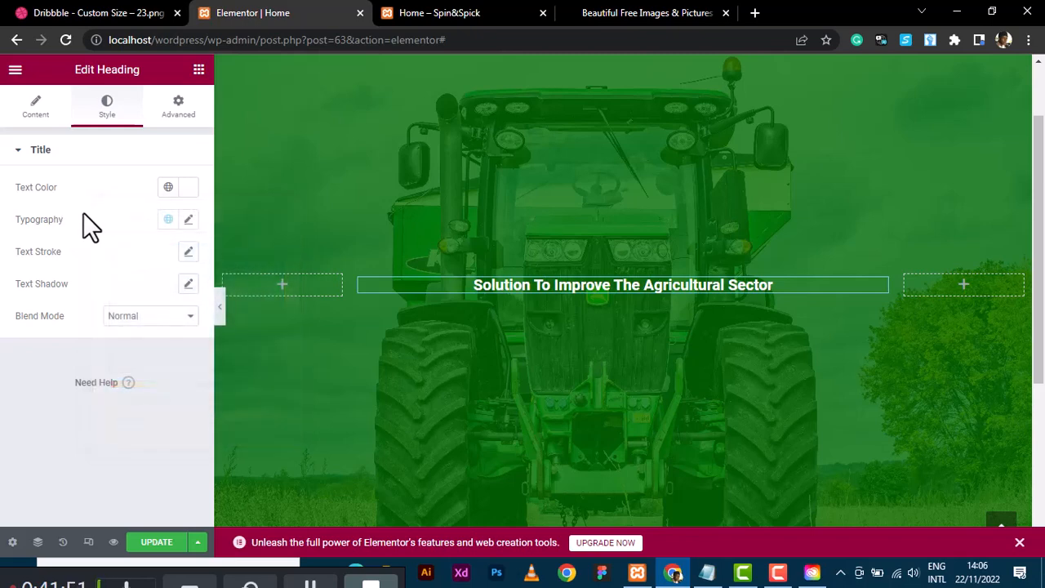
# Enlarge the heading's font size to 66 px and check it against the Agromate reference design.
pyautogui.click(189, 221)
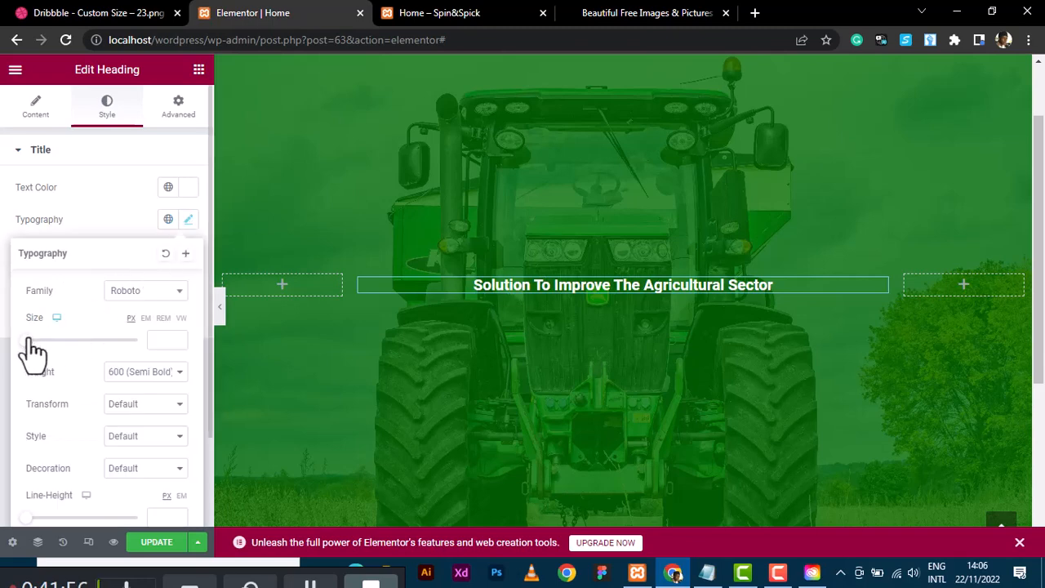
pyautogui.moveTo(38, 340); pyautogui.dragTo(65, 342)
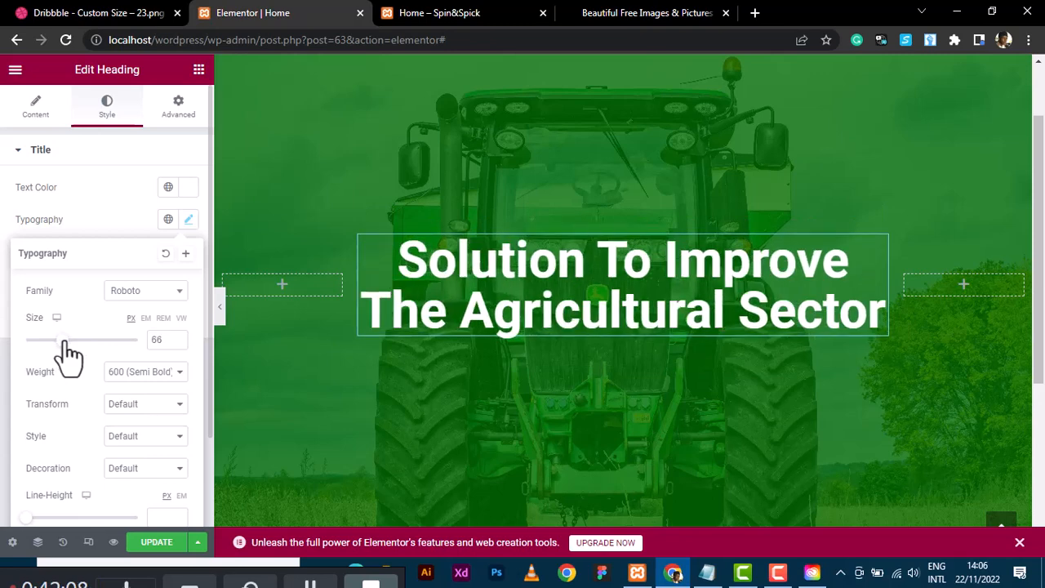
pyautogui.click(124, 11)
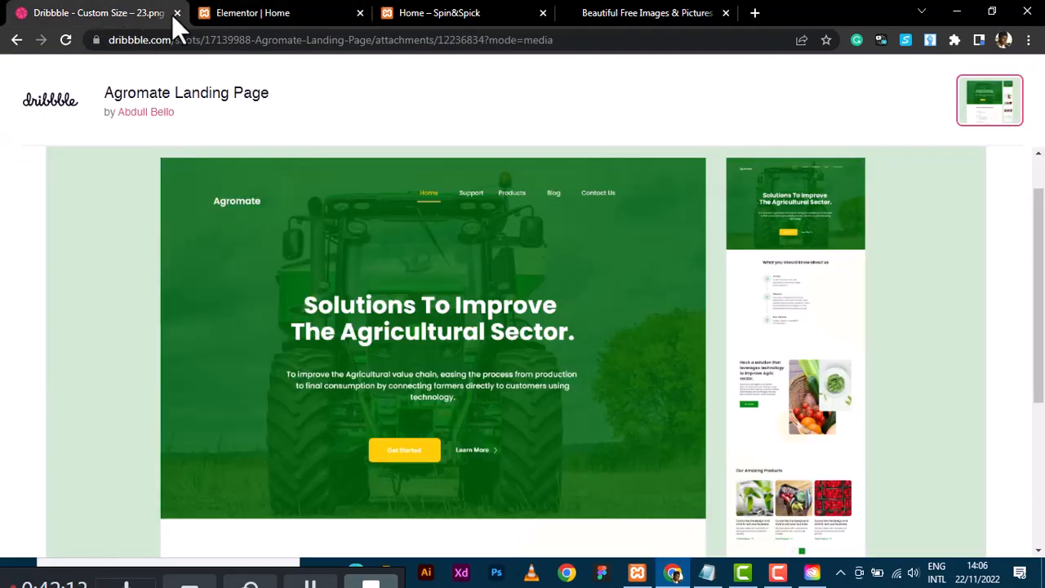
pyautogui.click(238, 11)
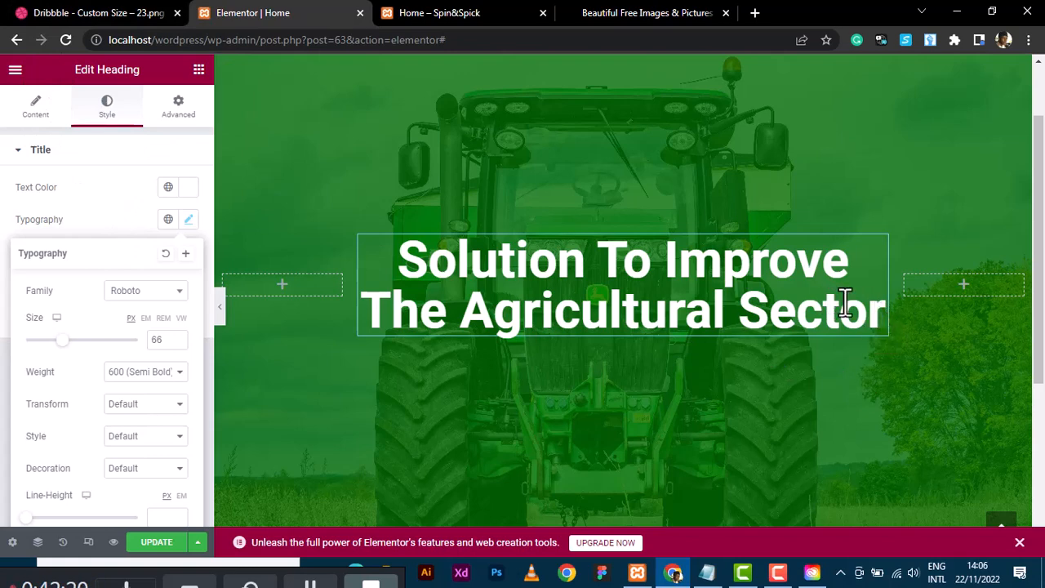
# Add a period after "Sector" at the end of the heading text.
pyautogui.doubleClick(881, 313)
pyautogui.click(881, 312)
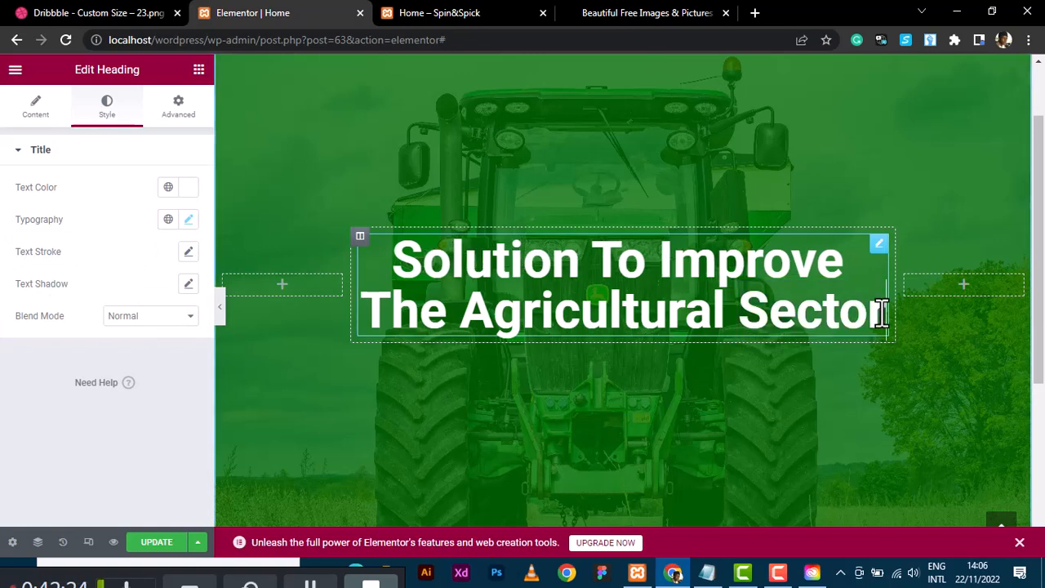
pyautogui.write('.')
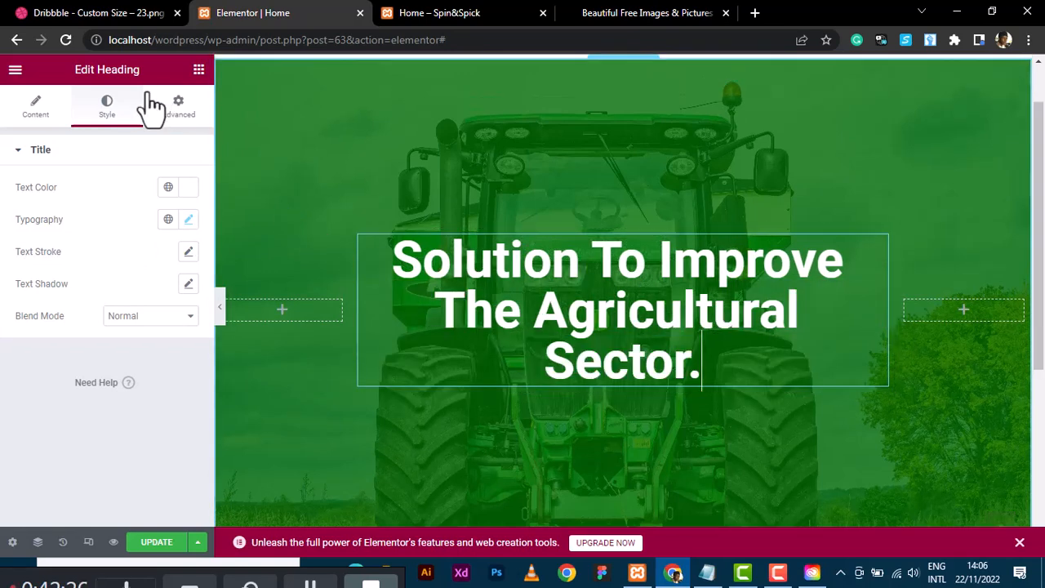
# Set the heading's font size to 65 px and compare it with the Agromate reference design.
pyautogui.click(189, 223)
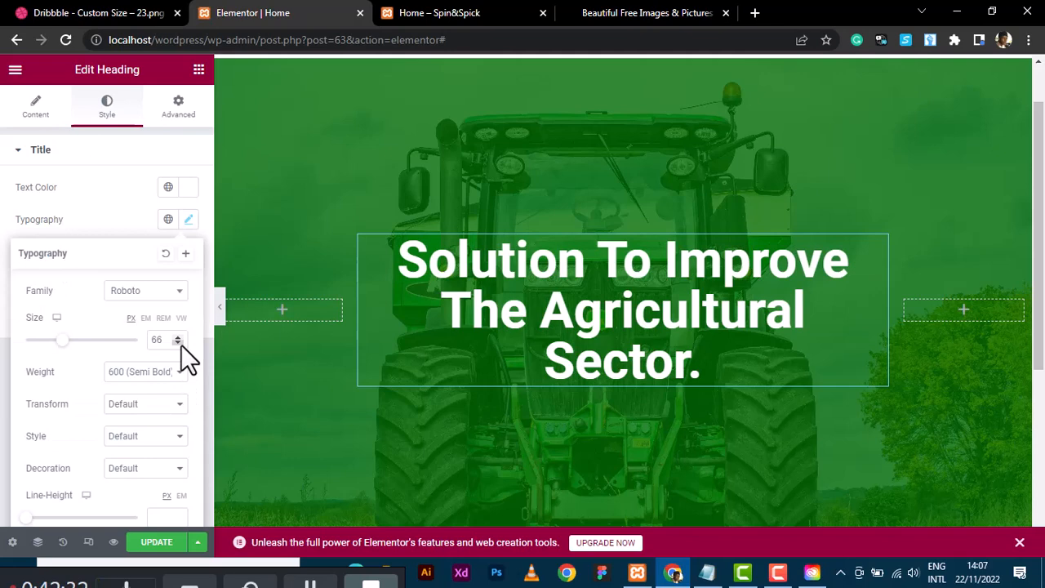
pyautogui.click(179, 343)
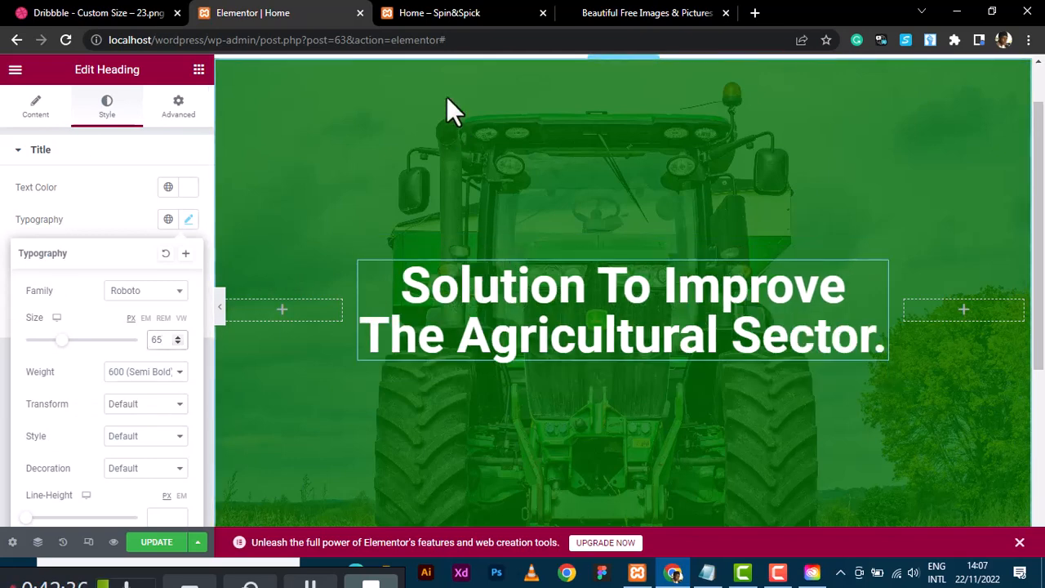
pyautogui.click(106, 14)
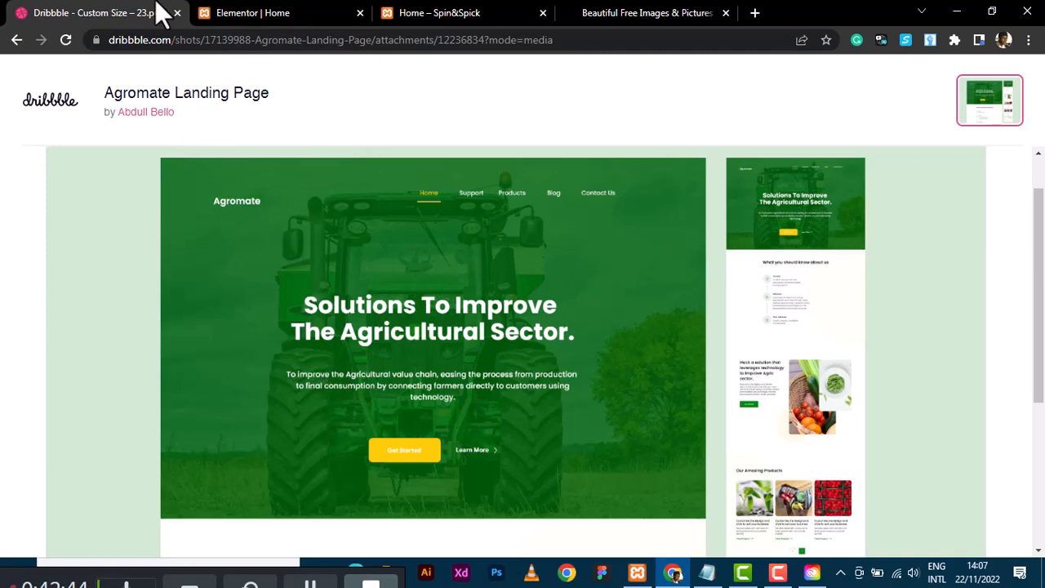
pyautogui.click(296, 13)
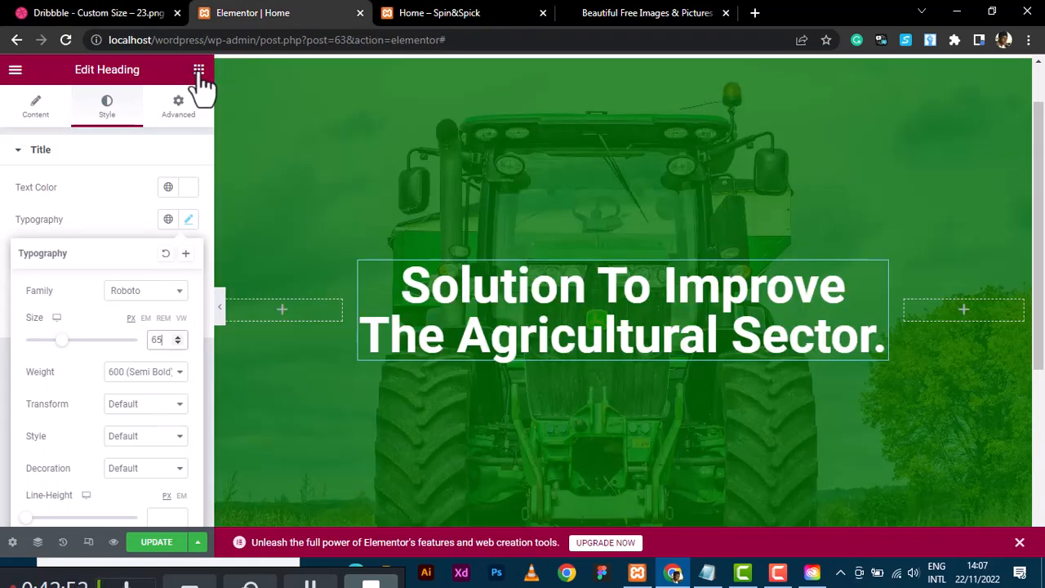
# Add a Text Editor widget below the heading and a Button widget beneath that text.
pyautogui.click(198, 71)
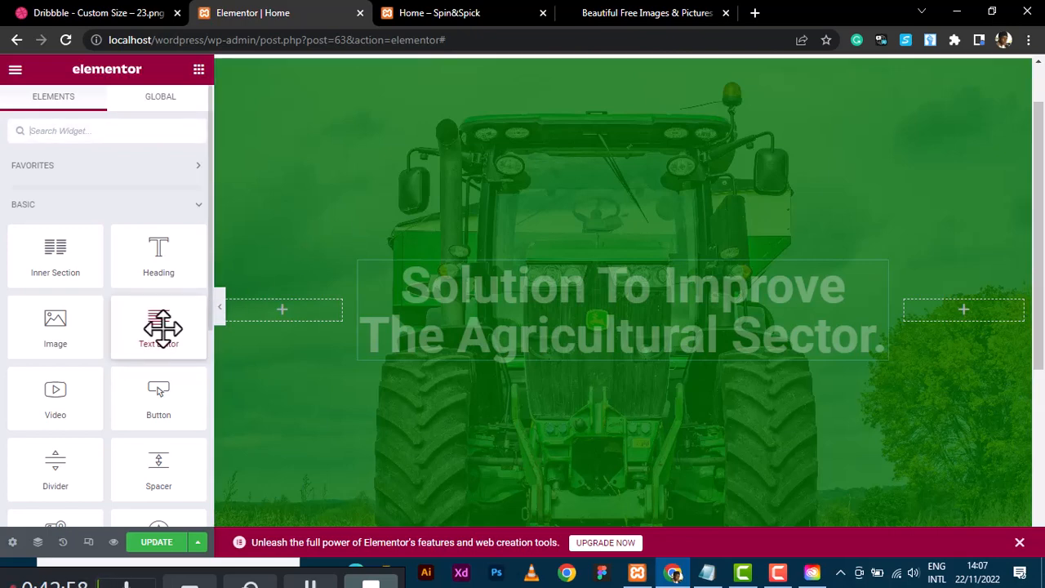
pyautogui.moveTo(160, 326); pyautogui.dragTo(457, 352)
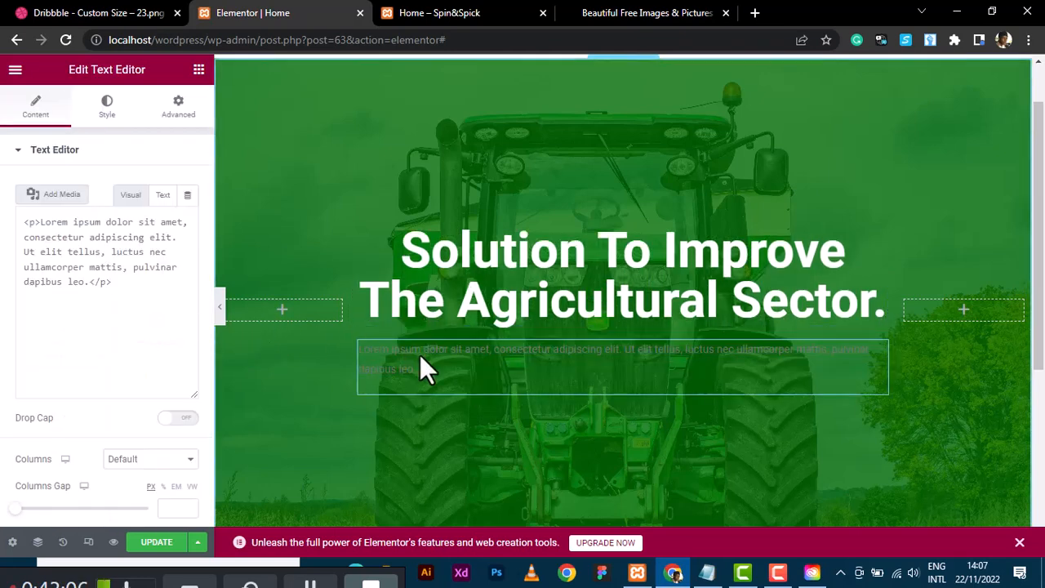
pyautogui.click(199, 70)
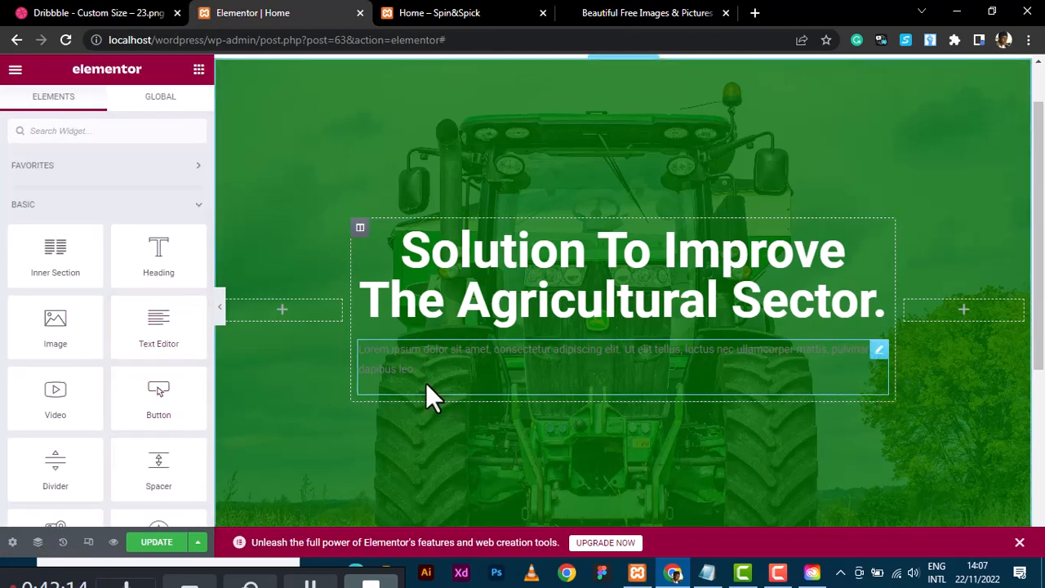
pyautogui.moveTo(158, 397); pyautogui.dragTo(399, 379)
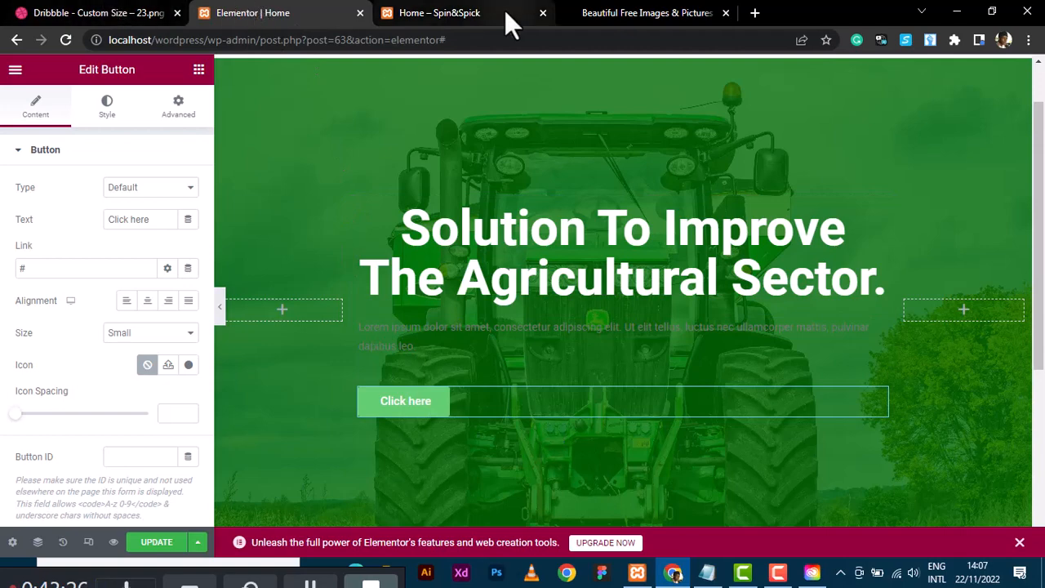
# Check the reference design's button, then set the new button's text to "Get Started" and center it.
pyautogui.click(131, 16)
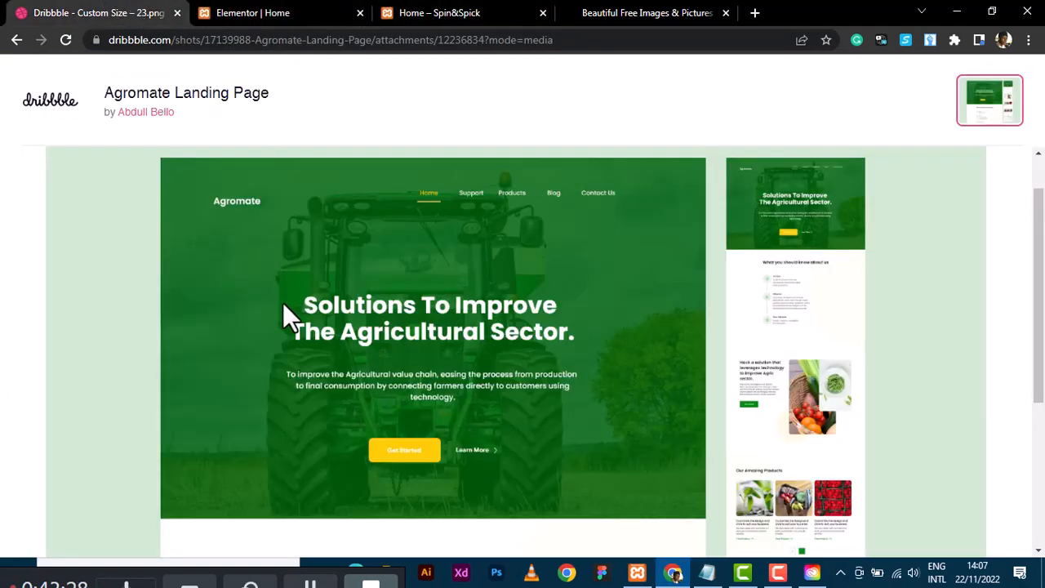
pyautogui.click(284, 17)
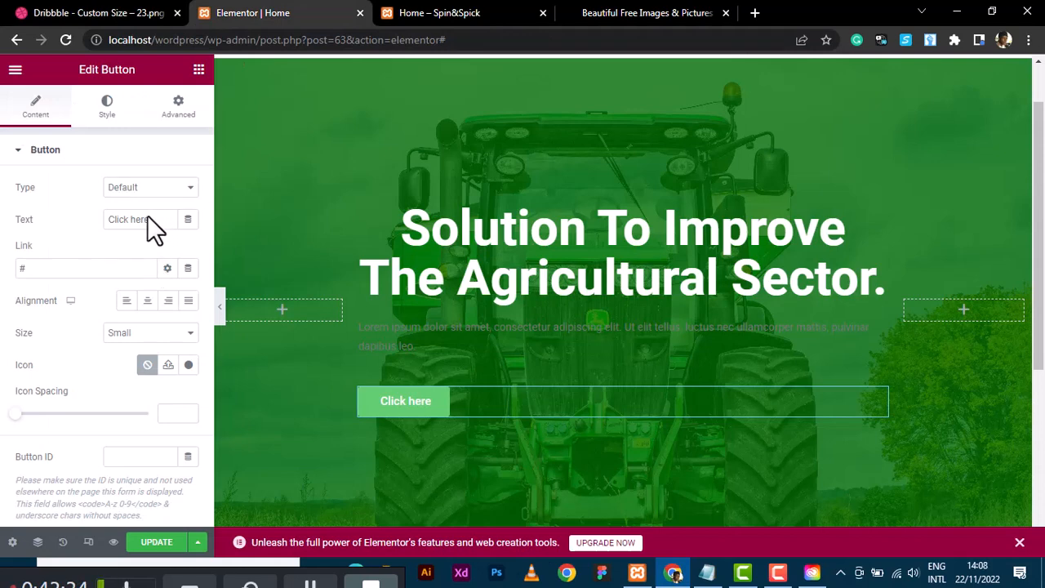
pyautogui.moveTo(147, 216); pyautogui.dragTo(87, 211)
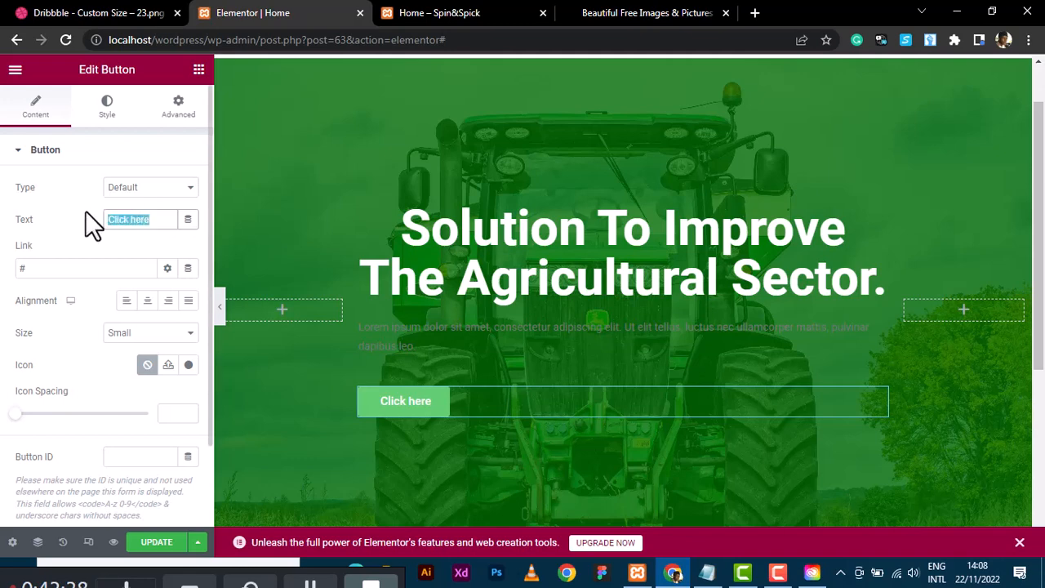
pyautogui.write('Get Start')
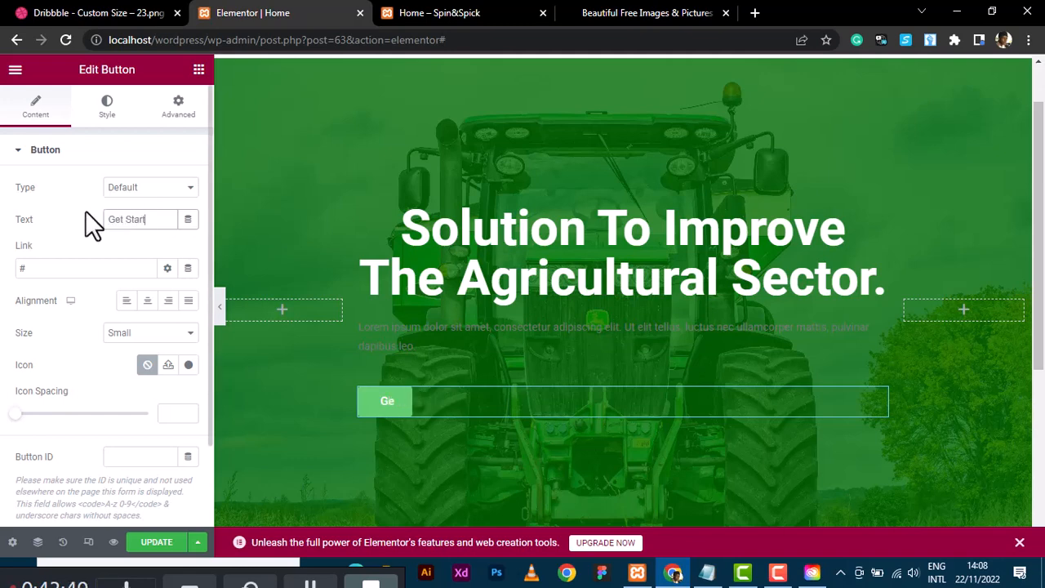
pyautogui.write('ed')
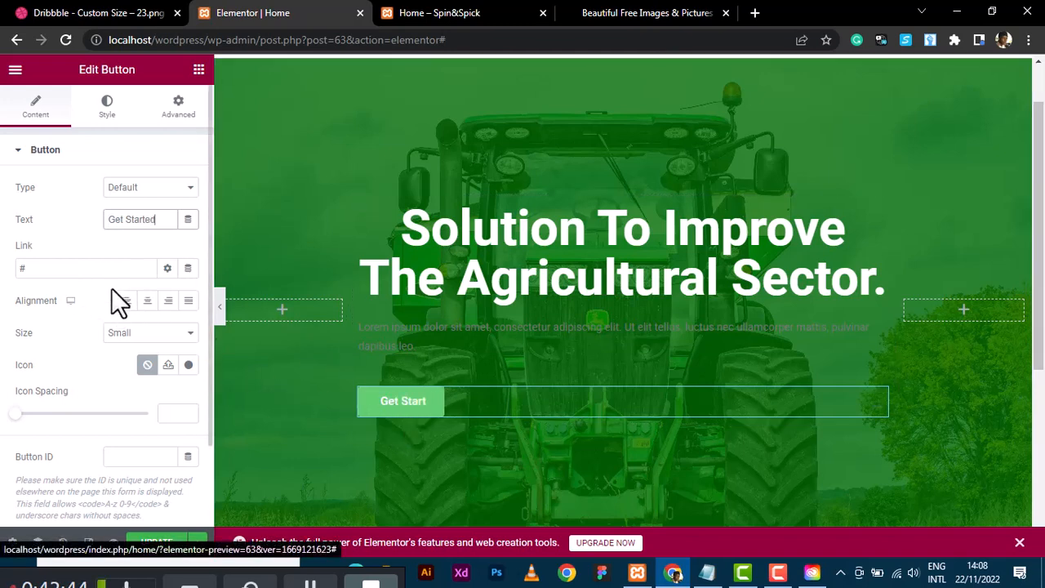
pyautogui.click(151, 310)
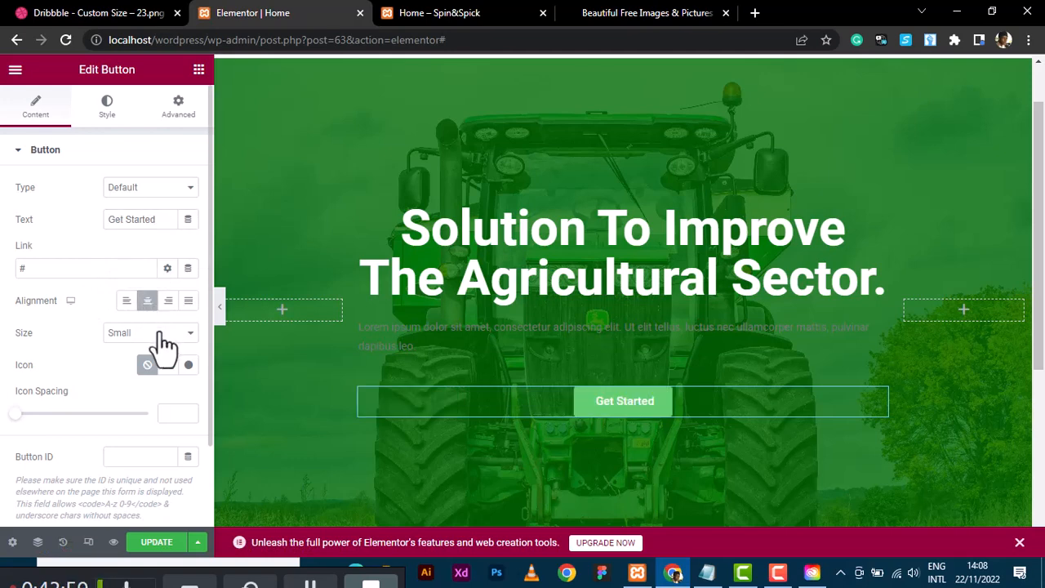
# Set the Get Started button's size to Medium, compare it with the reference design, and look through the icon library without inserting an icon.
pyautogui.click(161, 334)
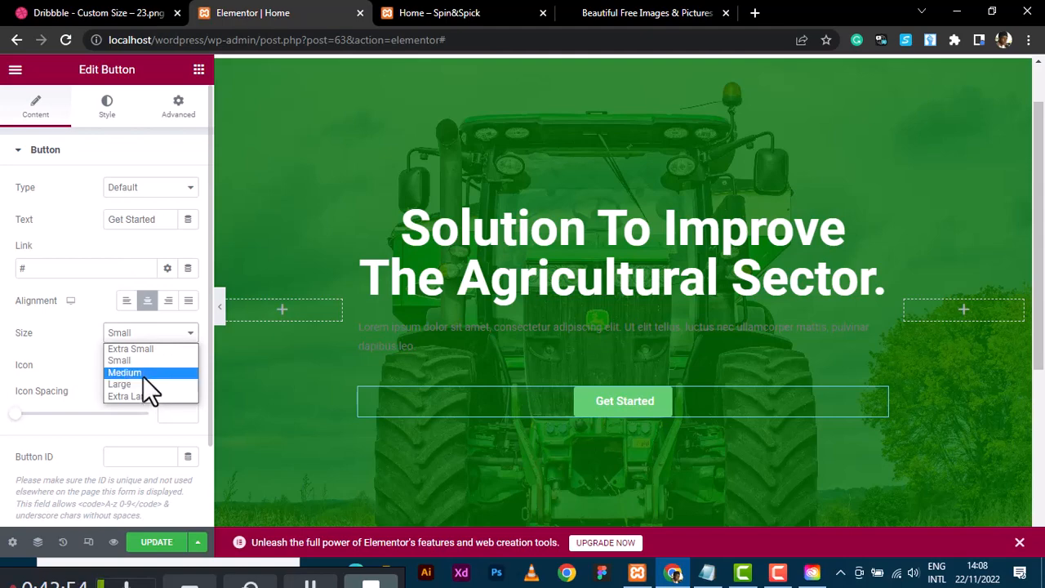
pyautogui.click(143, 375)
pyautogui.click(45, 12)
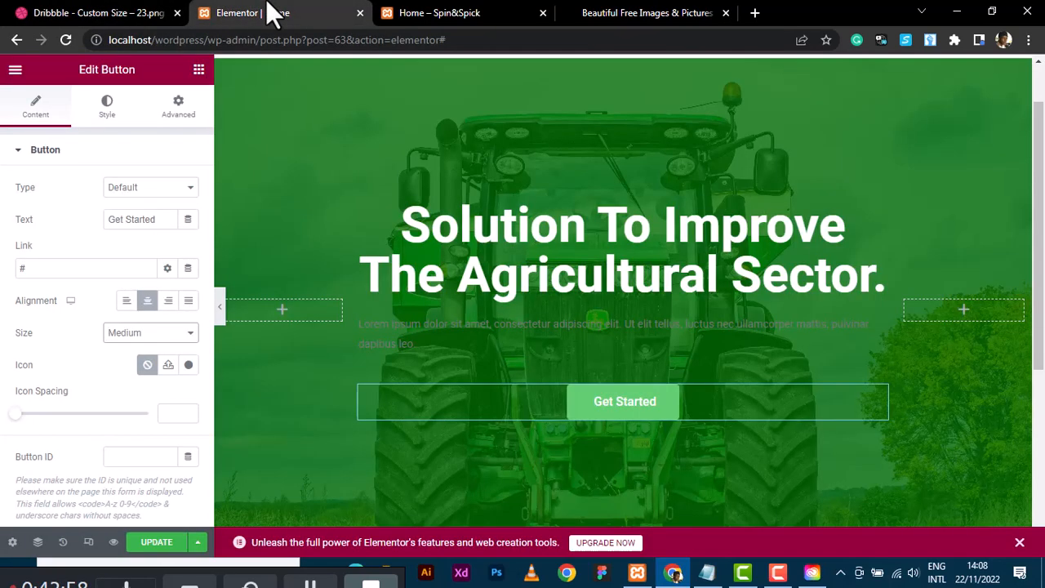
pyautogui.click(267, 12)
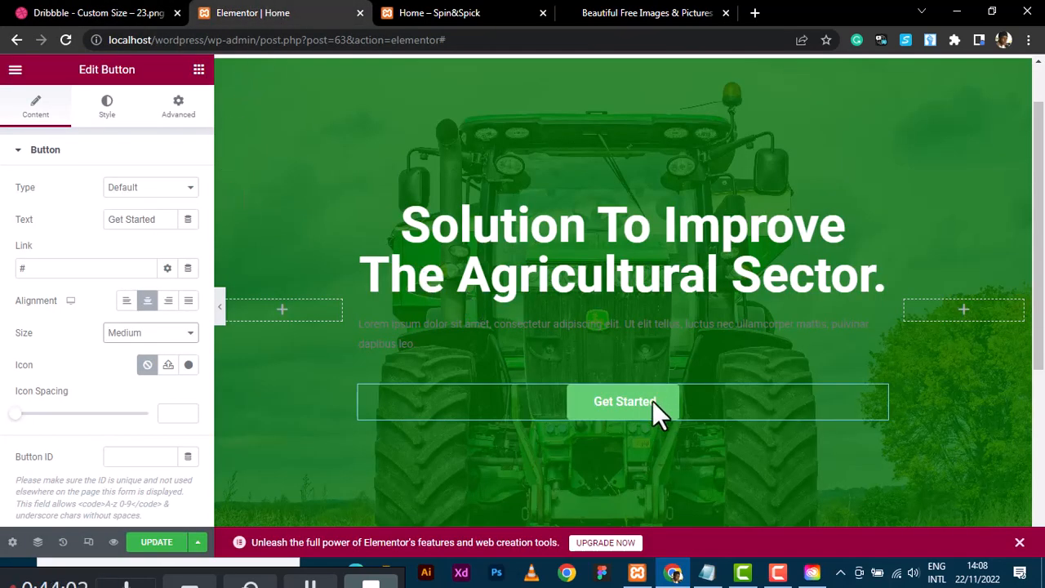
pyautogui.click(189, 368)
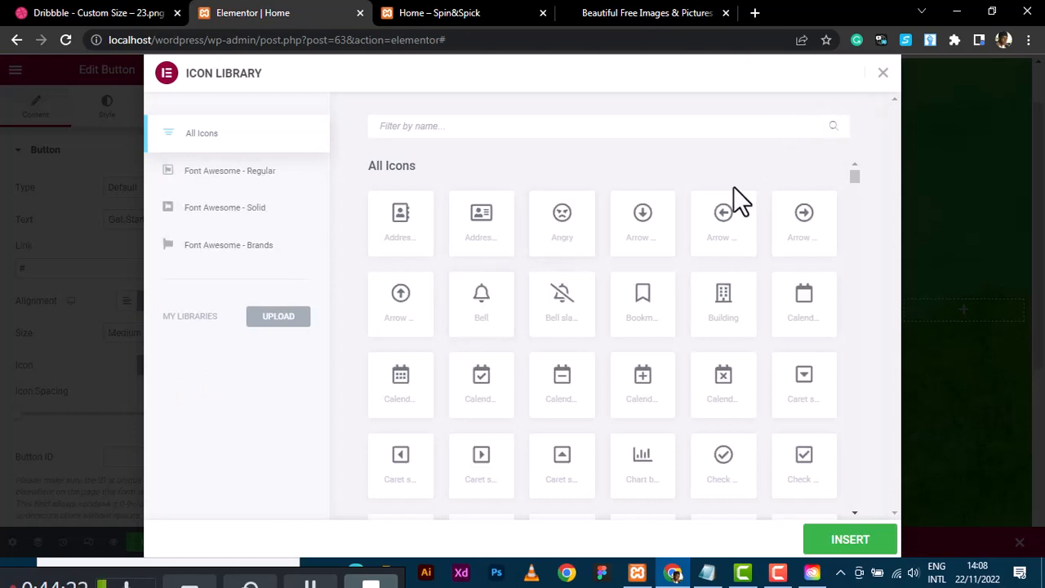
pyautogui.click(883, 75)
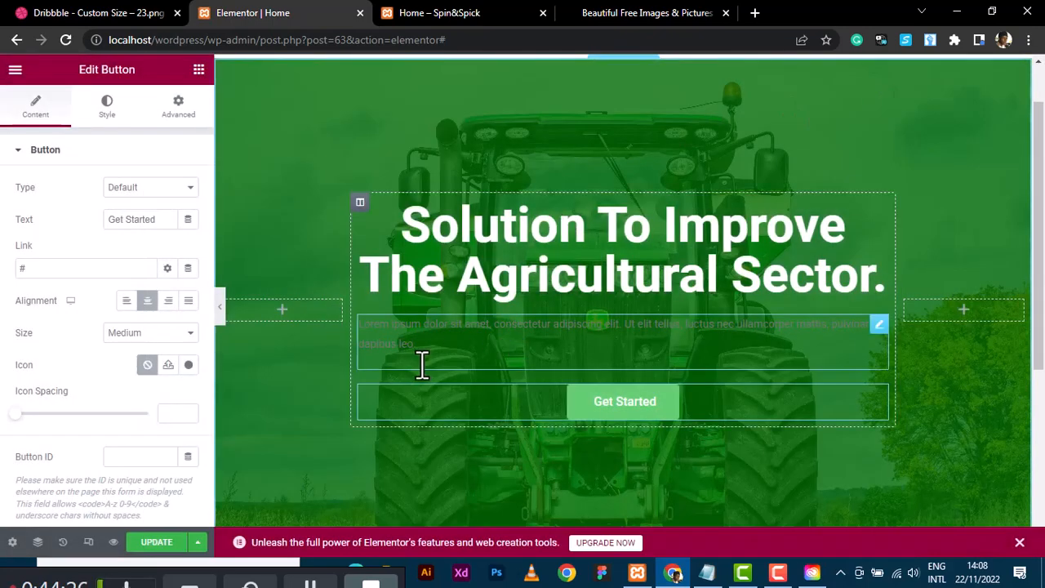
# Change the Get Started button's background color to yellow, #E5D21E.
pyautogui.click(109, 116)
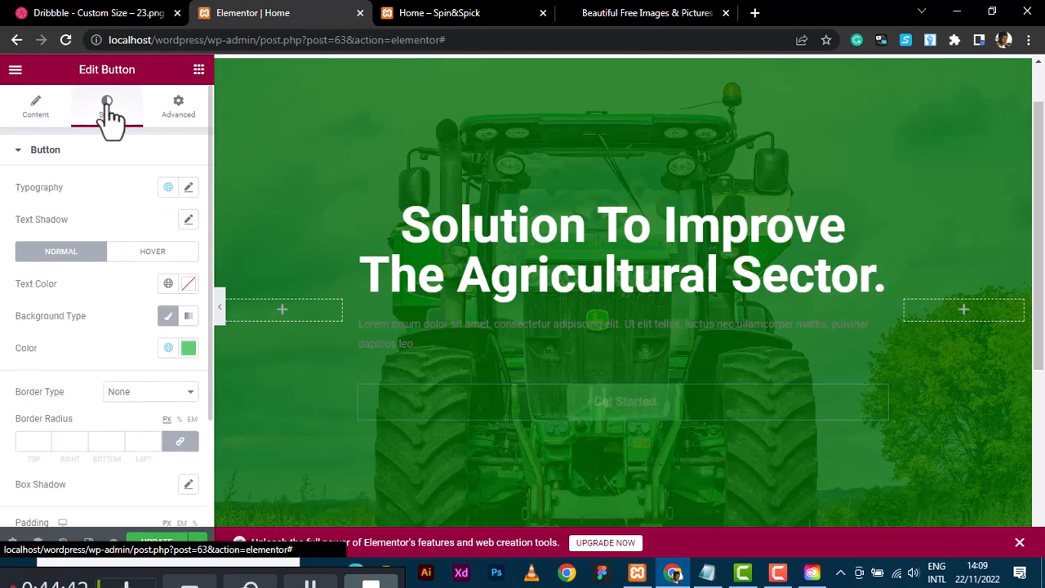
pyautogui.click(187, 349)
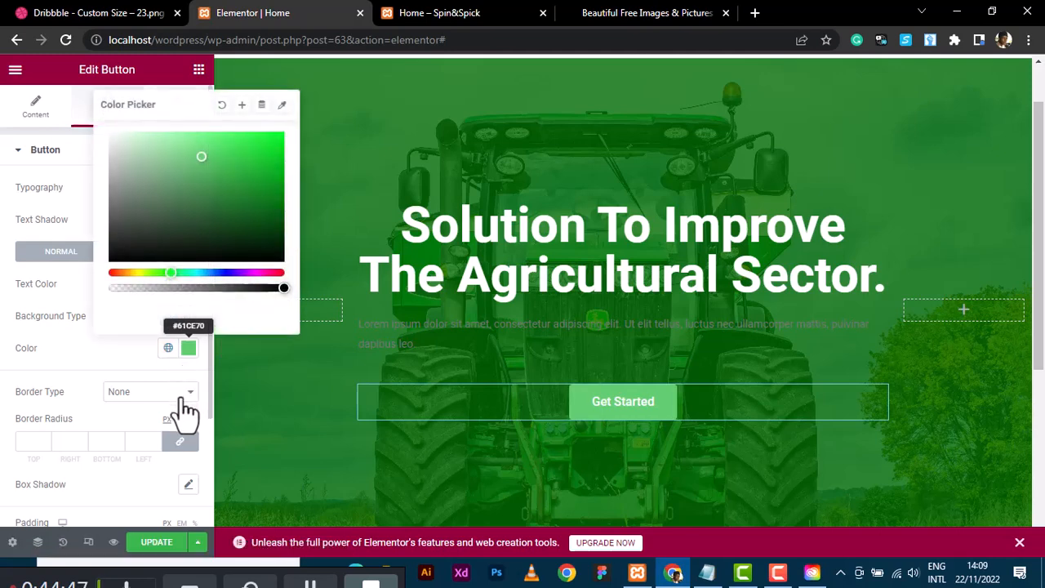
pyautogui.click(127, 272)
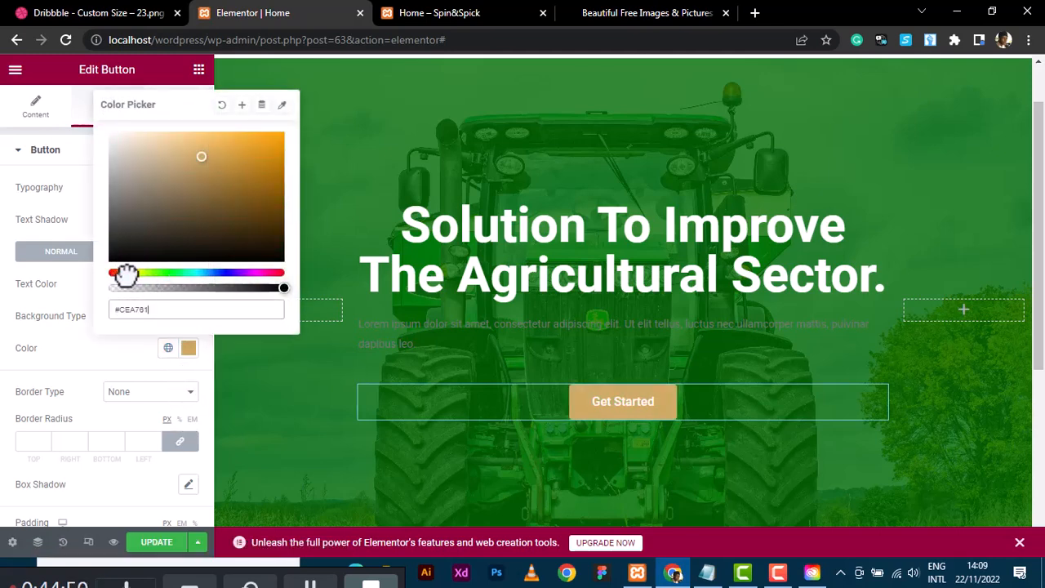
pyautogui.moveTo(128, 271); pyautogui.dragTo(135, 272)
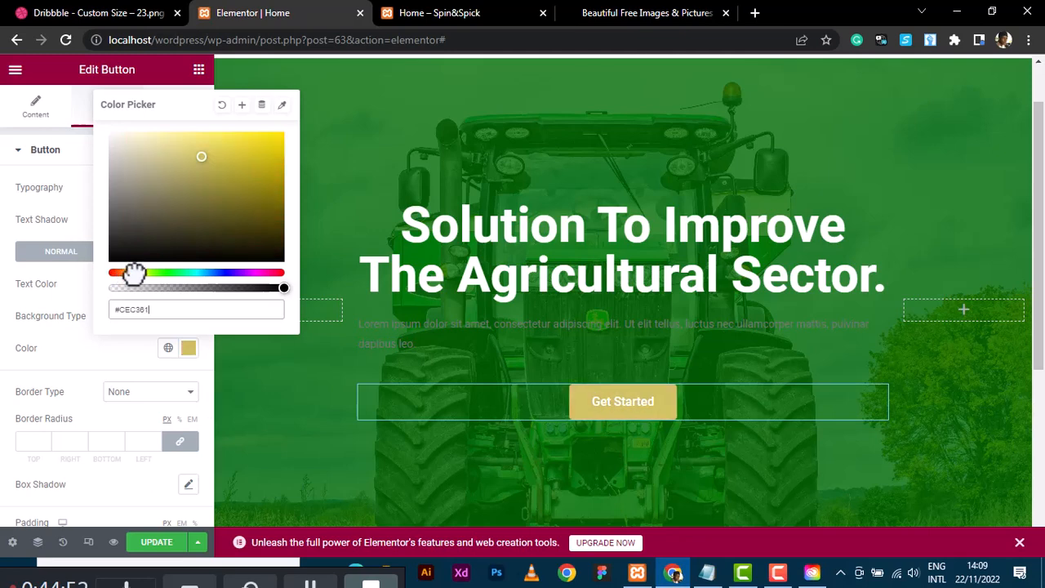
pyautogui.click(285, 132)
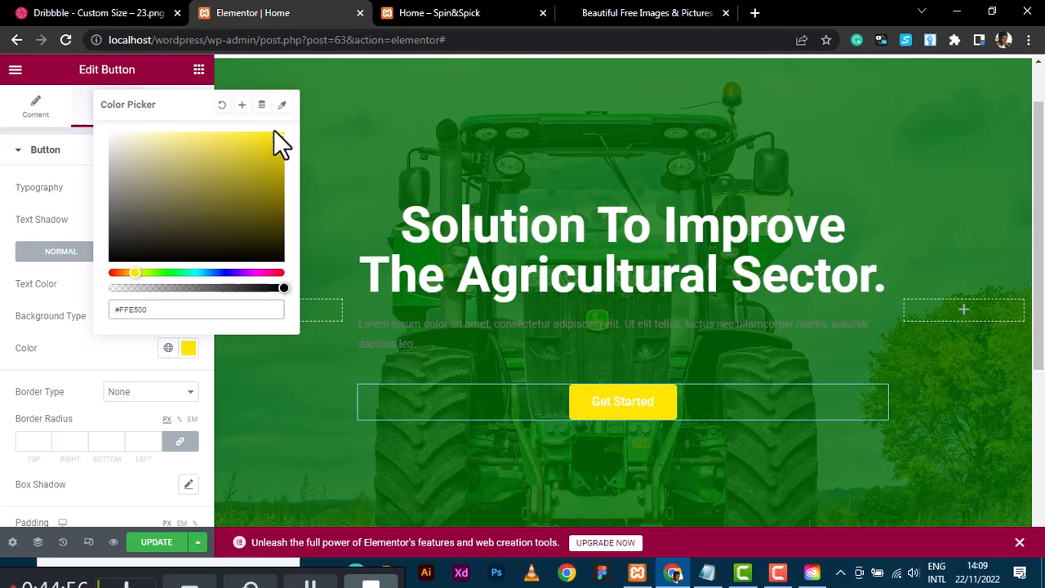
pyautogui.moveTo(263, 147); pyautogui.dragTo(261, 143)
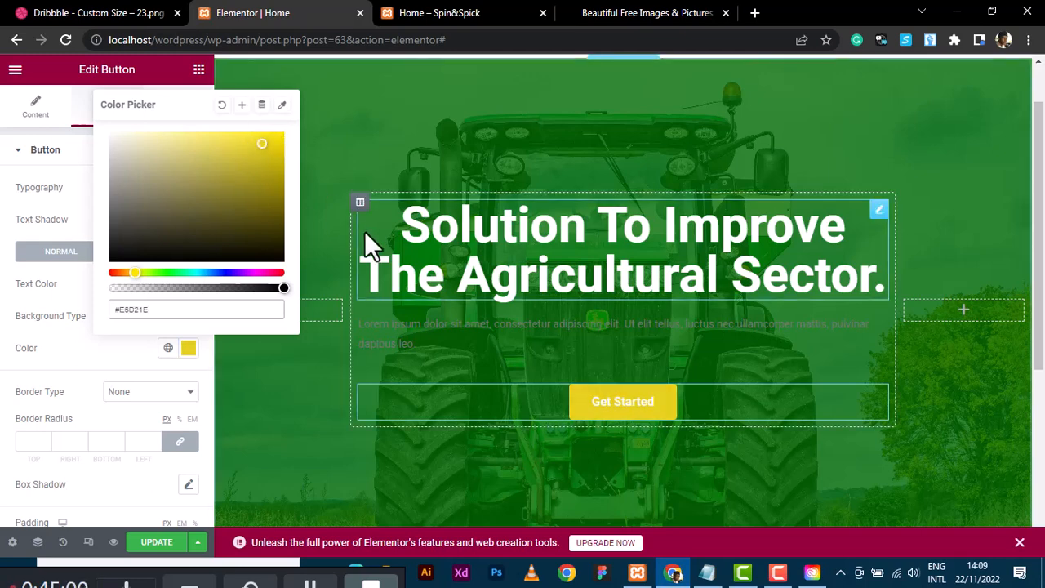
# Set the Get Started button's hover background color to dark yellow, #AC970B.
pyautogui.click(195, 374)
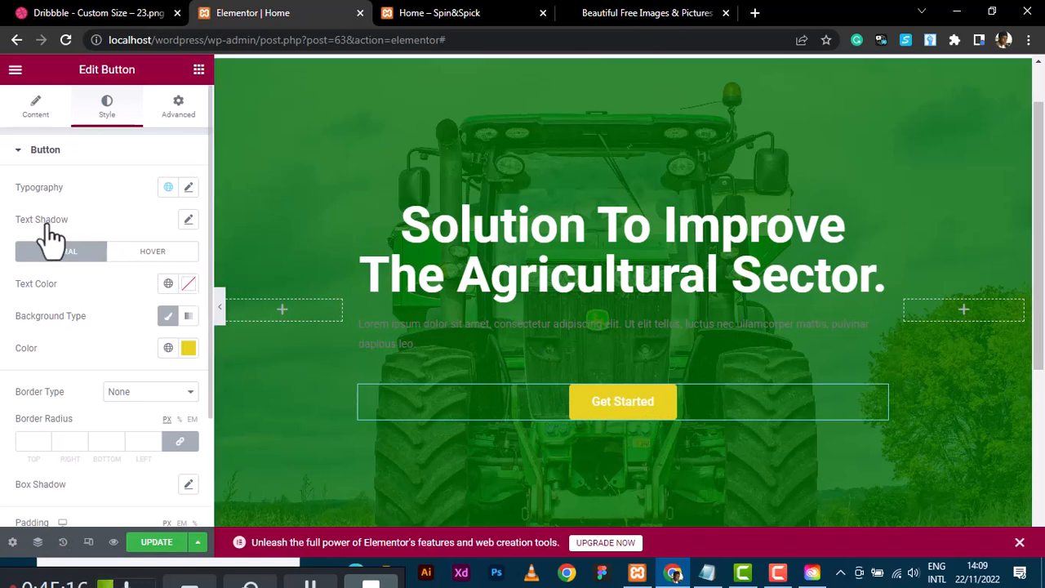
pyautogui.click(167, 270)
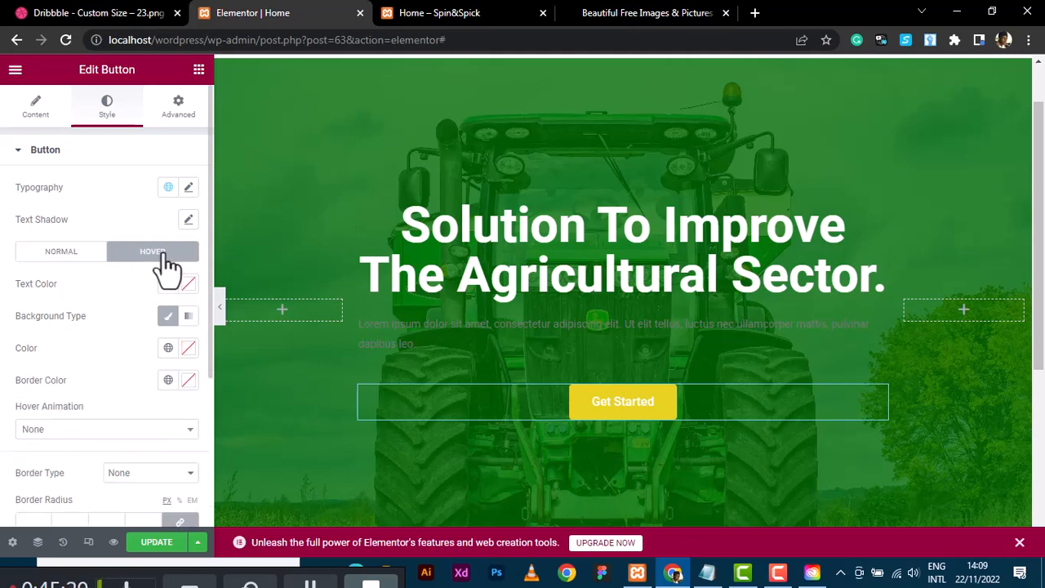
pyautogui.click(188, 349)
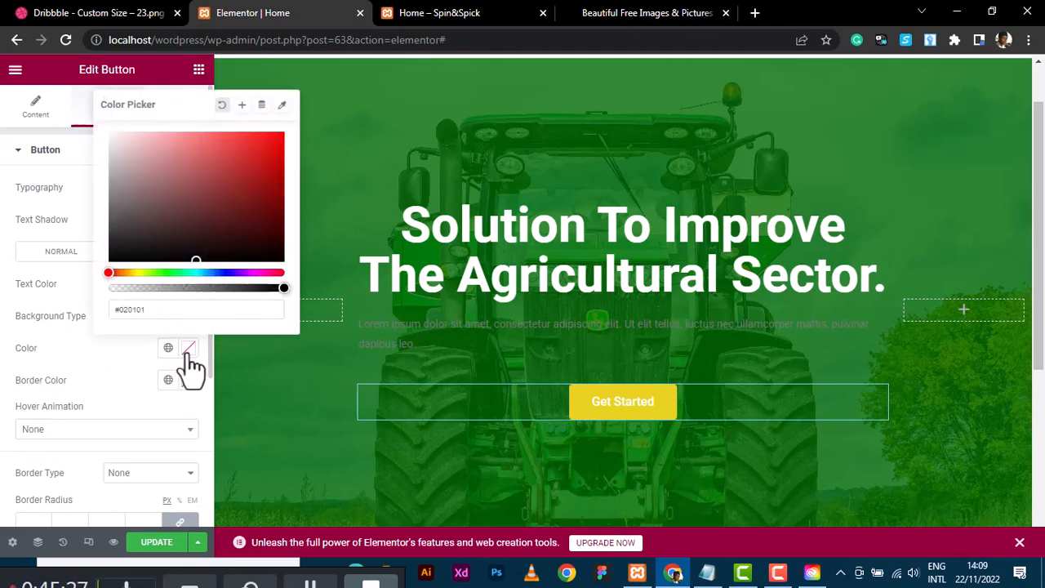
pyautogui.click(129, 273)
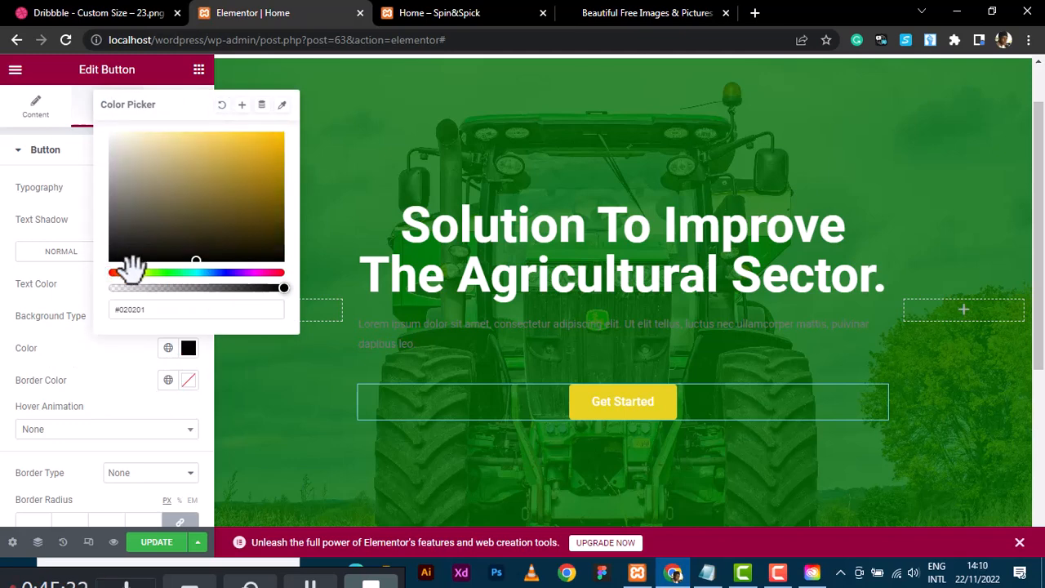
pyautogui.moveTo(131, 269); pyautogui.dragTo(133, 272)
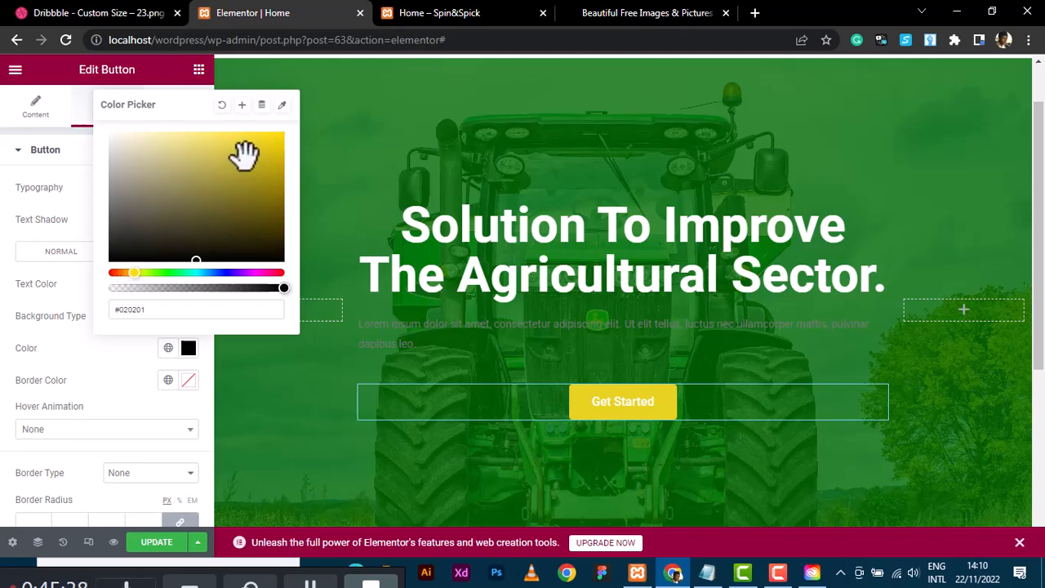
pyautogui.click(271, 173)
pyautogui.moveTo(272, 174); pyautogui.dragTo(273, 174)
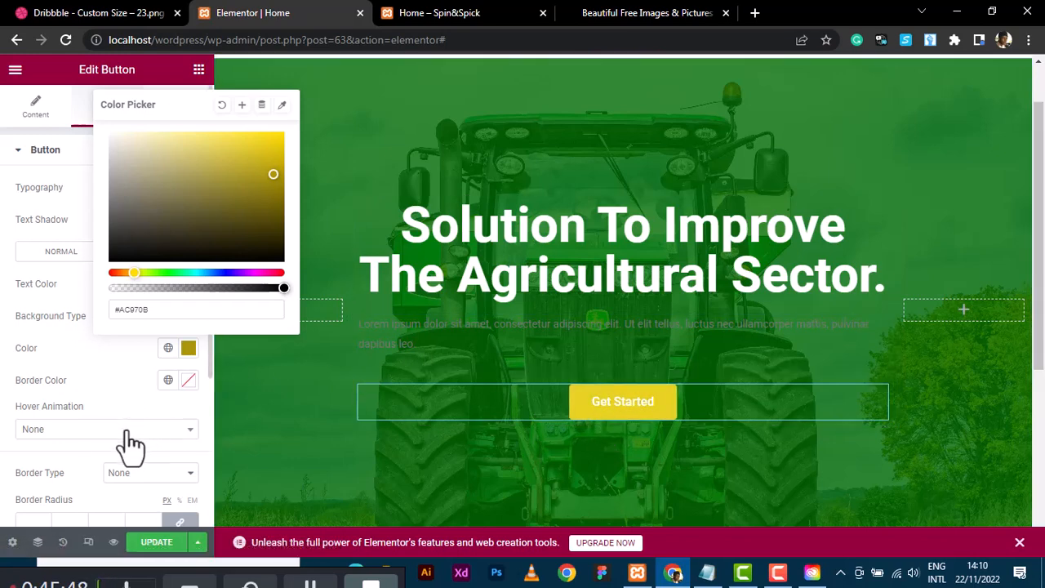
# Apply the Grow hover animation to the Get Started button.
pyautogui.click(58, 441)
pyautogui.scroll(-1, 36, 302)
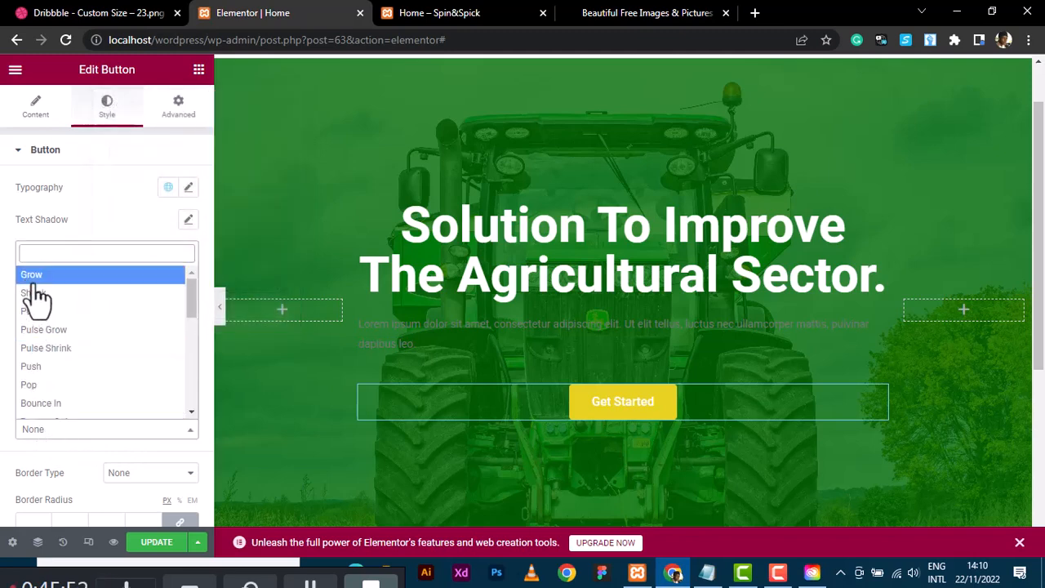
pyautogui.click(37, 278)
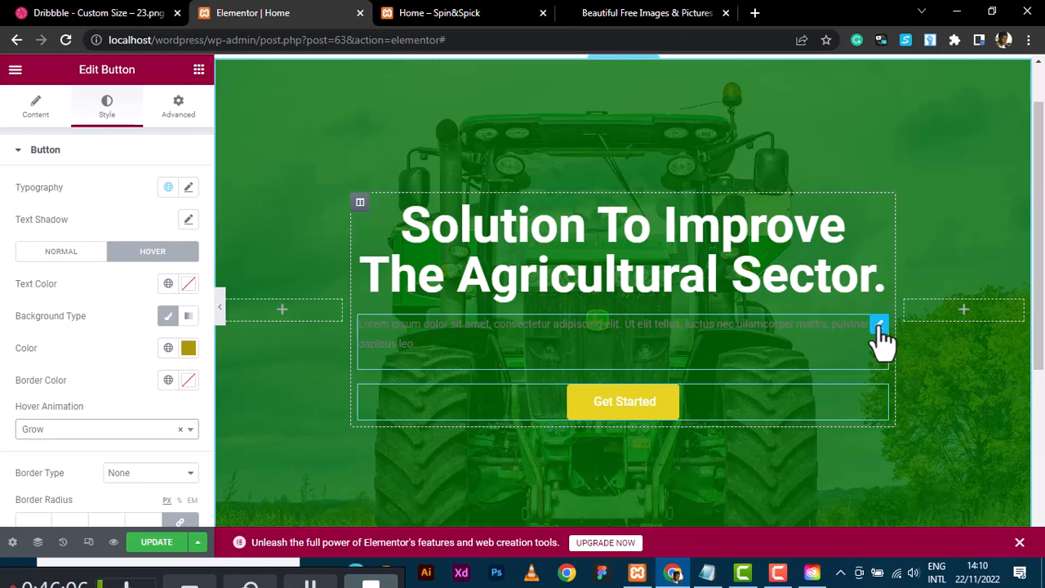
# Change the description text below the heading to white, #FFFFFF, and center it.
pyautogui.click(880, 326)
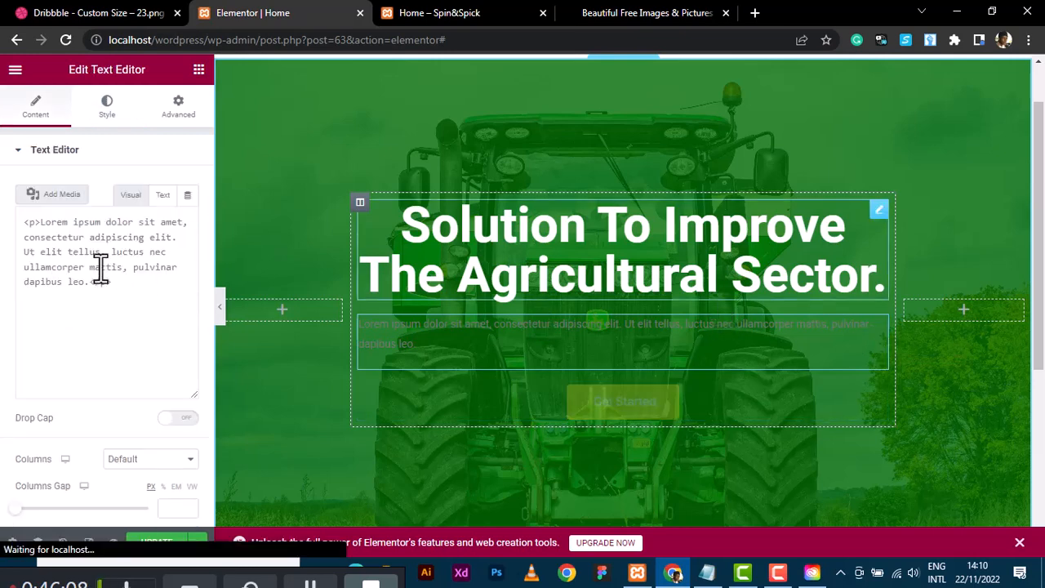
pyautogui.click(107, 111)
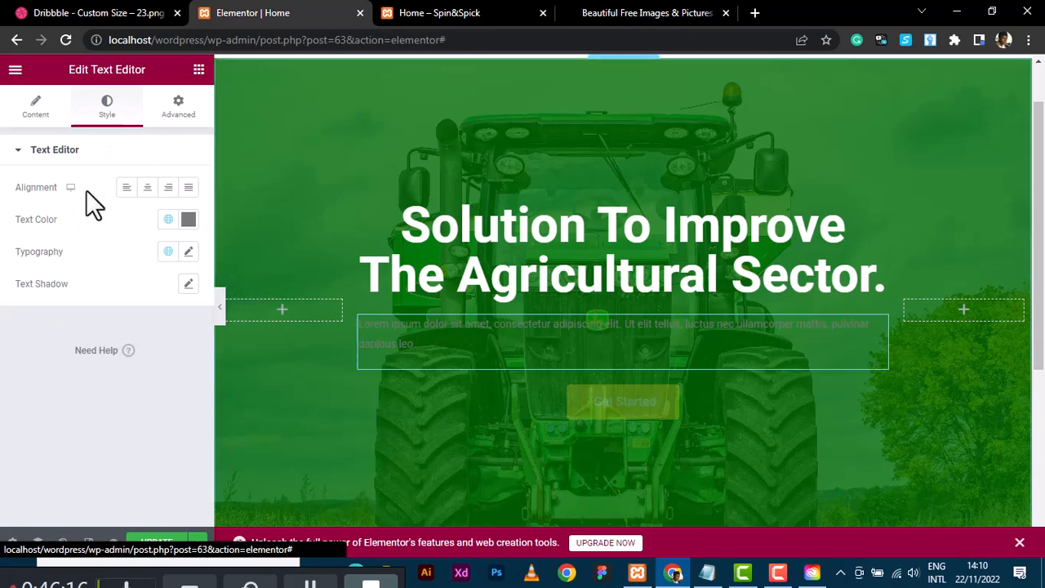
pyautogui.click(188, 222)
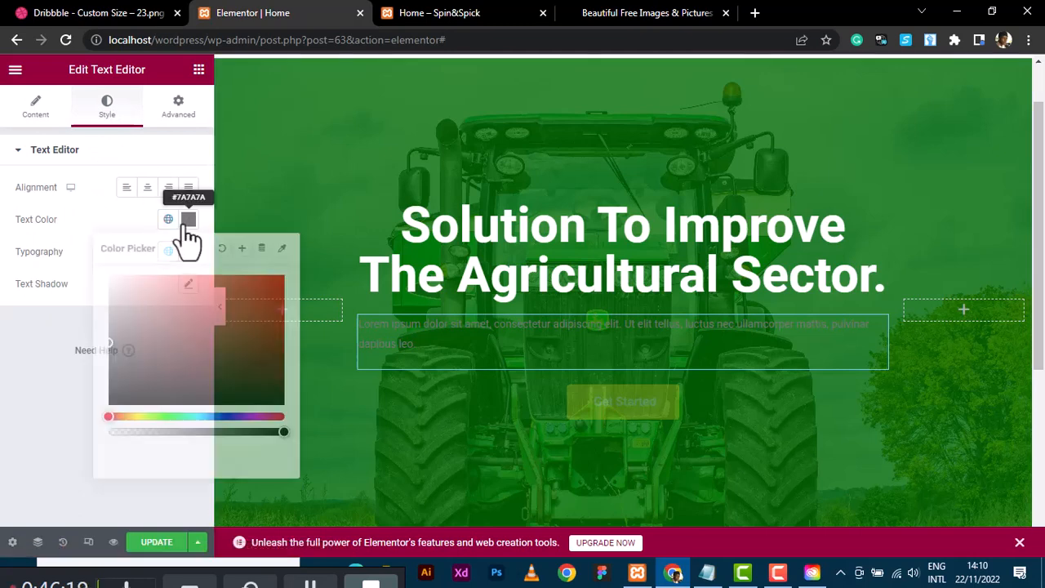
pyautogui.click(110, 277)
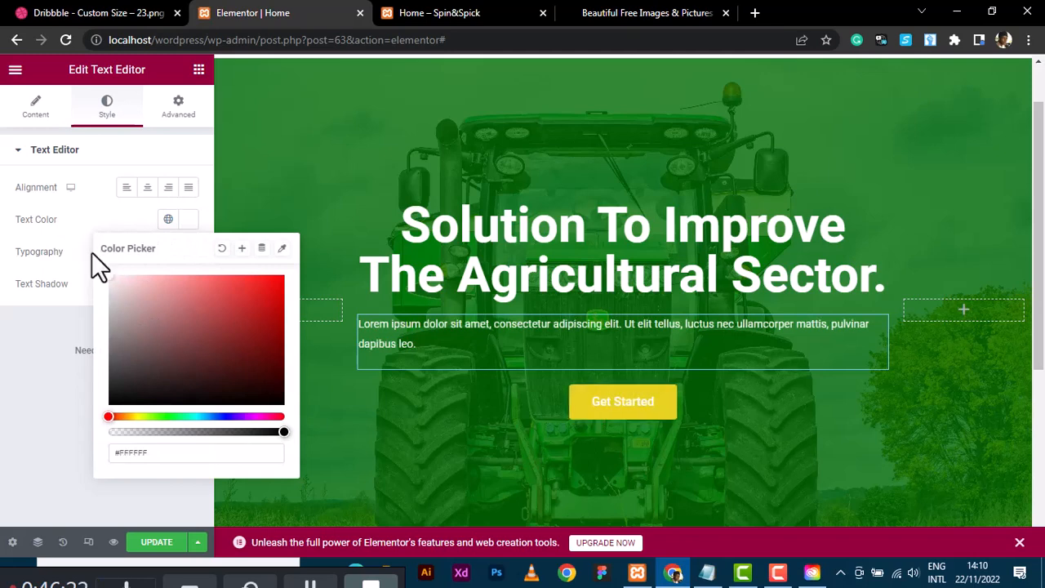
pyautogui.click(148, 194)
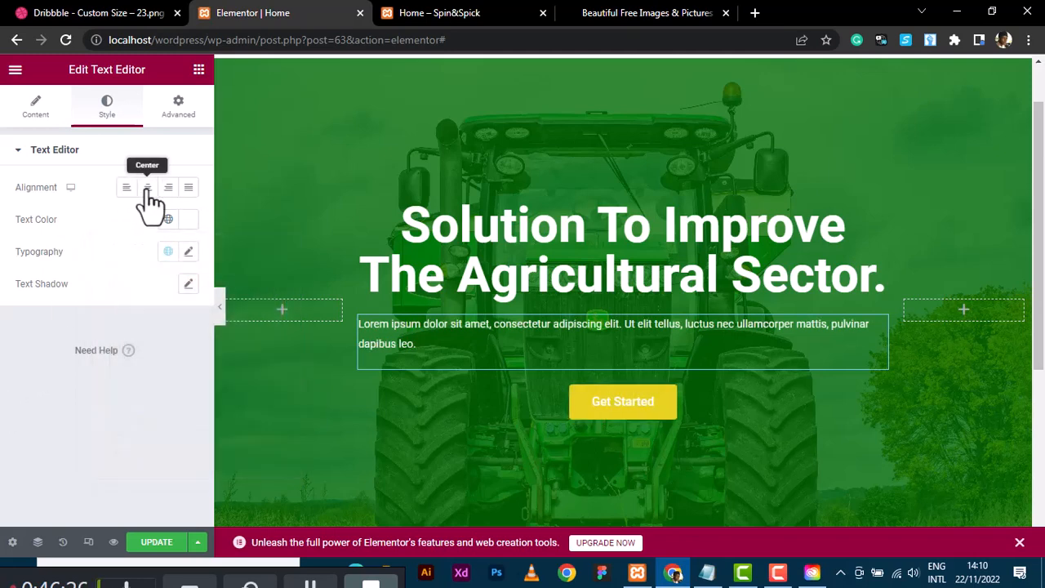
pyautogui.click(148, 195)
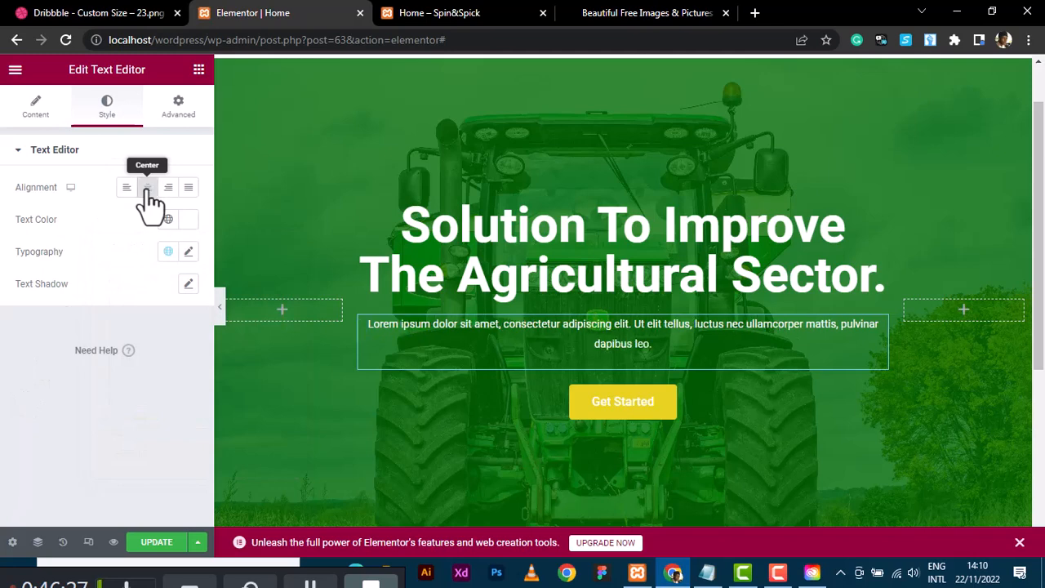
# Set the description text's font size to 21 px and save the page update.
pyautogui.click(189, 253)
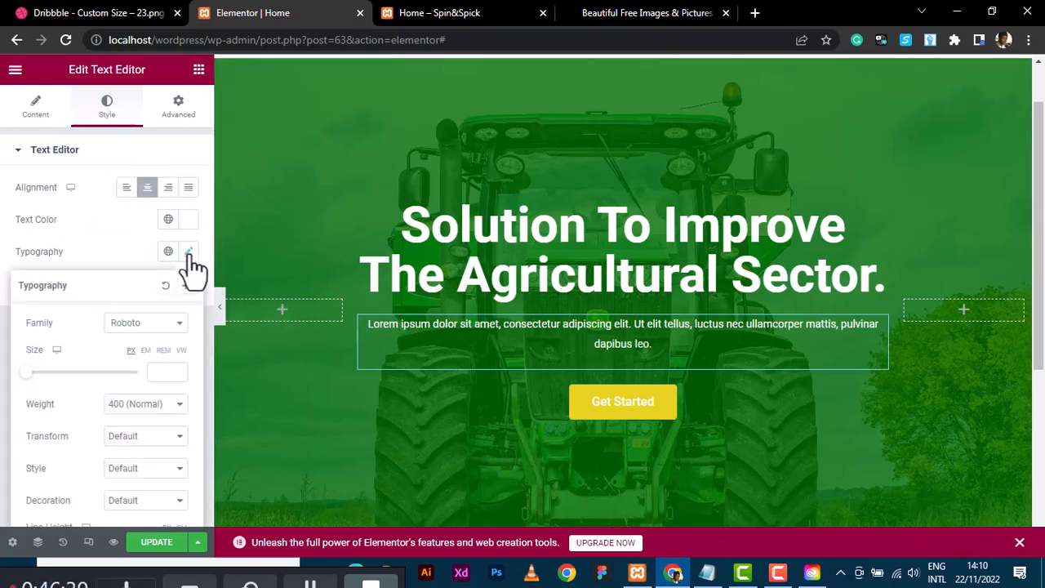
pyautogui.click(37, 374)
pyautogui.moveTo(37, 374); pyautogui.dragTo(33, 376)
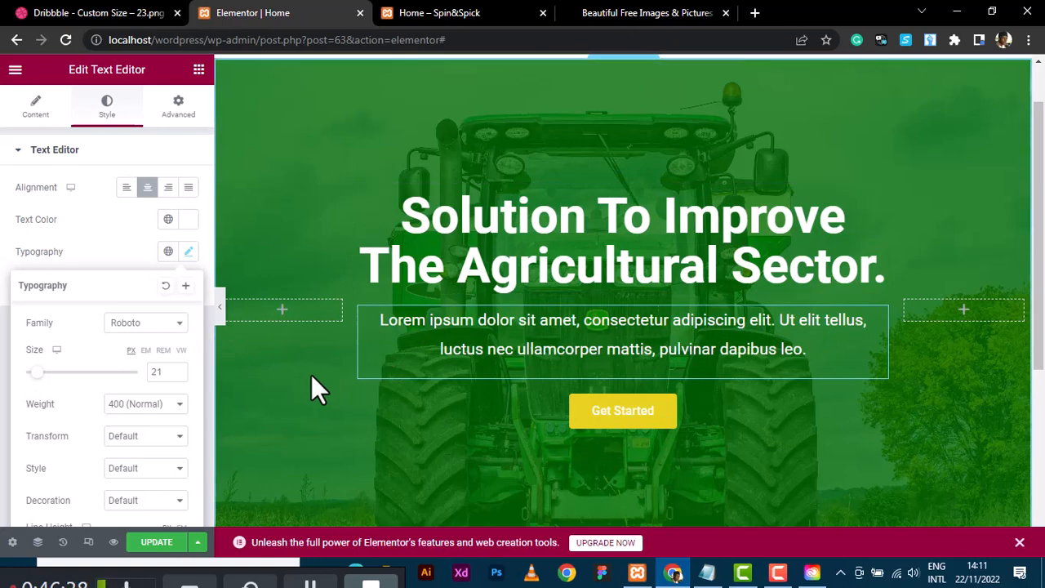
pyautogui.scroll(-4, 311, 376)
pyautogui.scroll(3, 311, 376)
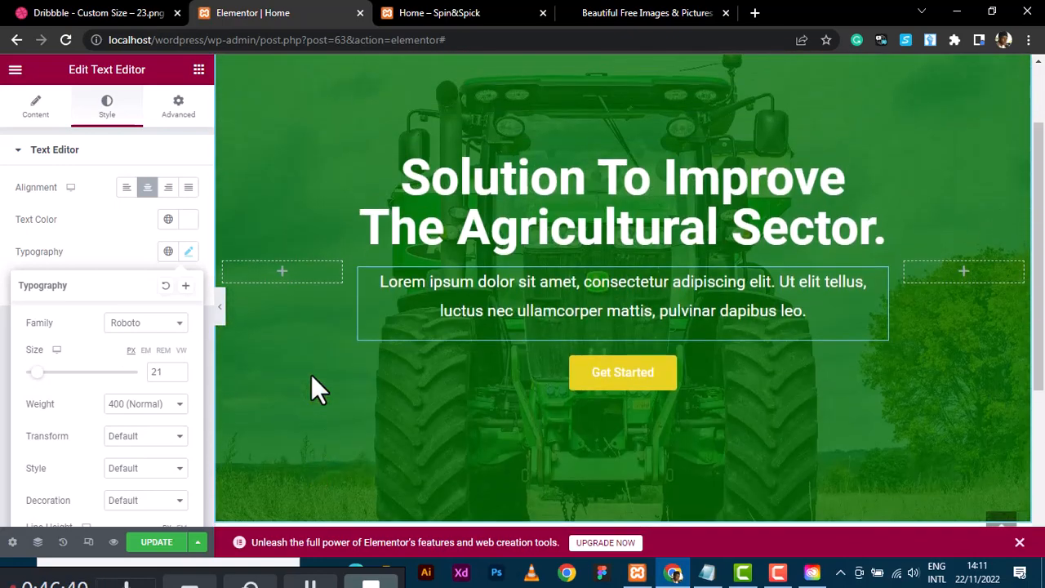
pyautogui.click(158, 543)
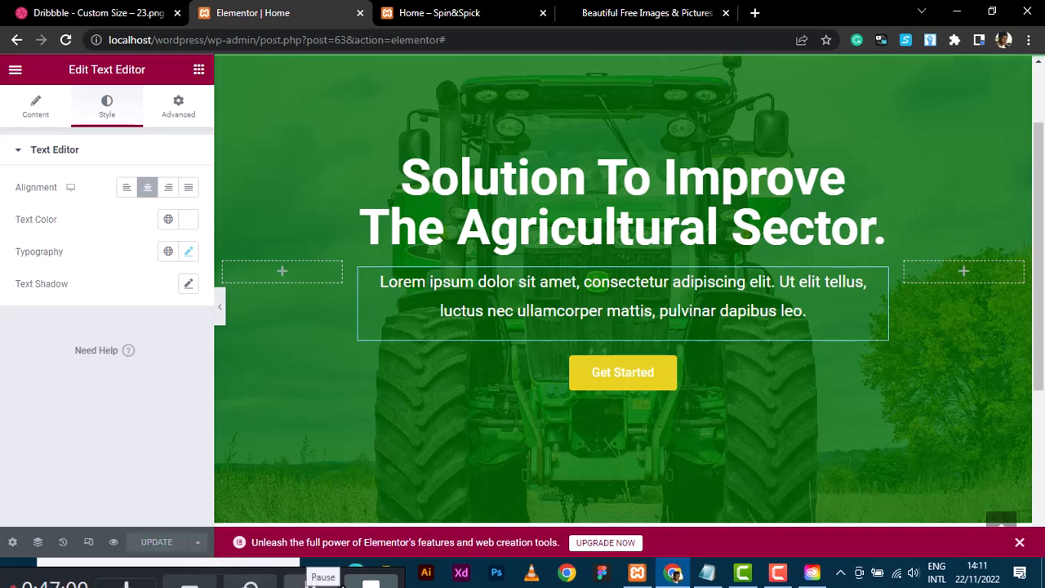
# Reload the live Home page to review its hero section, and examine the section below the hero in the Dribbble reference design.
pyautogui.click(467, 13)
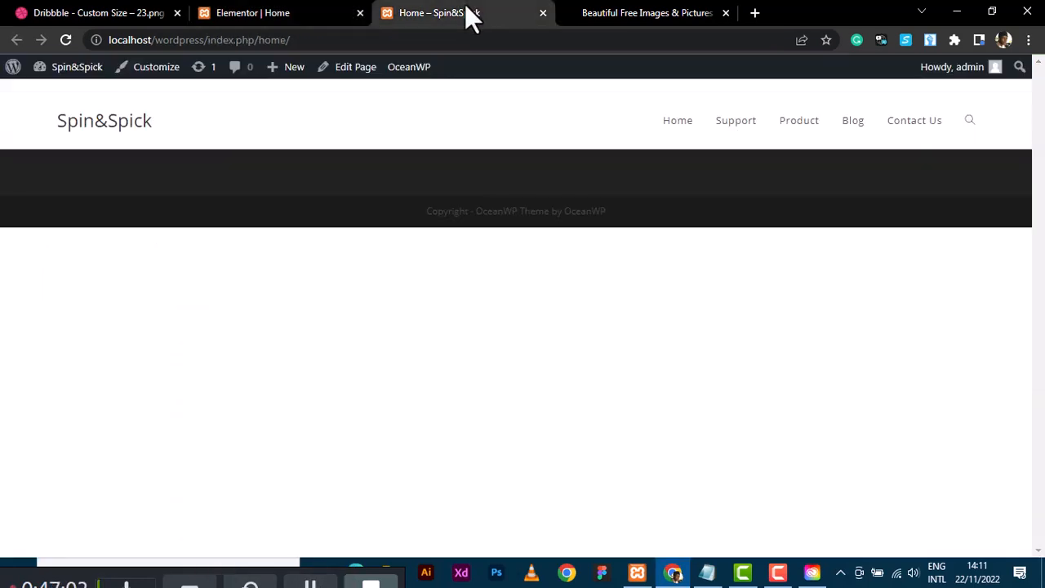
pyautogui.click(65, 41)
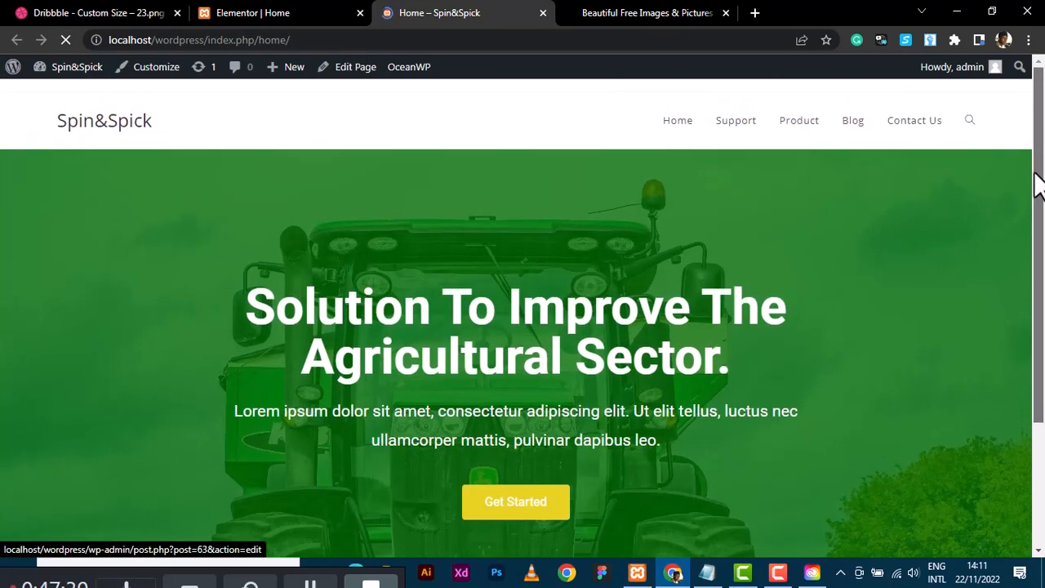
pyautogui.moveTo(1035, 174)
pyautogui.mouseDown()
pyautogui.moveTo(1042, 247)
pyautogui.moveTo(1039, 97)
pyautogui.moveTo(1043, 309)
pyautogui.moveTo(1042, 187)
pyautogui.mouseUp()
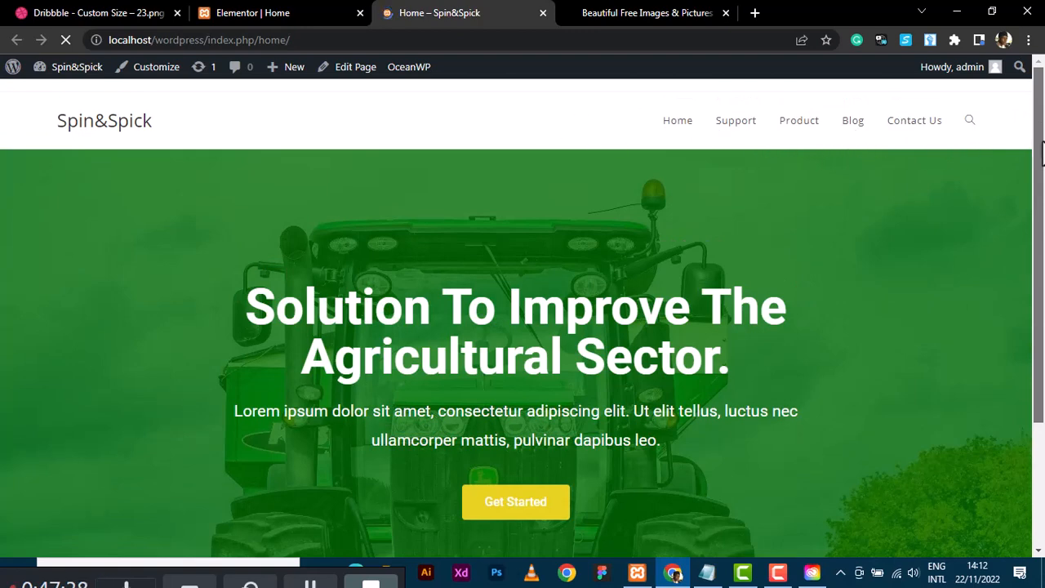
pyautogui.moveTo(1043, 193); pyautogui.dragTo(1043, 304)
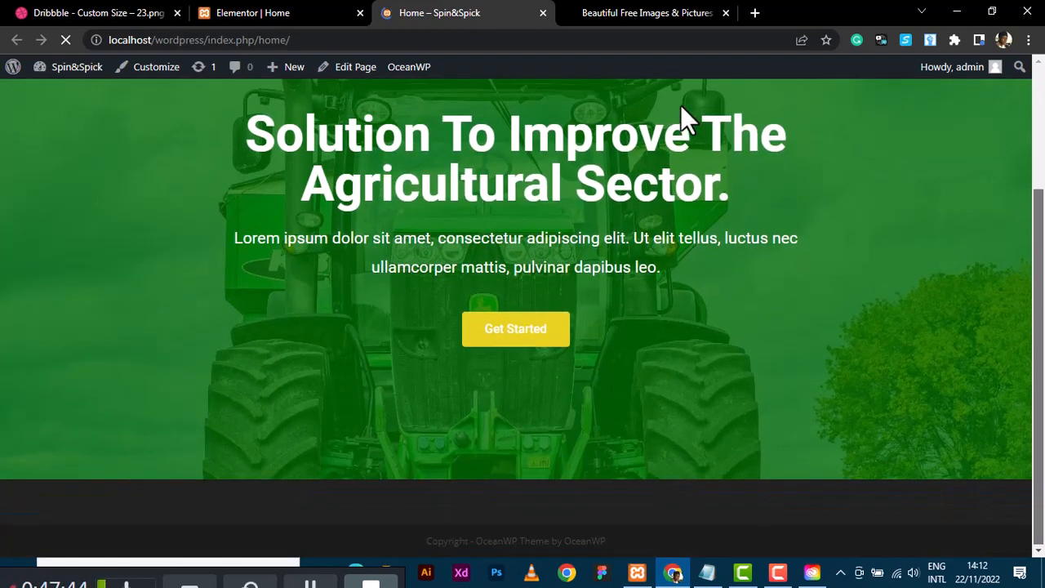
pyautogui.click(105, 15)
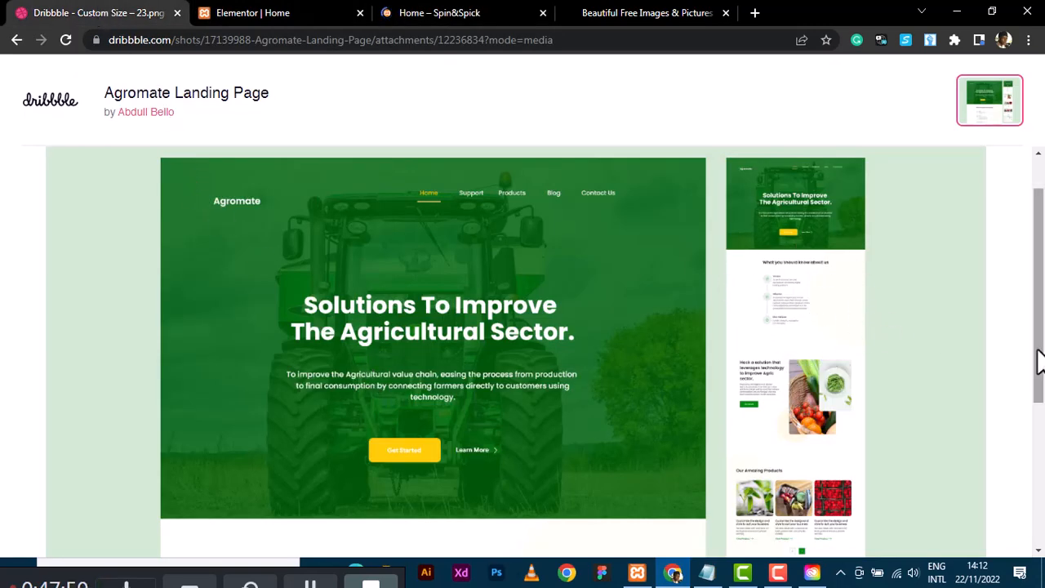
pyautogui.moveTo(1039, 378); pyautogui.dragTo(1038, 501)
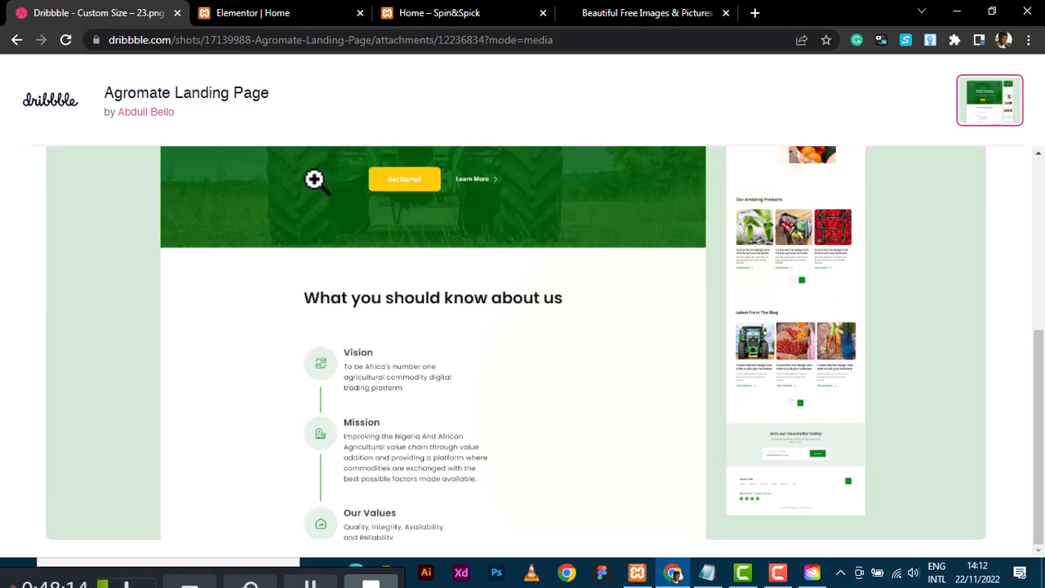
# Return to the Elementor editor and add a single-column section below the hero section.
pyautogui.click(274, 14)
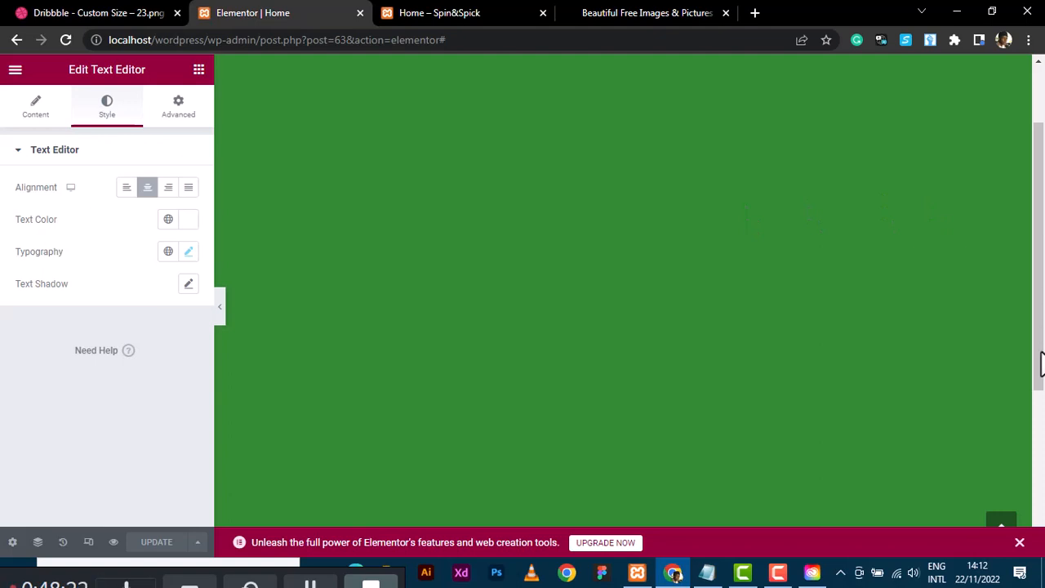
pyautogui.scroll(-3, 1042, 384)
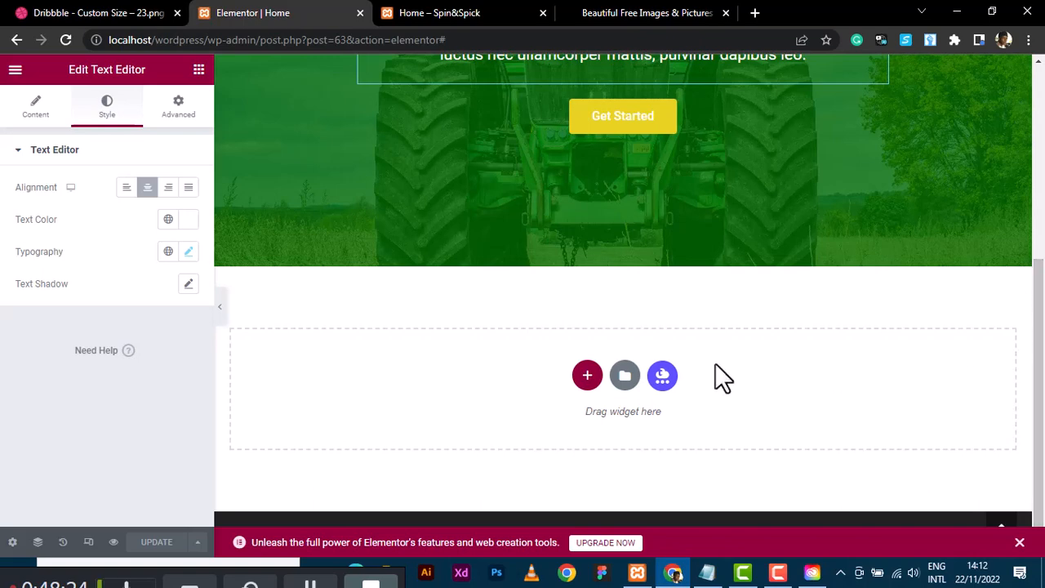
pyautogui.click(587, 377)
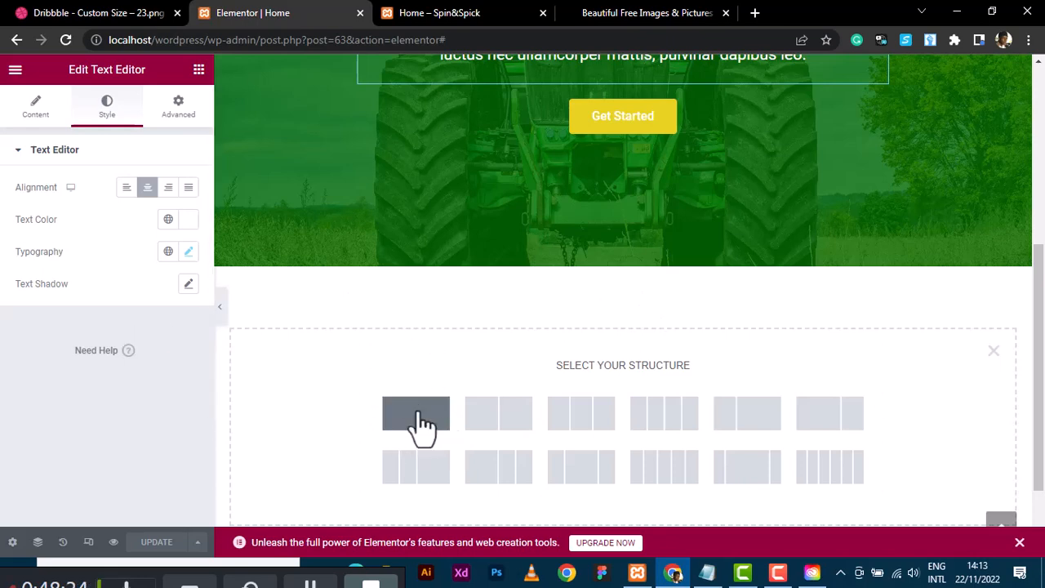
pyautogui.click(385, 405)
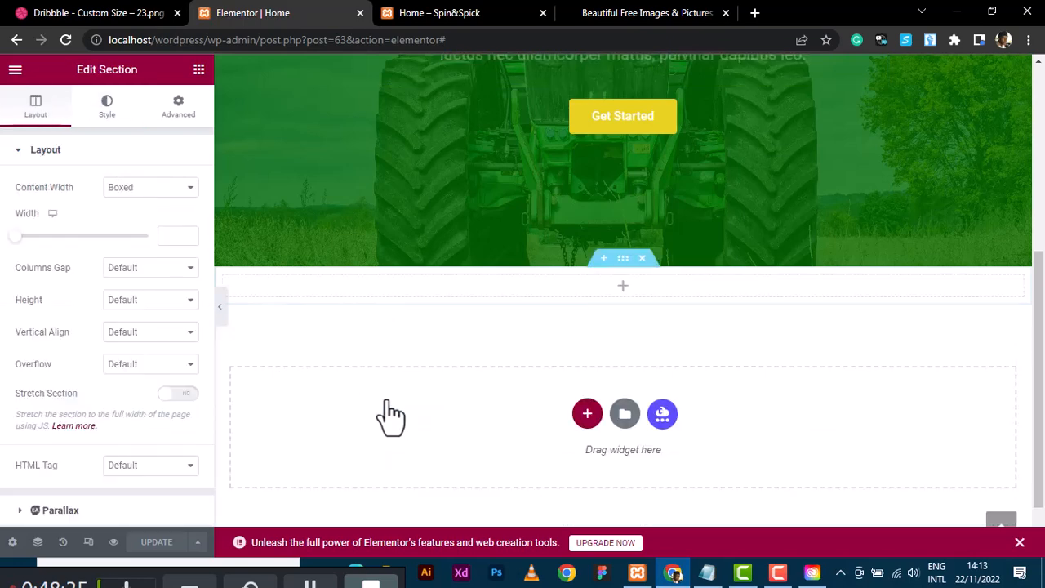
# Add a Spacer widget to the new section and set its space to 30 px.
pyautogui.click(199, 71)
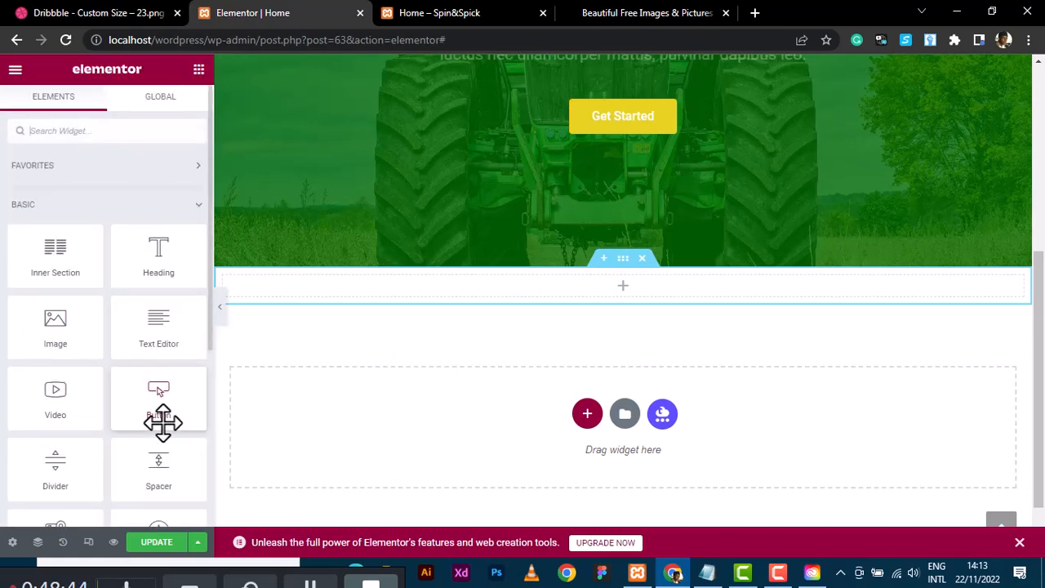
pyautogui.scroll(-3, 163, 422)
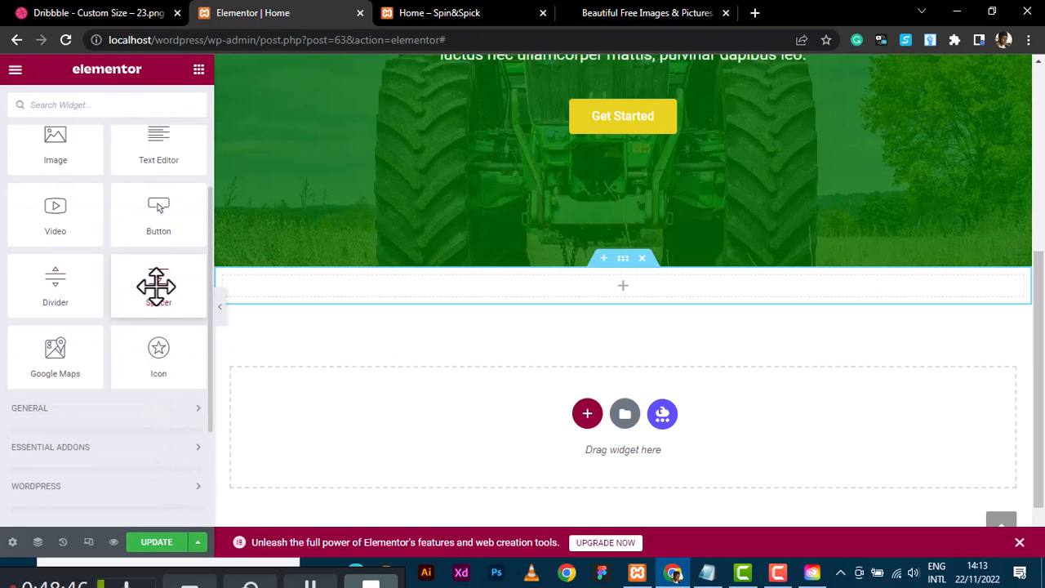
pyautogui.moveTo(156, 285); pyautogui.dragTo(315, 293)
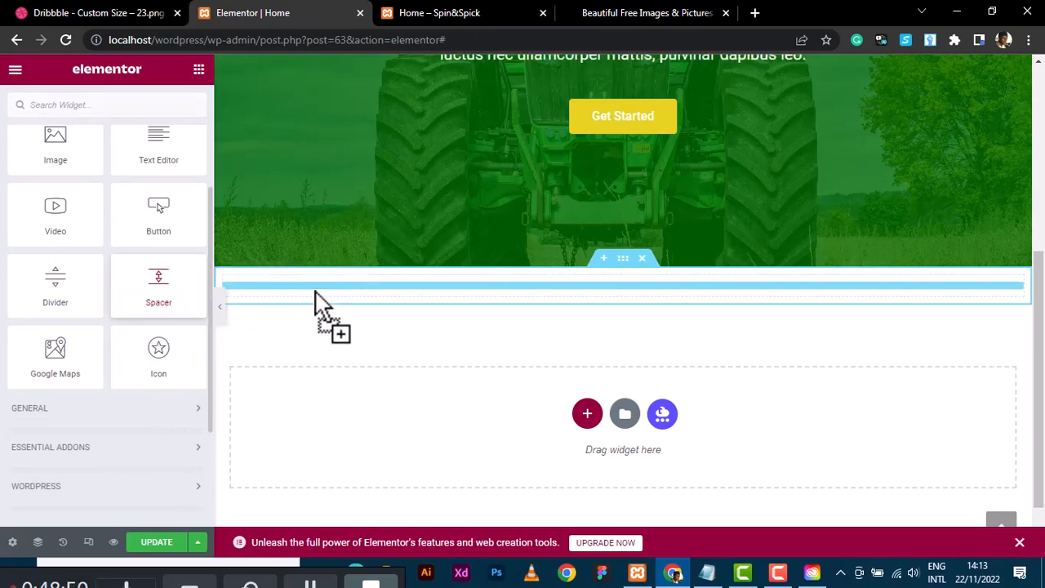
pyautogui.moveTo(315, 292); pyautogui.dragTo(316, 295)
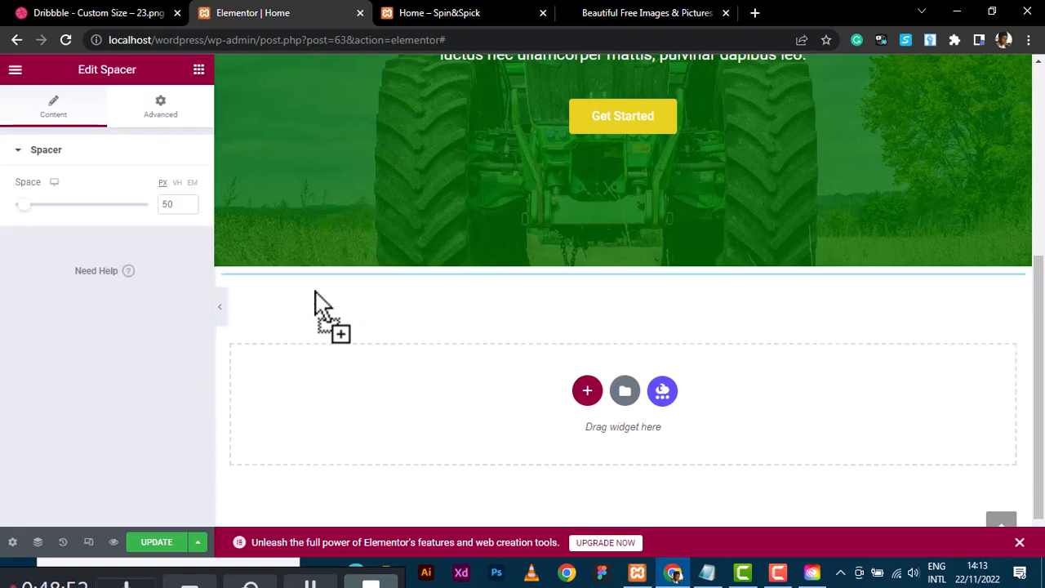
pyautogui.doubleClick(164, 205)
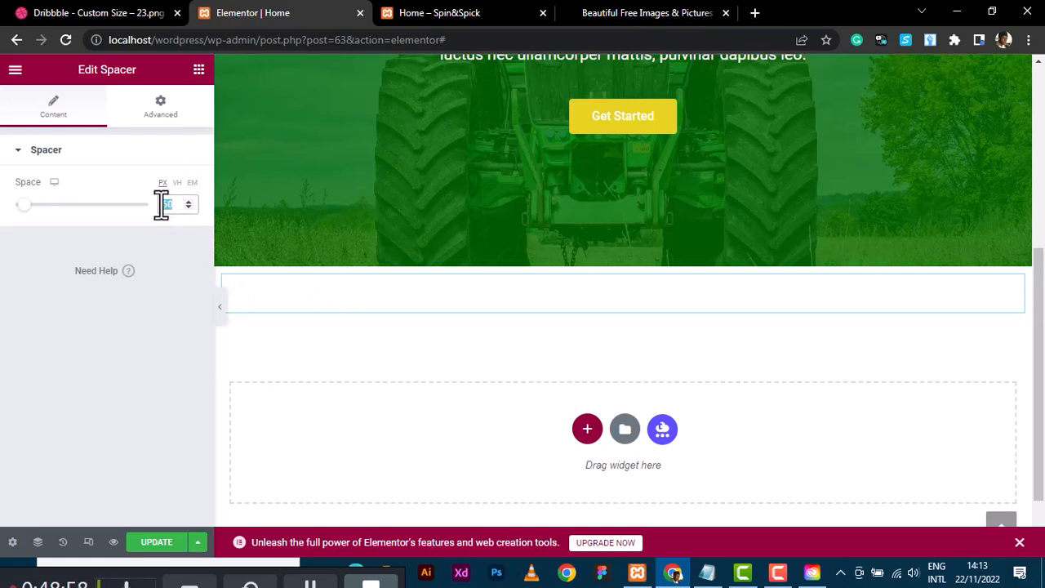
pyautogui.write('30')
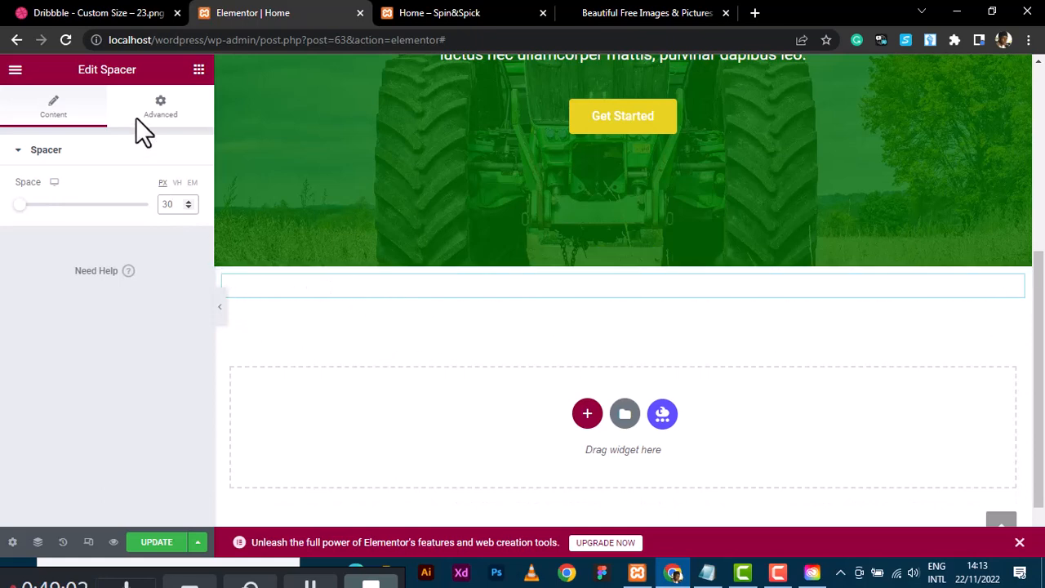
pyautogui.click(201, 71)
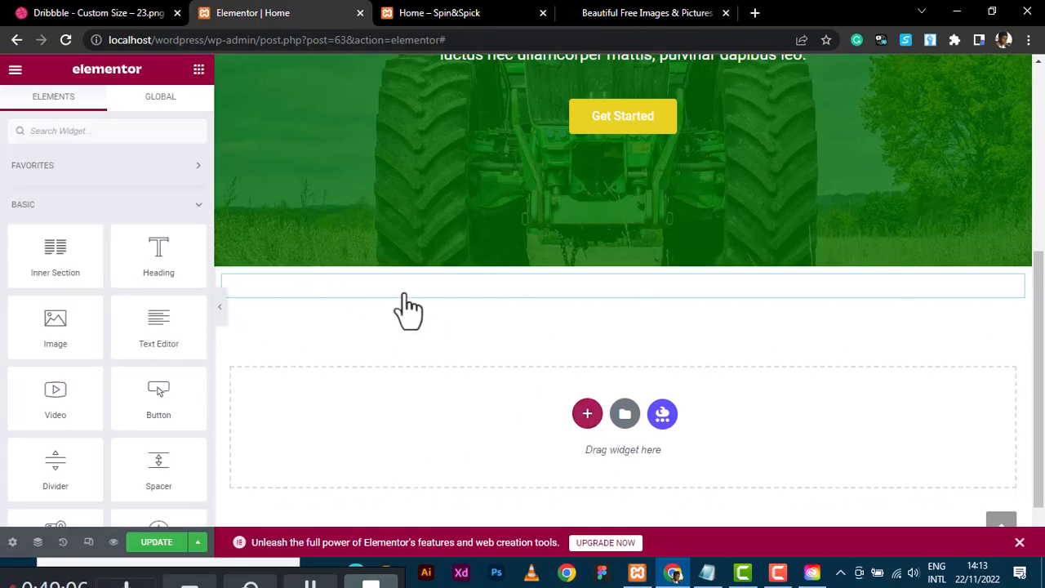
# Check the live Home page and the Dribbble reference, and add a three-column section with a wider middle column below the spacer section.
pyautogui.click(477, 14)
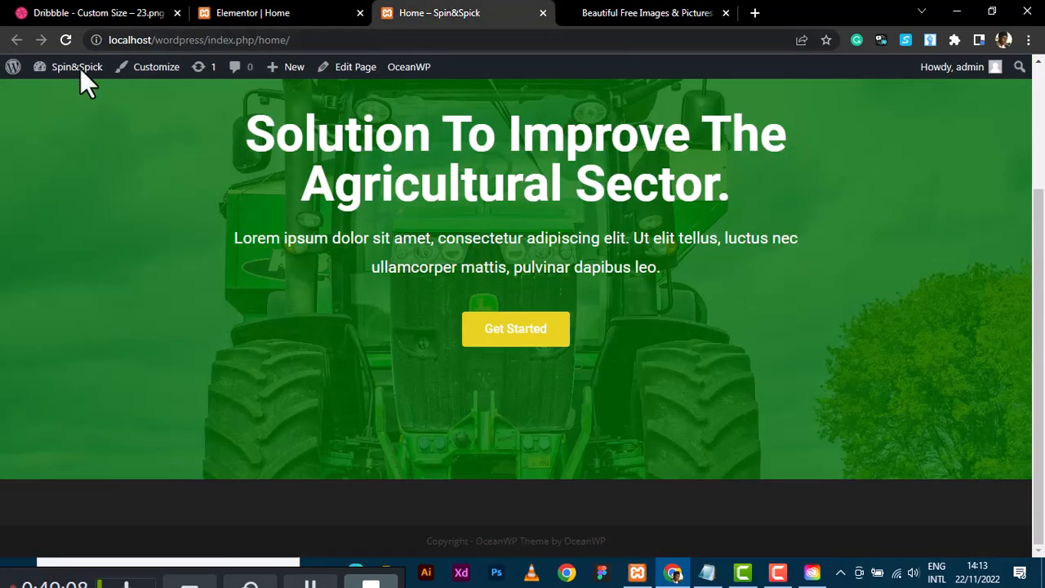
pyautogui.click(74, 9)
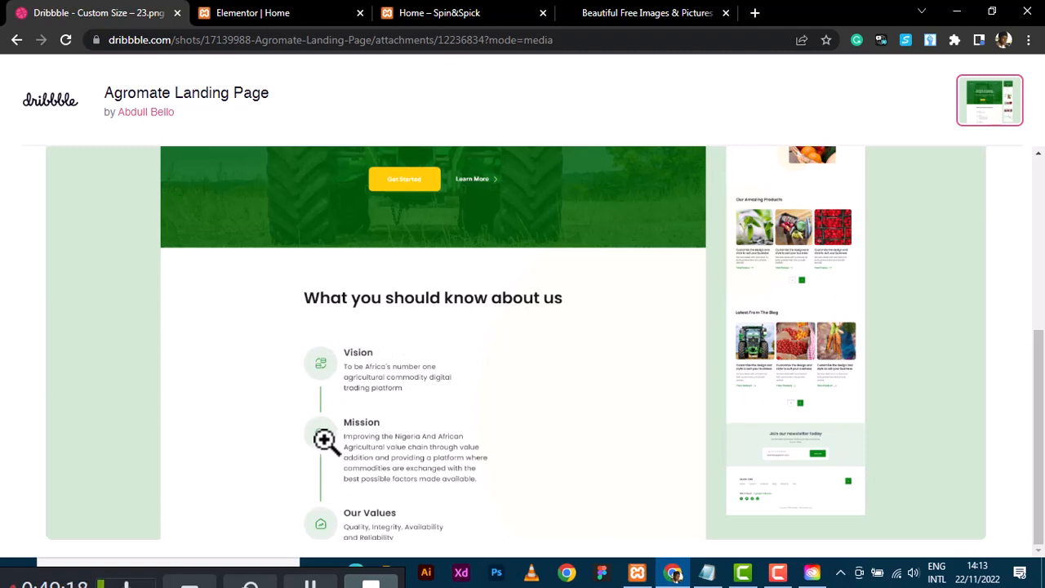
pyautogui.click(281, 11)
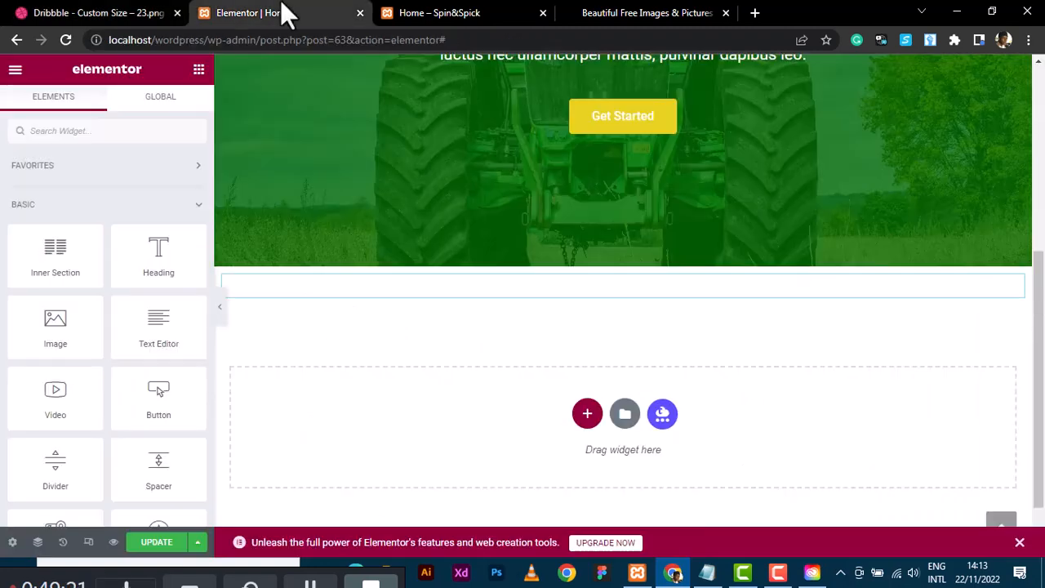
pyautogui.click(588, 417)
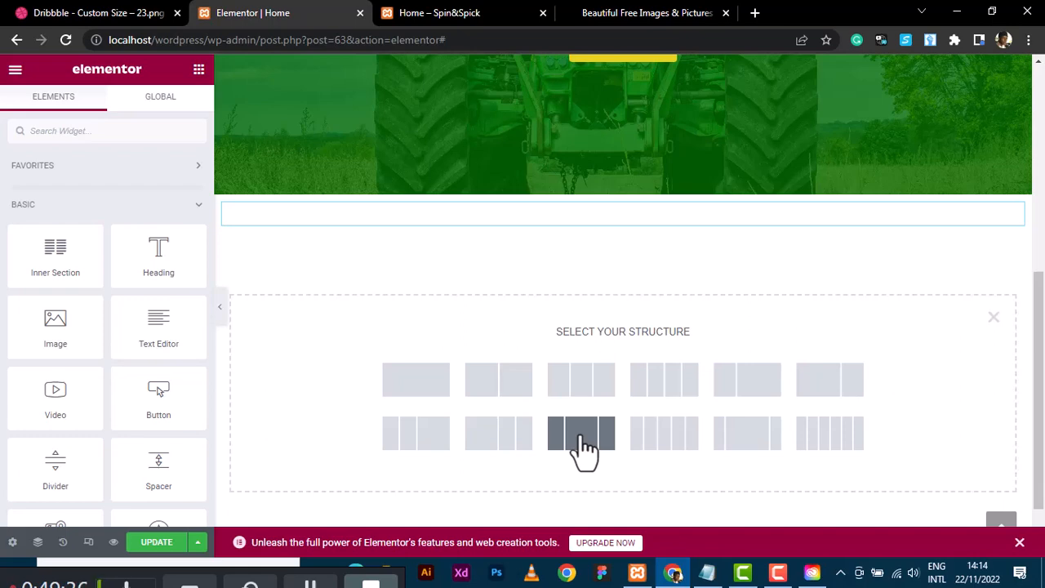
pyautogui.click(62, 17)
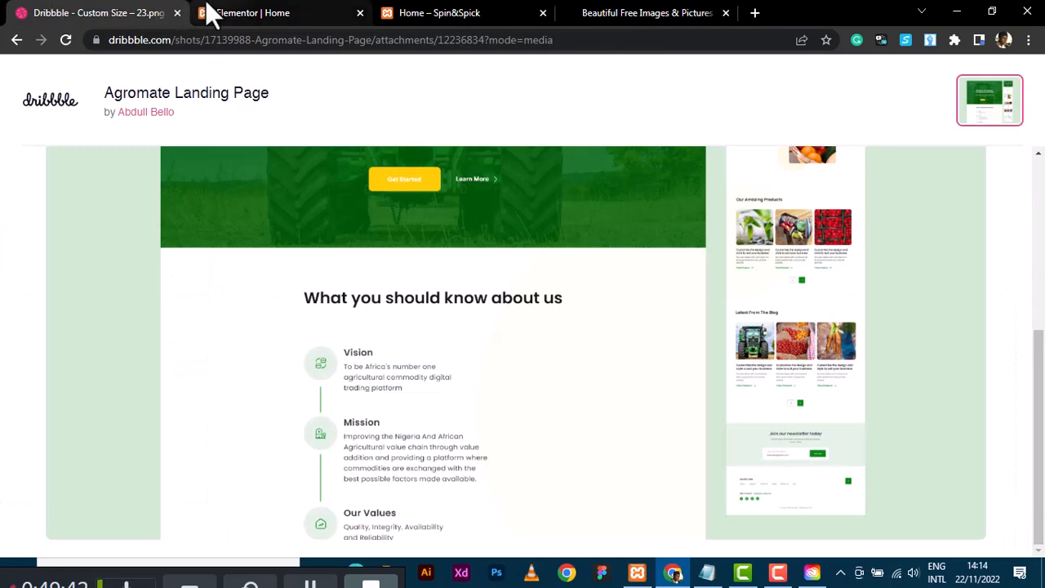
pyautogui.click(261, 14)
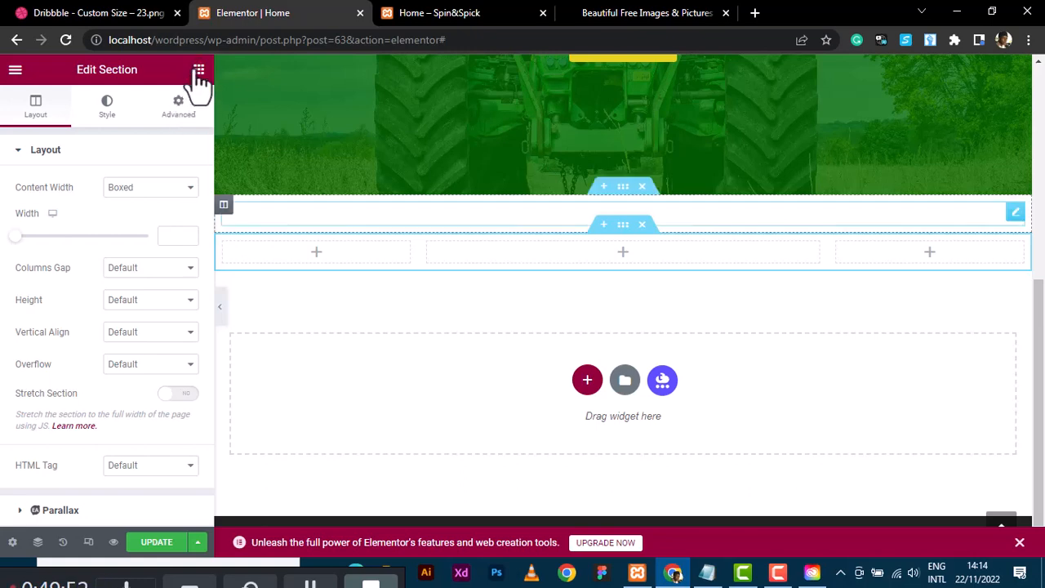
# Add a Heading widget reading "What you should know about us" to the wide middle column and align it to the center.
pyautogui.click(199, 71)
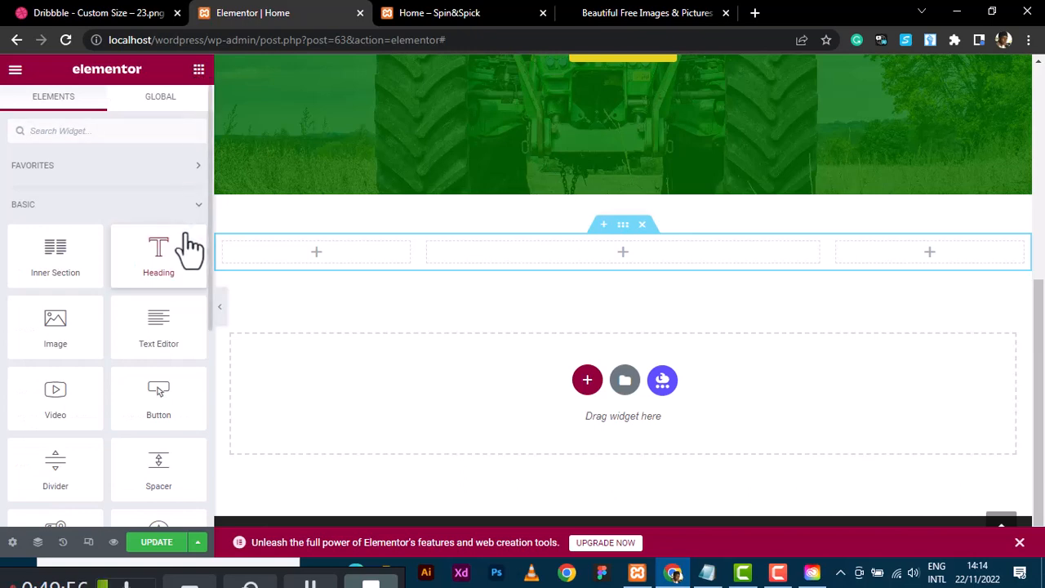
pyautogui.moveTo(151, 263); pyautogui.dragTo(19, 208)
pyautogui.write('What')
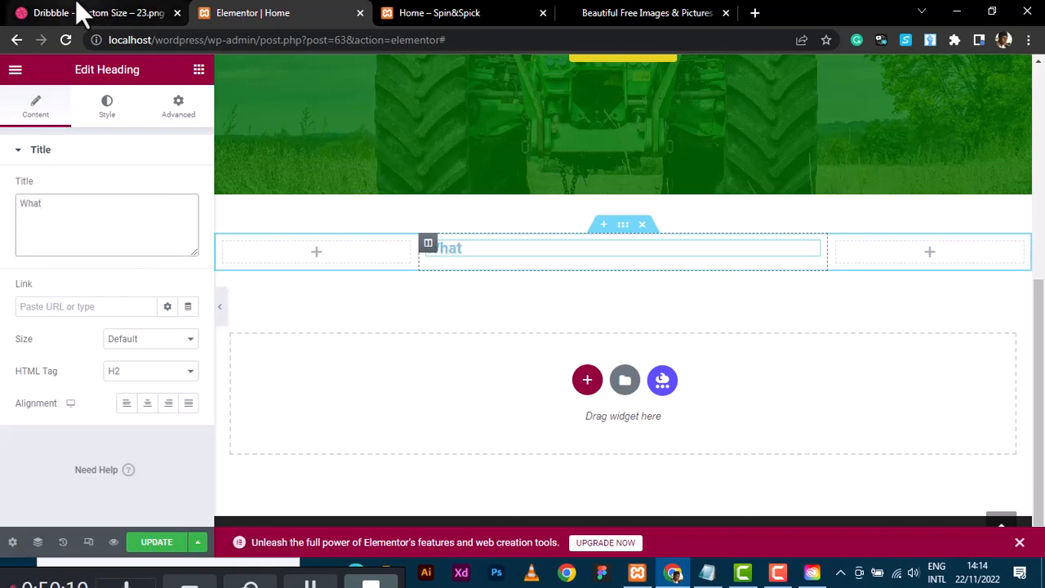
pyautogui.click(77, 9)
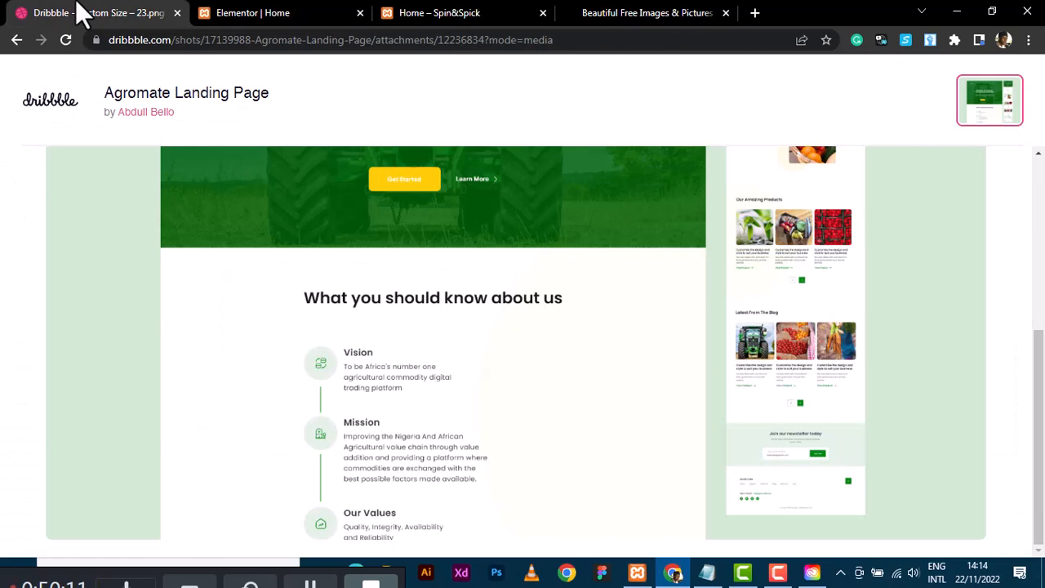
pyautogui.click(245, 15)
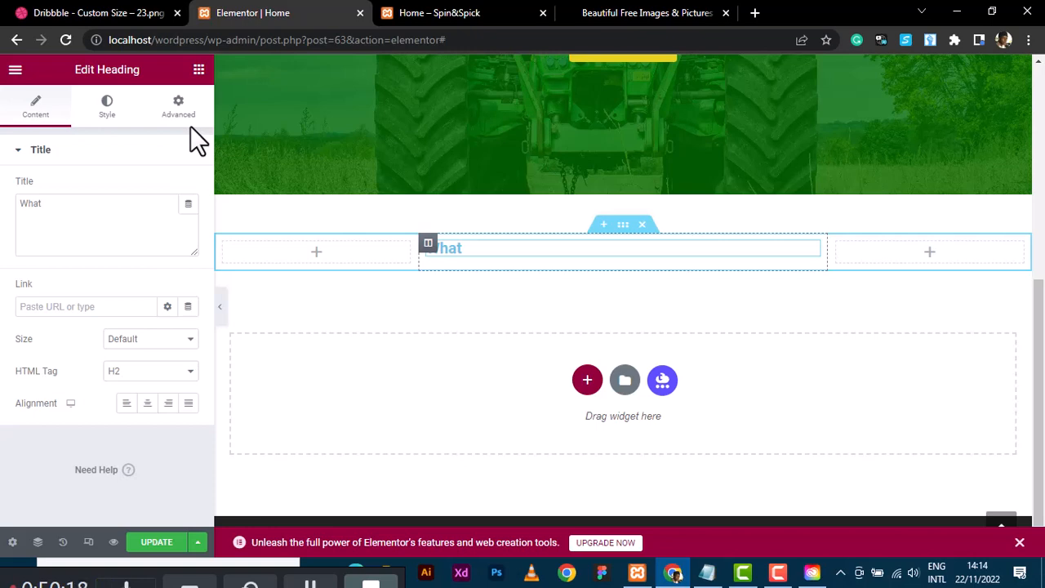
pyautogui.write('you should know')
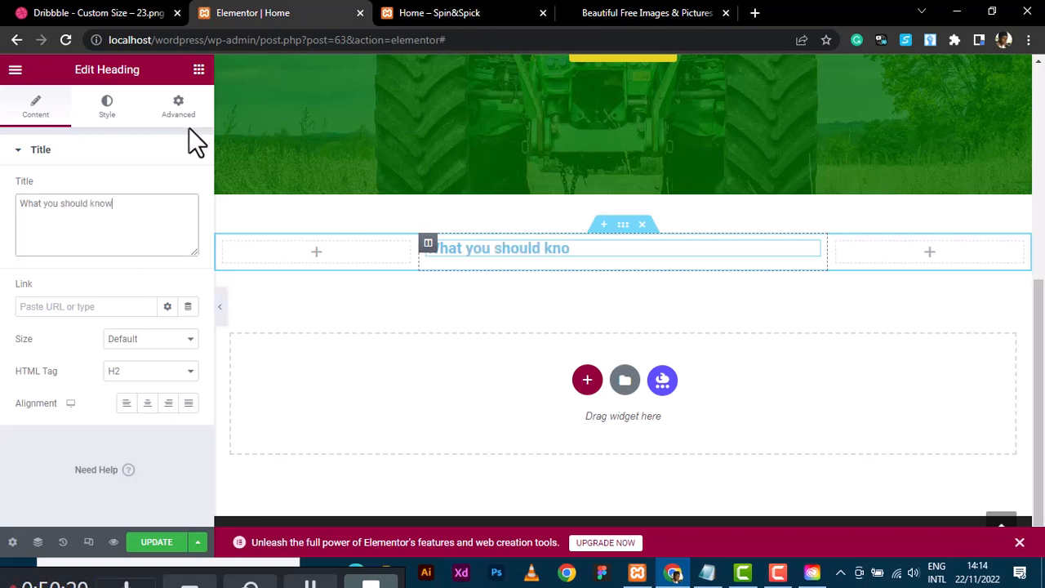
pyautogui.write(' about')
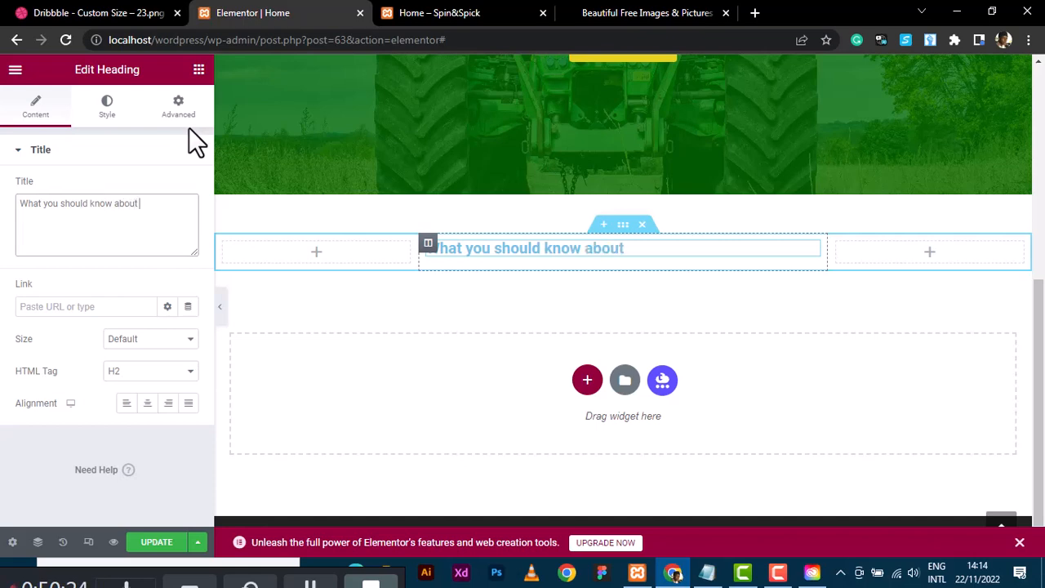
pyautogui.write('us')
pyautogui.click(148, 406)
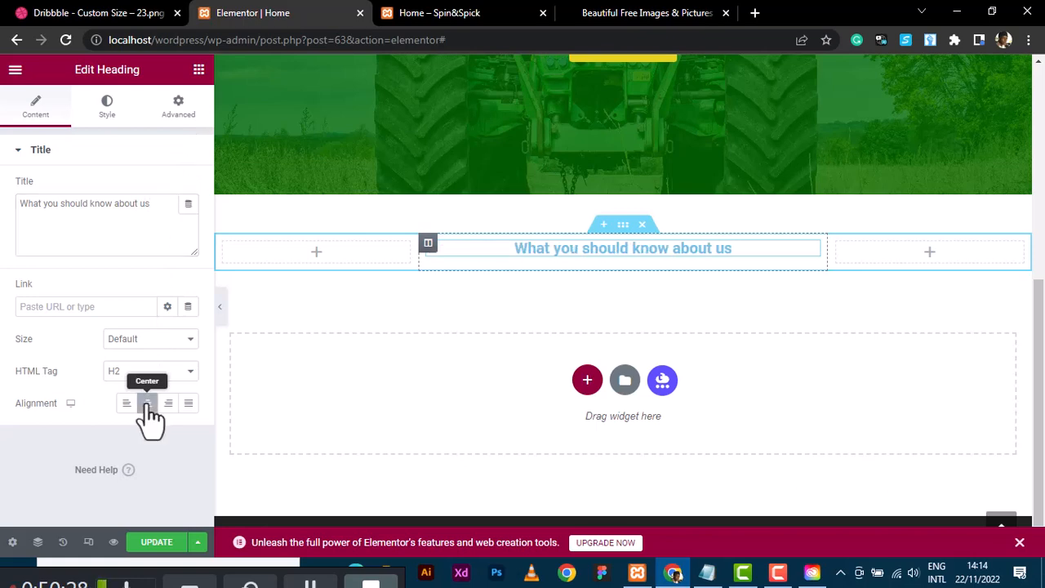
# Set the "What you should know about us" heading's text color to #000102 and its font size to 36 px.
pyautogui.click(106, 104)
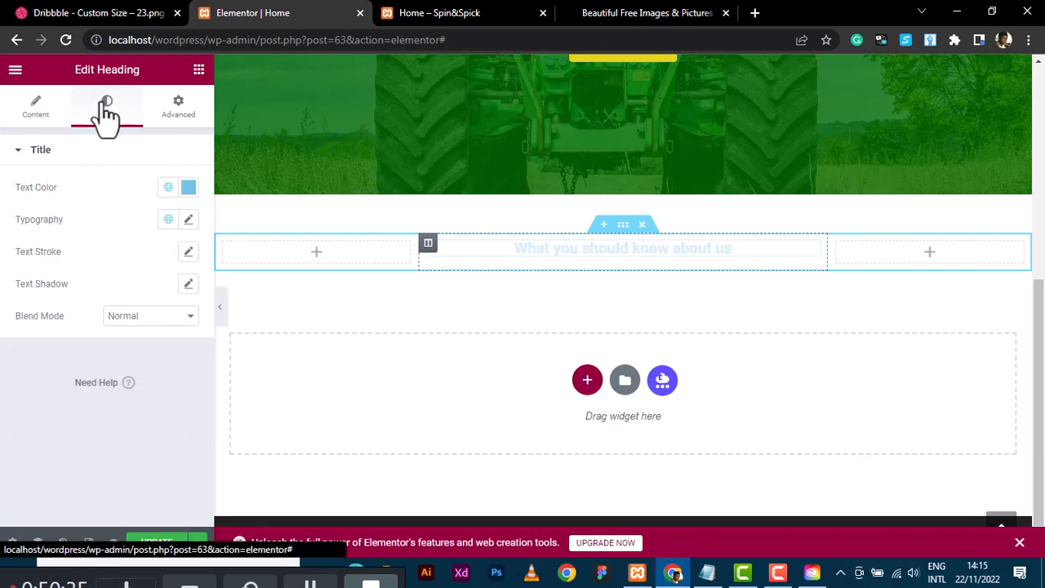
pyautogui.click(189, 190)
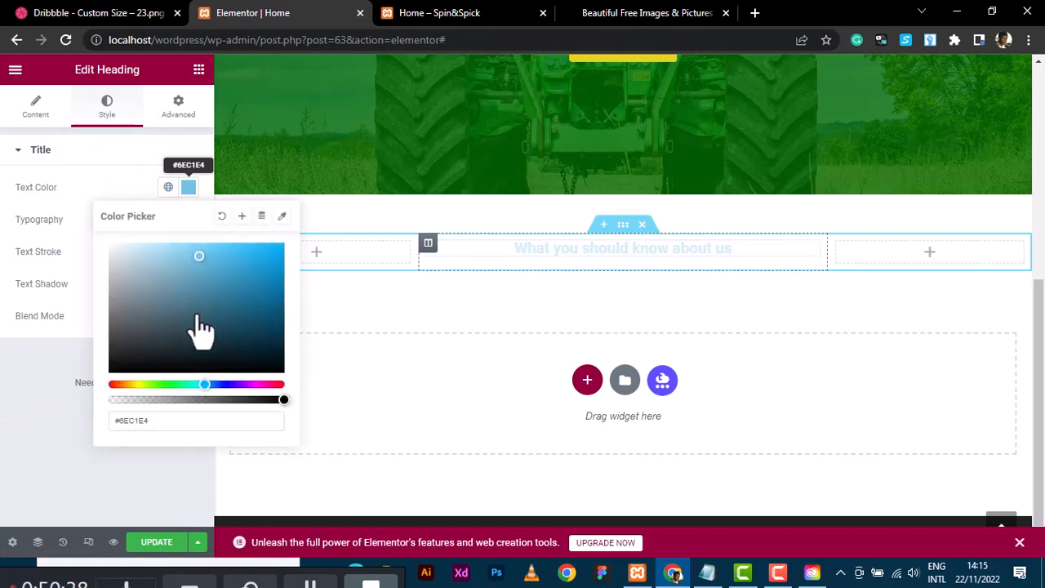
pyautogui.click(283, 370)
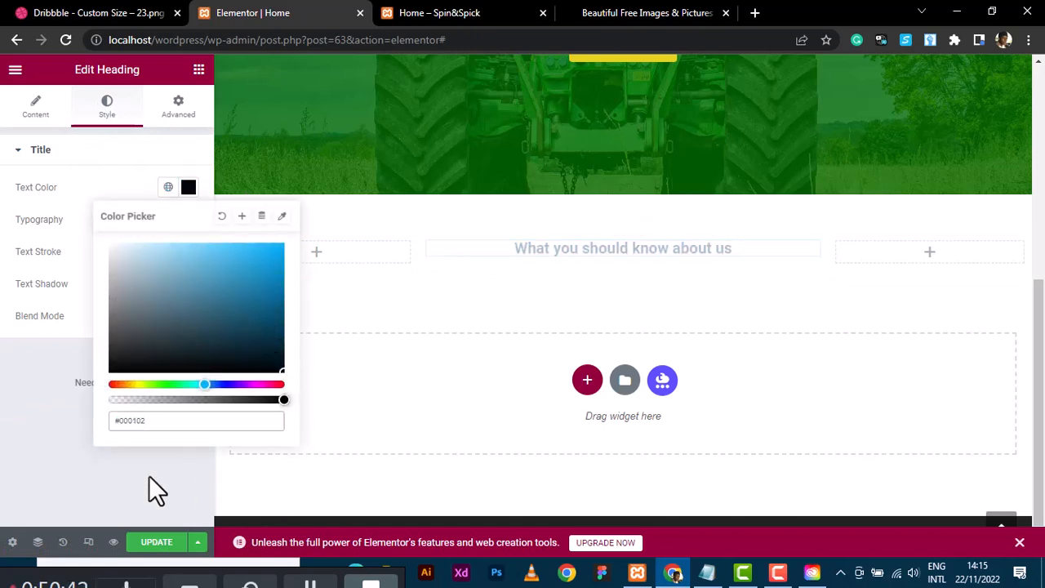
pyautogui.click(33, 371)
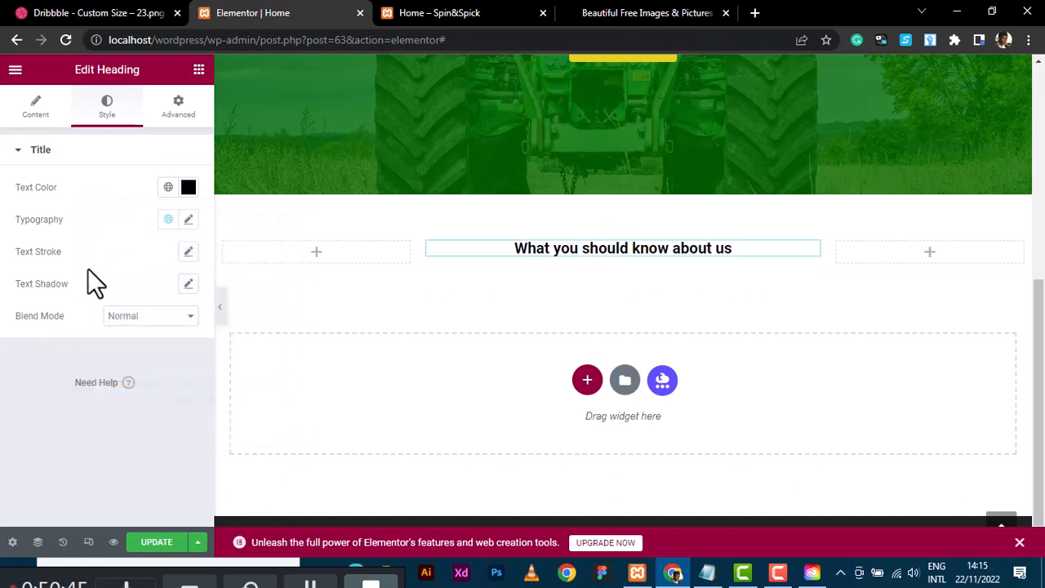
pyautogui.click(189, 221)
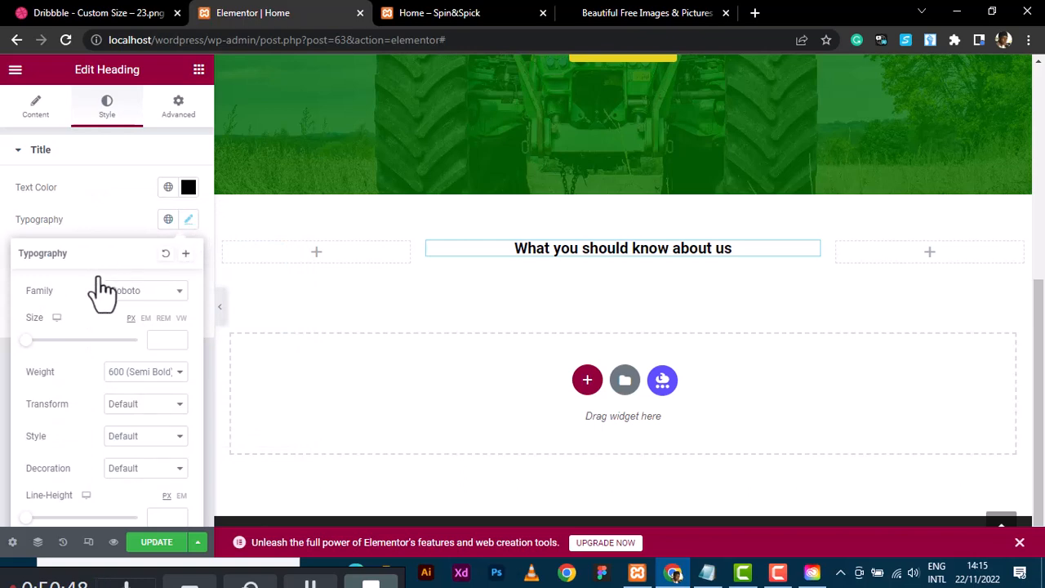
pyautogui.moveTo(26, 338); pyautogui.dragTo(47, 343)
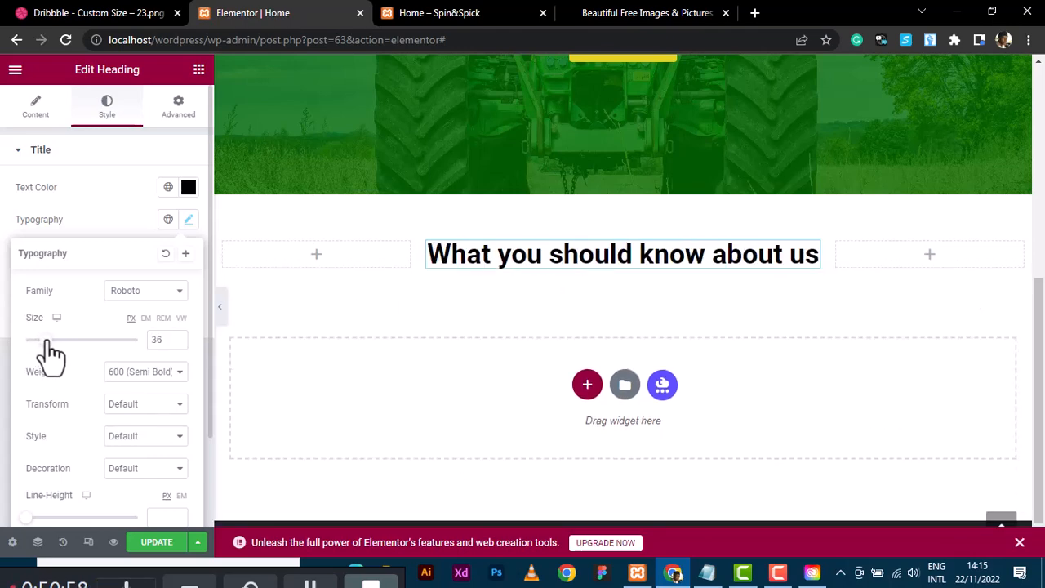
pyautogui.click(174, 131)
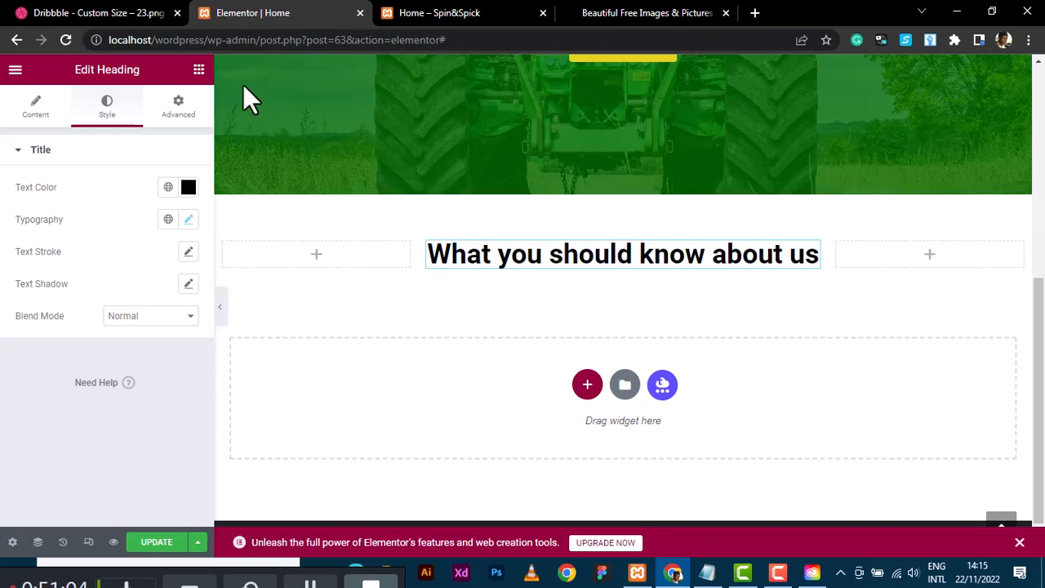
# Check the Vision item in the Dribbble reference and add an Icon Box widget below the heading in the middle column.
pyautogui.click(130, 9)
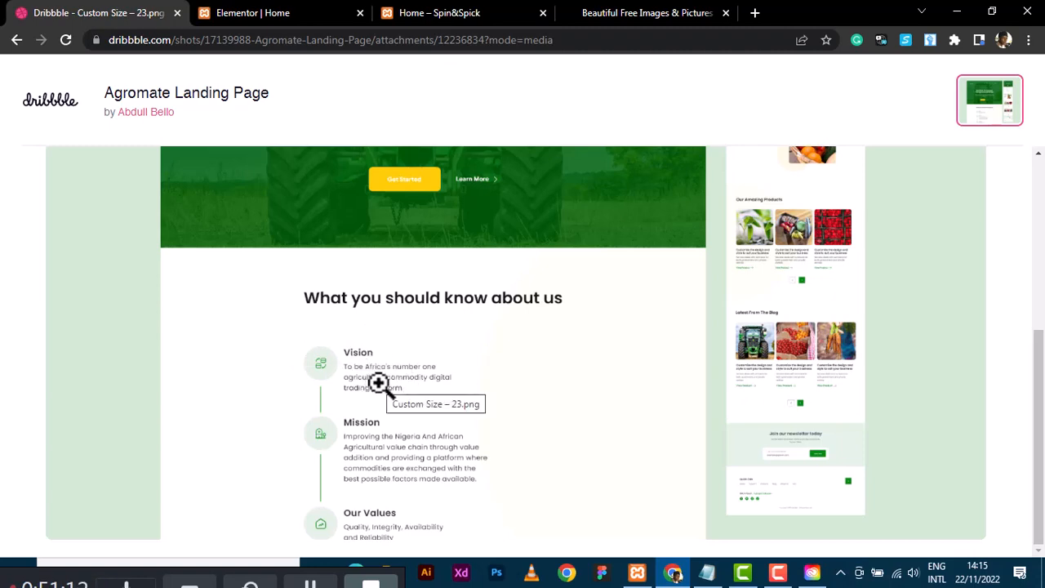
pyautogui.click(281, 13)
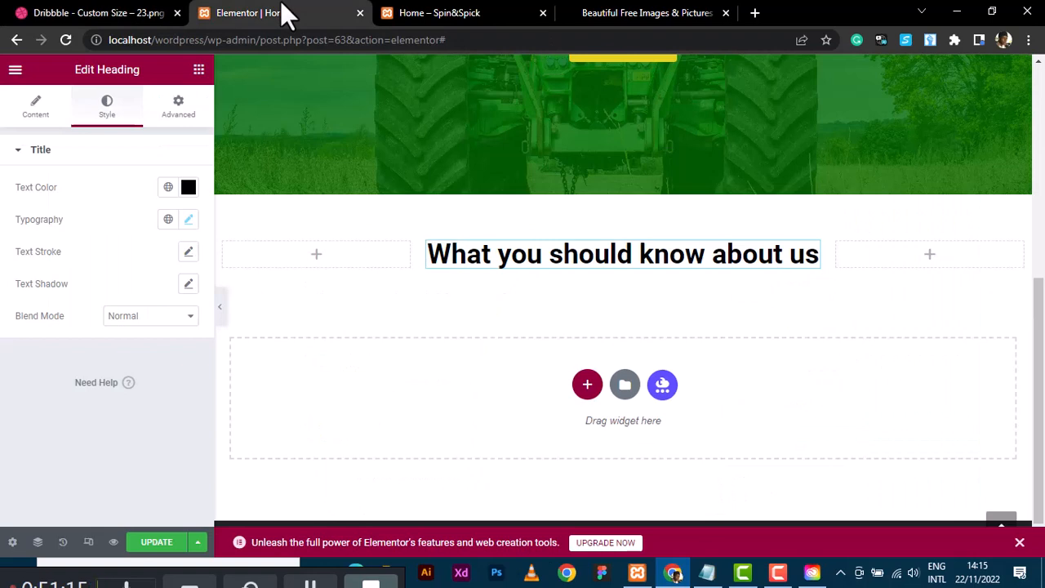
pyautogui.click(199, 72)
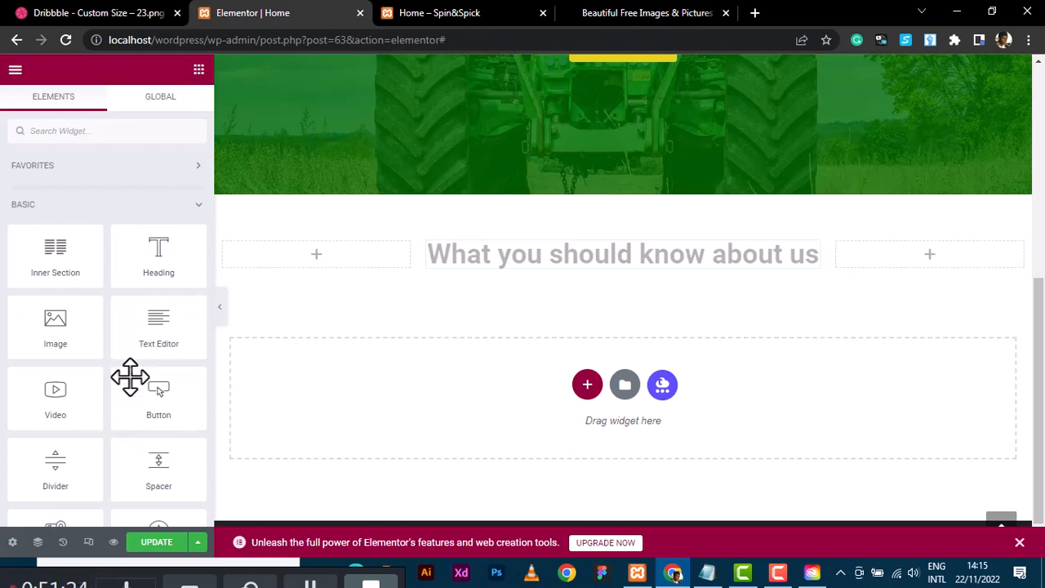
pyautogui.scroll(-5, 122, 457)
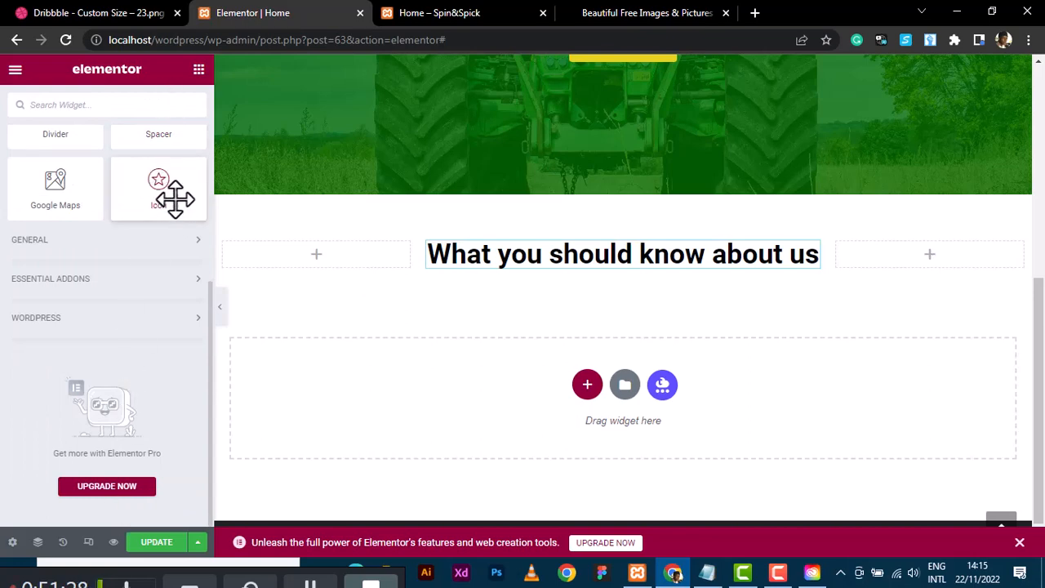
pyautogui.click(196, 242)
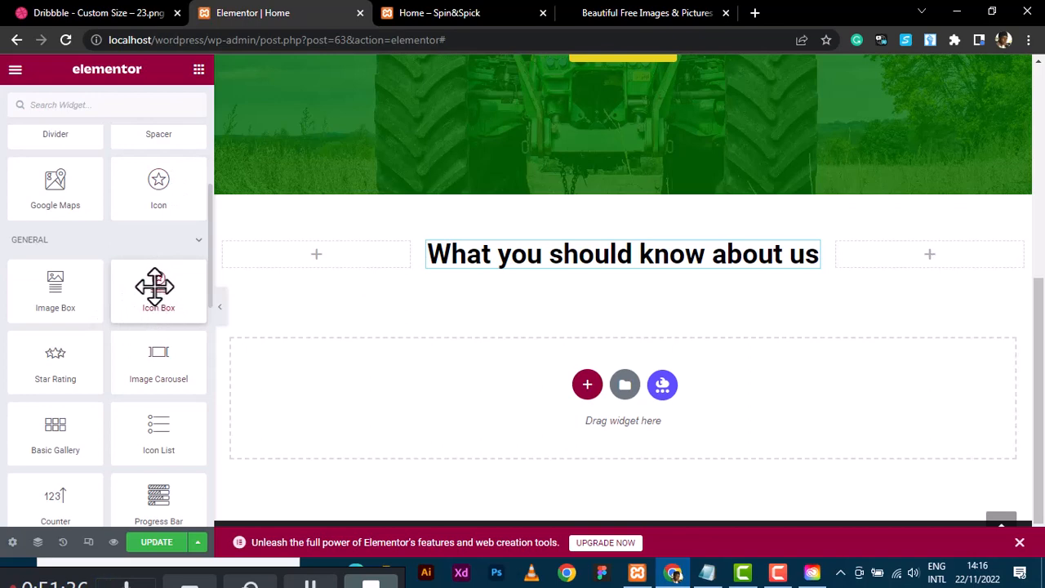
pyautogui.moveTo(154, 288); pyautogui.dragTo(523, 267)
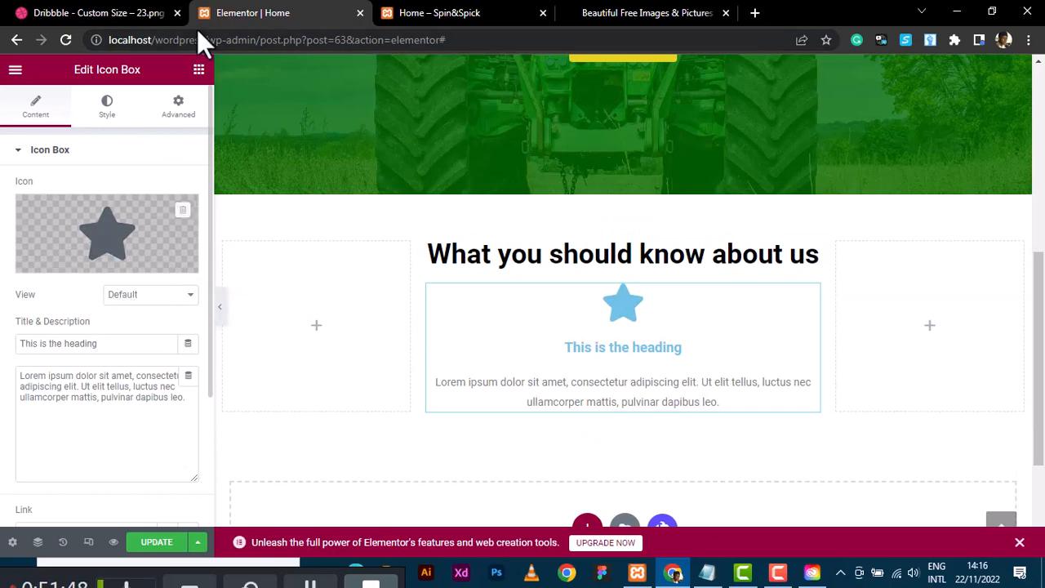
# Compare with the Dribbble reference and replace the icon box's placeholder title with "Vision".
pyautogui.click(94, 13)
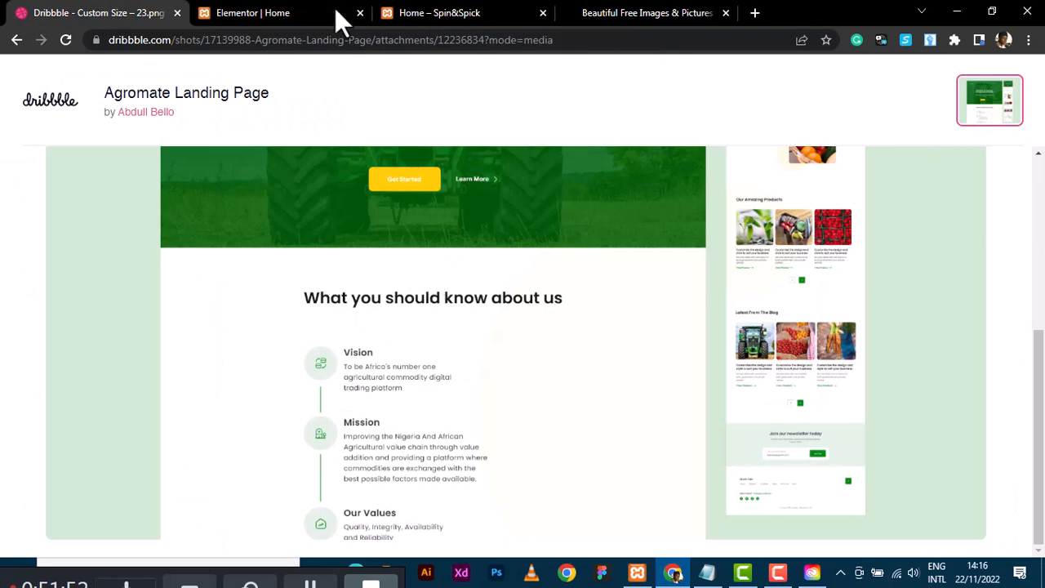
pyautogui.click(290, 6)
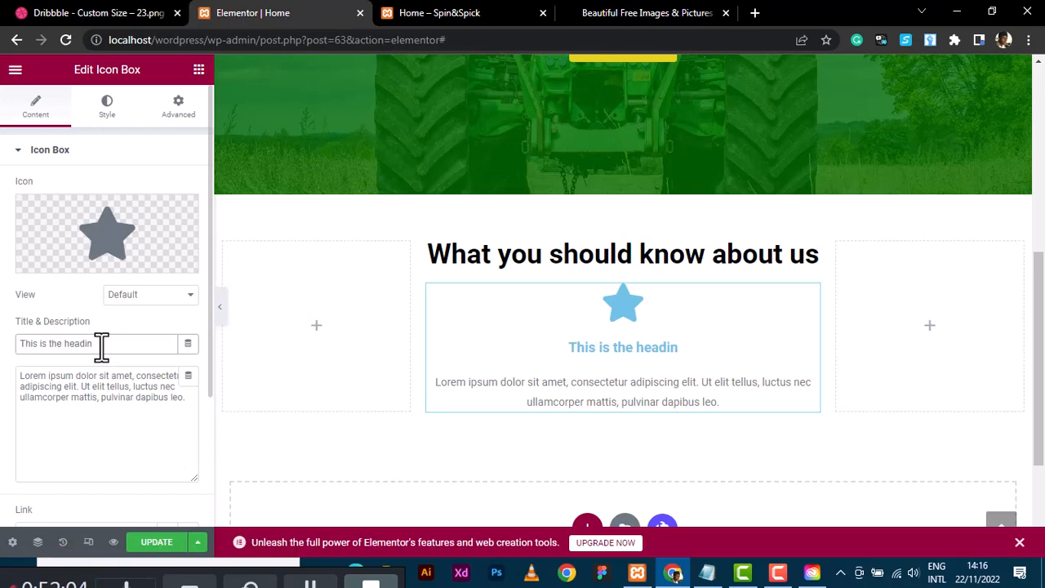
pyautogui.press('BackSpace')
pyautogui.press('BackSpace')
pyautogui.press('BackSpace')
pyautogui.press('BackSpace')
pyautogui.press('BackSpace')
pyautogui.press('BackSpace')
pyautogui.press('BackSpace')
pyautogui.press('BackSpace')
pyautogui.press('BackSpace')
pyautogui.press('BackSpace')
pyautogui.press('BackSpace')
pyautogui.press('BackSpace')
pyautogui.press('BackSpace')
pyautogui.press('BackSpace')
pyautogui.press('BackSpace')
pyautogui.press('BackSpace')
pyautogui.press('BackSpace')
pyautogui.press('BackSpace')
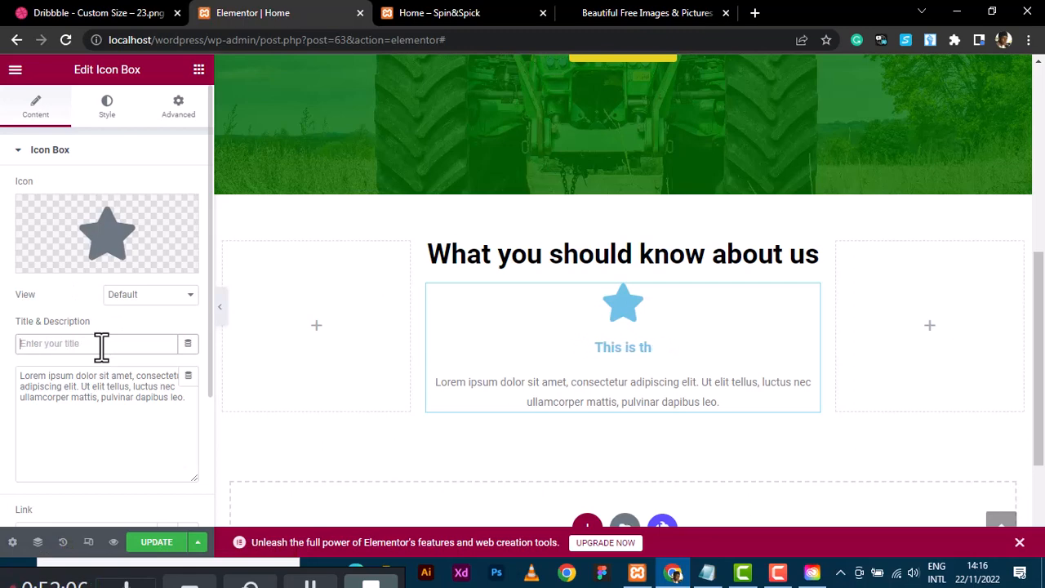
pyautogui.write('Vision')
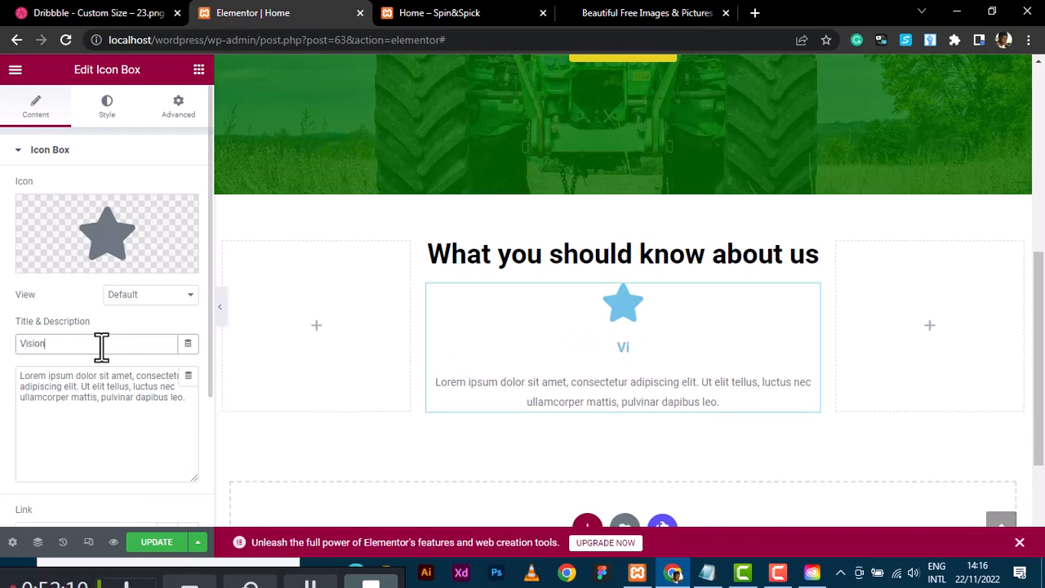
# Filter the icon library by "Vis" and replace the Vision box's star with the Tripadvisor icon.
pyautogui.moveTo(128, 269)
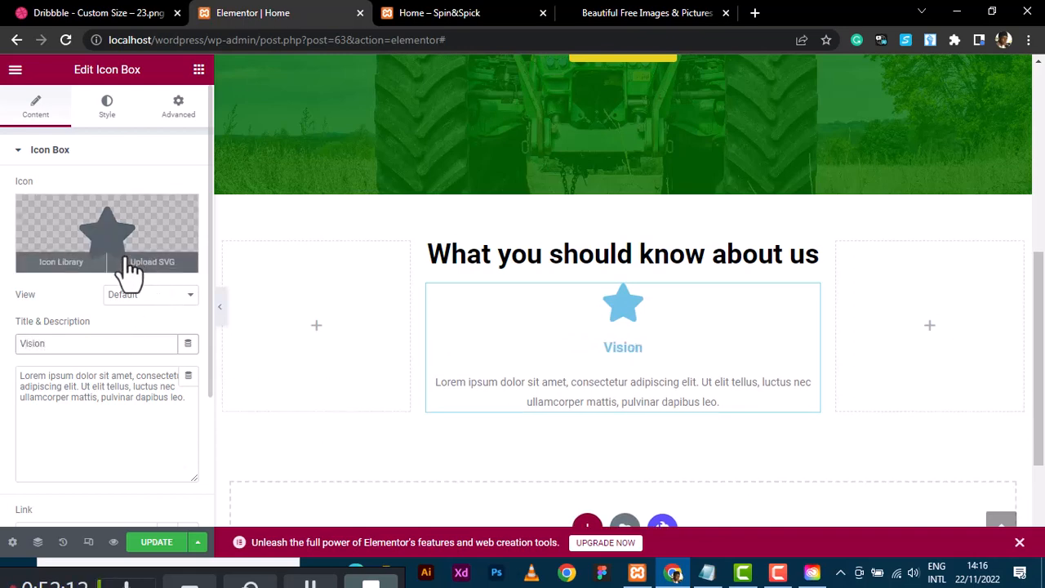
pyautogui.click(69, 276)
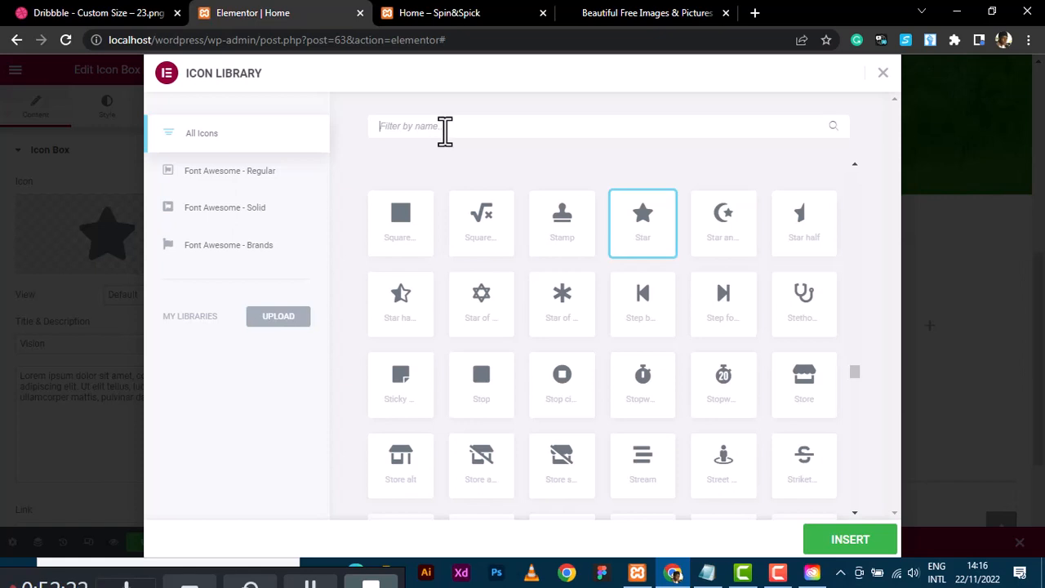
pyautogui.write('Vis')
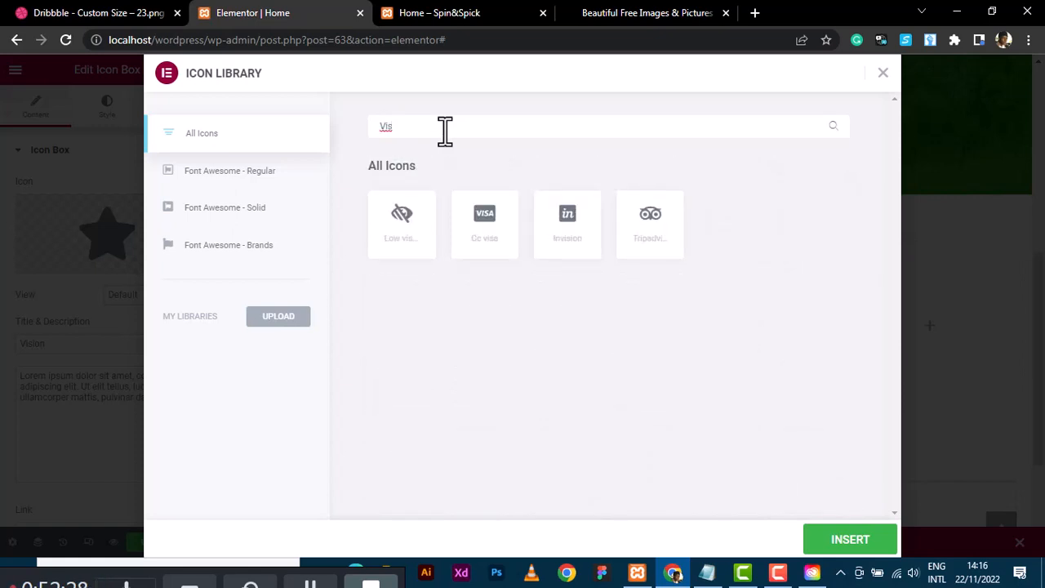
pyautogui.click(651, 229)
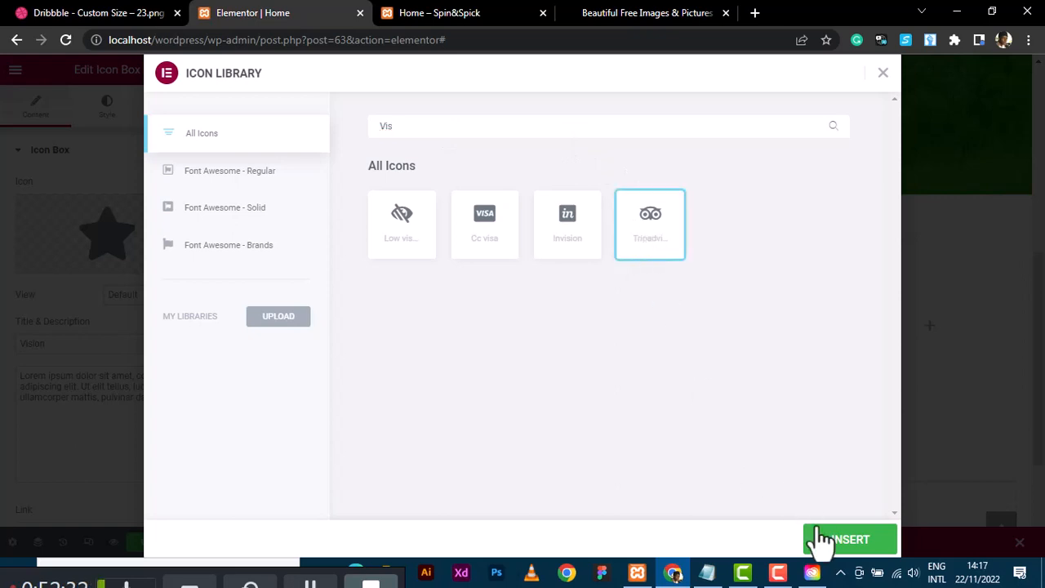
pyautogui.click(849, 540)
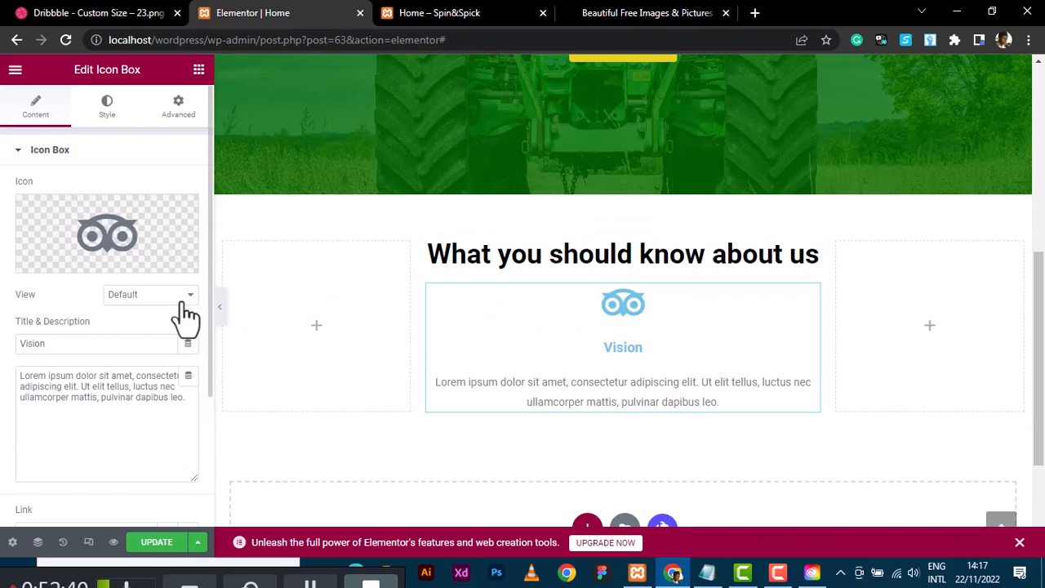
# Check the Vision item in the Dribbble reference and set the icon box's view to Stacked with a Circle shape.
pyautogui.click(93, 13)
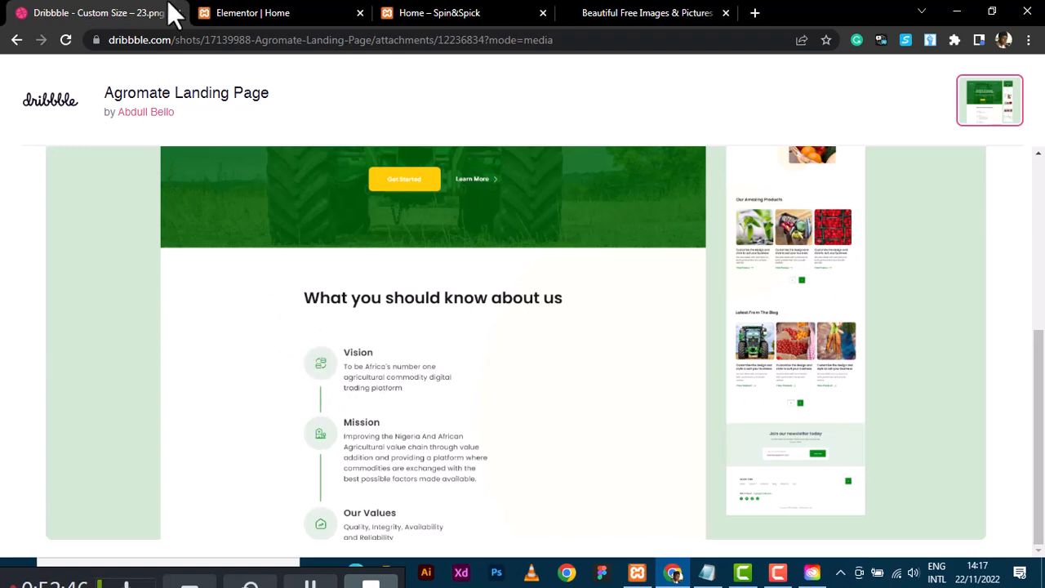
pyautogui.click(260, 15)
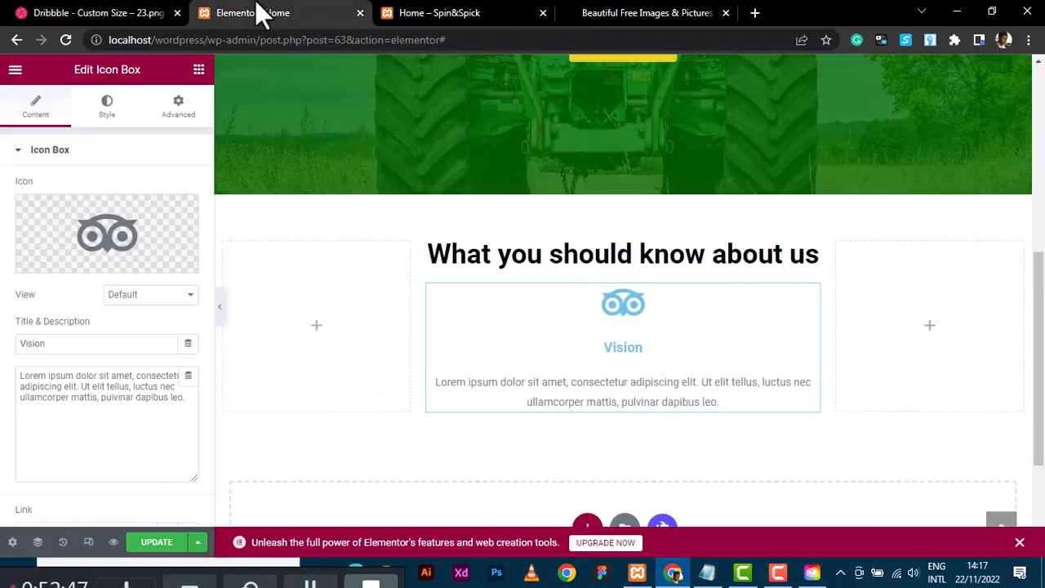
pyautogui.click(128, 297)
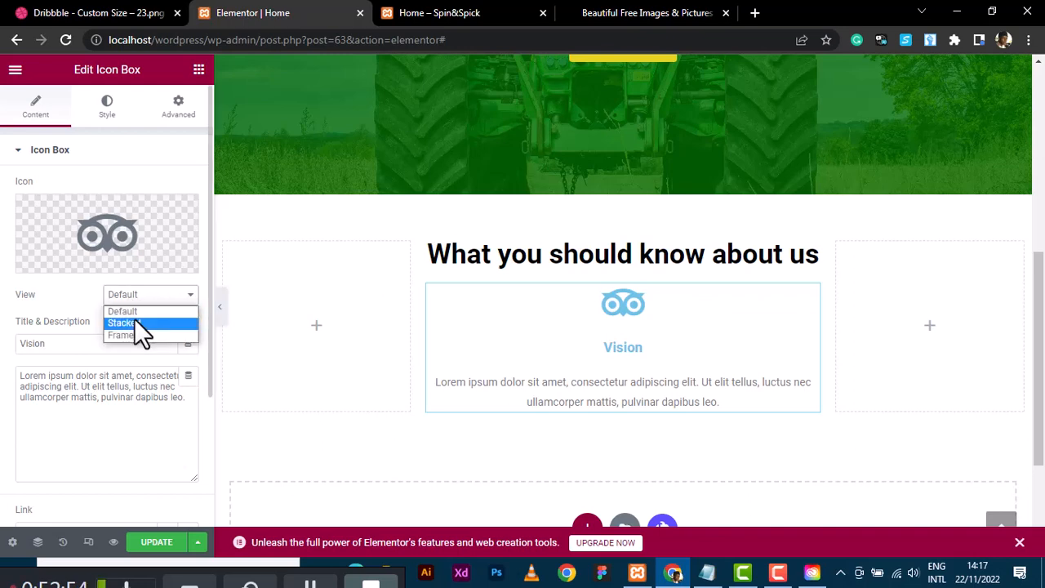
pyautogui.click(134, 323)
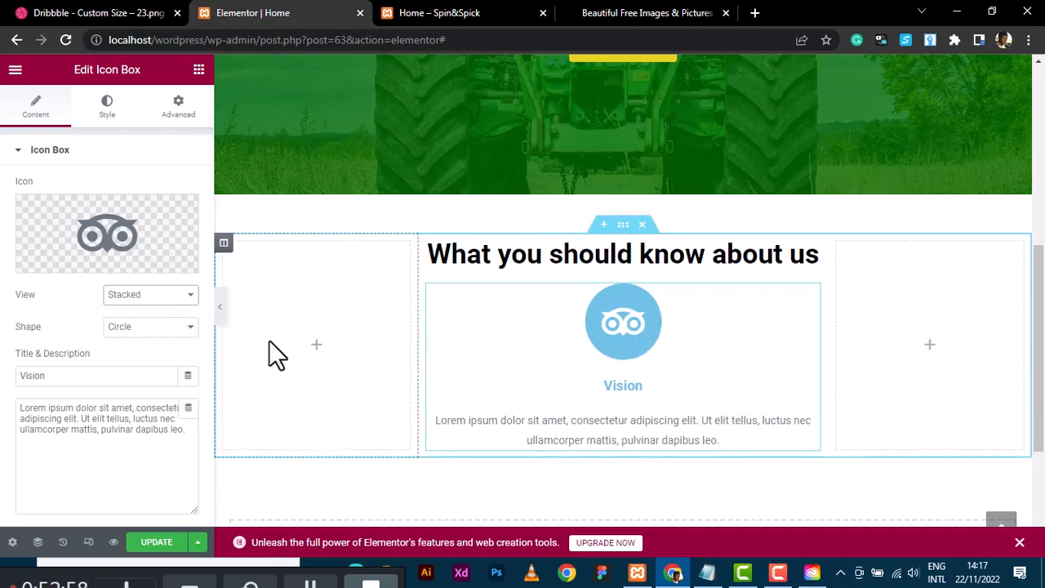
pyautogui.click(161, 327)
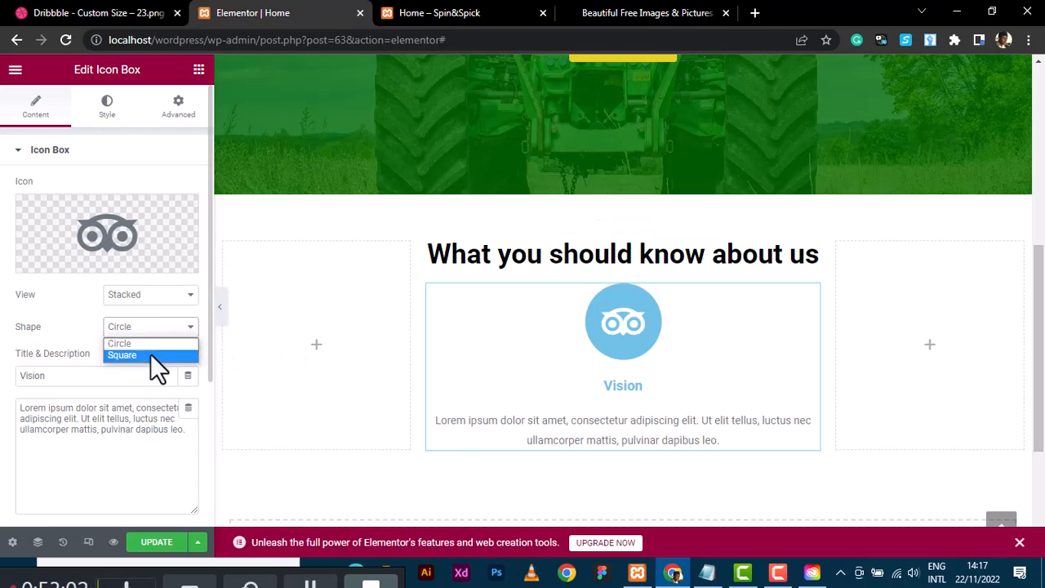
pyautogui.click(150, 354)
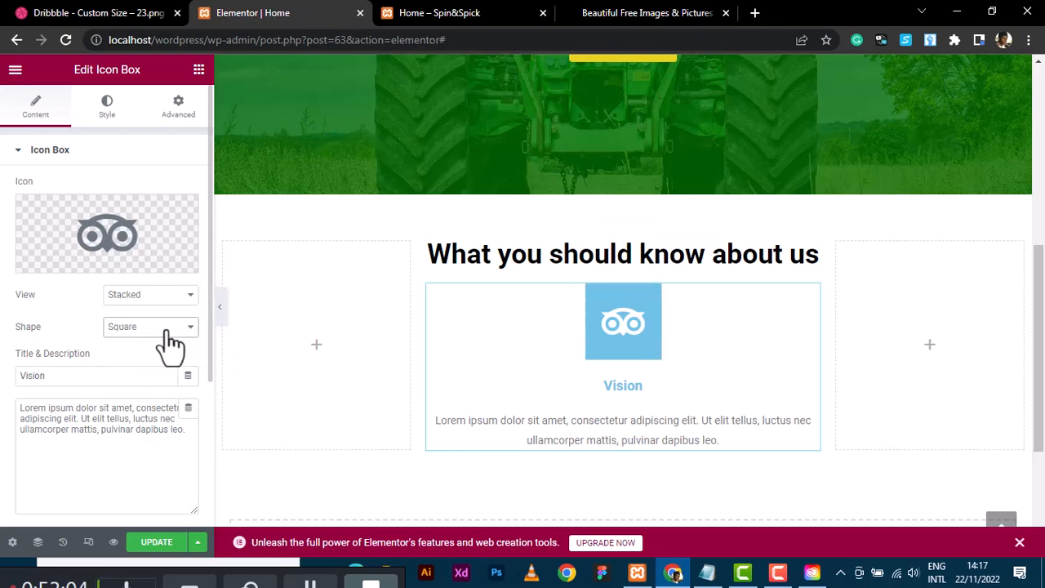
pyautogui.click(165, 331)
pyautogui.click(164, 344)
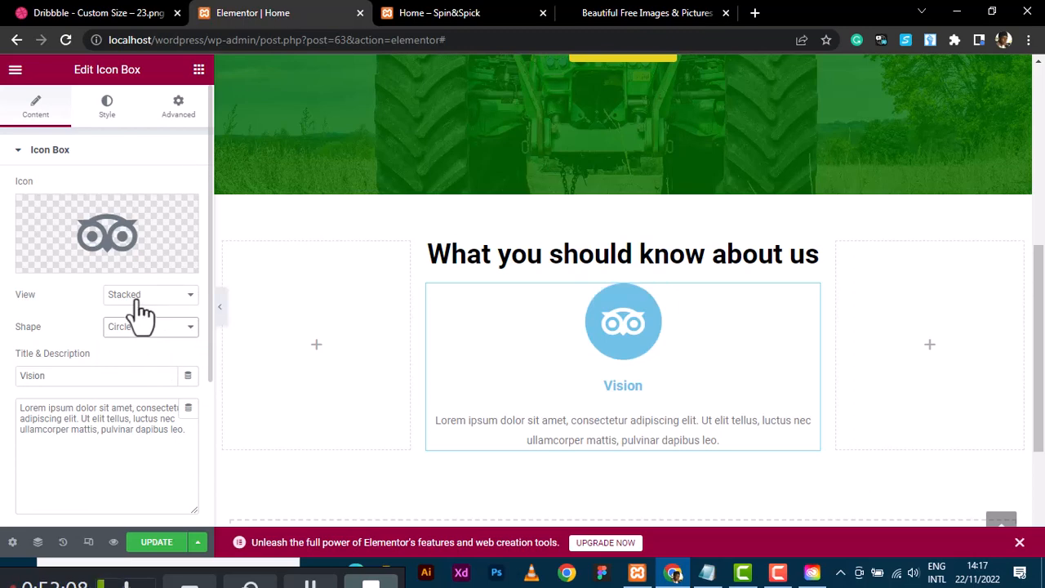
# Compare the icon placement with the Dribbble reference and position the Vision icon to the left of its text.
pyautogui.click(100, 11)
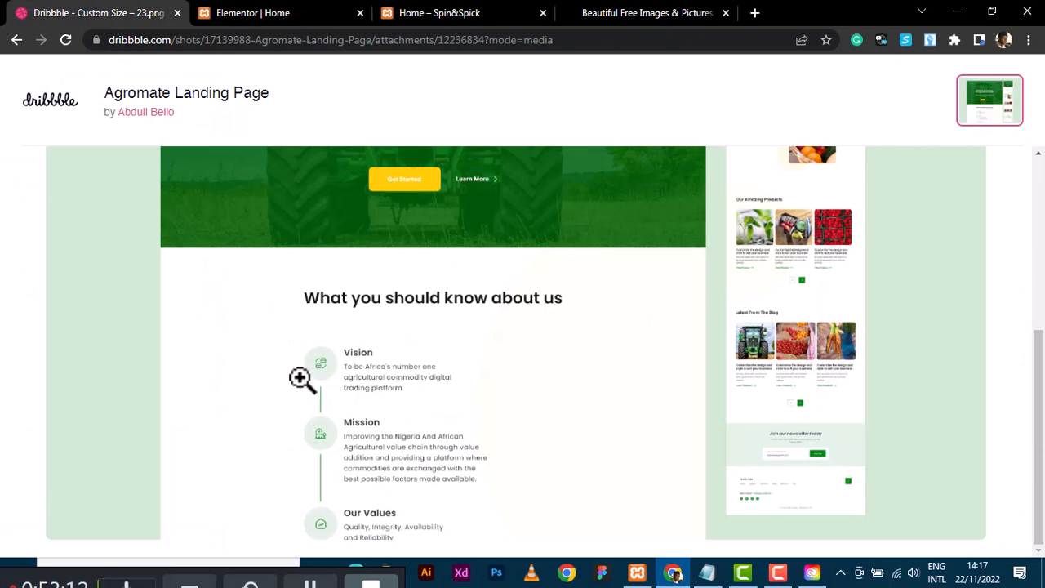
pyautogui.click(226, 13)
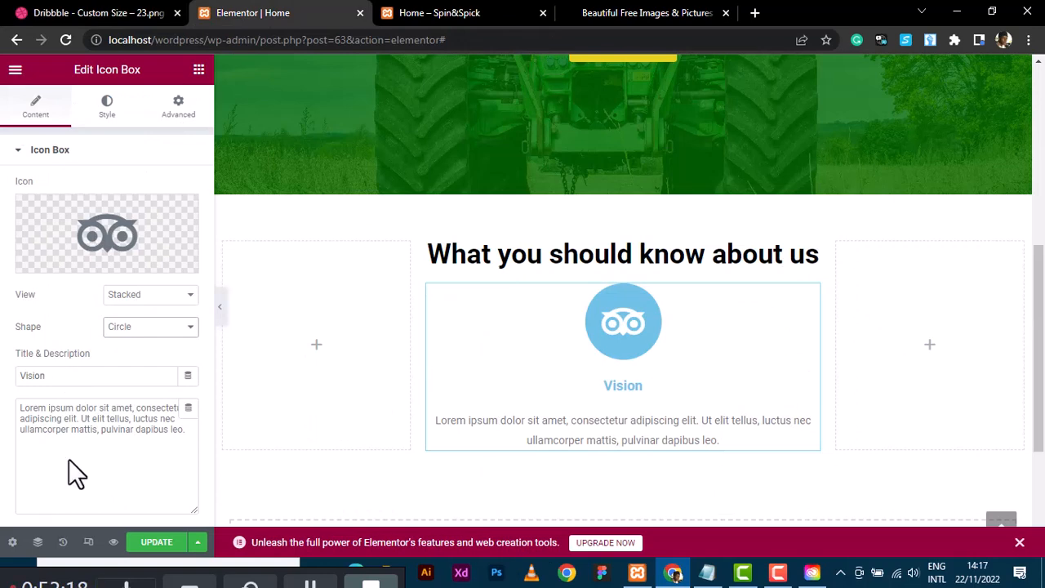
pyautogui.scroll(-3, 148, 326)
pyautogui.scroll(2, 148, 326)
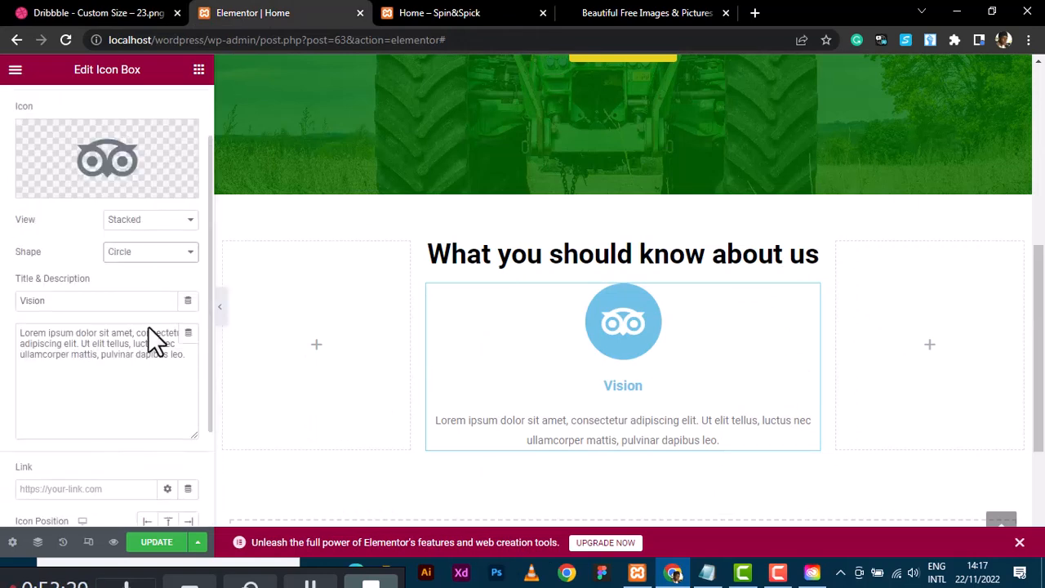
pyautogui.scroll(-2, 148, 326)
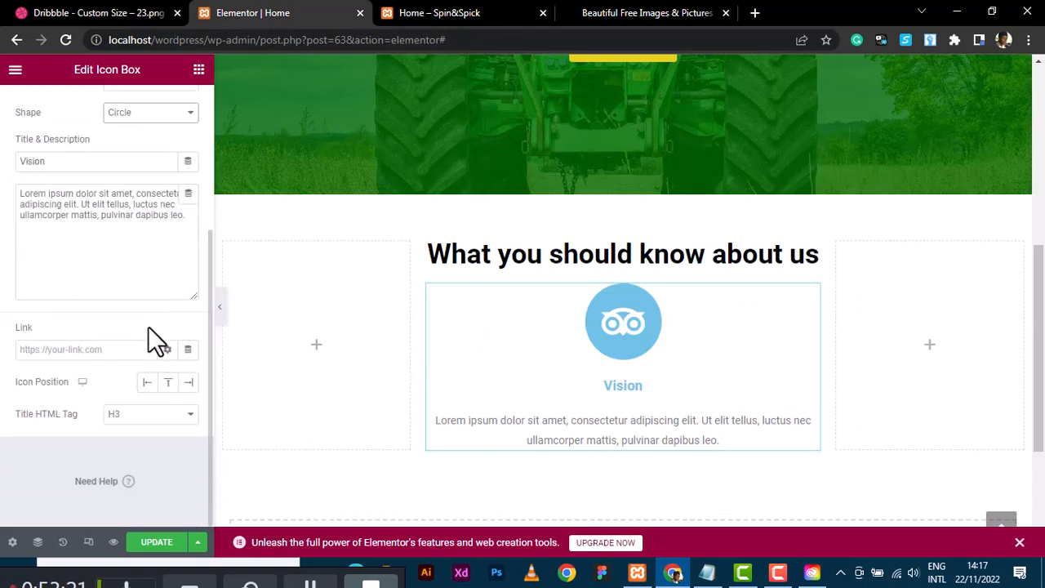
pyautogui.click(147, 384)
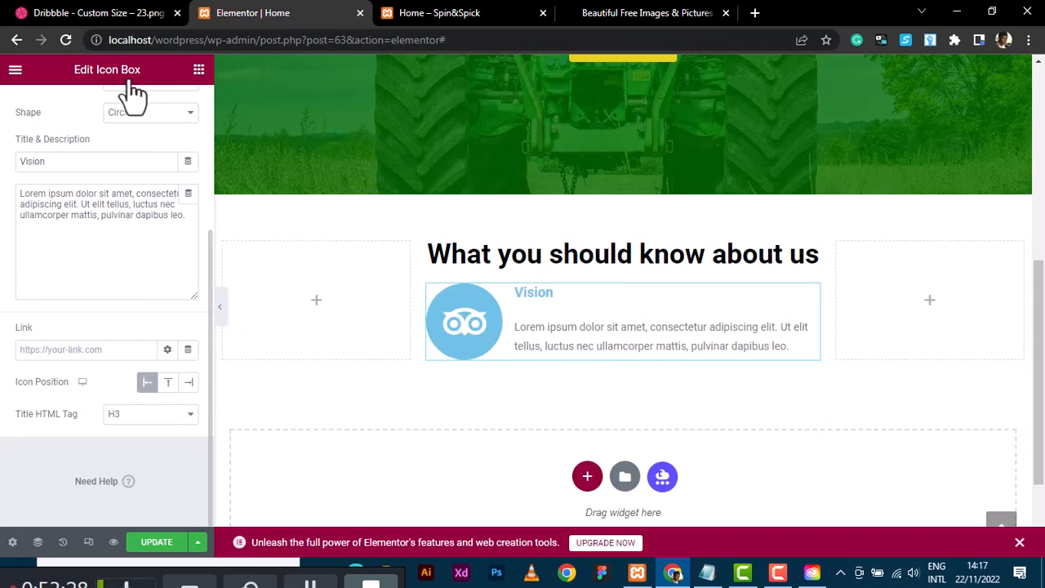
pyautogui.scroll(3, 107, 178)
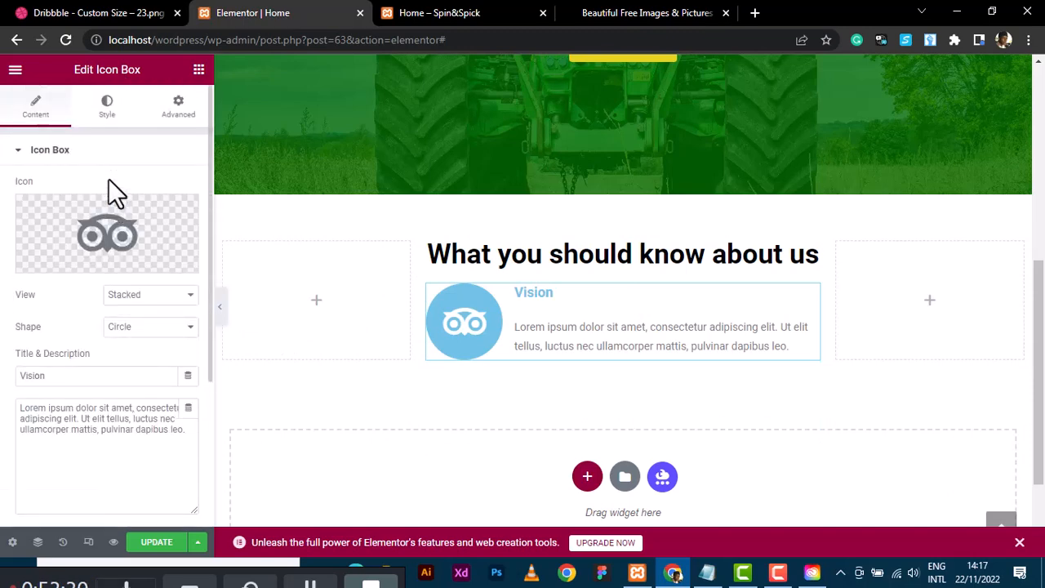
# Set the Vision icon's primary color to the soft green #96C68D, comparing shades with the Dribbble reference.
pyautogui.click(106, 111)
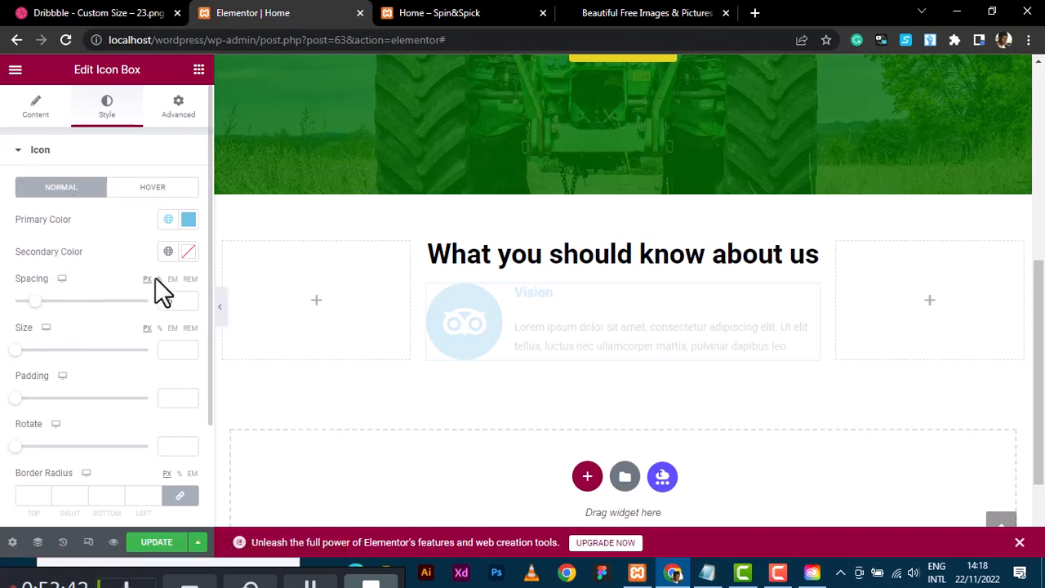
pyautogui.click(189, 222)
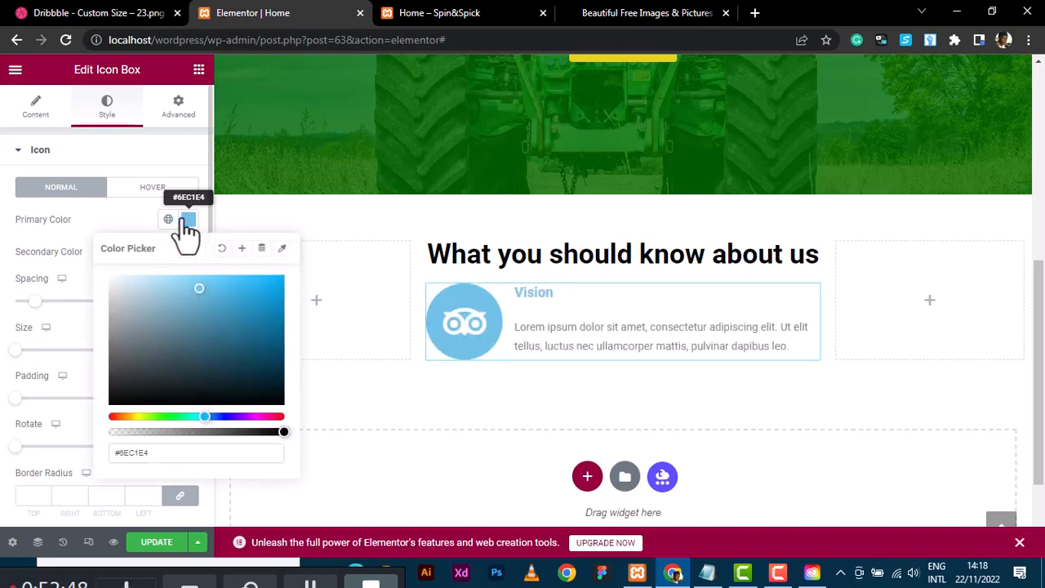
pyautogui.click(163, 419)
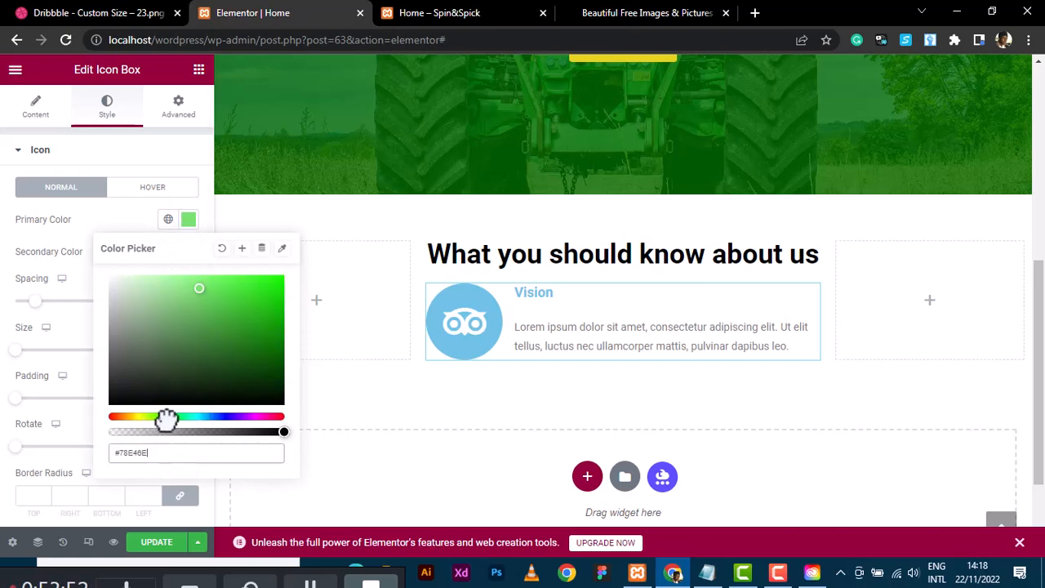
pyautogui.moveTo(164, 419); pyautogui.dragTo(180, 418)
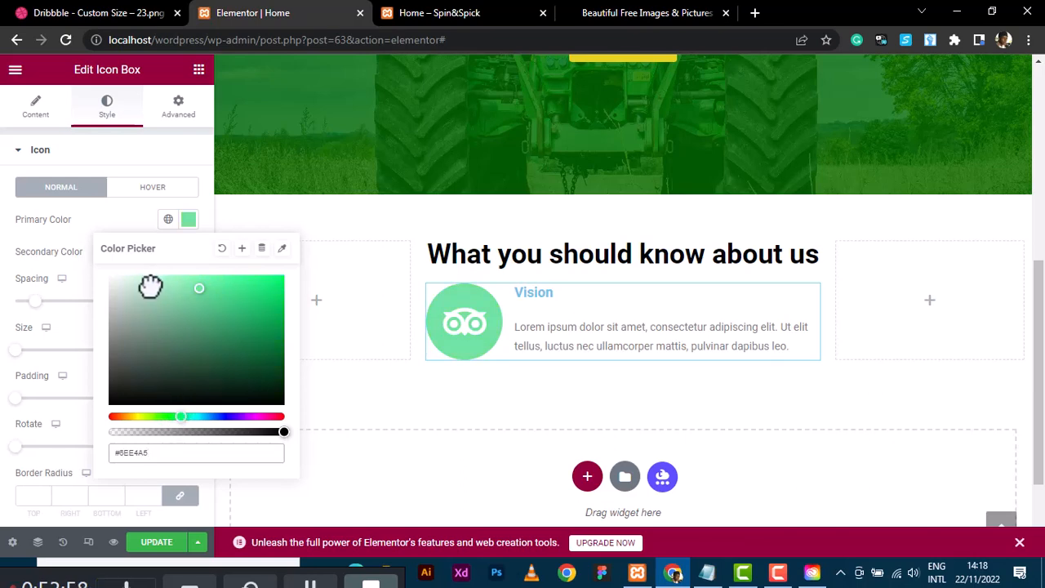
pyautogui.moveTo(149, 285); pyautogui.dragTo(153, 282)
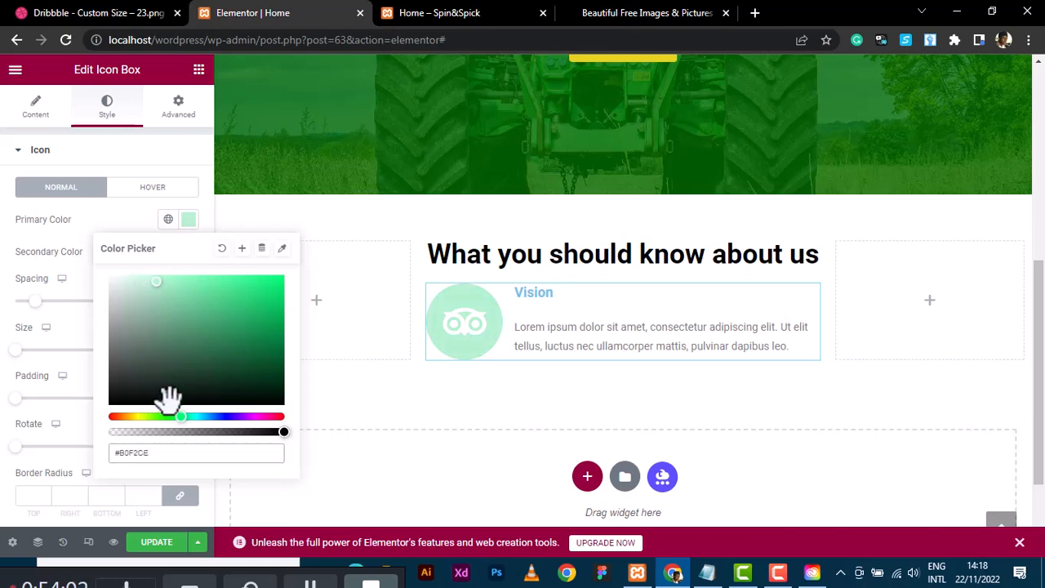
pyautogui.click(92, 18)
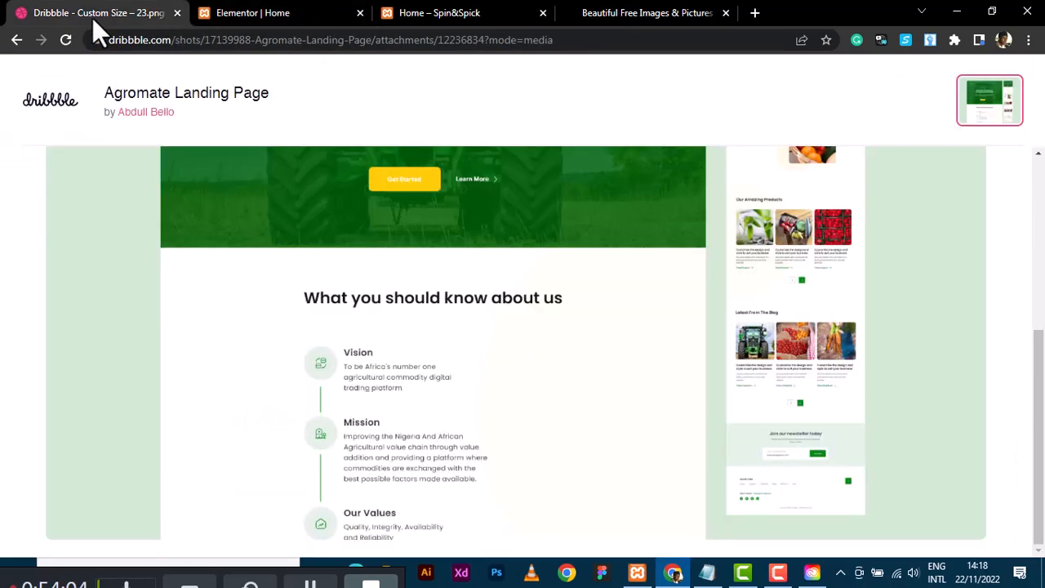
pyautogui.click(230, 15)
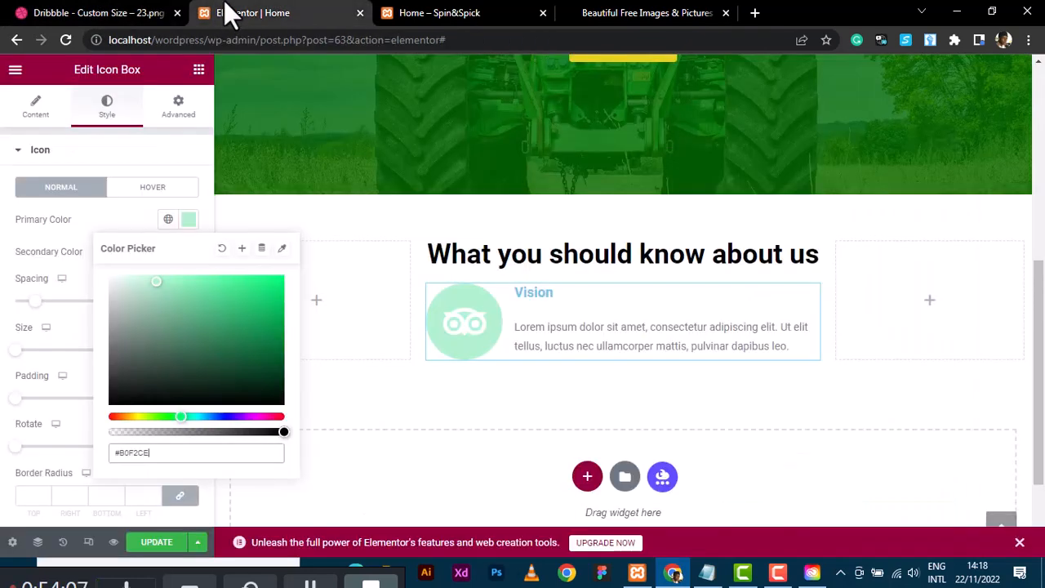
pyautogui.click(148, 325)
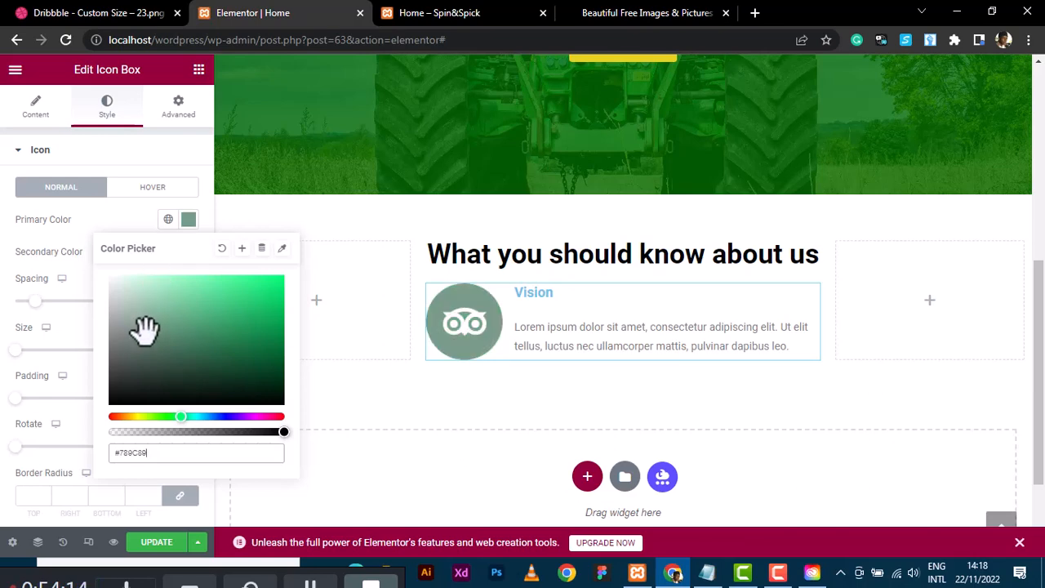
pyautogui.click(149, 314)
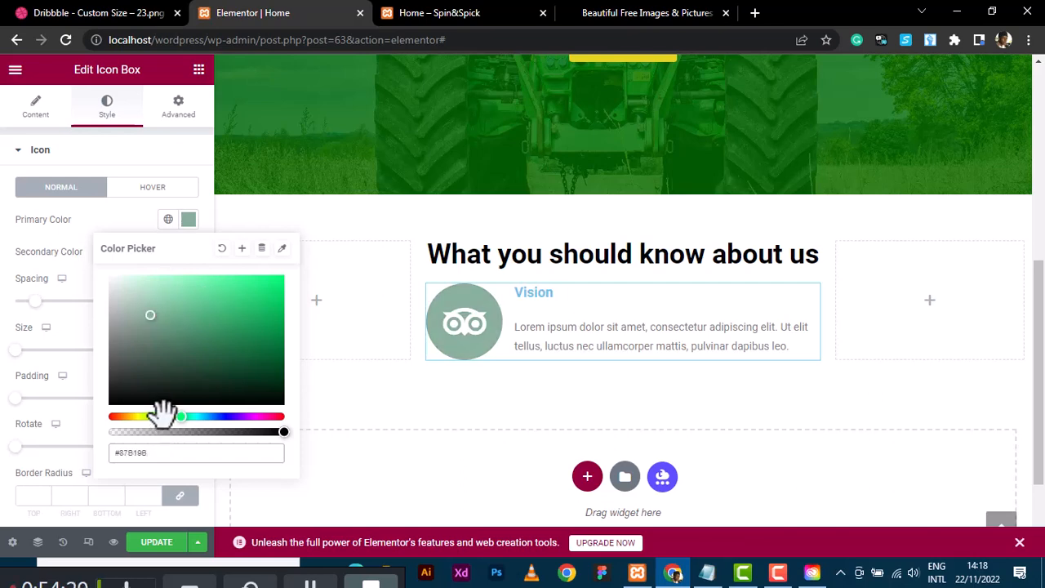
pyautogui.moveTo(162, 417); pyautogui.dragTo(161, 416)
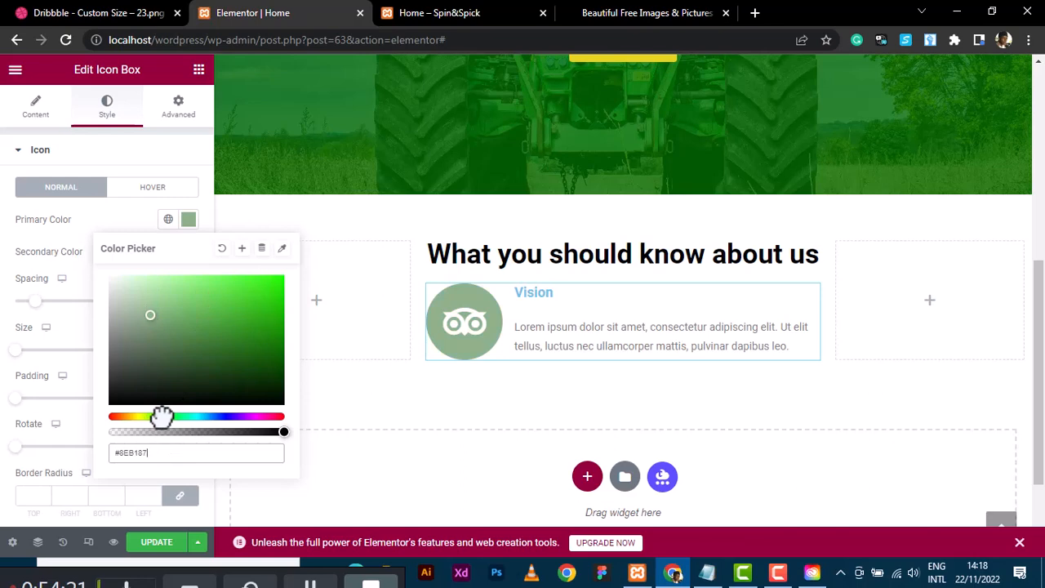
pyautogui.click(159, 305)
pyautogui.moveTo(159, 305); pyautogui.dragTo(160, 304)
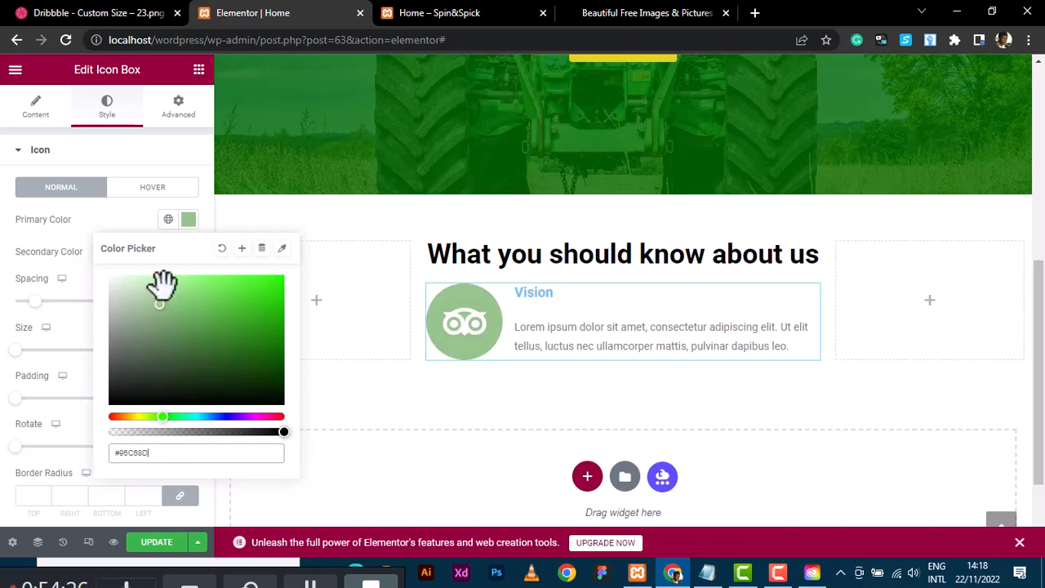
pyautogui.click(107, 214)
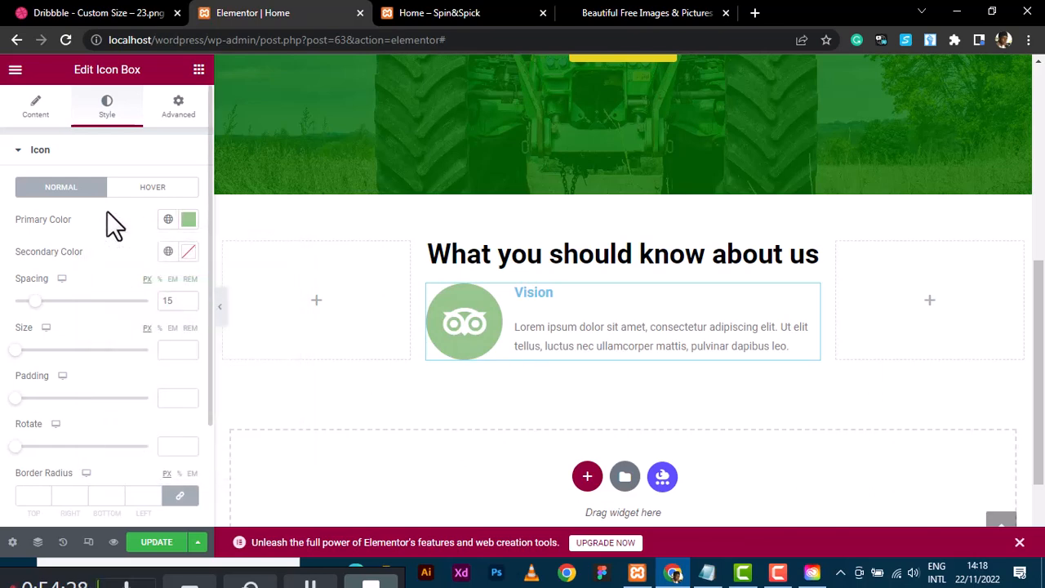
# Reduce the Vision icon's size to 30 px and collapse the icon style settings.
pyautogui.click(23, 350)
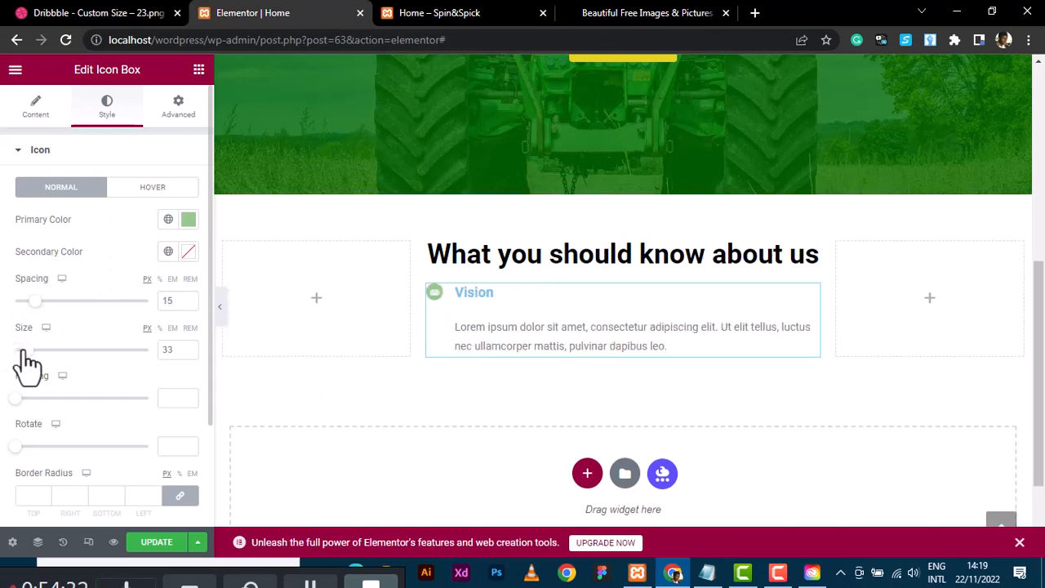
pyautogui.moveTo(22, 351); pyautogui.dragTo(20, 355)
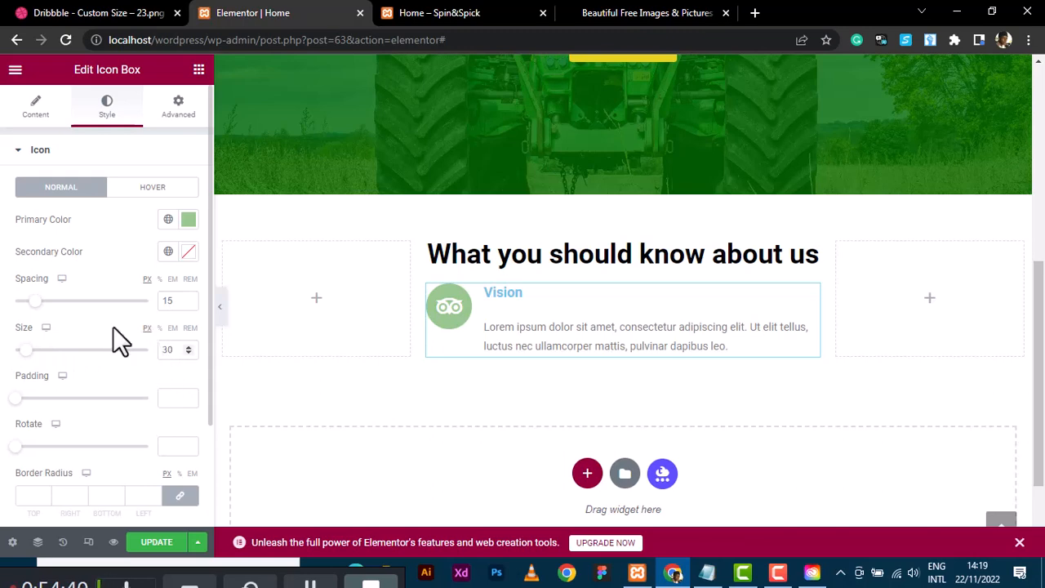
pyautogui.click(17, 151)
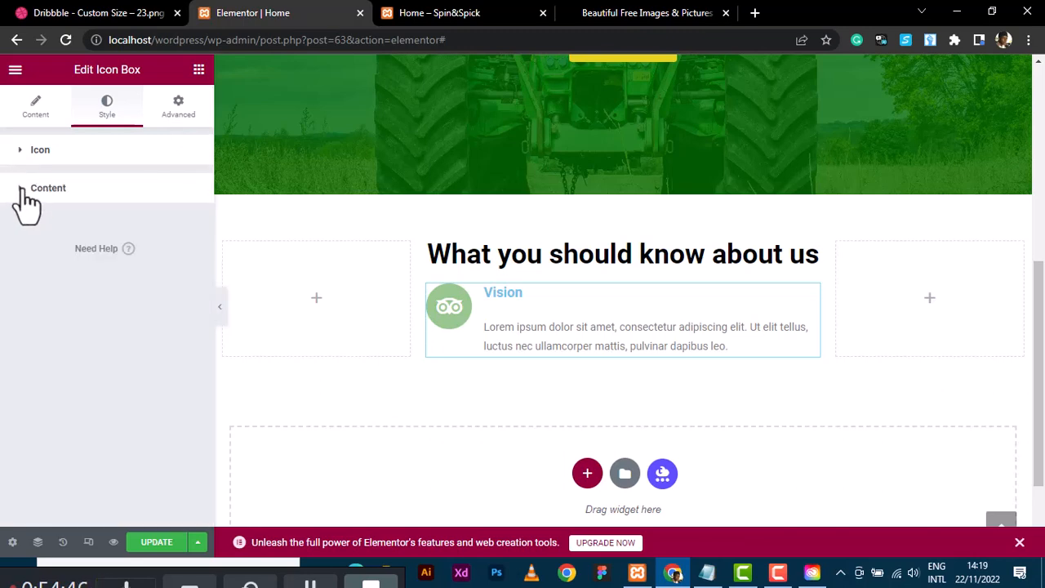
# Check the title styling in the Dribbble reference and set the Vision title's color to black #000000.
pyautogui.click(114, 13)
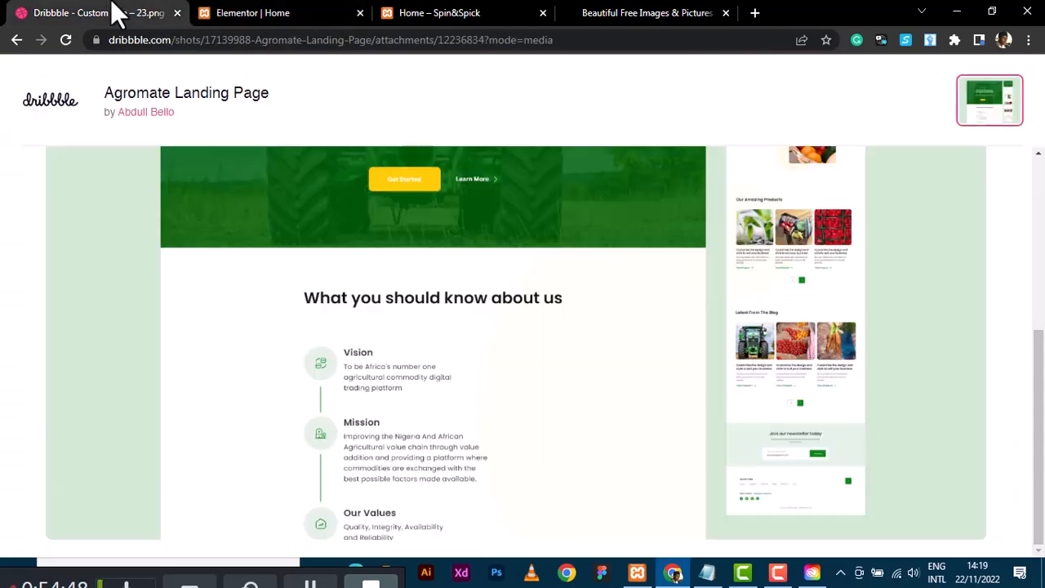
pyautogui.click(315, 13)
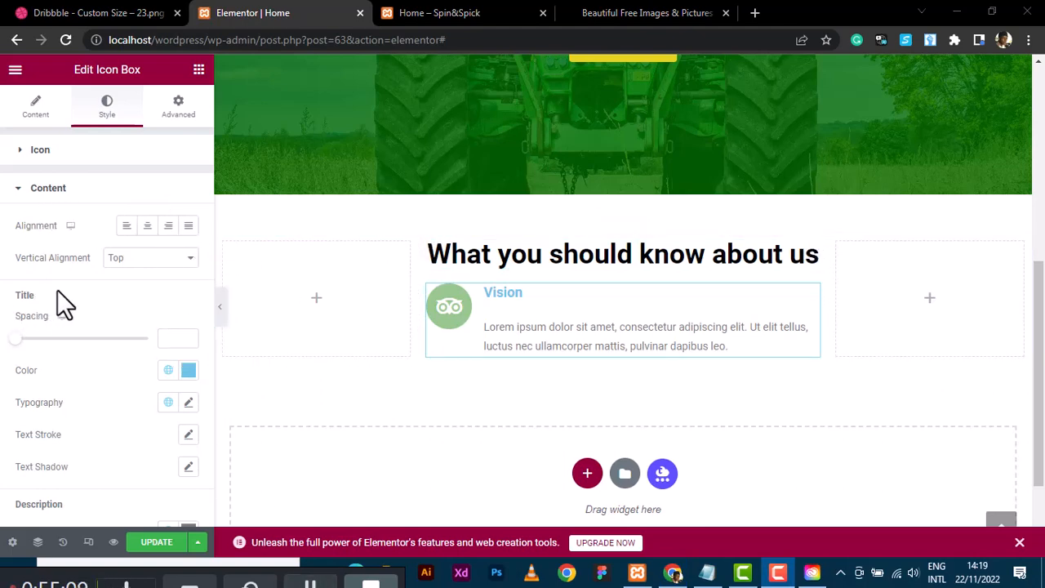
pyautogui.click(190, 373)
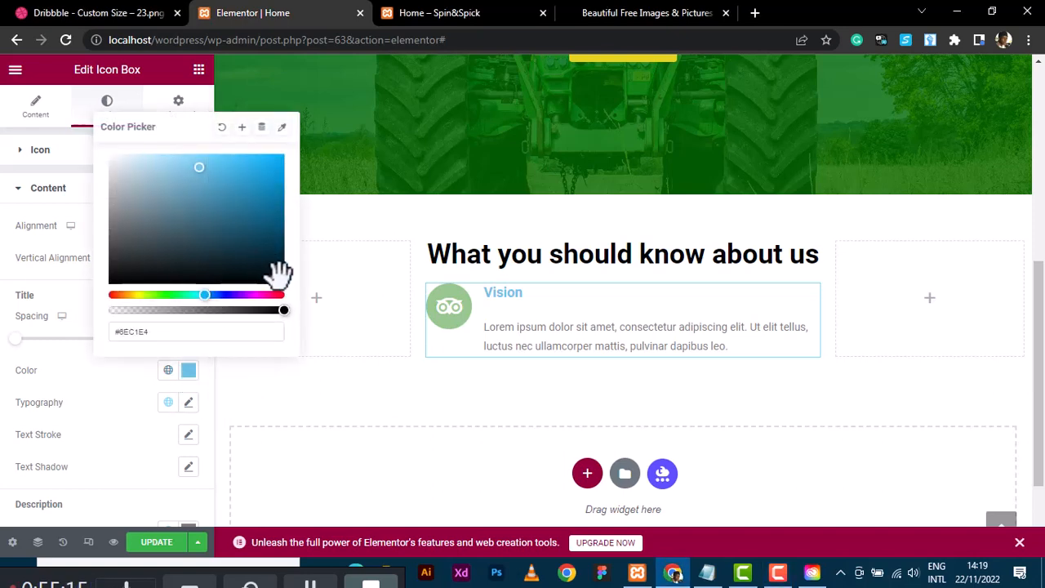
pyautogui.moveTo(276, 275); pyautogui.dragTo(290, 294)
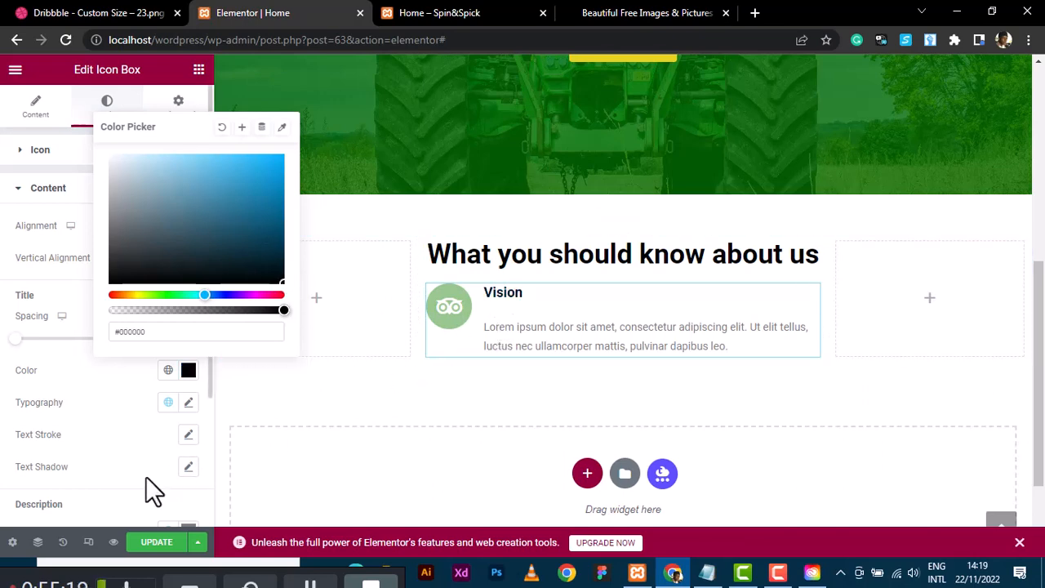
pyautogui.scroll(-2, 145, 476)
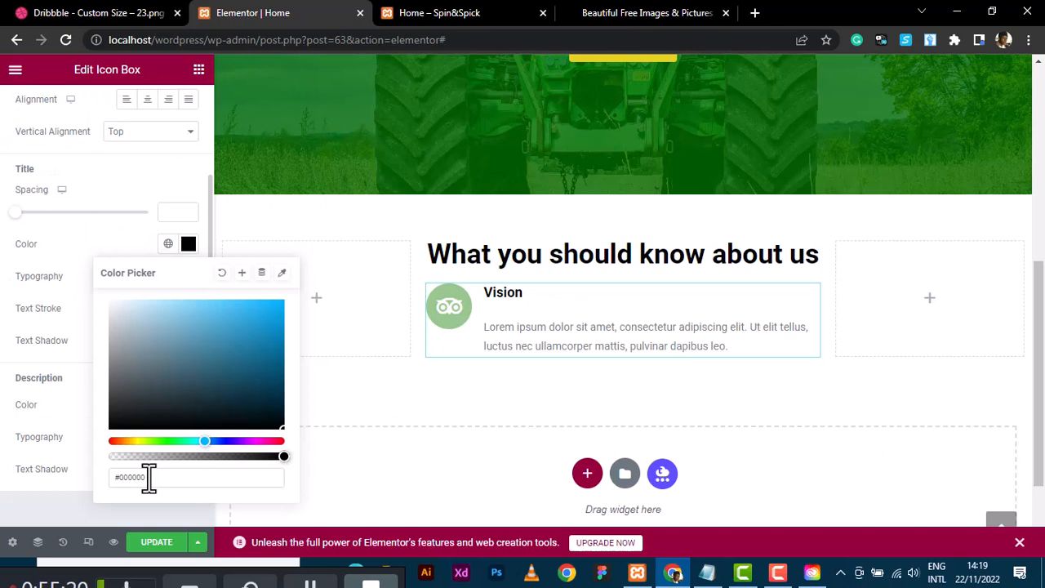
pyautogui.click(49, 512)
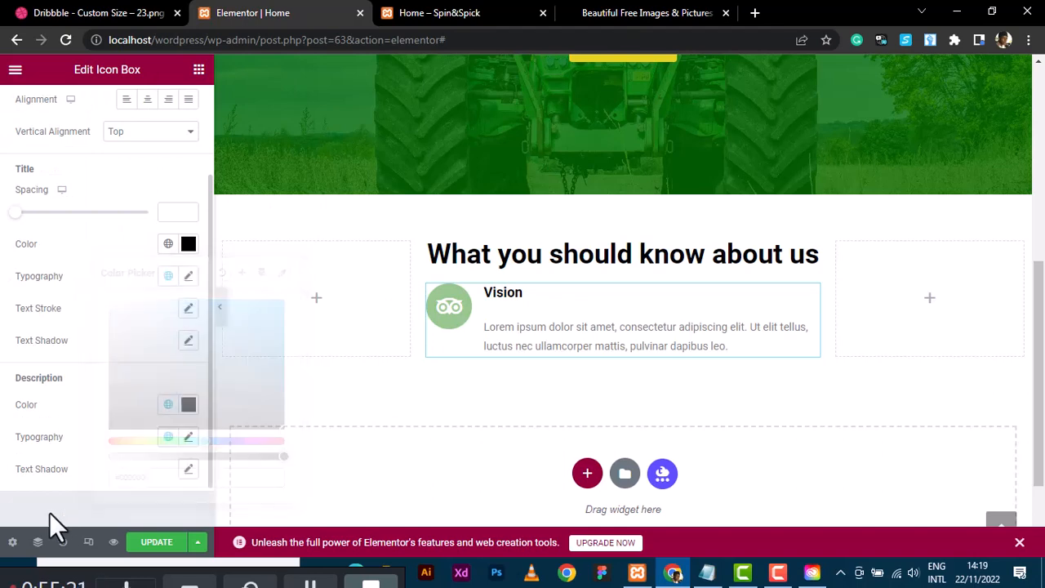
# Set the Vision icon box's description color to black #000000 and collapse the content style settings.
pyautogui.click(189, 406)
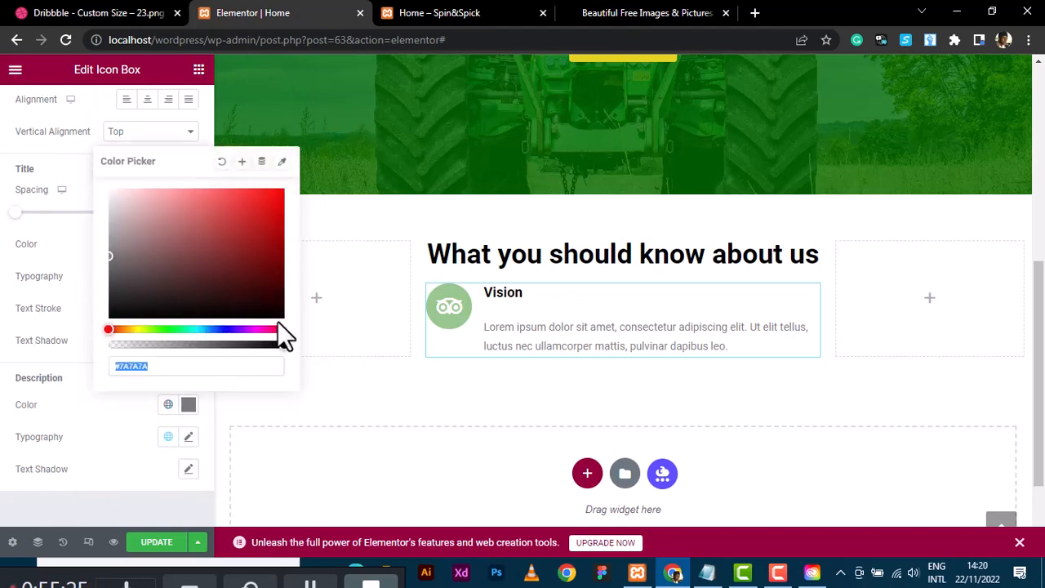
pyautogui.moveTo(280, 320); pyautogui.dragTo(290, 337)
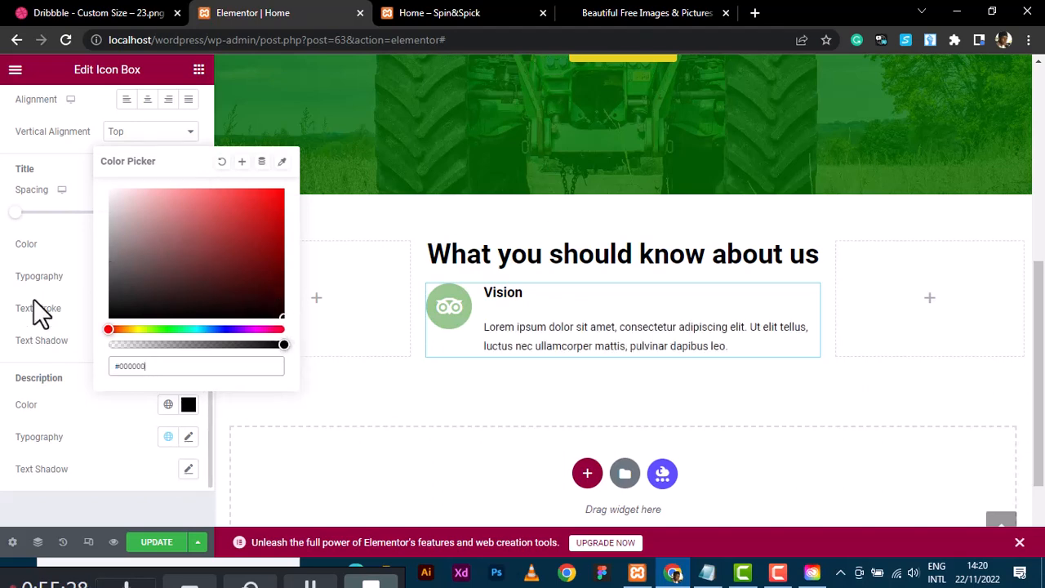
pyautogui.scroll(3, 33, 299)
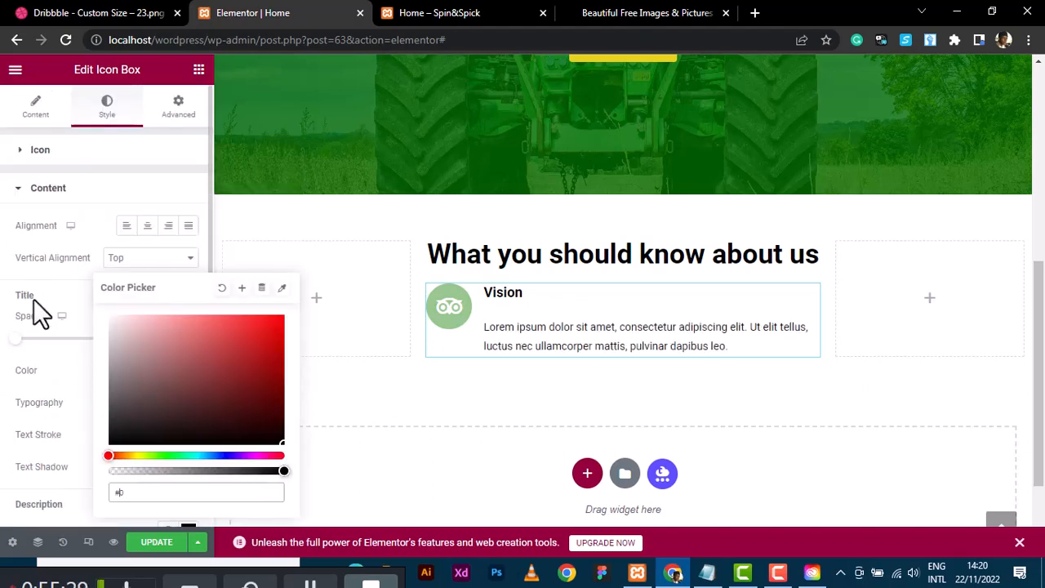
pyautogui.click(19, 173)
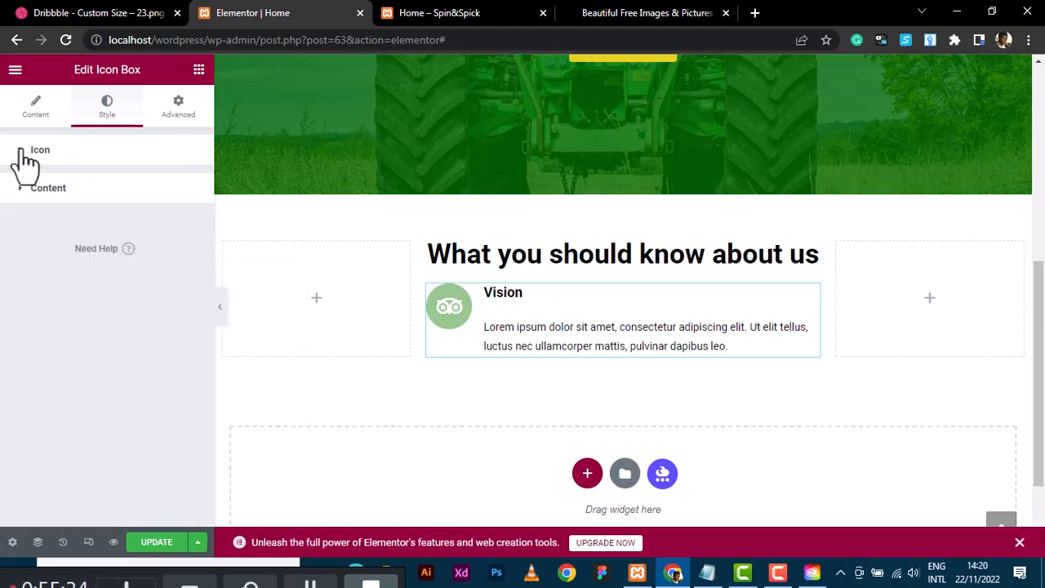
# Change the Vision icon's primary color to dark green #126204 and save it as a new global color.
pyautogui.click(24, 155)
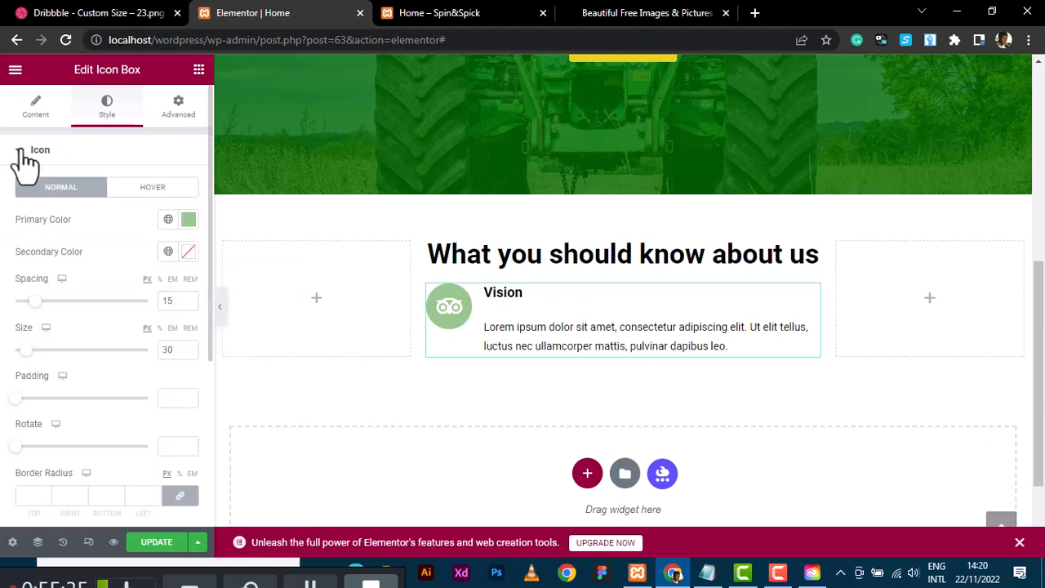
pyautogui.click(188, 221)
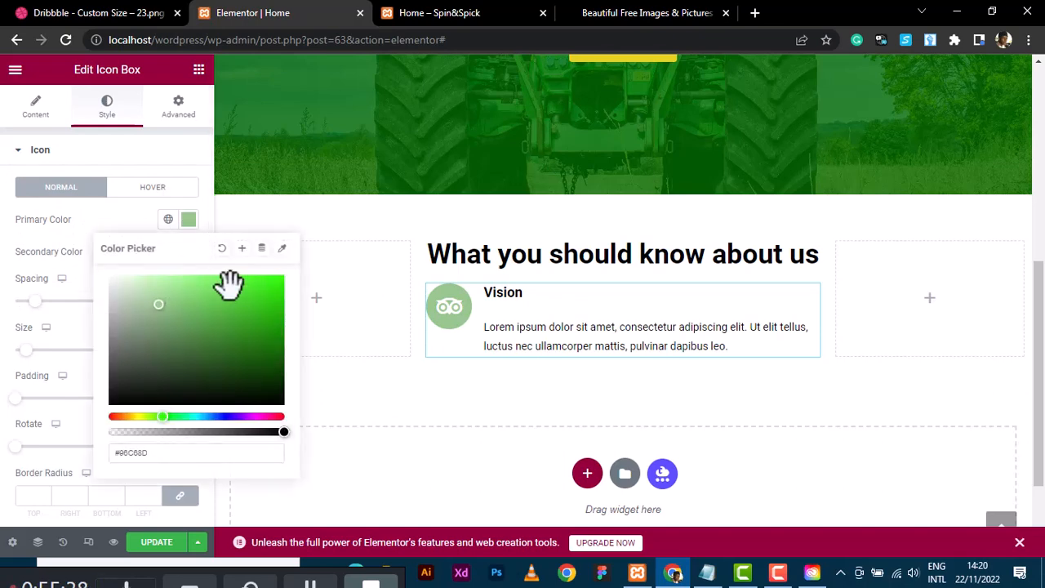
pyautogui.moveTo(257, 335); pyautogui.dragTo(278, 357)
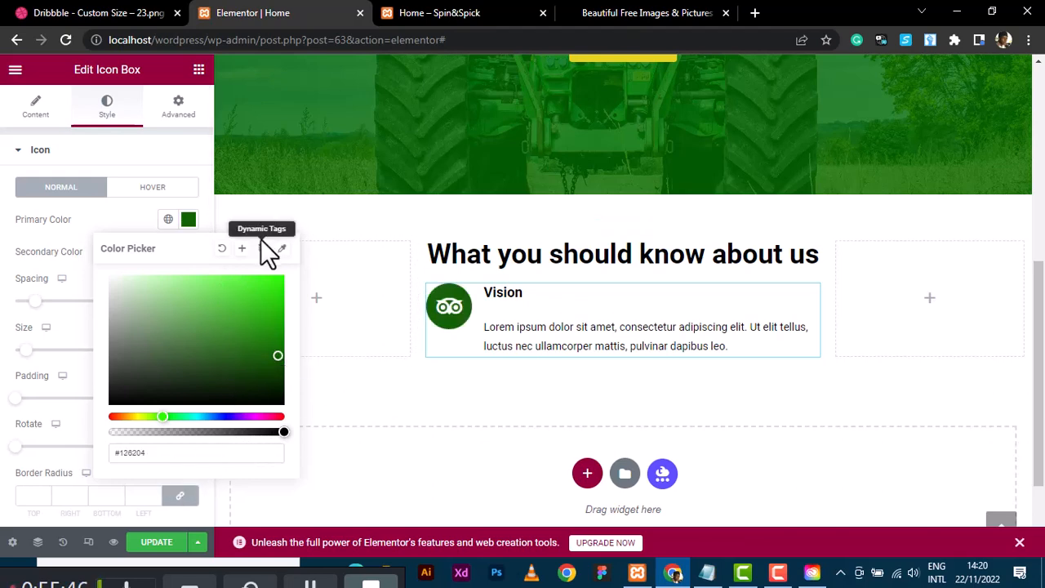
pyautogui.click(242, 249)
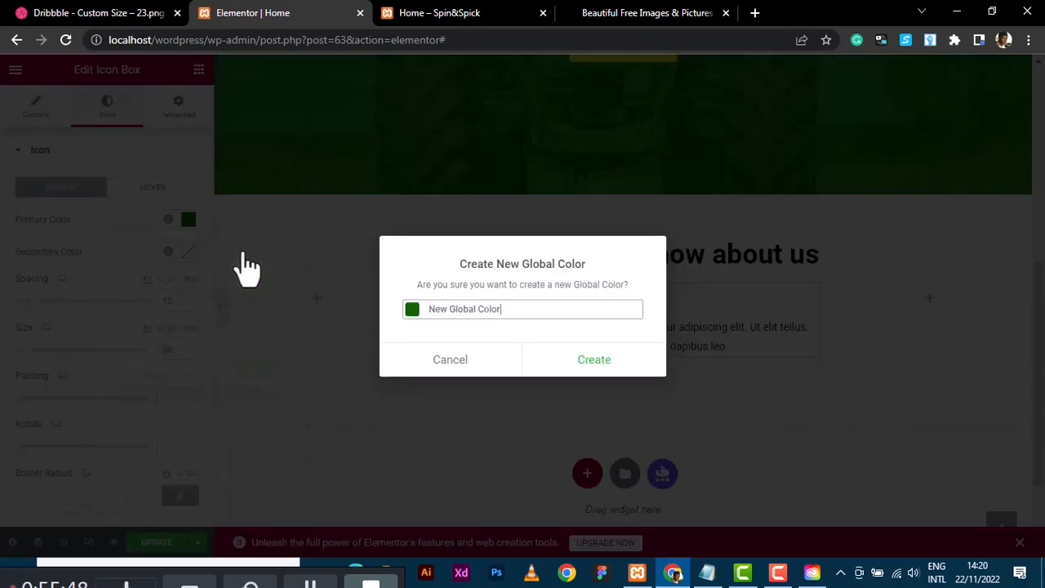
pyautogui.click(580, 361)
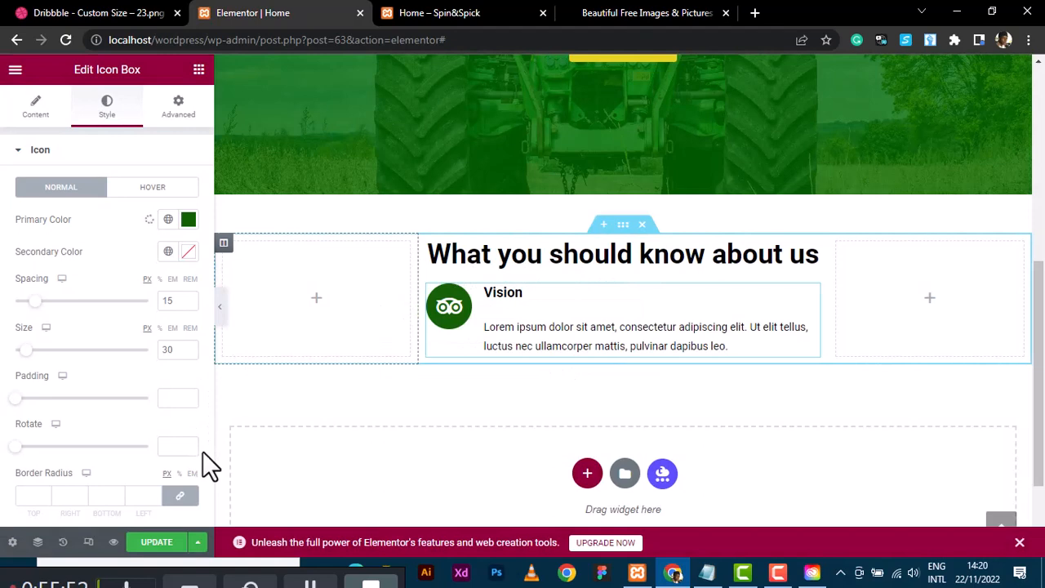
# Check the Vision, Mission and Our Values list in the Dribbble reference and duplicate the Vision icon box twice.
pyautogui.scroll(-2, 25, 163)
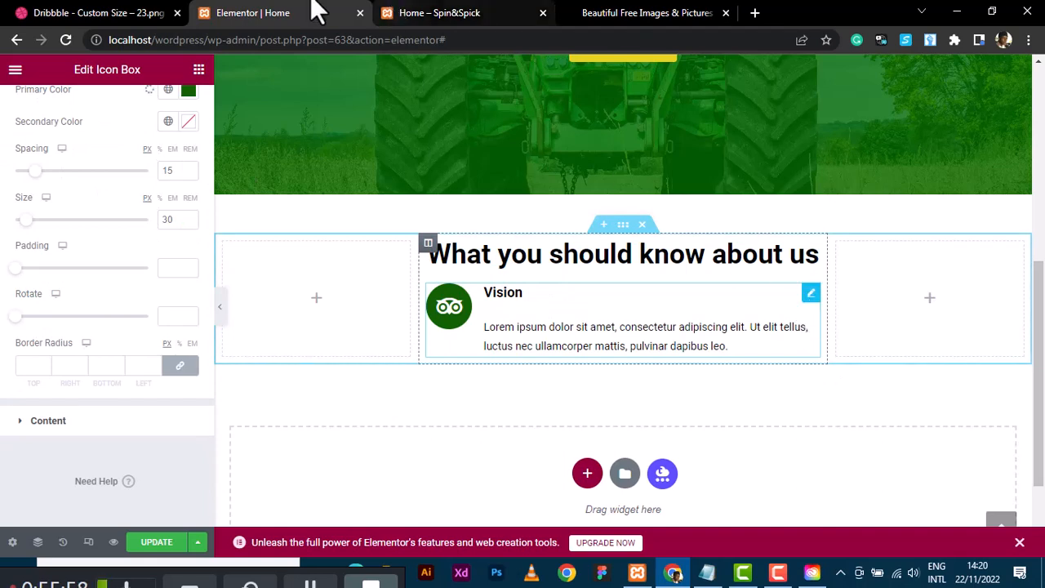
pyautogui.click(72, 15)
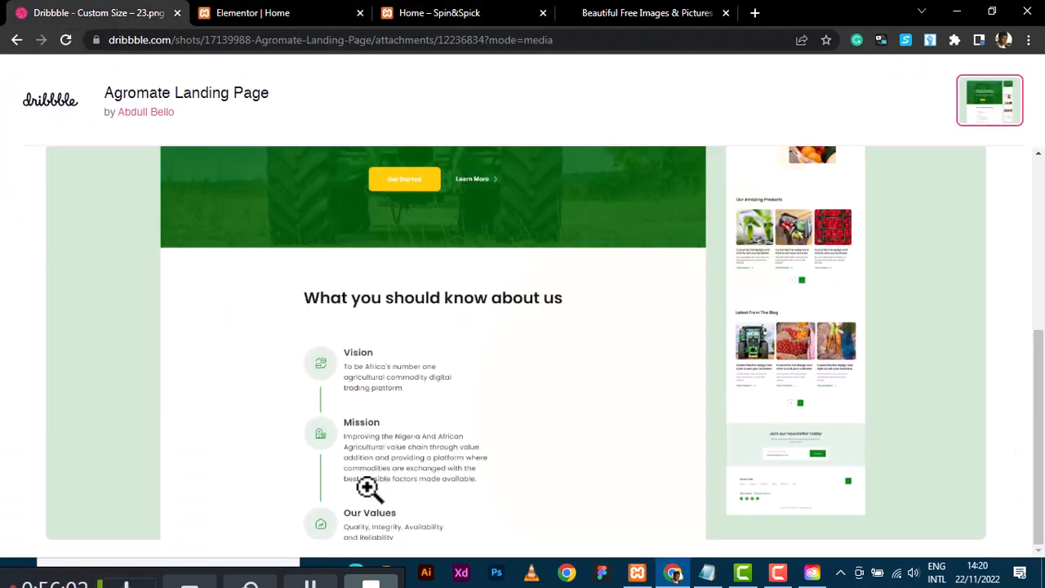
pyautogui.click(290, 12)
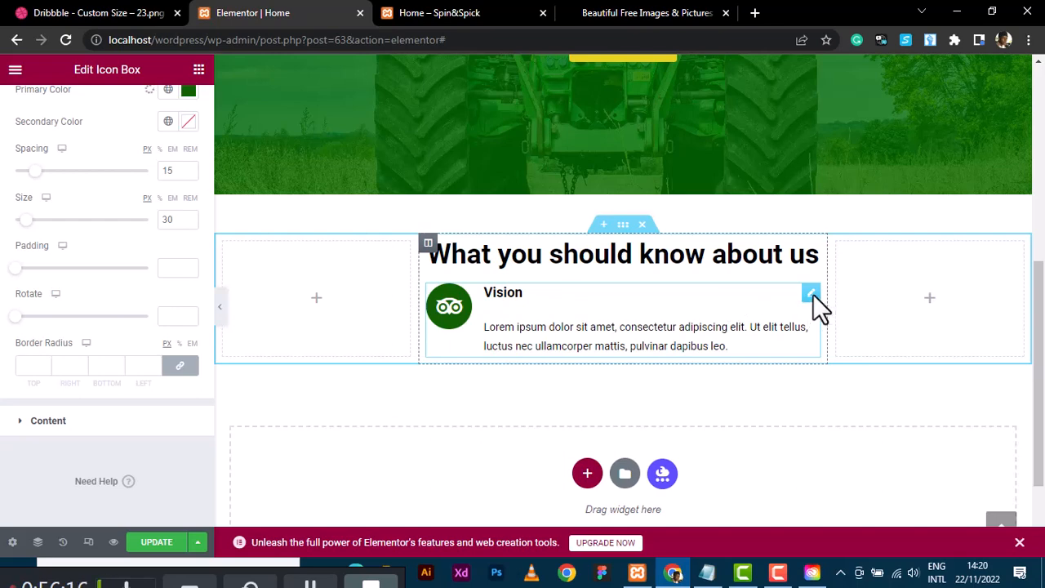
pyautogui.rightClick(813, 294)
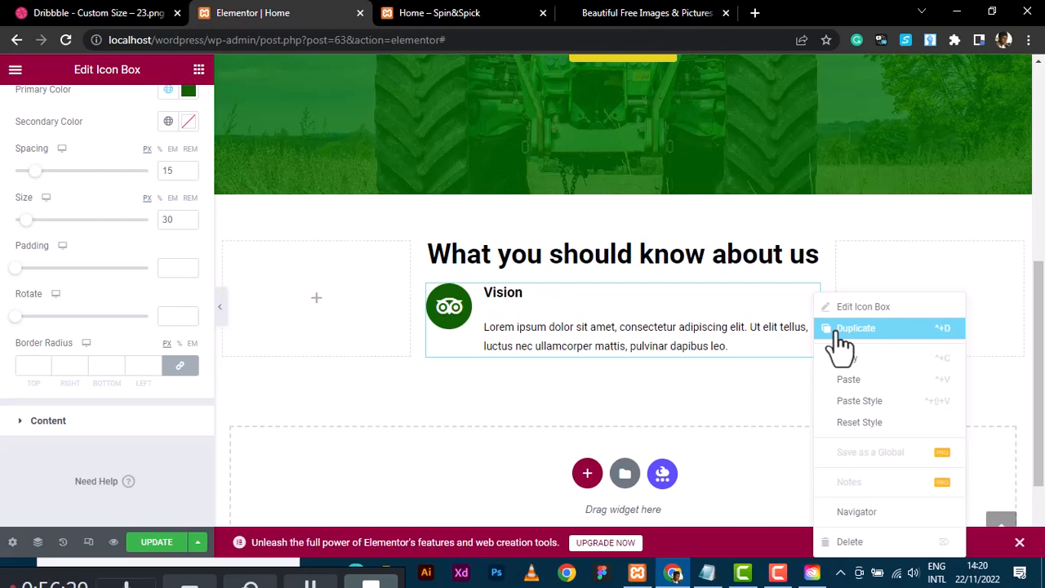
pyautogui.click(838, 334)
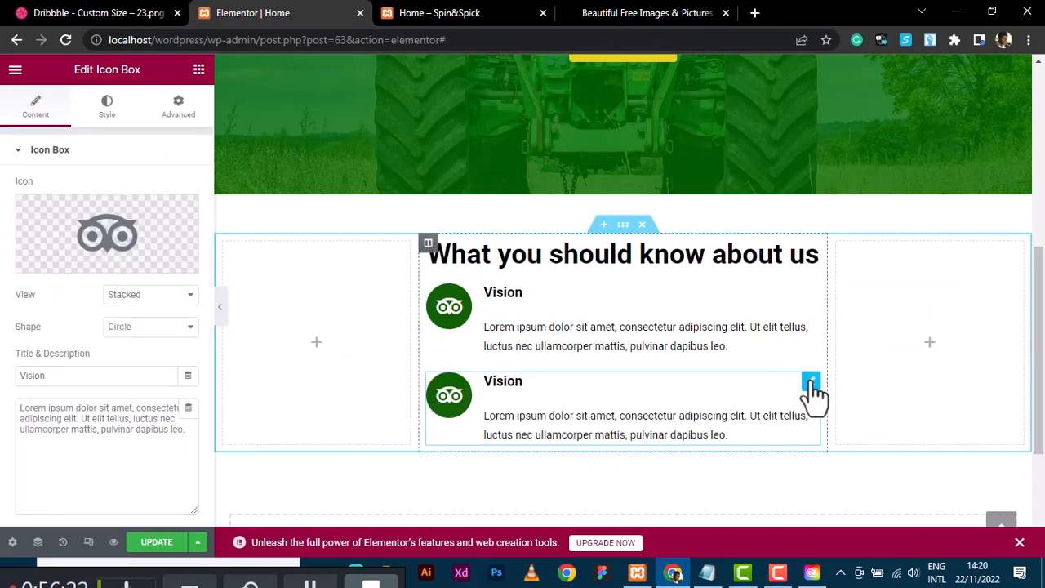
pyautogui.rightClick(813, 384)
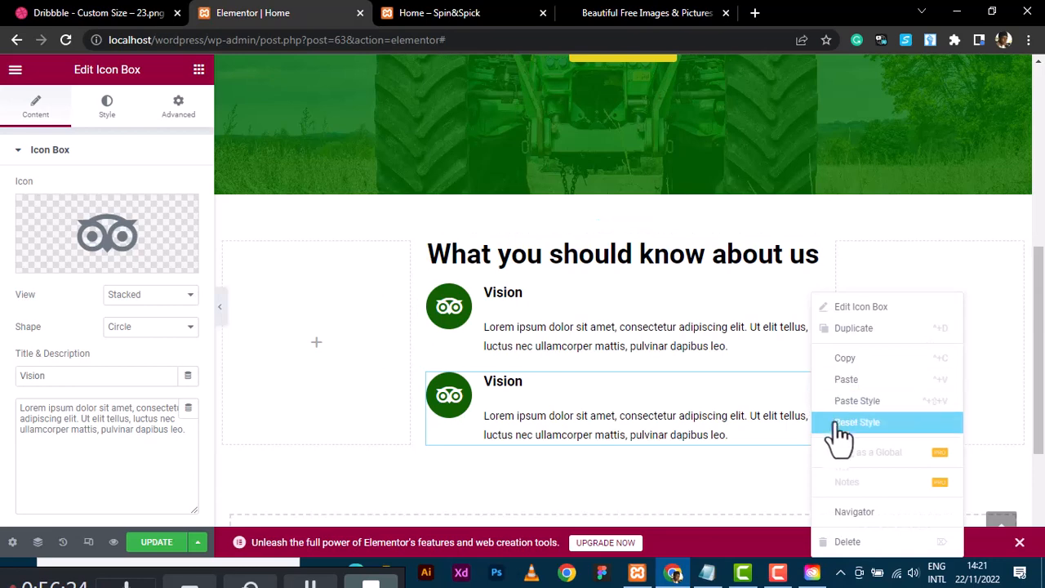
pyautogui.click(853, 328)
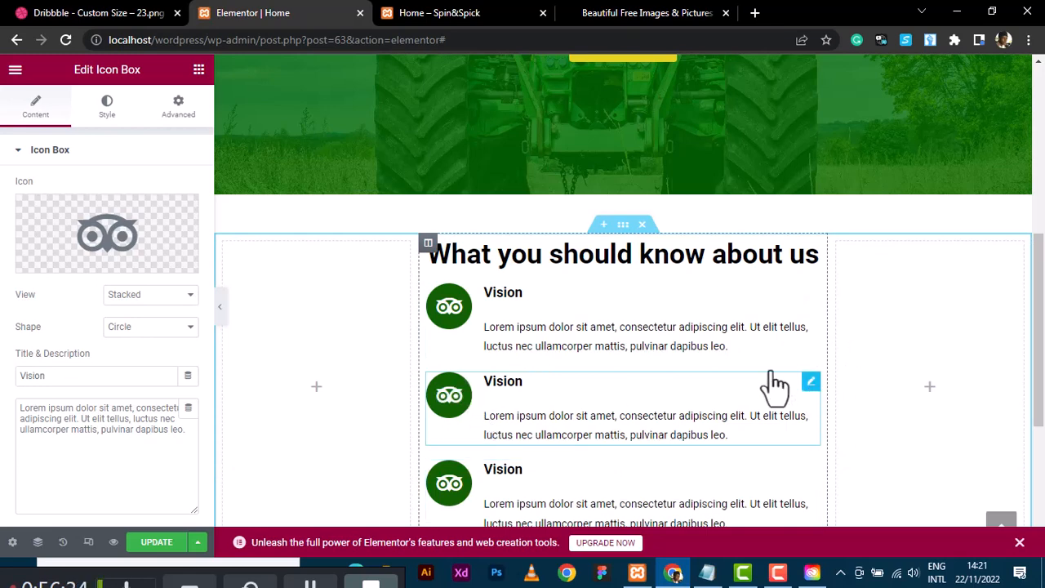
# Open the icon library for the second icon box, search for "mission", and clear the search.
pyautogui.moveTo(135, 282)
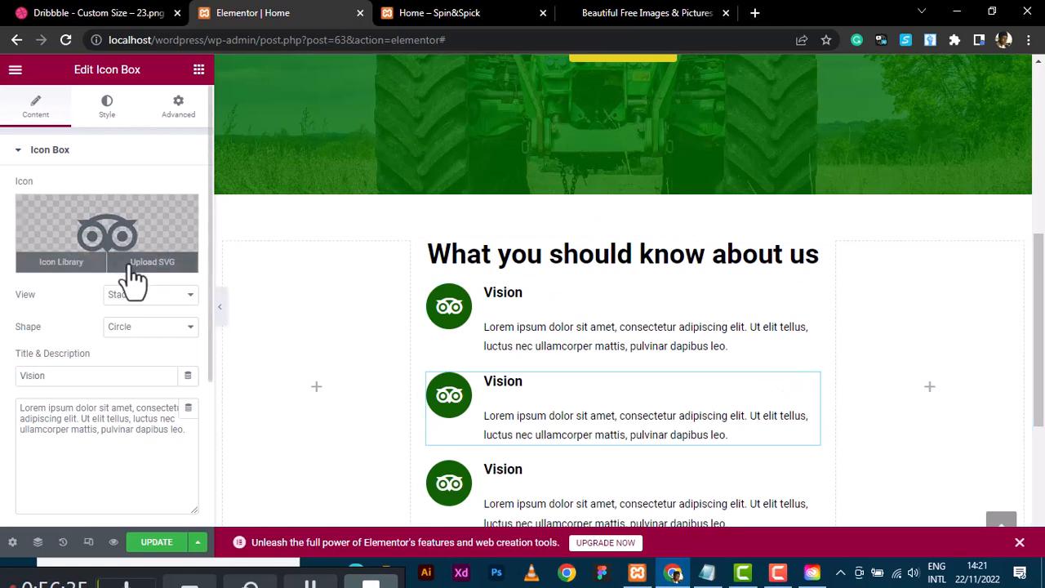
pyautogui.click(80, 263)
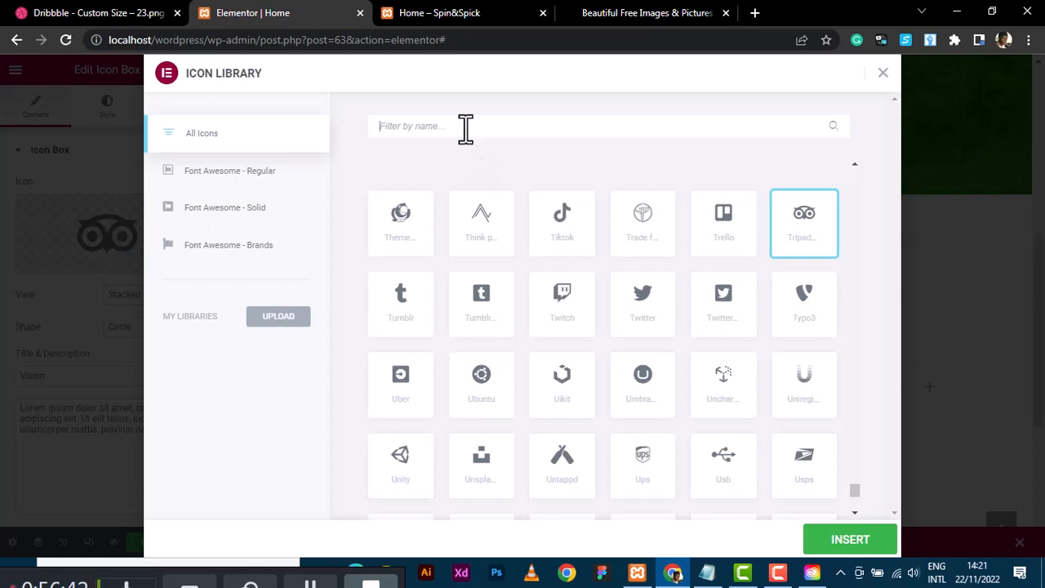
pyautogui.write('mission')
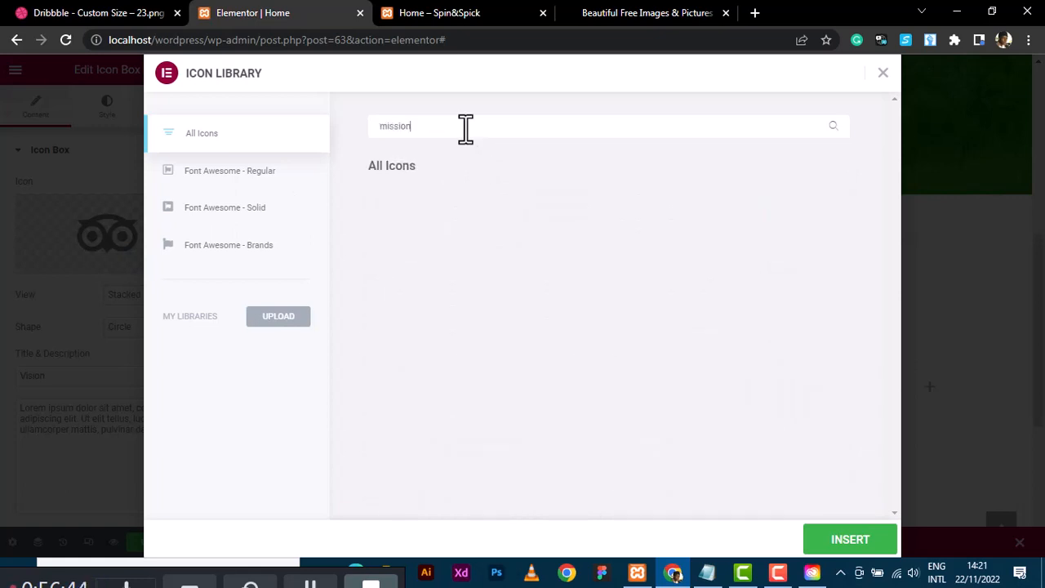
pyautogui.press('BackSpace')
pyautogui.press('BackSpace')
pyautogui.press('BackSpace')
pyautogui.press('BackSpace')
pyautogui.press('BackSpace')
pyautogui.press('BackSpace')
pyautogui.press('BackSpace')
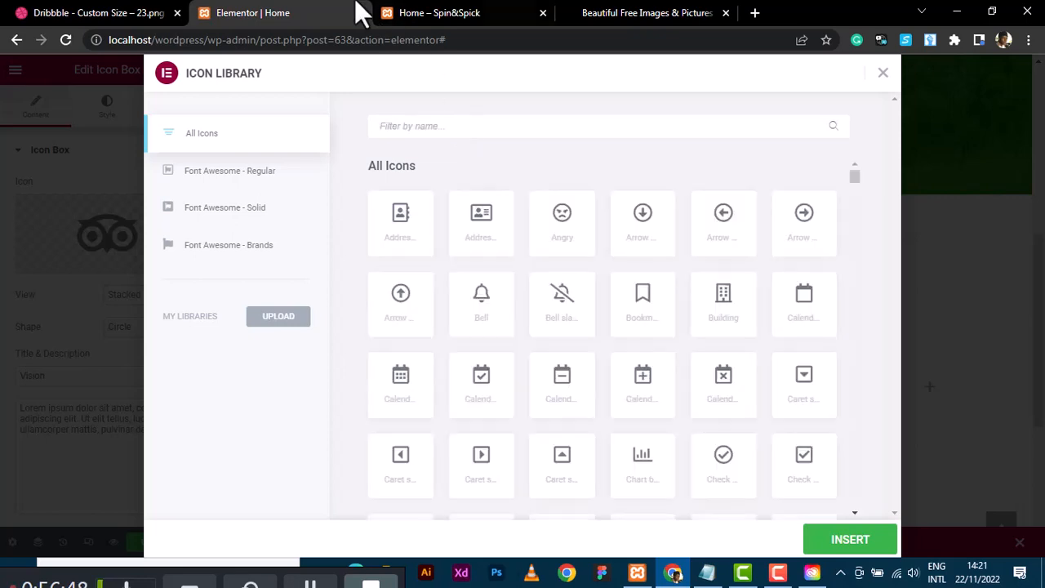
# Check the Mission icon in the Dribbble reference and insert the Building icon into the second icon box.
pyautogui.click(53, 13)
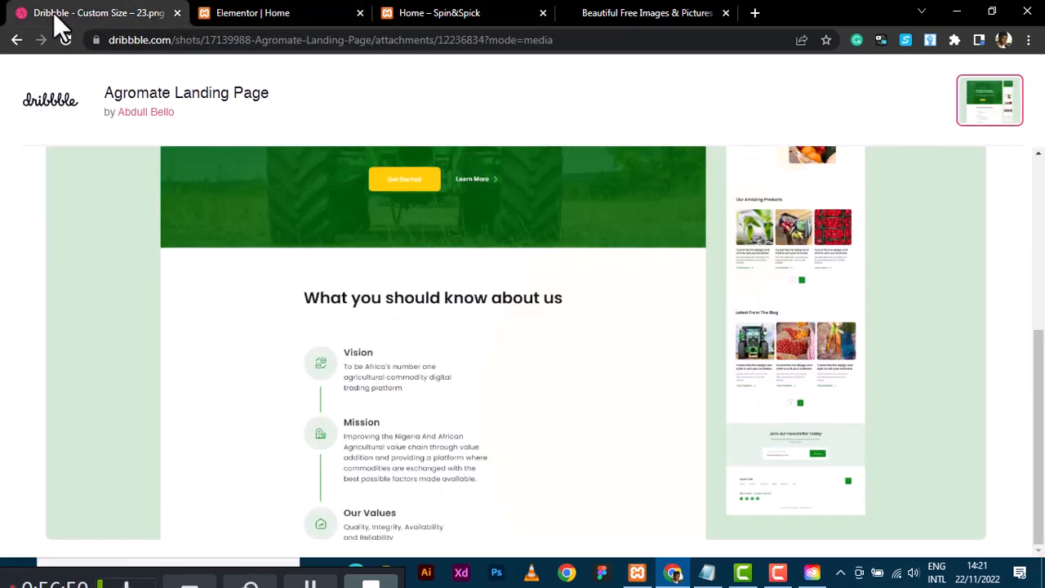
pyautogui.click(296, 14)
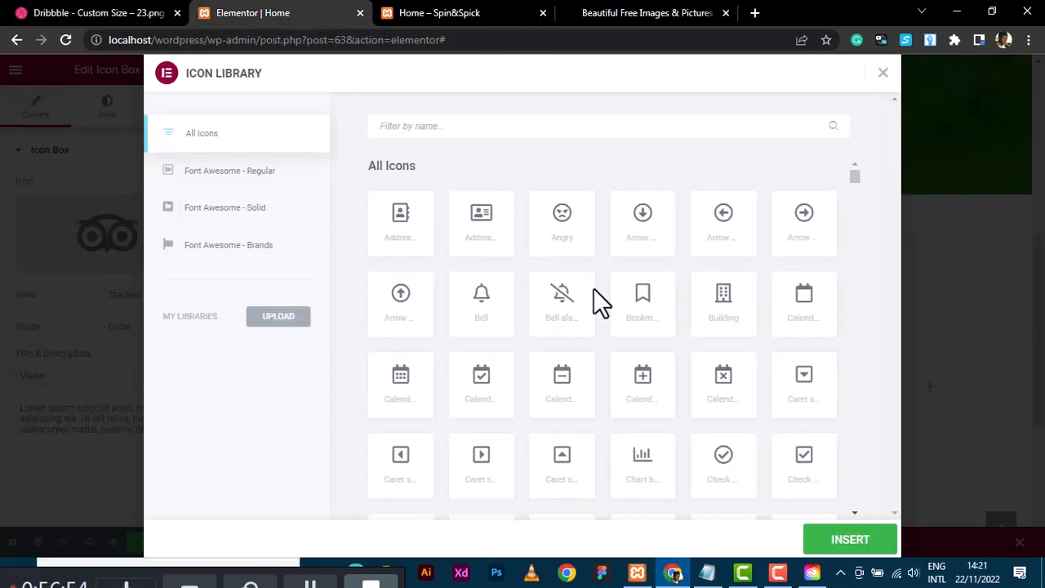
pyautogui.click(730, 306)
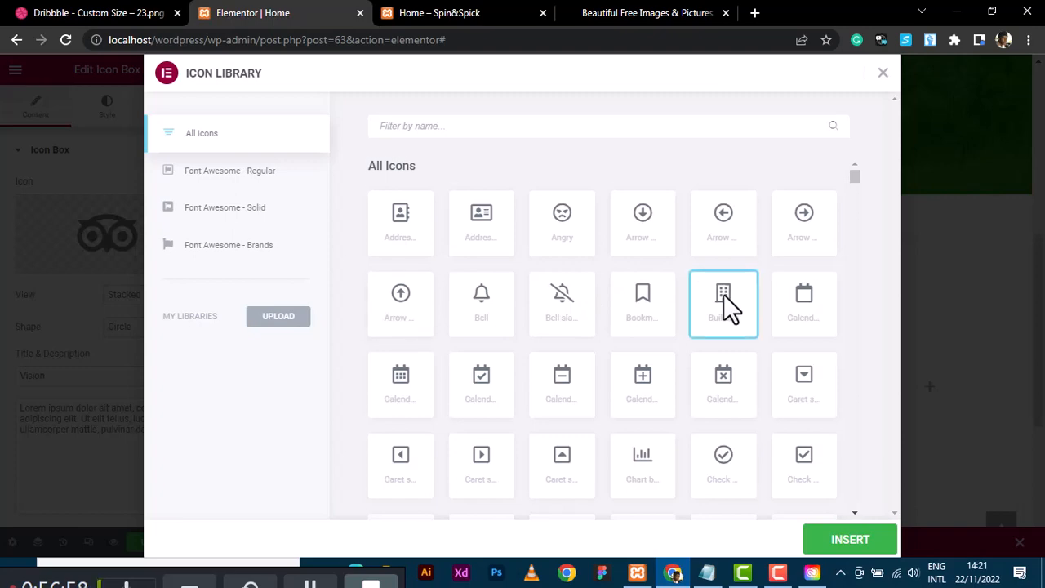
pyautogui.scroll(-1, 735, 318)
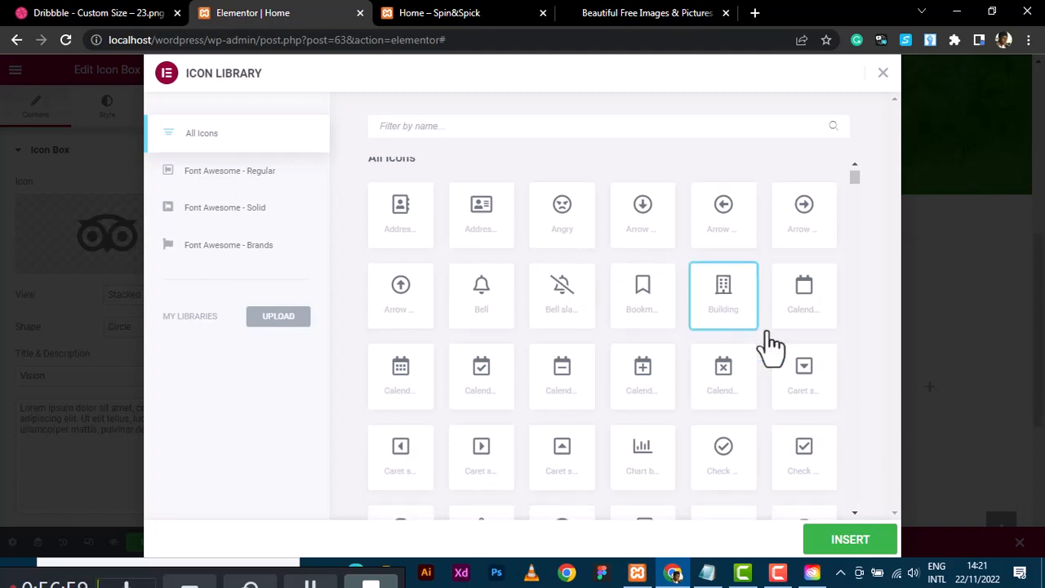
pyautogui.click(845, 543)
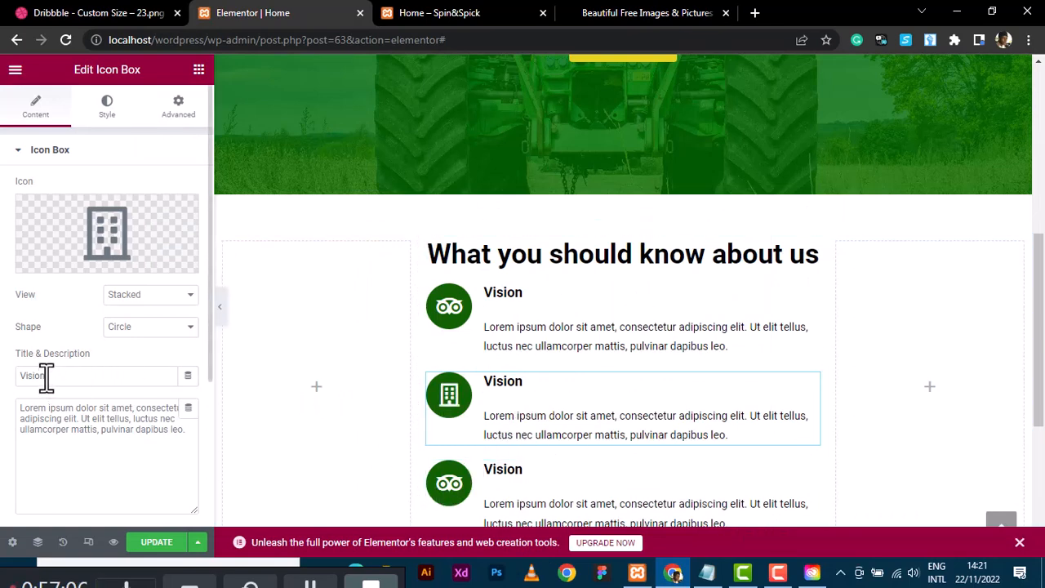
# Change the second icon box's title to "Mission".
pyautogui.moveTo(44, 376); pyautogui.dragTo(18, 377)
pyautogui.write('M')
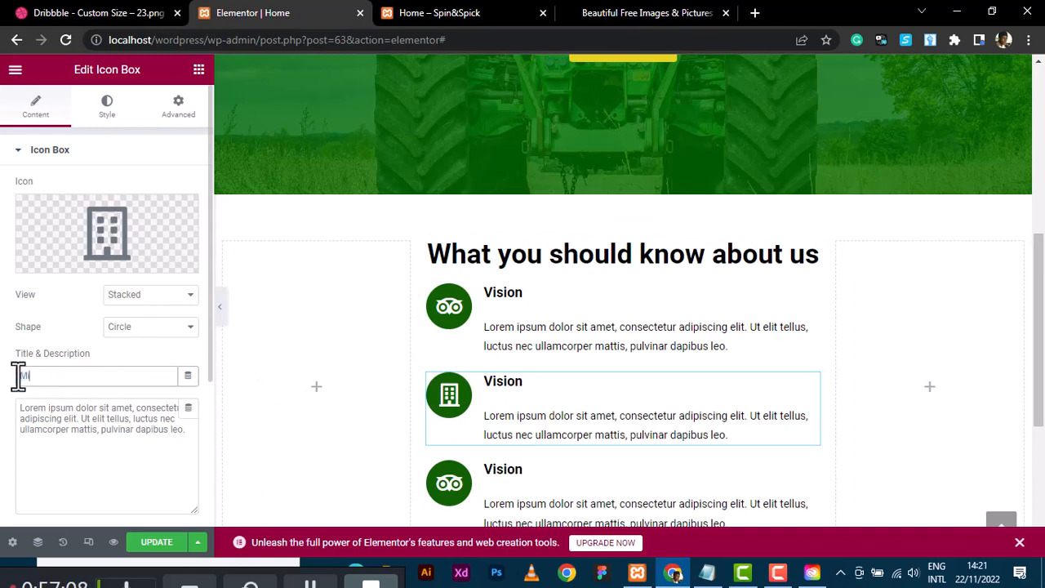
pyautogui.write('ission')
# Check the third item in the Dribbble reference and change the third icon box's title to "Our values".
pyautogui.moveTo(718, 465)
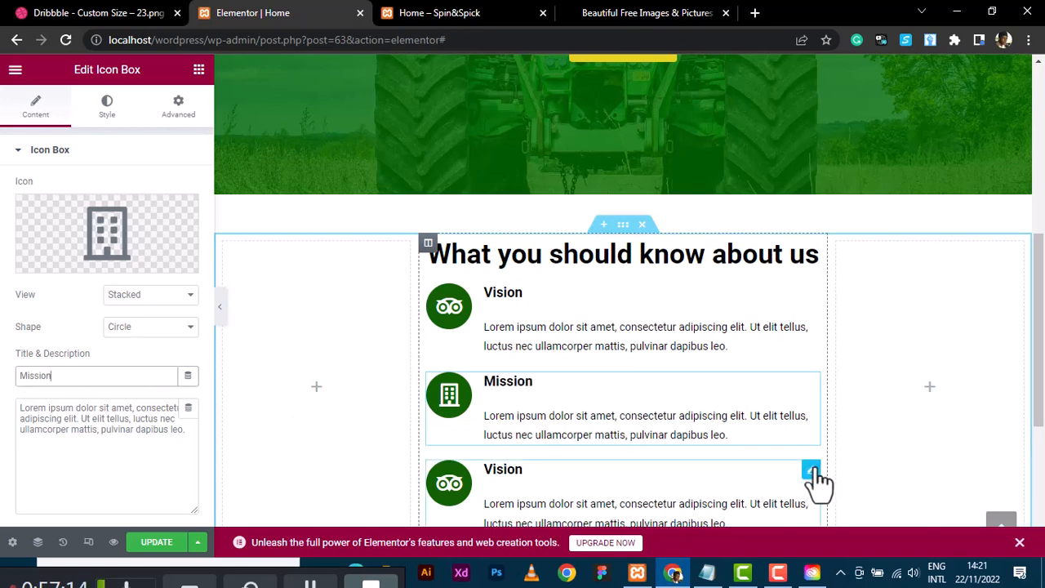
pyautogui.click(57, 12)
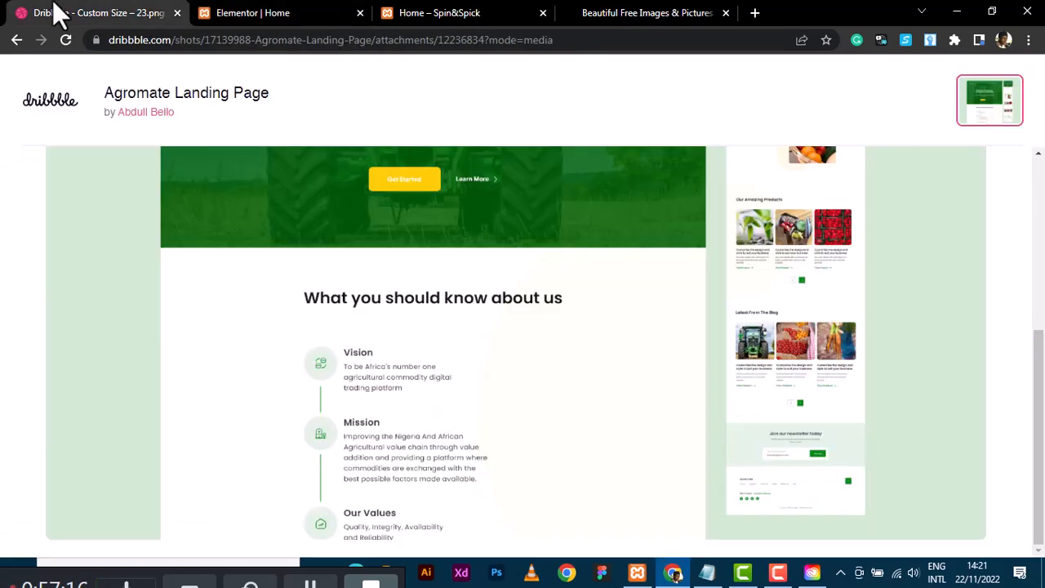
pyautogui.click(273, 12)
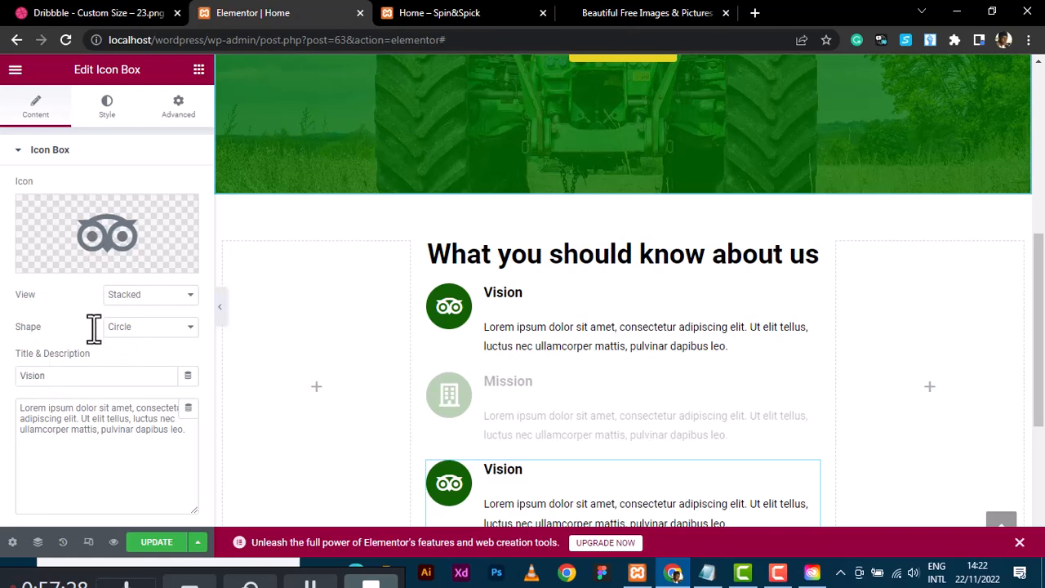
pyautogui.doubleClick(77, 375)
pyautogui.write('Our va')
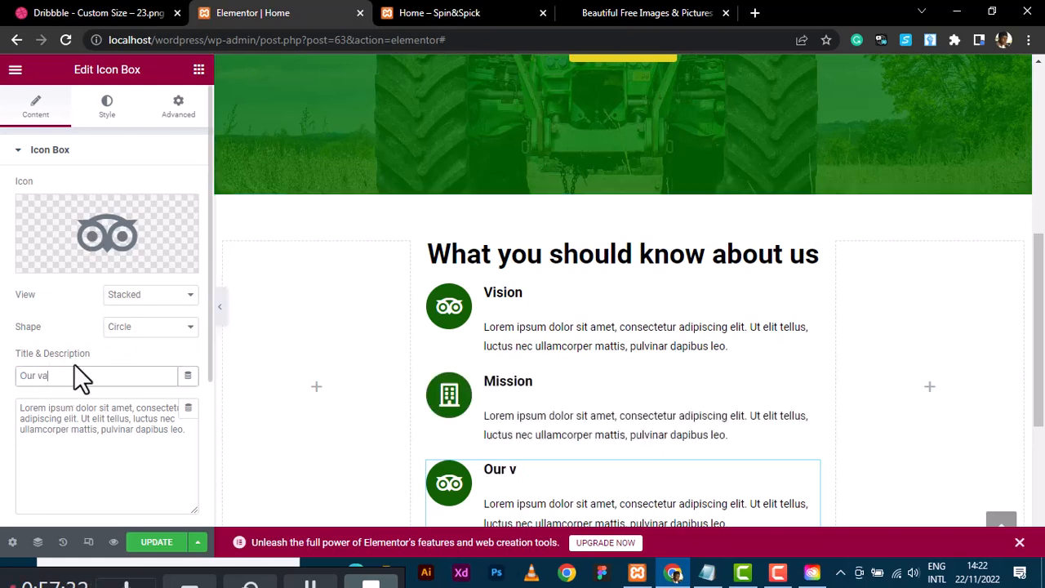
pyautogui.write('lues')
# Replace the "Our values" icon with the peak-shaped "Think p..." icon from the library and review the finished list.
pyautogui.moveTo(122, 270)
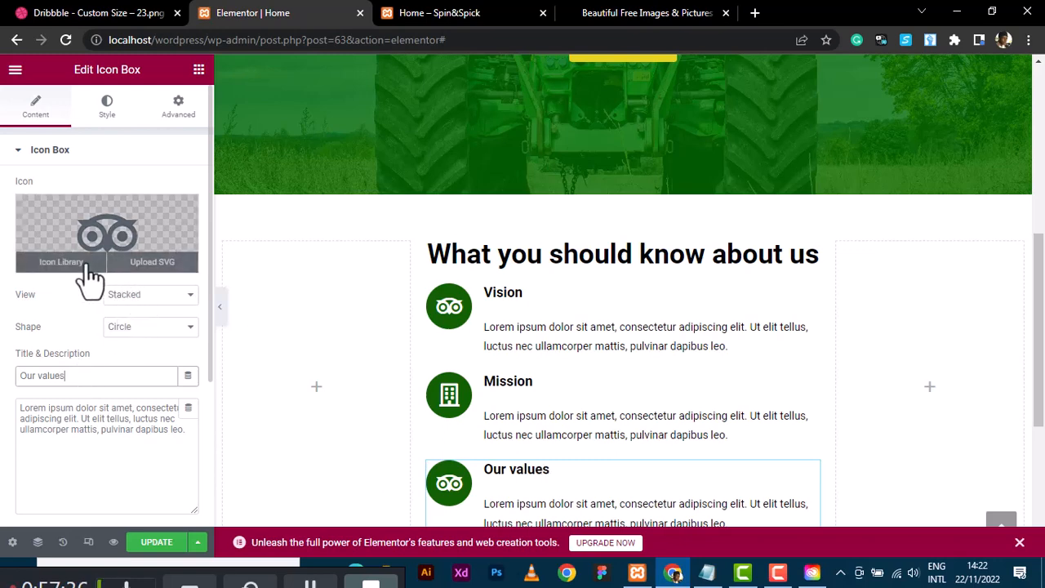
pyautogui.click(83, 267)
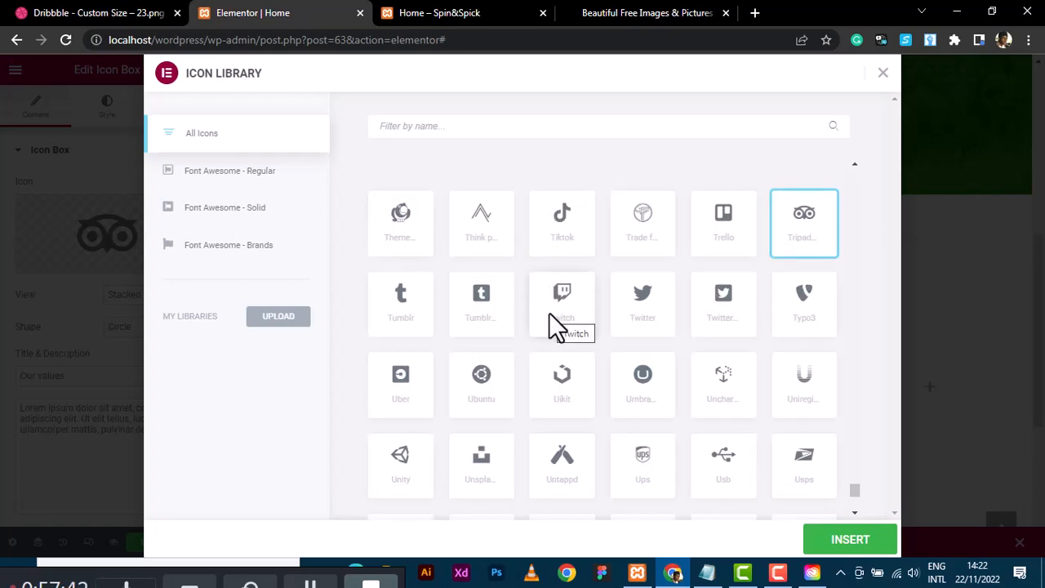
pyautogui.click(488, 222)
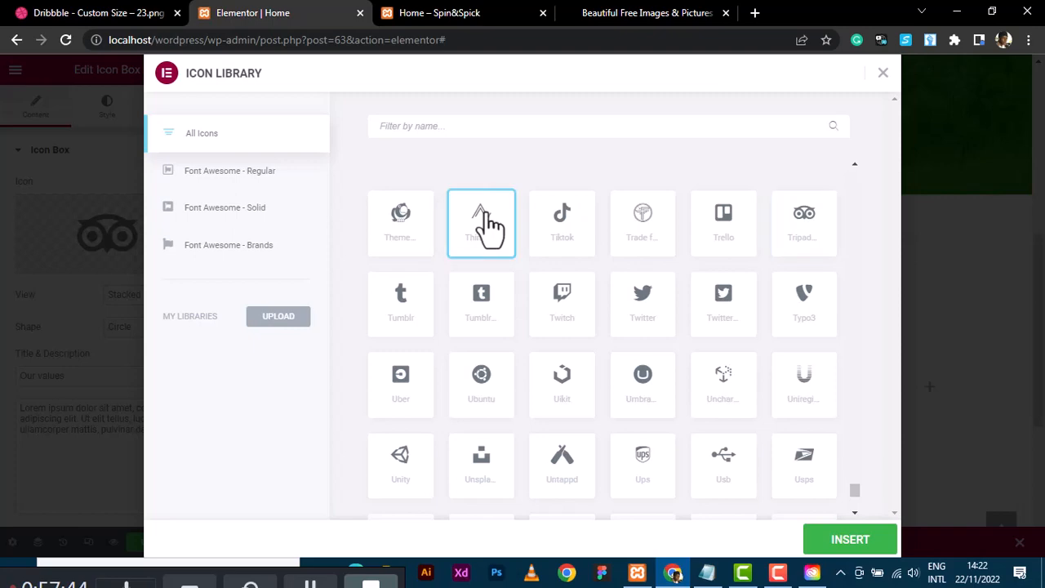
pyautogui.click(827, 539)
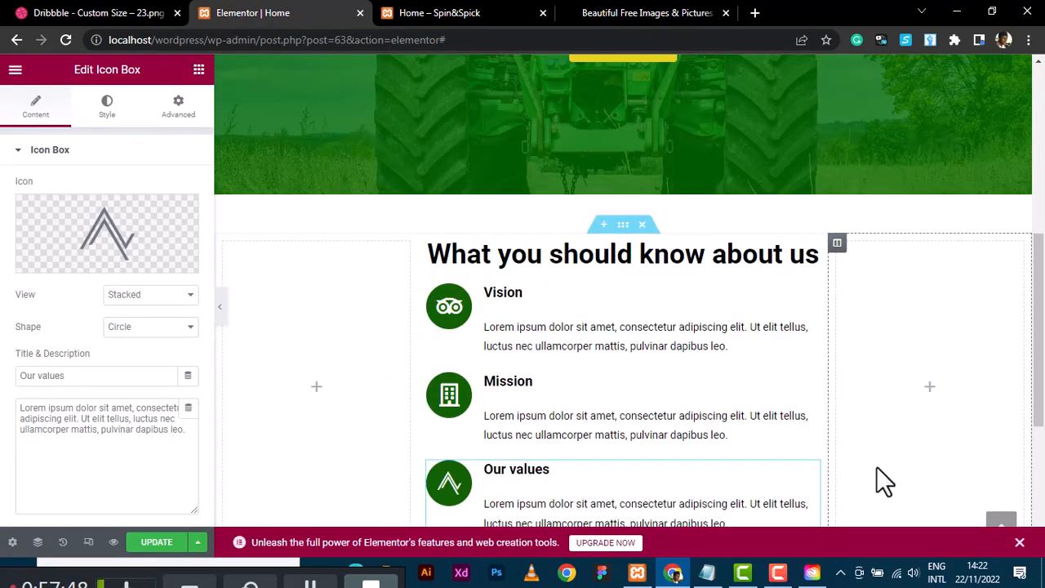
pyautogui.scroll(-1, 878, 471)
pyautogui.scroll(-1, 878, 471)
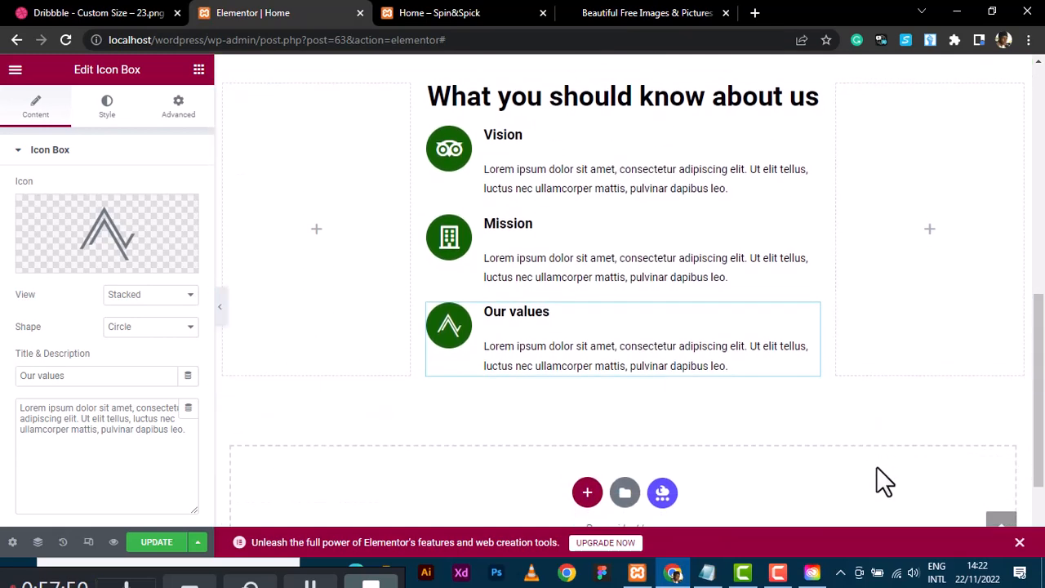
# Save the page, check the Dribbble reference, and reload the live Home page to review the "What you should know about us" section.
pyautogui.click(157, 546)
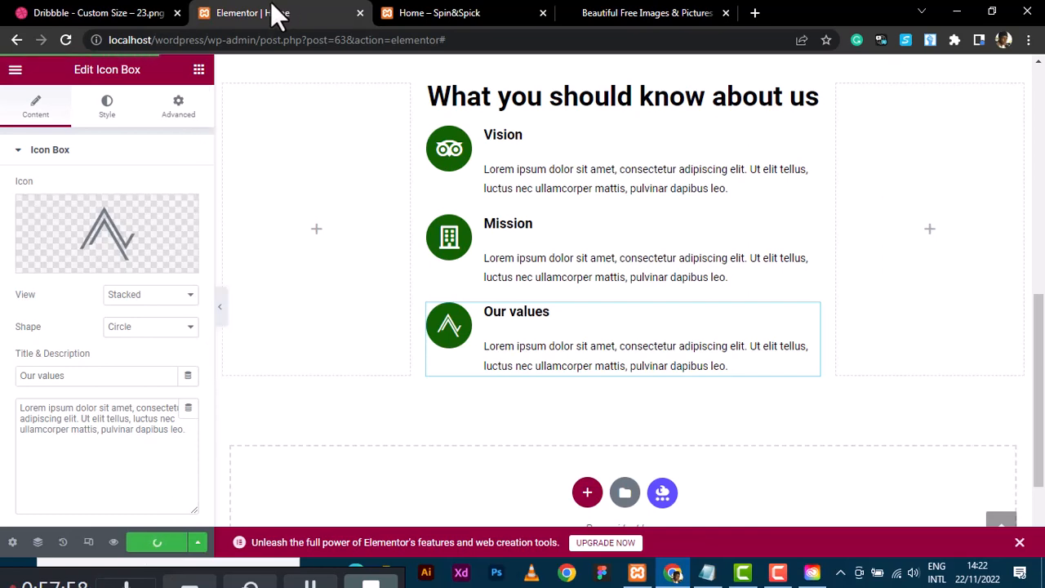
pyautogui.click(82, 15)
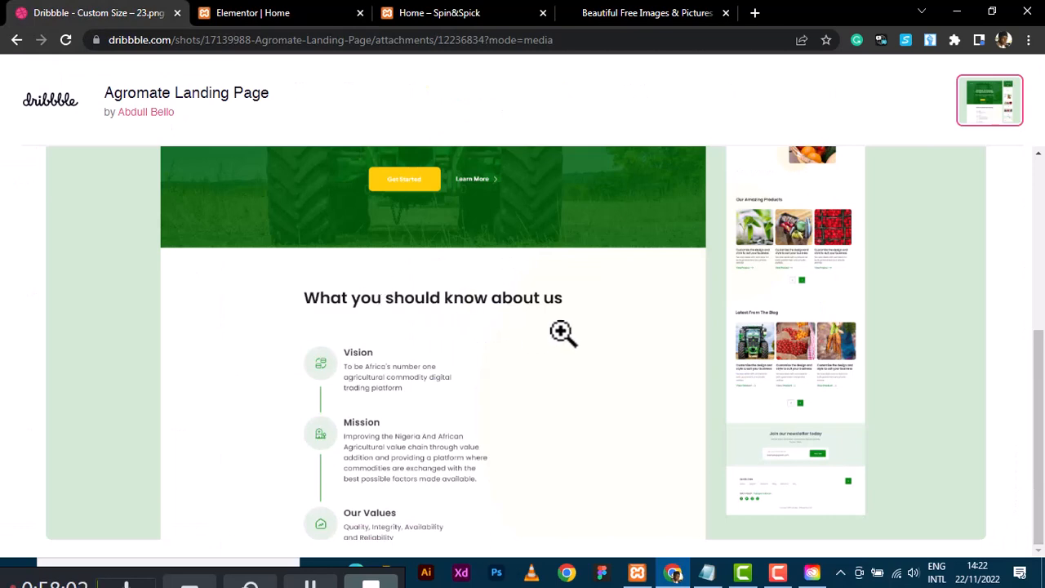
pyautogui.scroll(3, 845, 282)
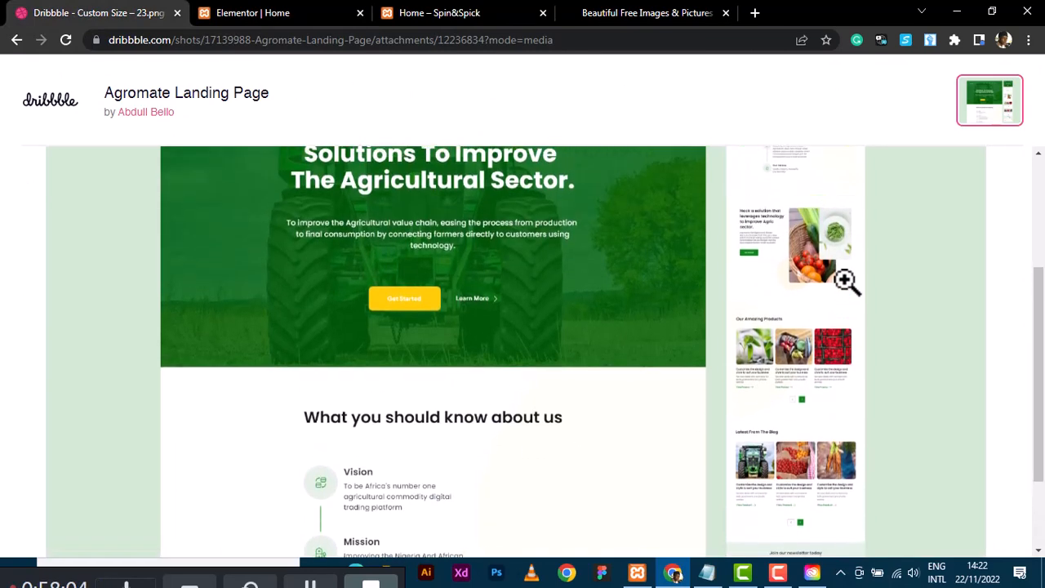
pyautogui.scroll(2, 846, 283)
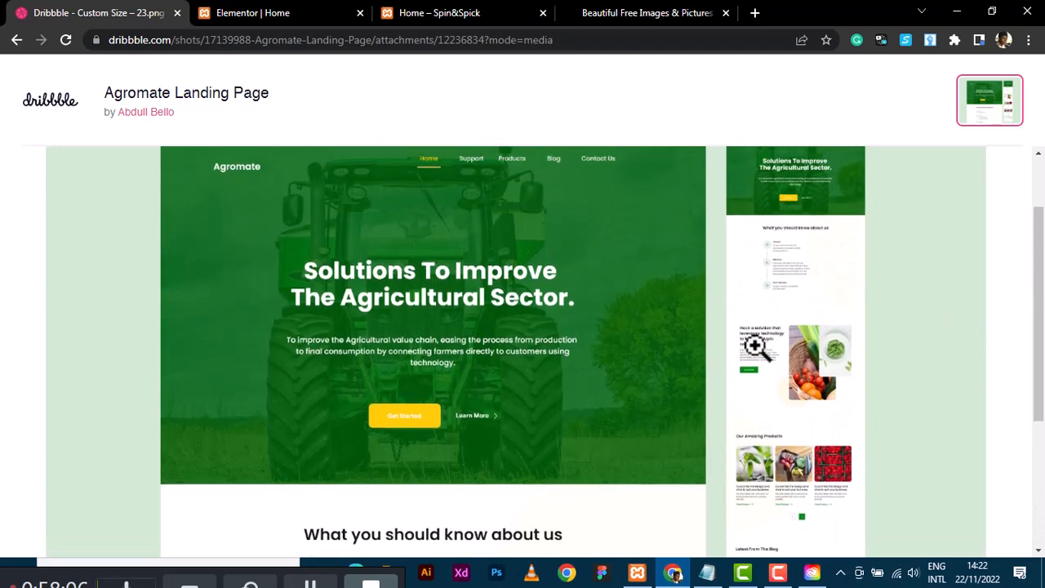
pyautogui.click(276, 12)
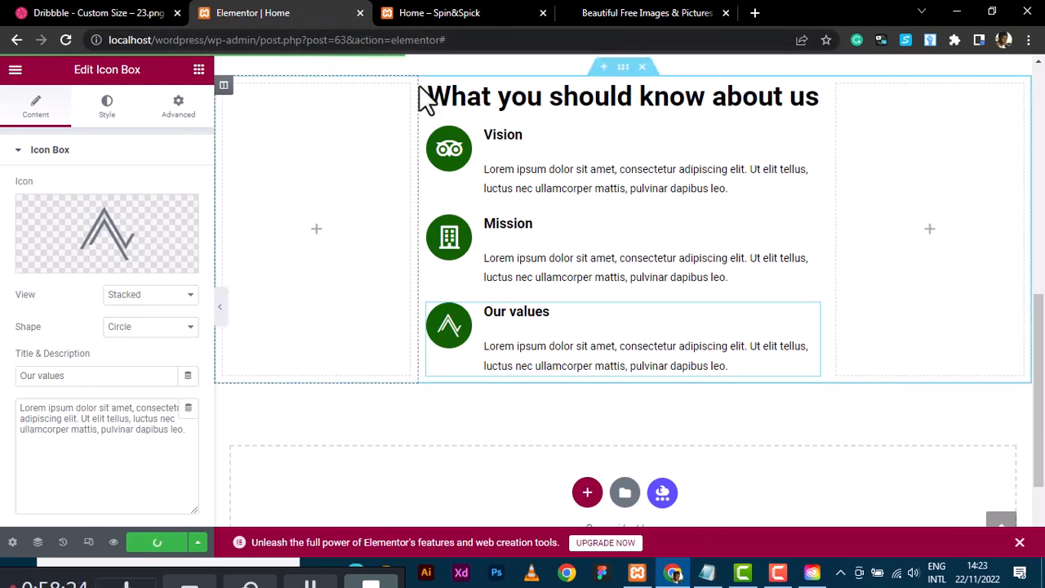
pyautogui.click(430, 14)
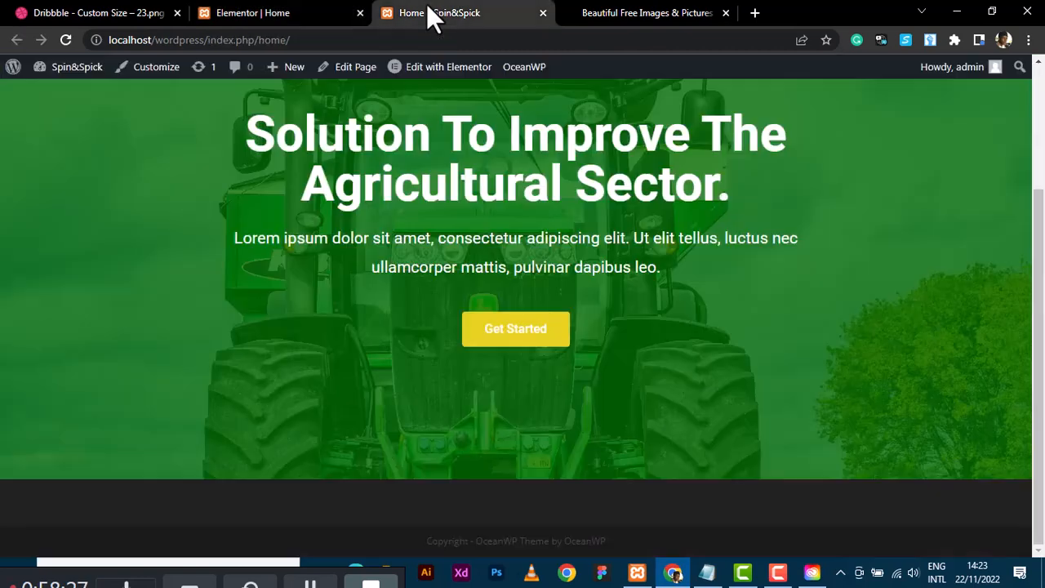
pyautogui.click(67, 40)
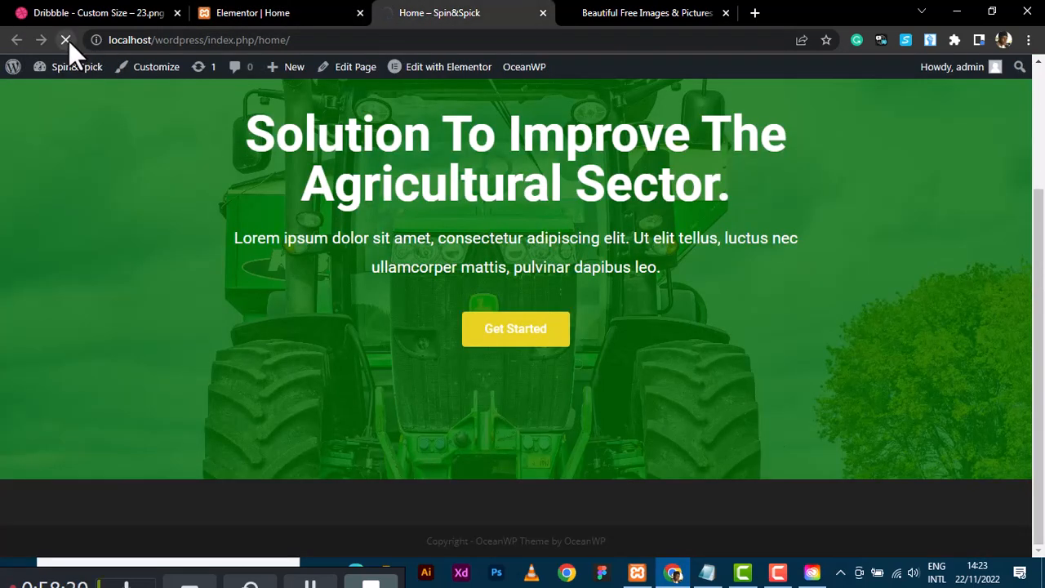
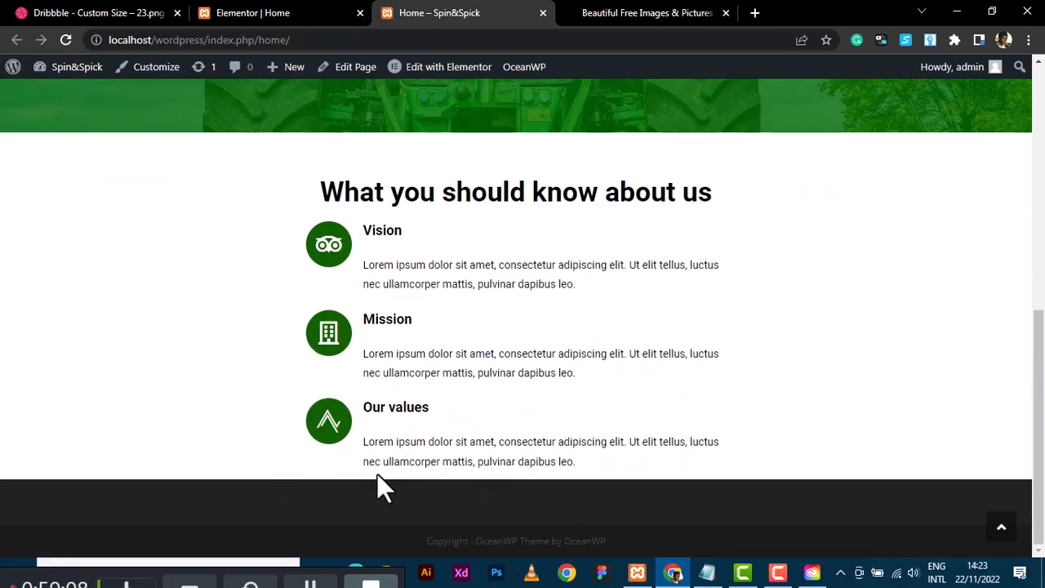
pyautogui.scroll(6, 378, 257)
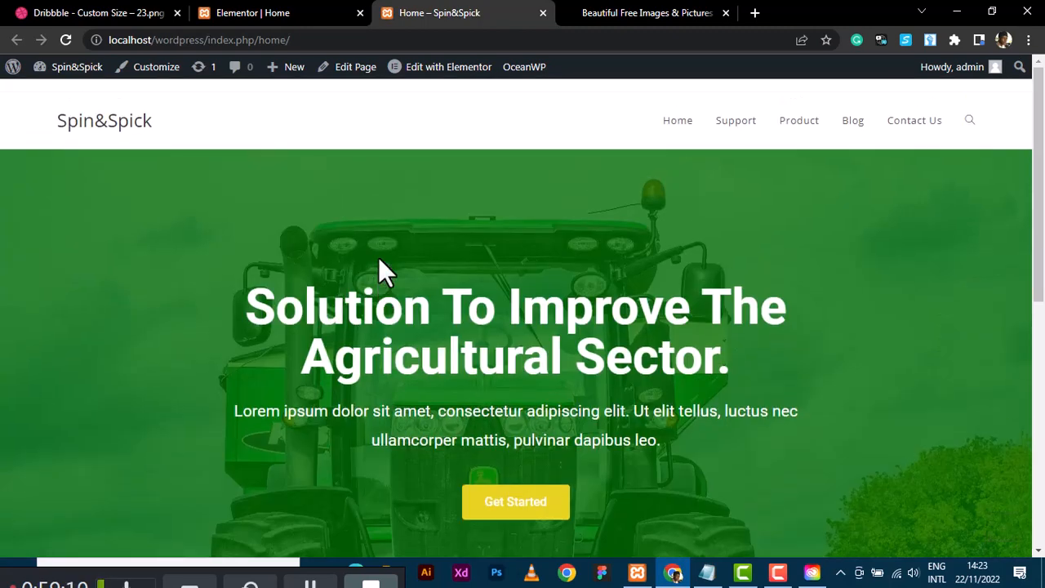
# Compare the Dribbble reference with the live Home page and the Elementor draft to see which section follows the icon boxes.
pyautogui.click(140, 12)
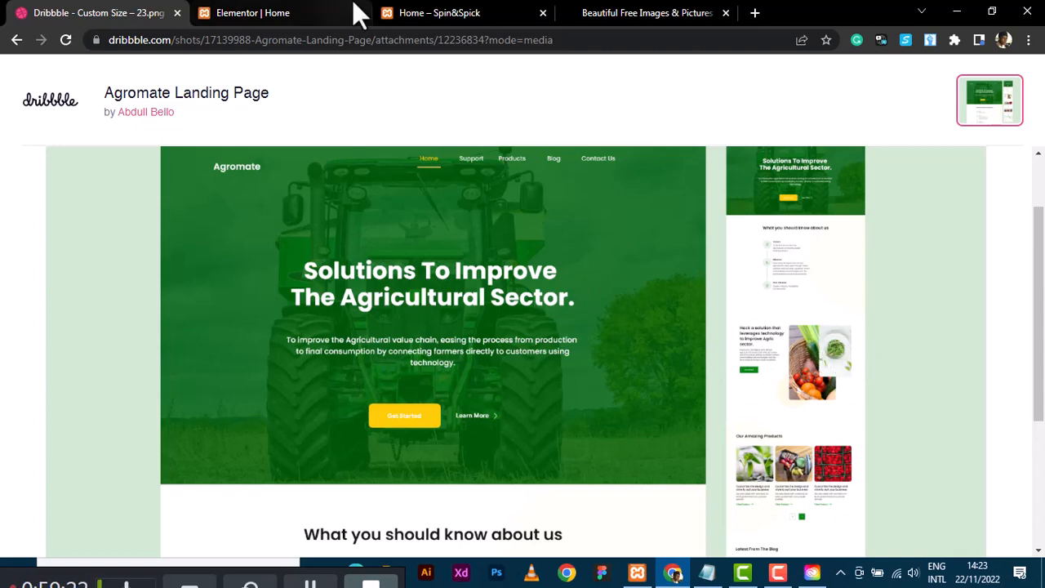
pyautogui.click(255, 13)
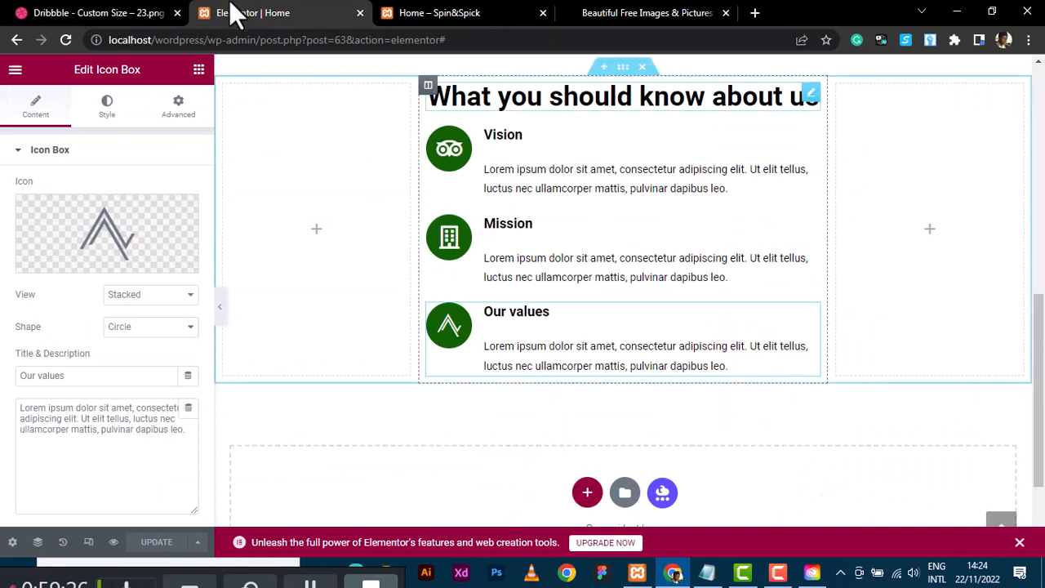
pyautogui.click(67, 10)
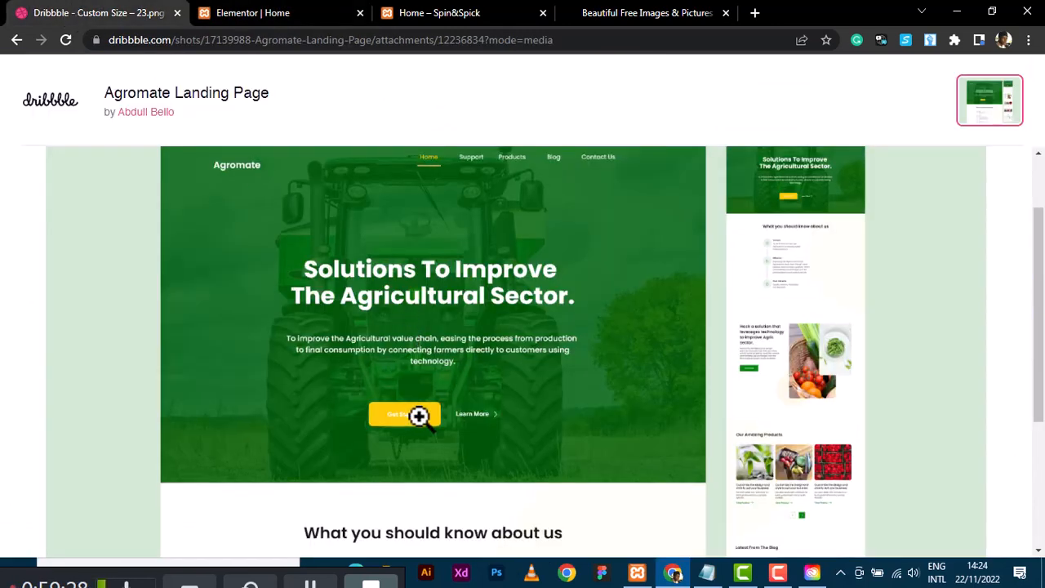
pyautogui.scroll(-2, 420, 415)
pyautogui.scroll(2, 420, 415)
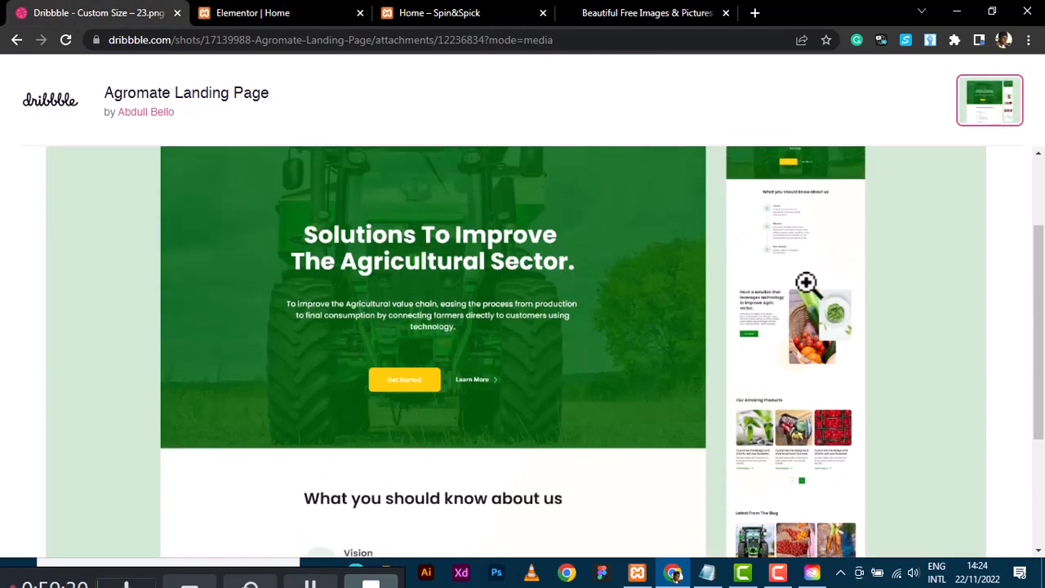
pyautogui.click(438, 14)
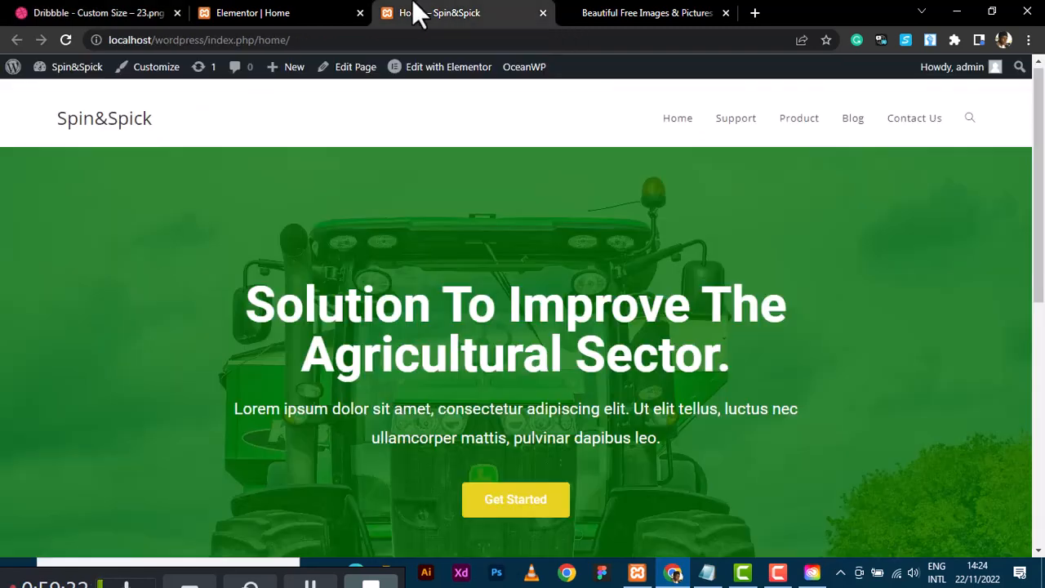
pyautogui.click(318, 12)
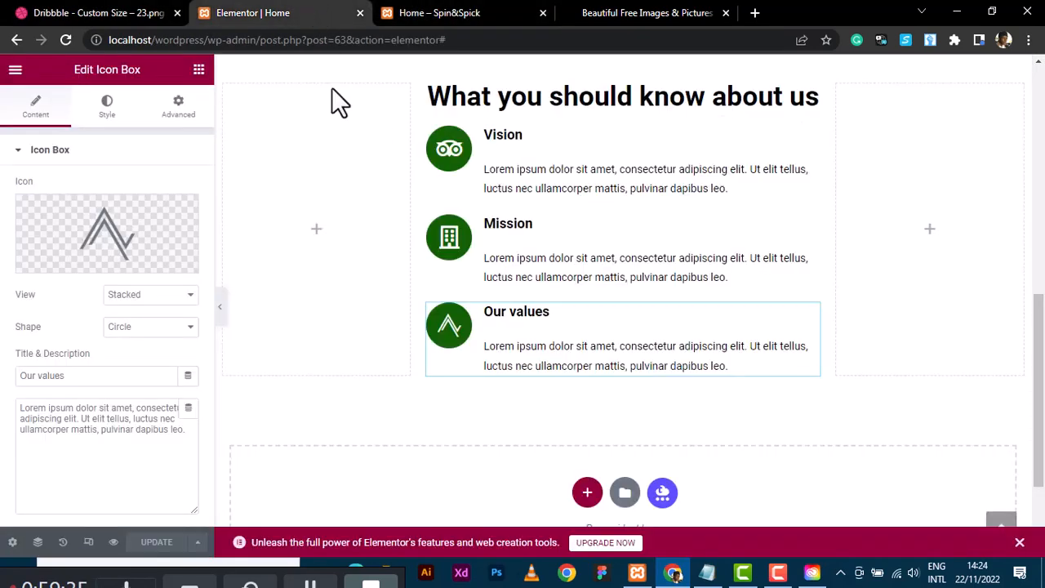
# Add a single-column section below the icon boxes and place a Spacer widget in it.
pyautogui.click(587, 493)
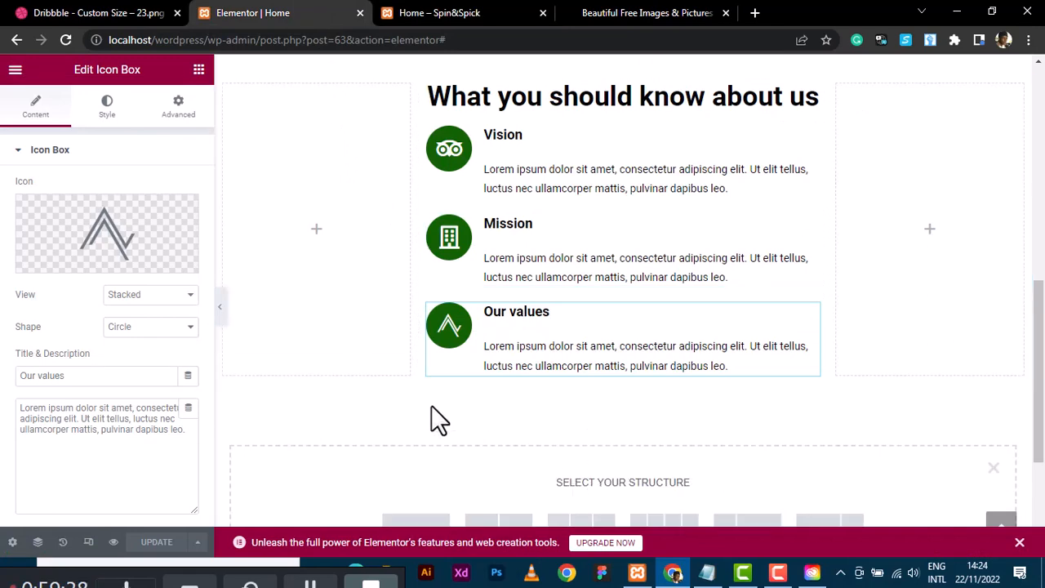
pyautogui.scroll(-3, 406, 493)
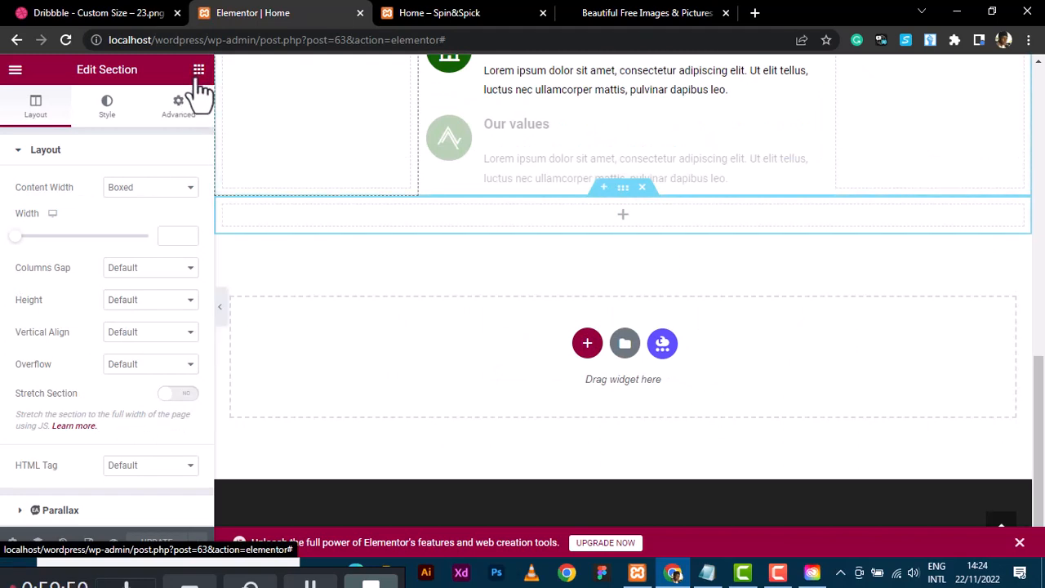
pyautogui.click(198, 75)
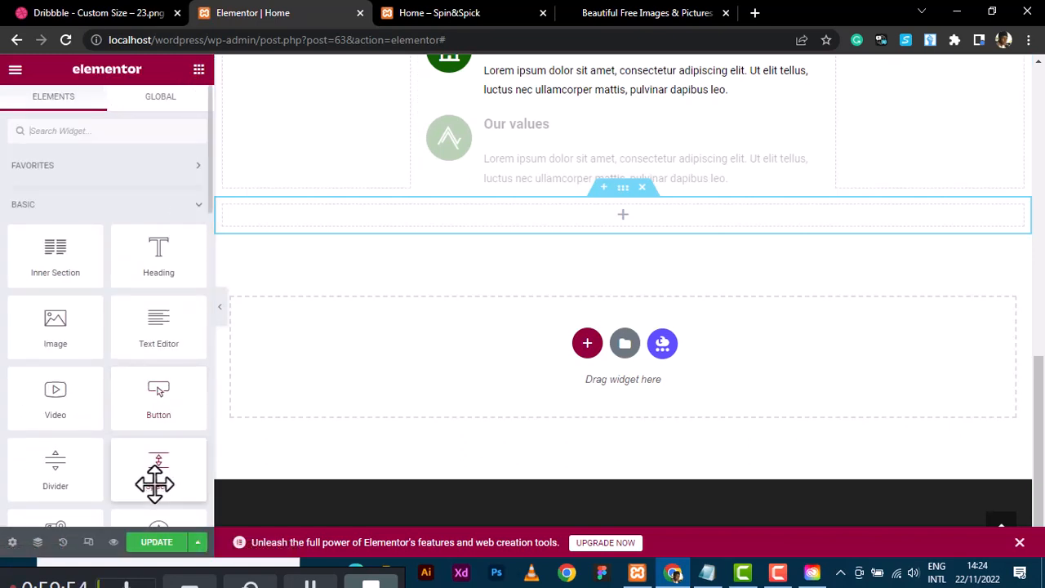
pyautogui.moveTo(155, 485); pyautogui.dragTo(360, 224)
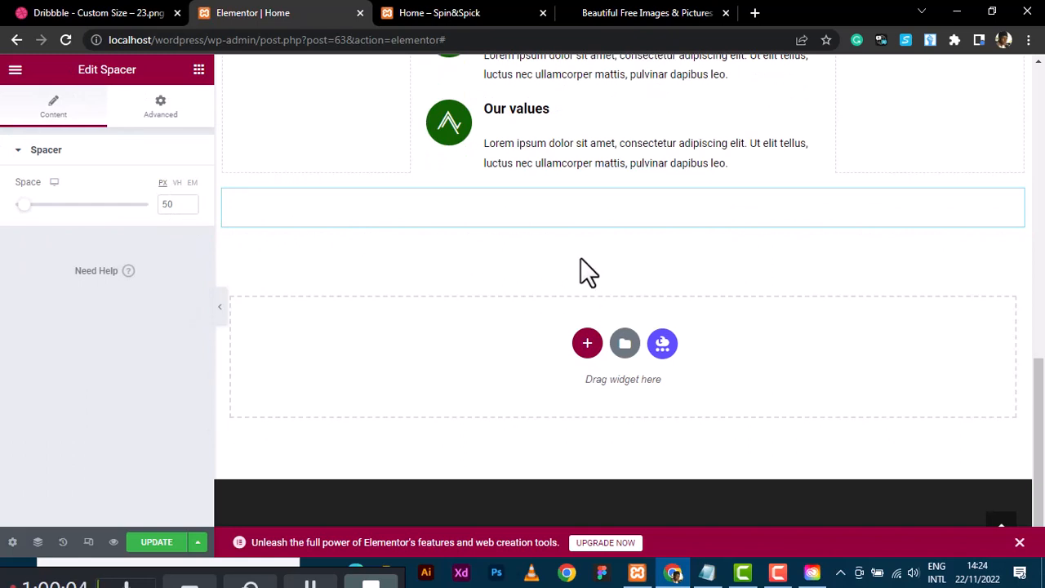
# Add a section with two equal columns below the spacer and check the matching text-and-image section in the Dribbble reference.
pyautogui.click(587, 344)
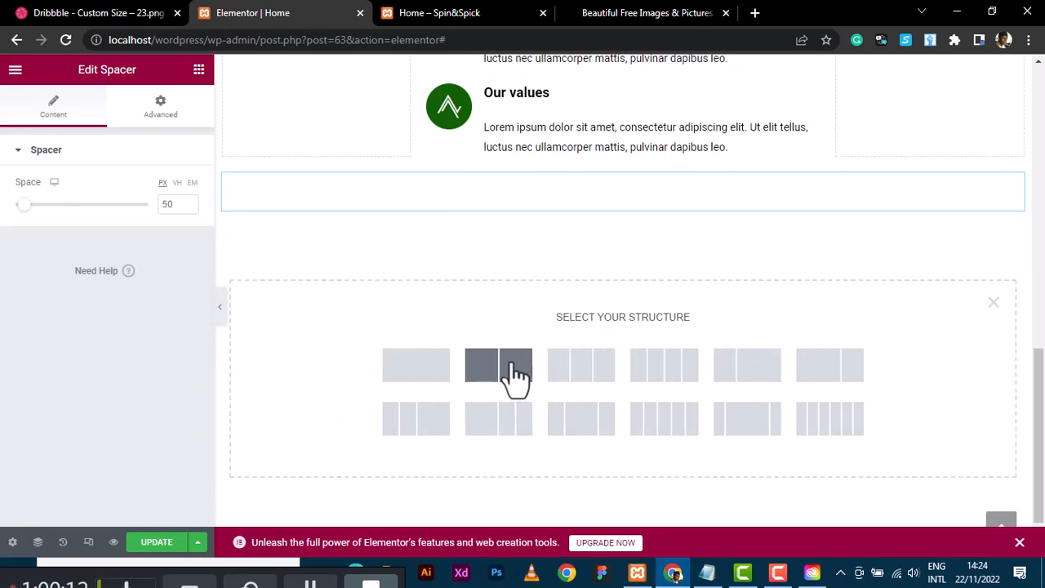
pyautogui.click(437, 368)
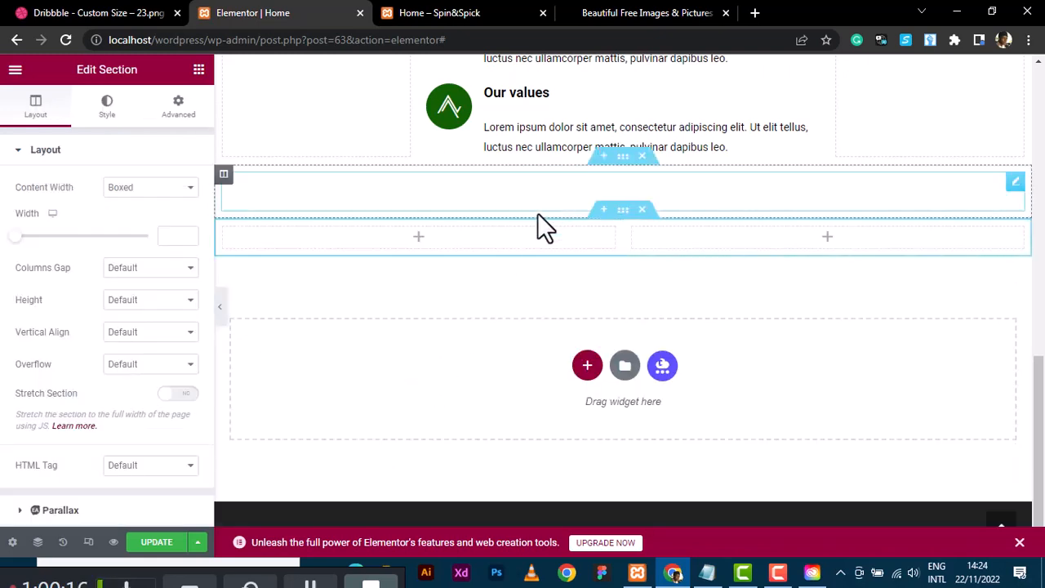
pyautogui.click(108, 12)
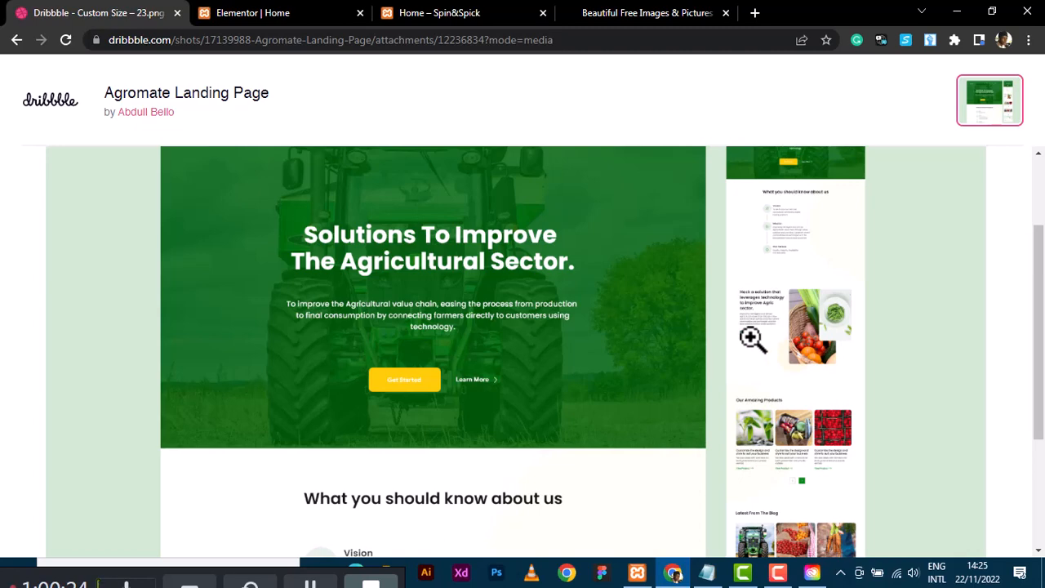
pyautogui.click(233, 12)
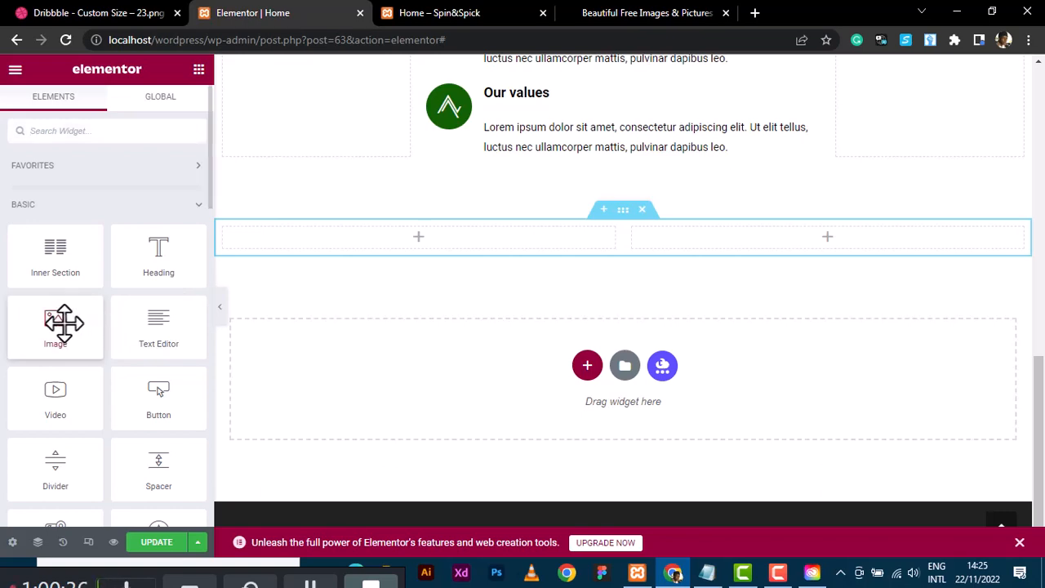
# Stack a Heading, a Text Editor and a Button widget in the first column of the two-column section.
pyautogui.moveTo(64, 322); pyautogui.dragTo(727, 230)
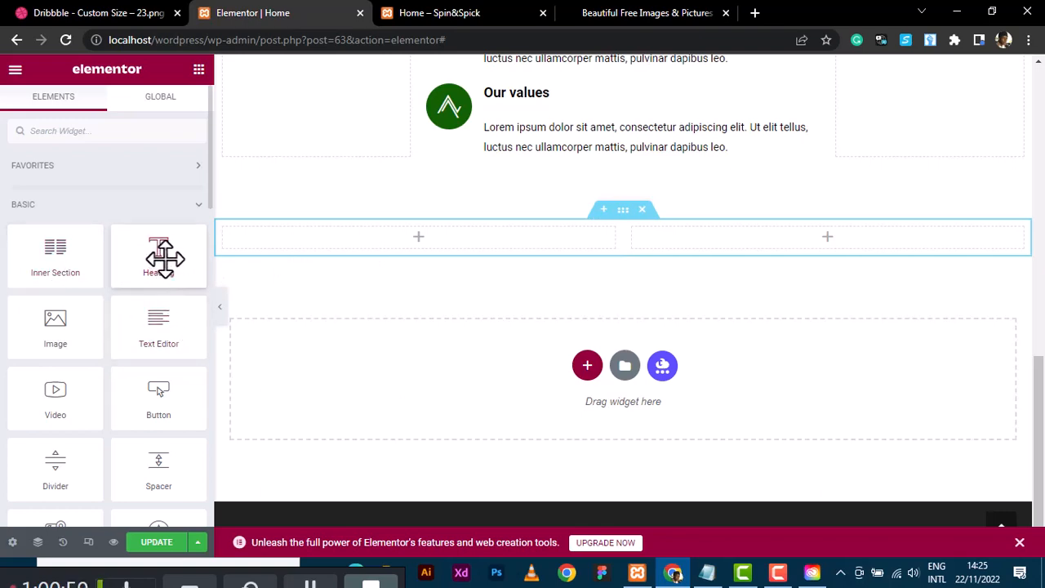
pyautogui.moveTo(165, 258); pyautogui.dragTo(157, 331)
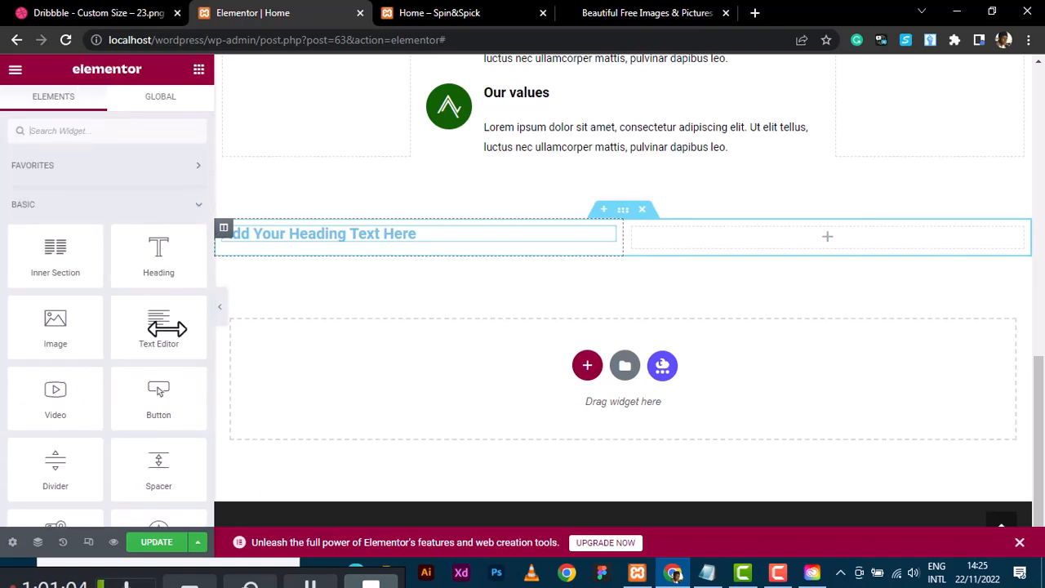
pyautogui.moveTo(167, 327); pyautogui.dragTo(286, 243)
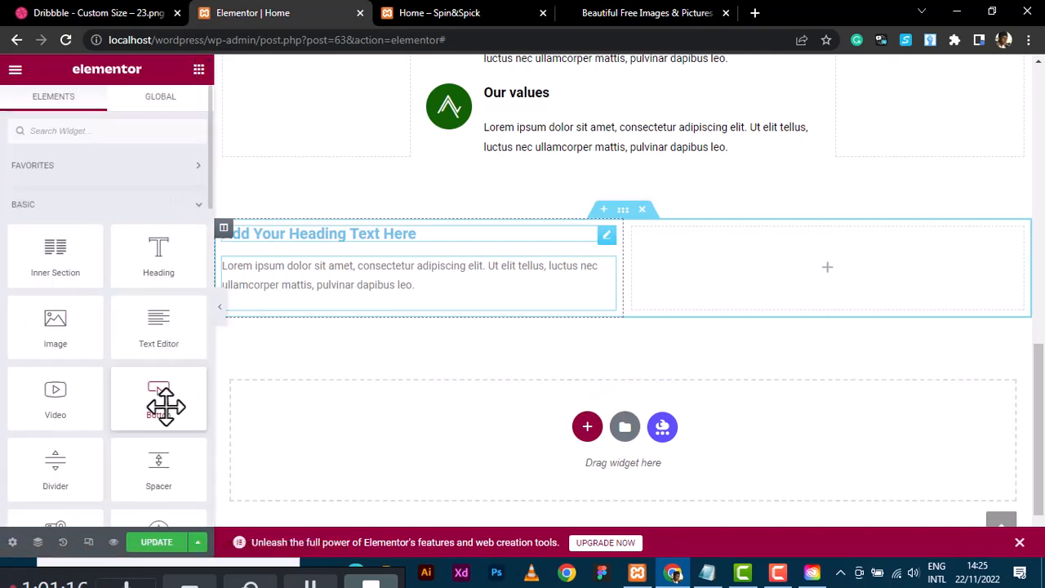
pyautogui.moveTo(168, 402); pyautogui.dragTo(282, 299)
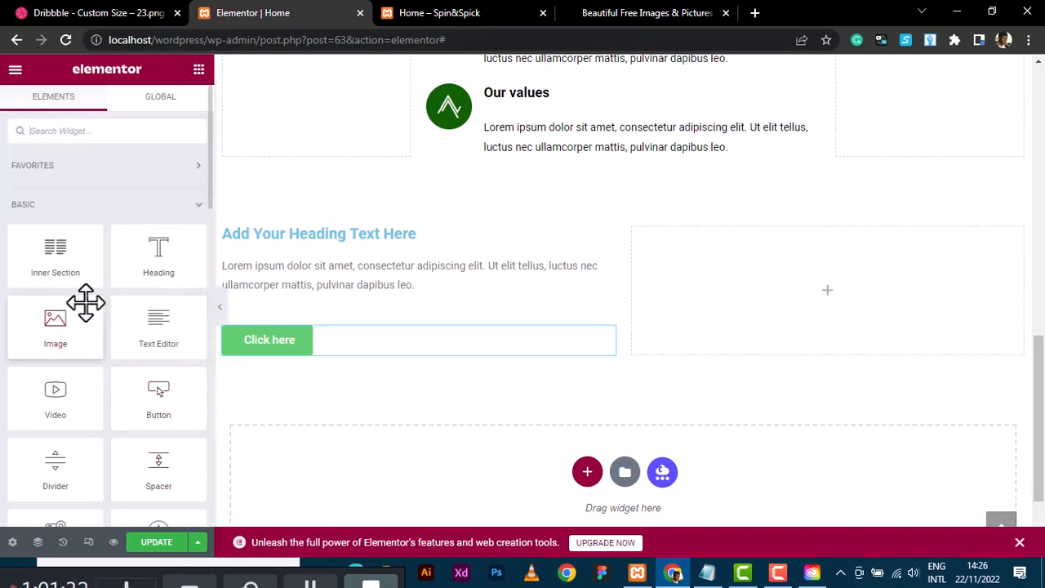
# Add an Image widget to the second column of the new section and open the media library for choosing its image.
pyautogui.moveTo(70, 316); pyautogui.dragTo(755, 305)
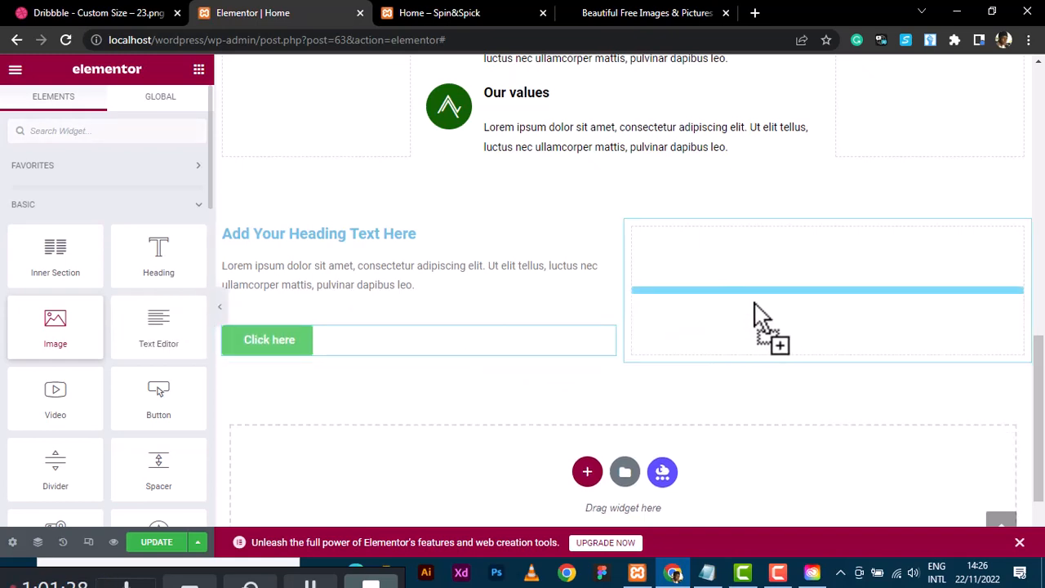
pyautogui.moveTo(754, 303); pyautogui.dragTo(753, 303)
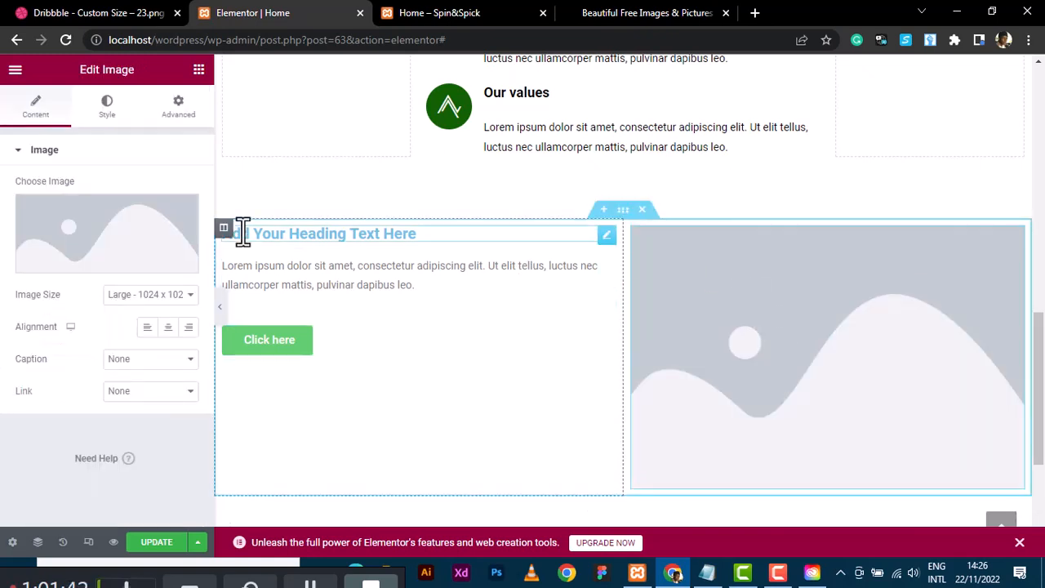
pyautogui.click(88, 266)
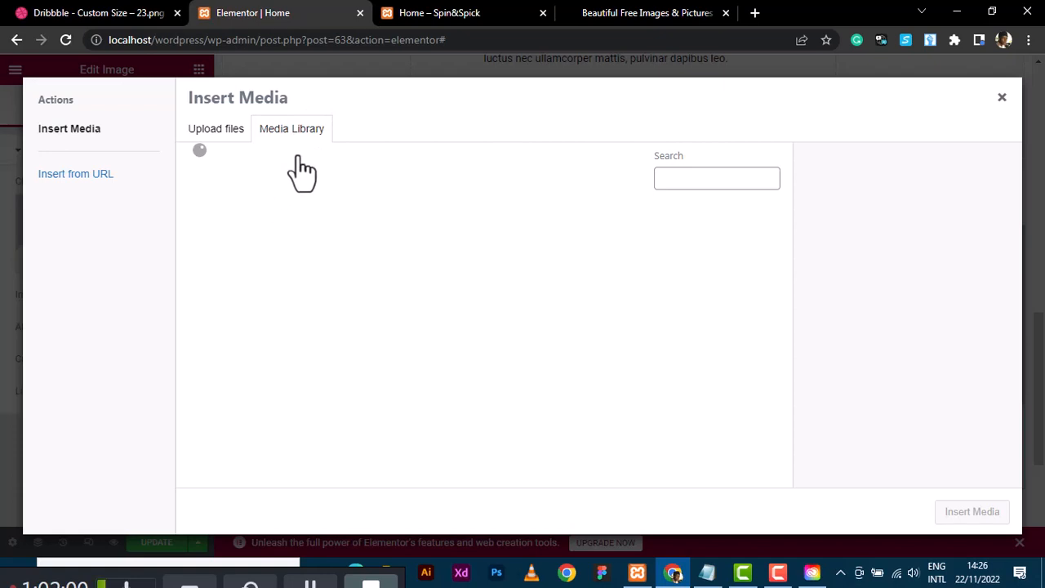
# Switch to Unsplash and search its photos for "basket of tomatoes".
pyautogui.click(617, 21)
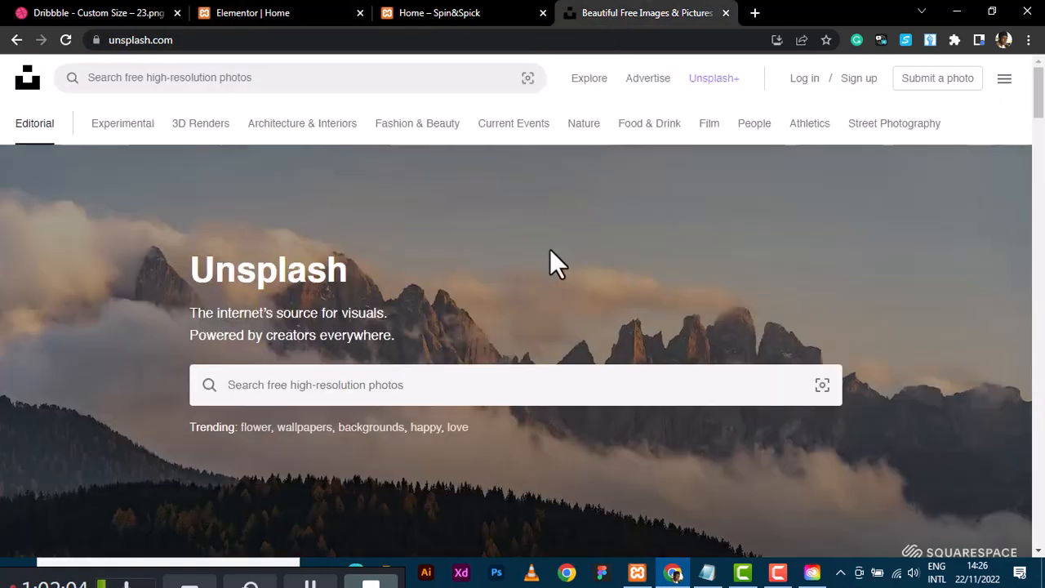
pyautogui.click(458, 381)
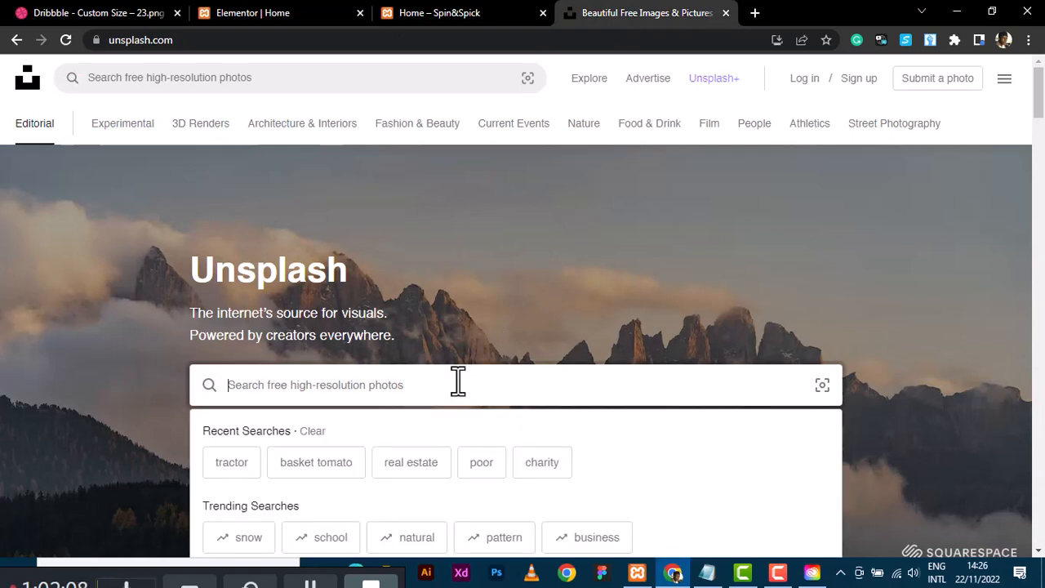
pyautogui.write('basket ')
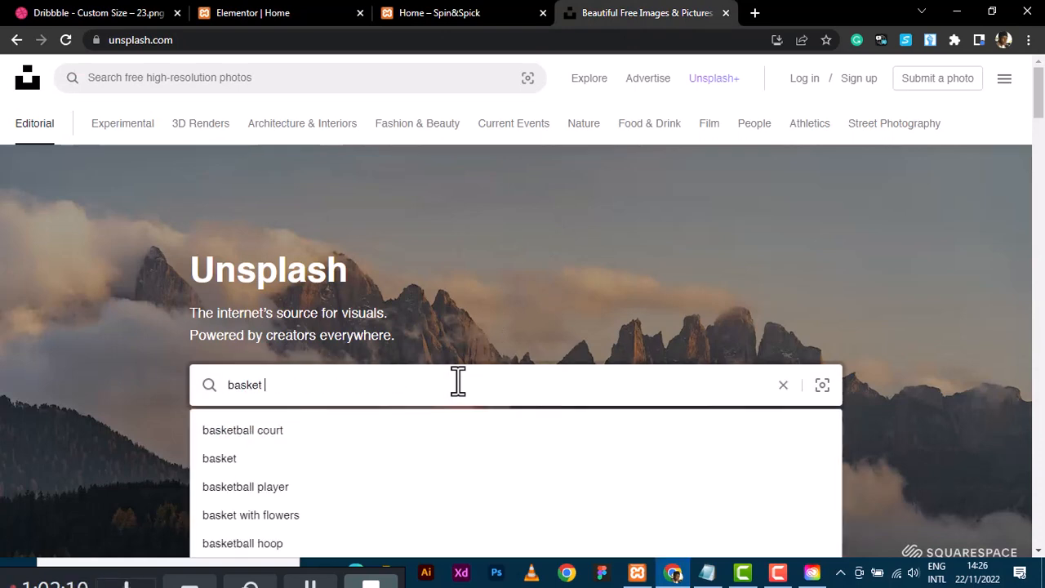
pyautogui.write('of to')
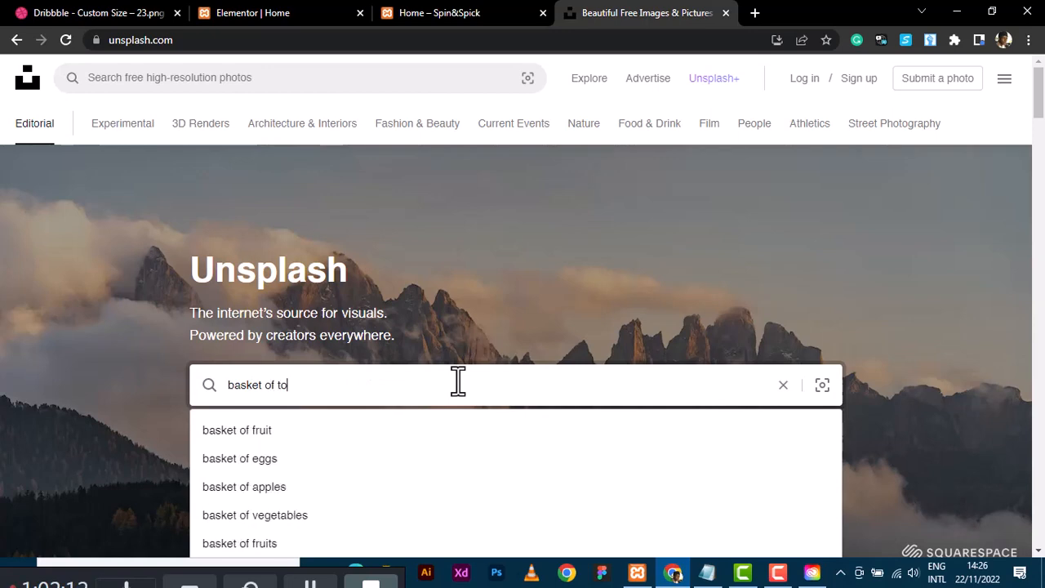
pyautogui.write('ma')
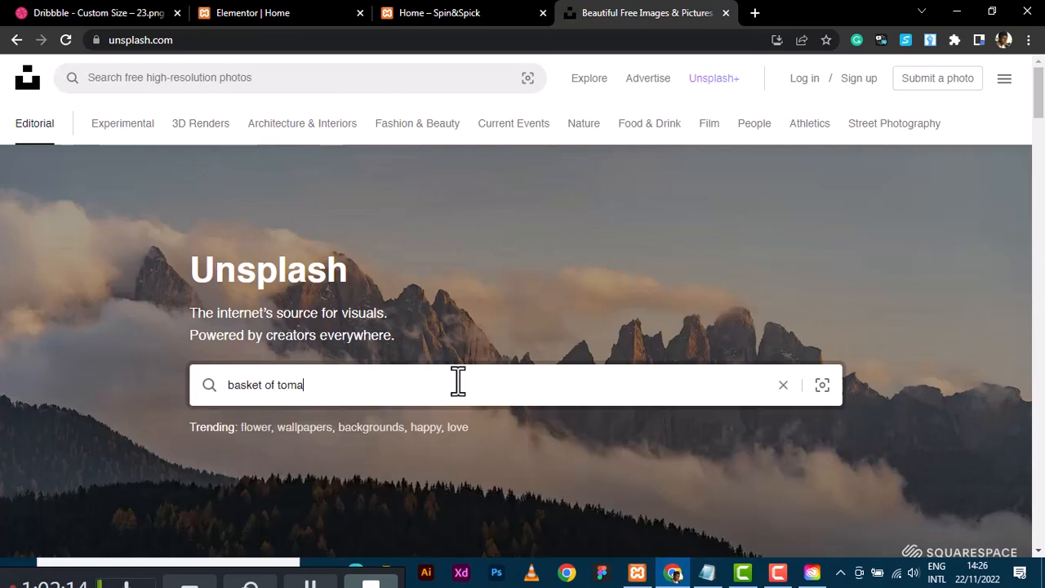
pyautogui.write('mames')
pyautogui.press('Return')
# Return to Elementor, insert the vegetable basket photo from the media library, and select the placeholder title of the Heading widget beside it.
pyautogui.click(245, 13)
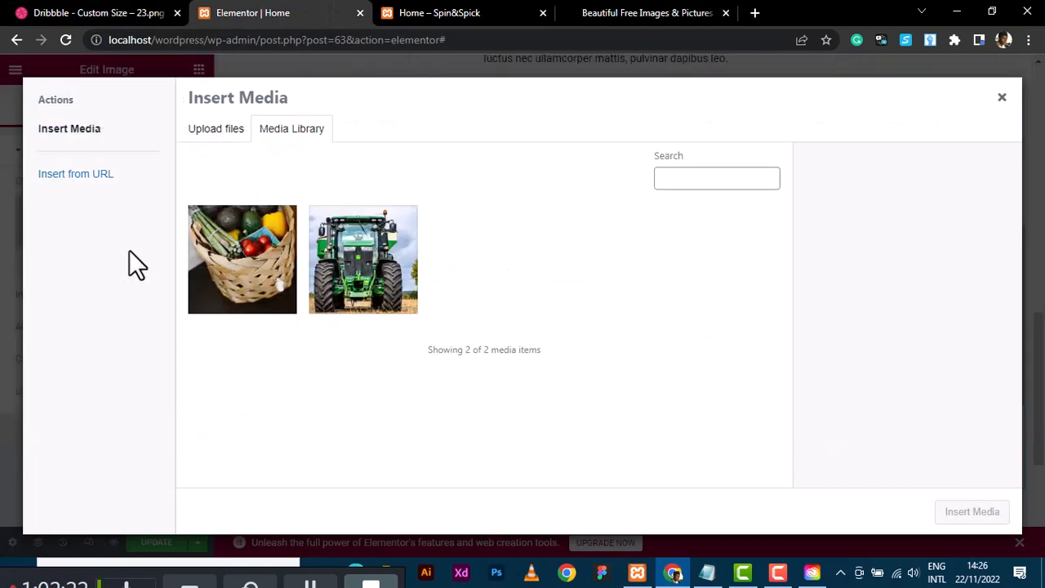
pyautogui.click(263, 278)
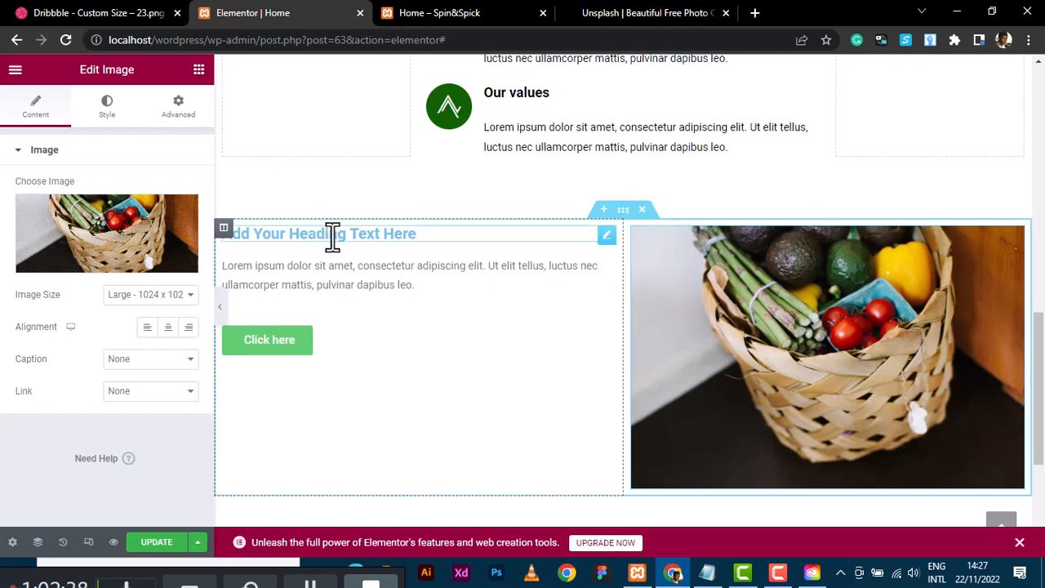
pyautogui.click(608, 236)
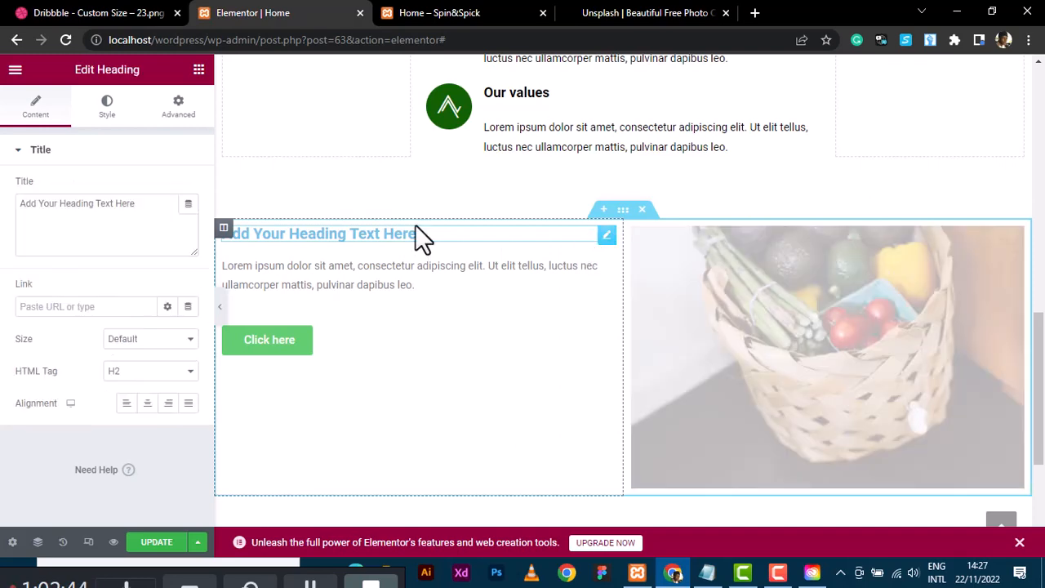
pyautogui.click(145, 205)
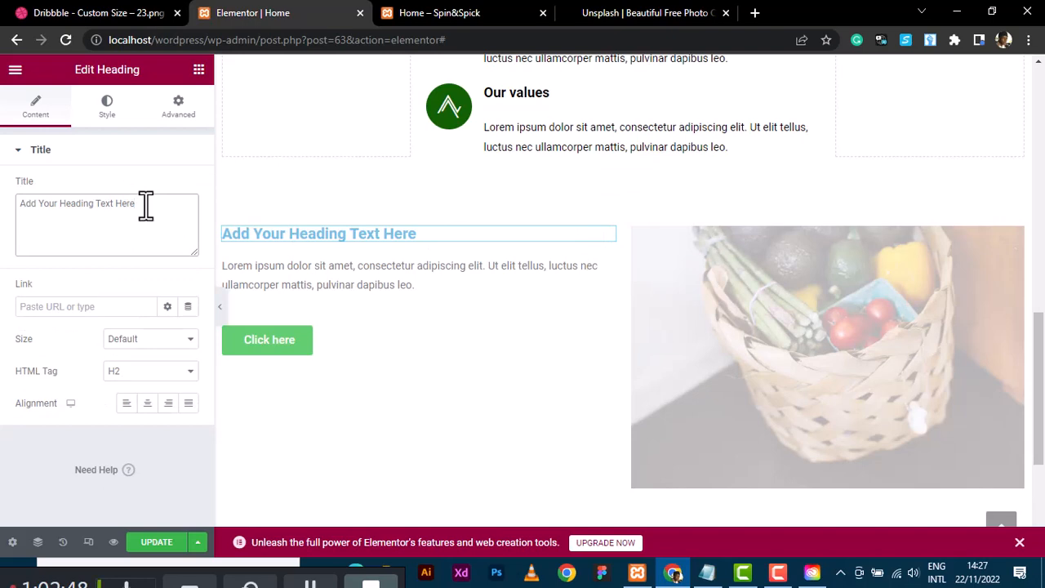
pyautogui.hotkey('ctrl', 'a')
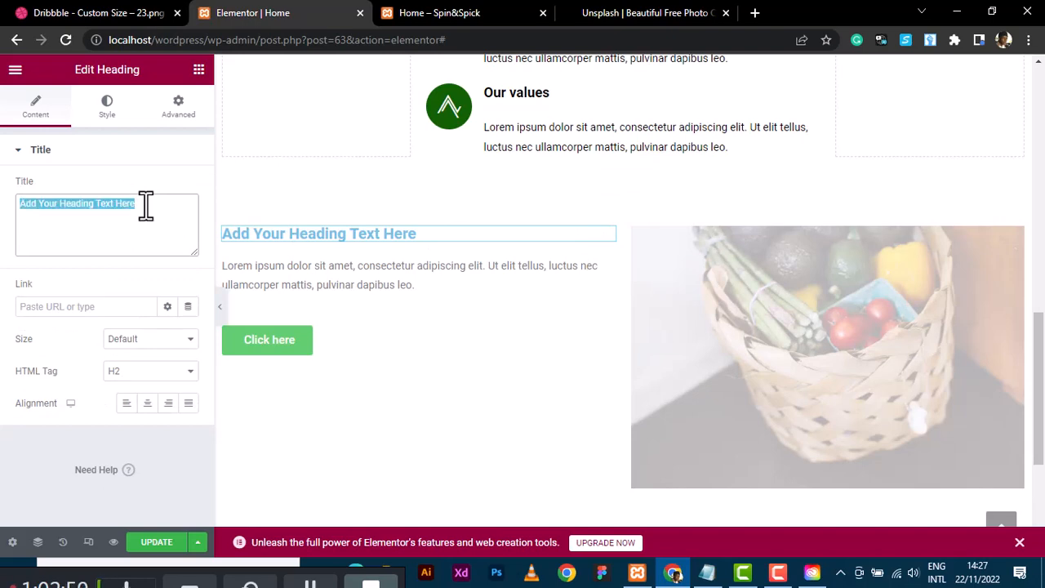
# Search Google for "dummy text generator" in a new browser tab and open the Blind Text Generator lorem ipsum page.
pyautogui.click(753, 11)
pyautogui.write('du')
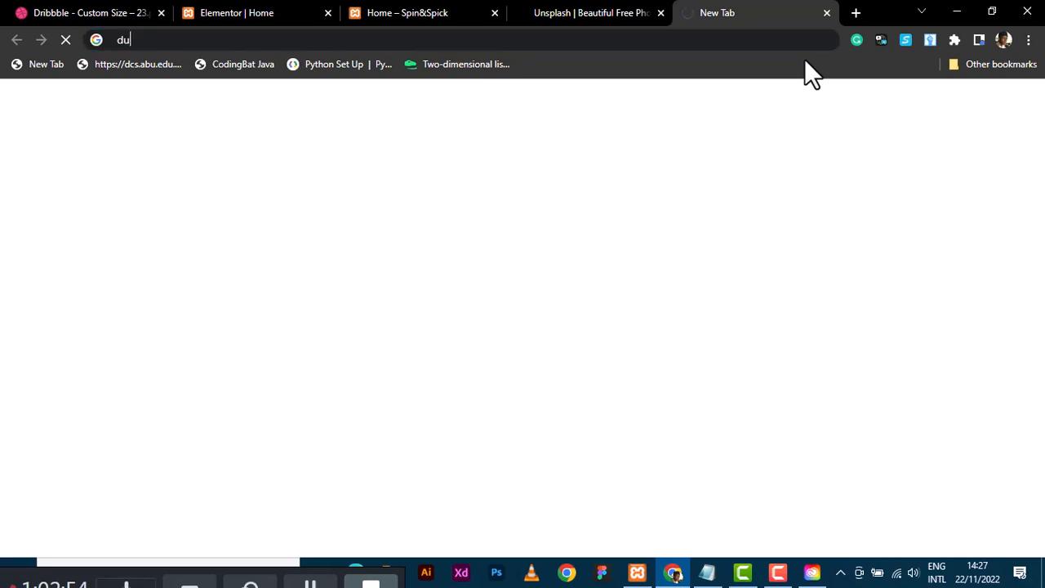
pyautogui.write('mmy t')
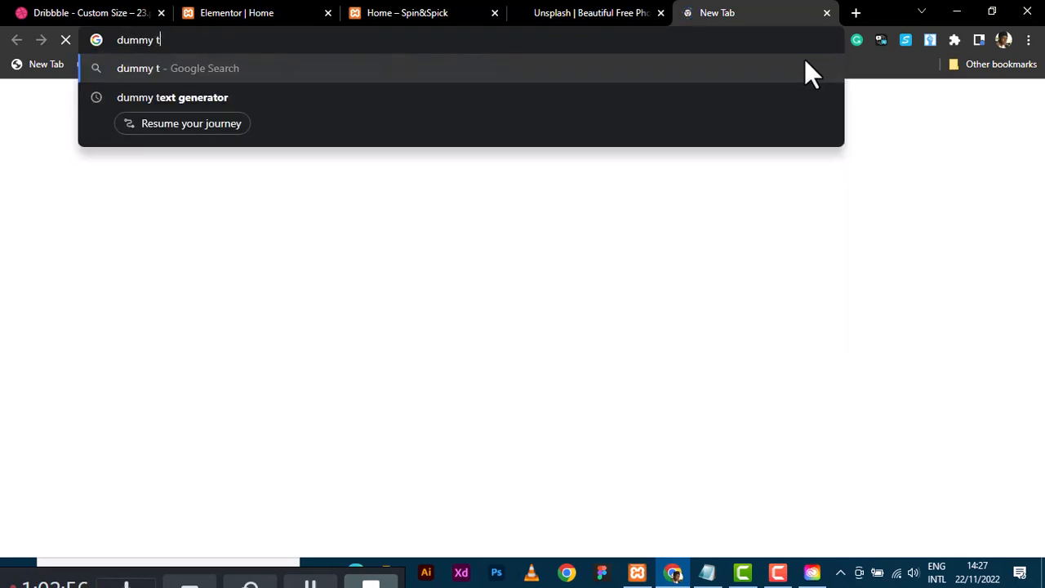
pyautogui.press('Down')
pyautogui.press('Return')
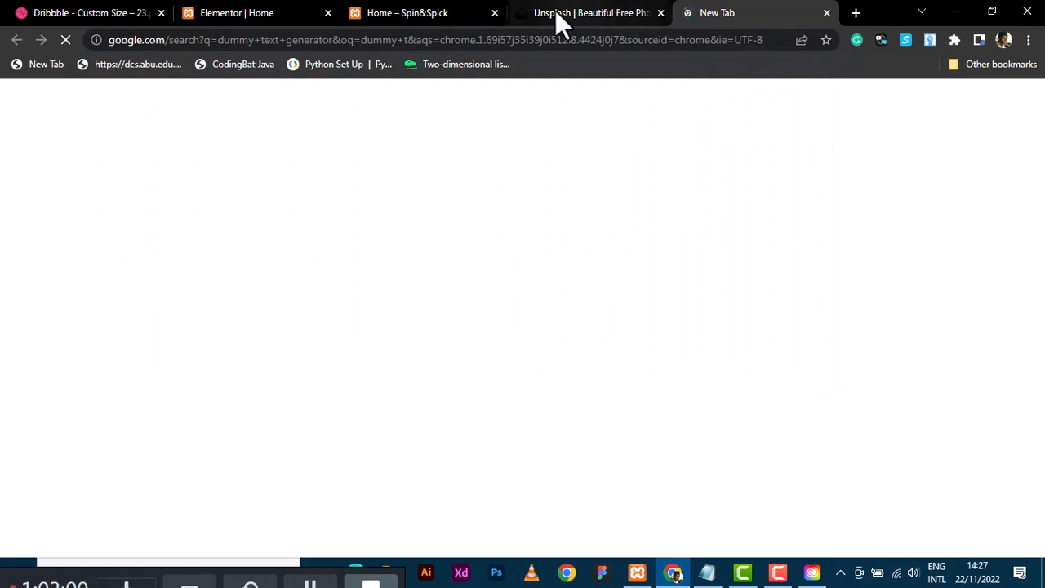
pyautogui.moveTo(555, 22)
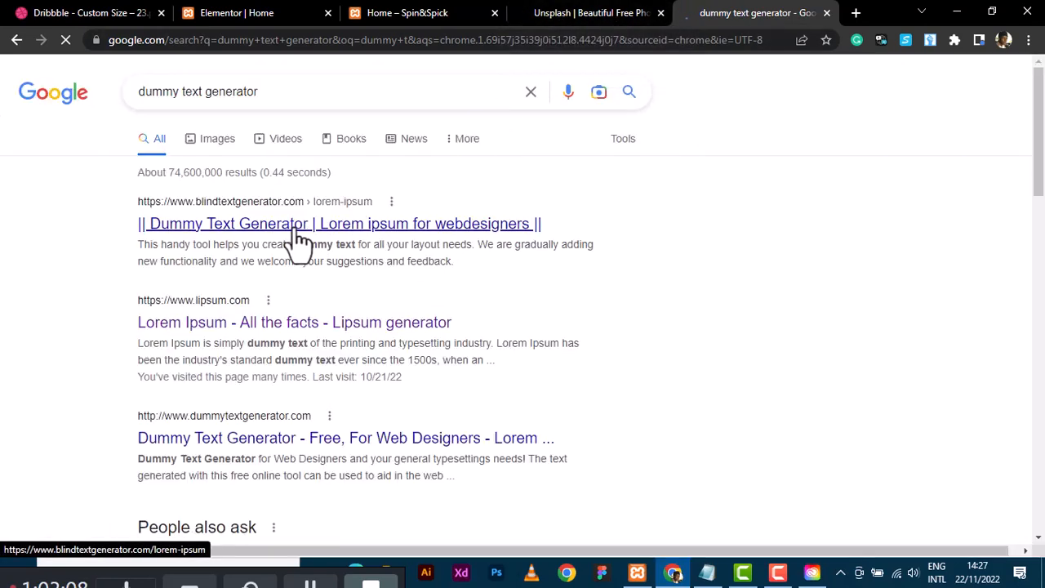
pyautogui.click(299, 232)
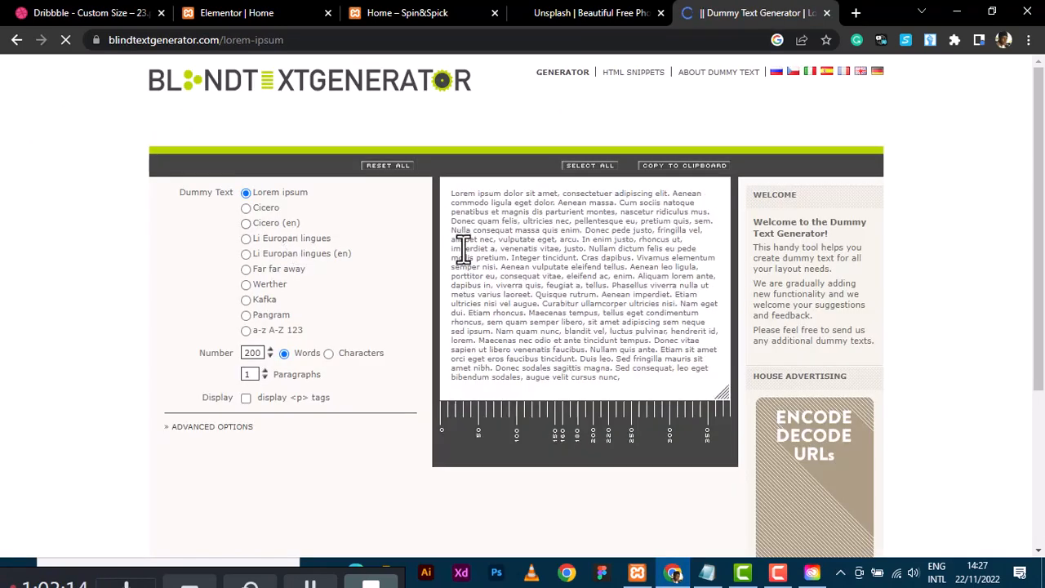
# Copy several lines of the generated lorem ipsum and append them to the Heading widget's title in Elementor.
pyautogui.scroll(-4, 458, 230)
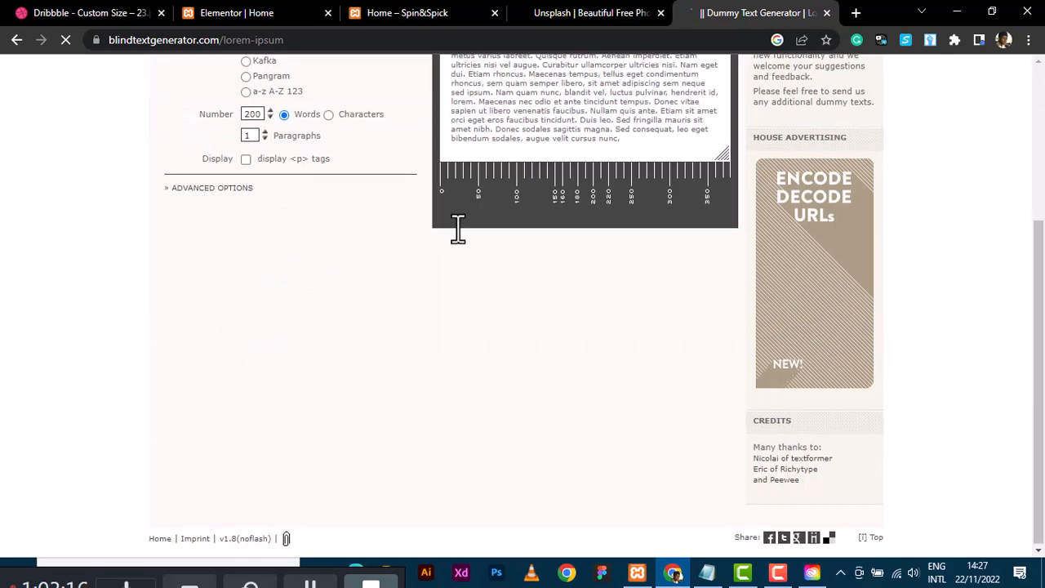
pyautogui.scroll(3, 458, 230)
pyautogui.moveTo(475, 203); pyautogui.dragTo(607, 251)
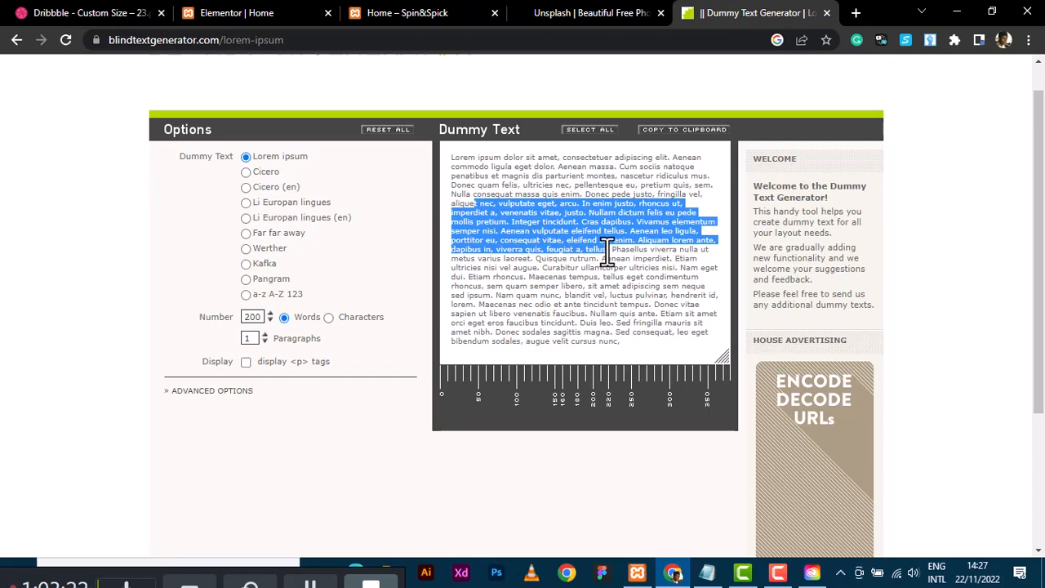
pyautogui.click(248, 13)
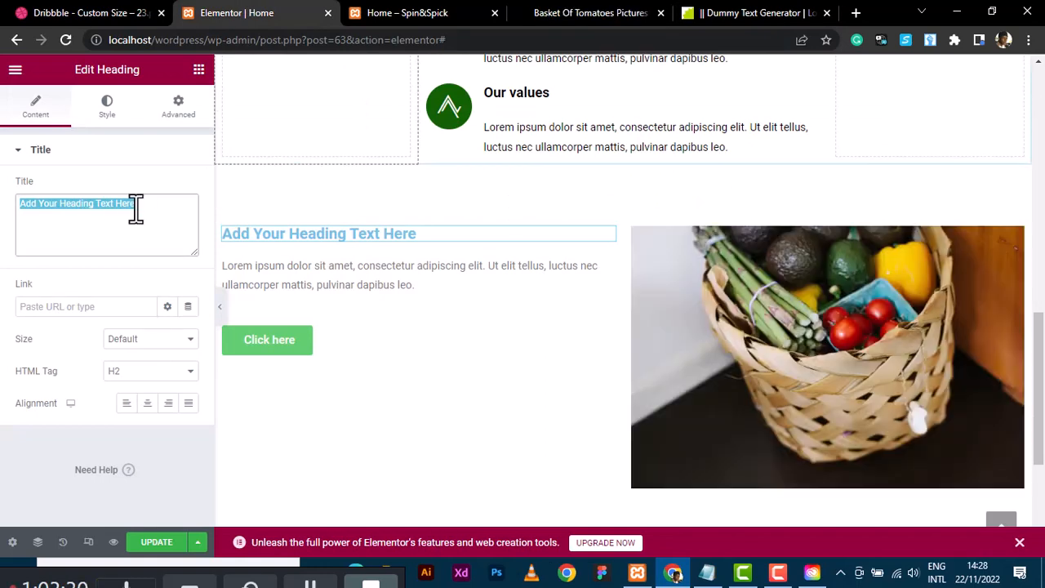
pyautogui.click(135, 208)
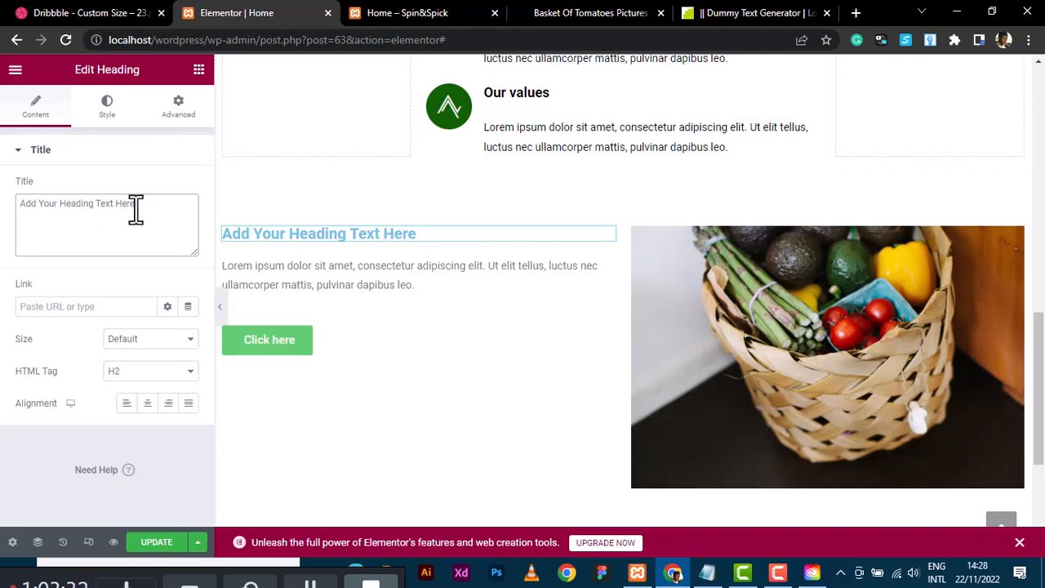
pyautogui.hotkey('ctrl', 'v')
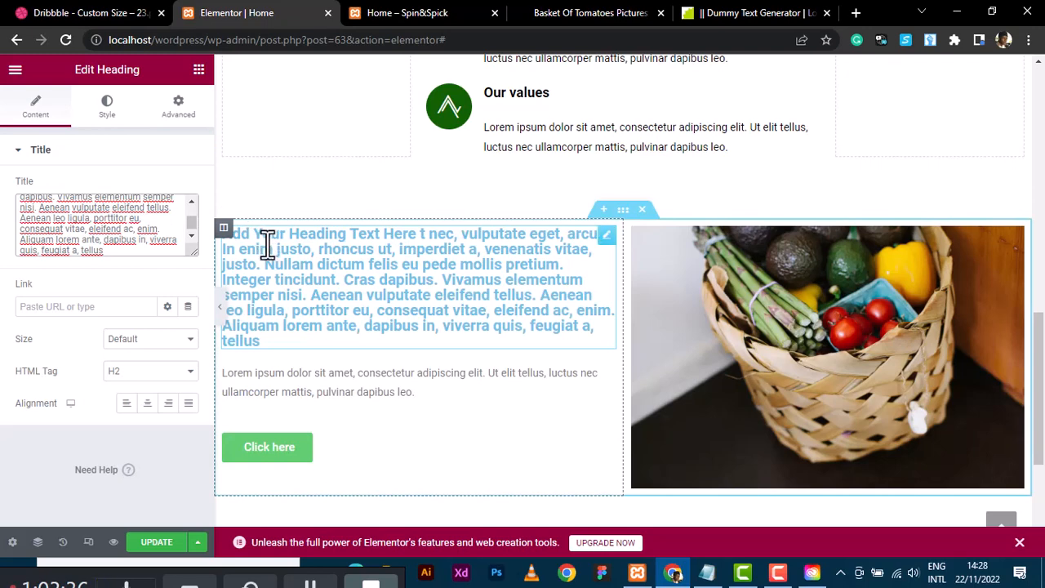
# Set the heading's text color to black, #000000.
pyautogui.click(106, 103)
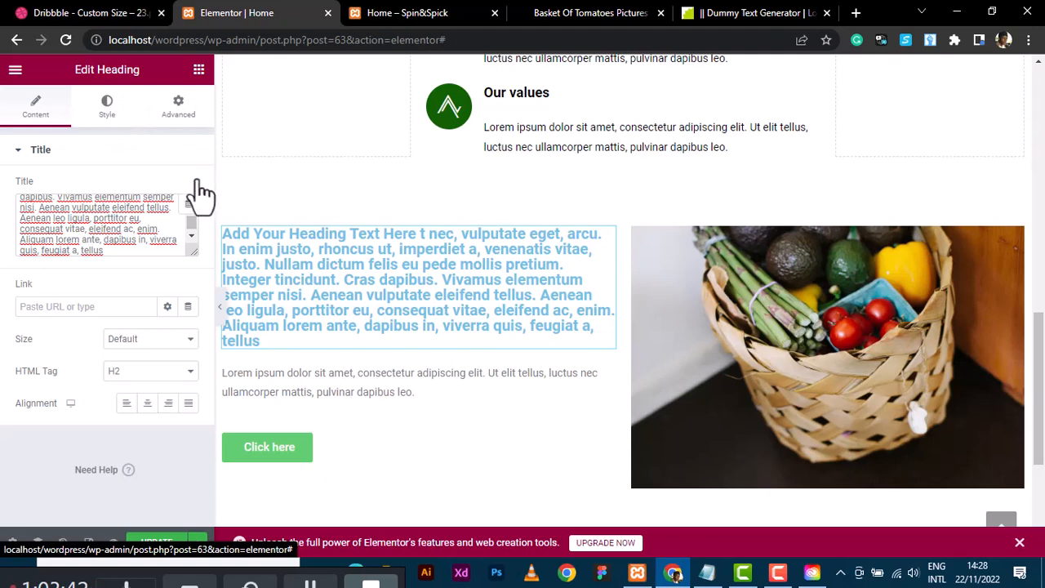
pyautogui.click(106, 117)
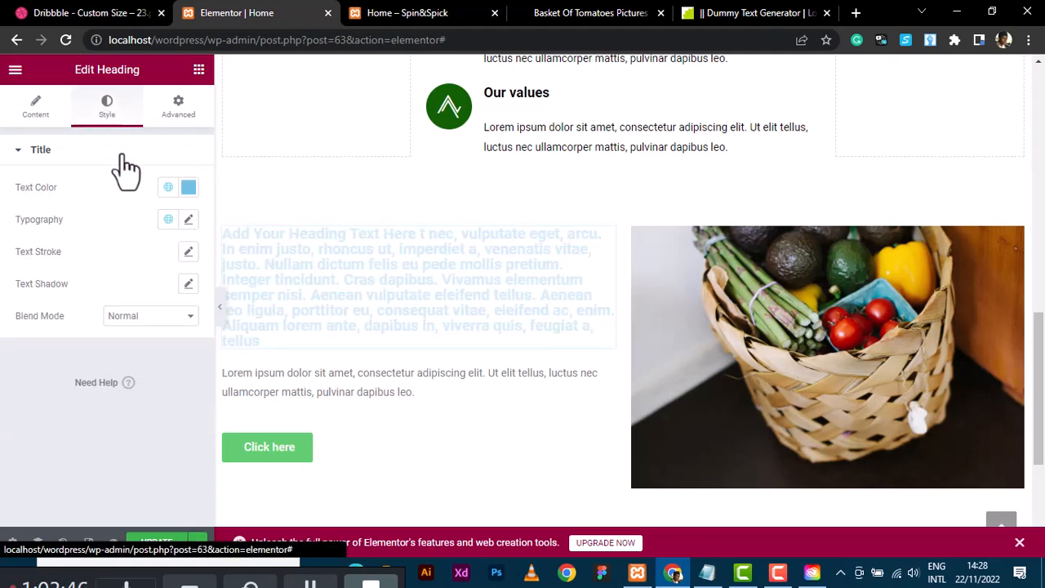
pyautogui.click(189, 189)
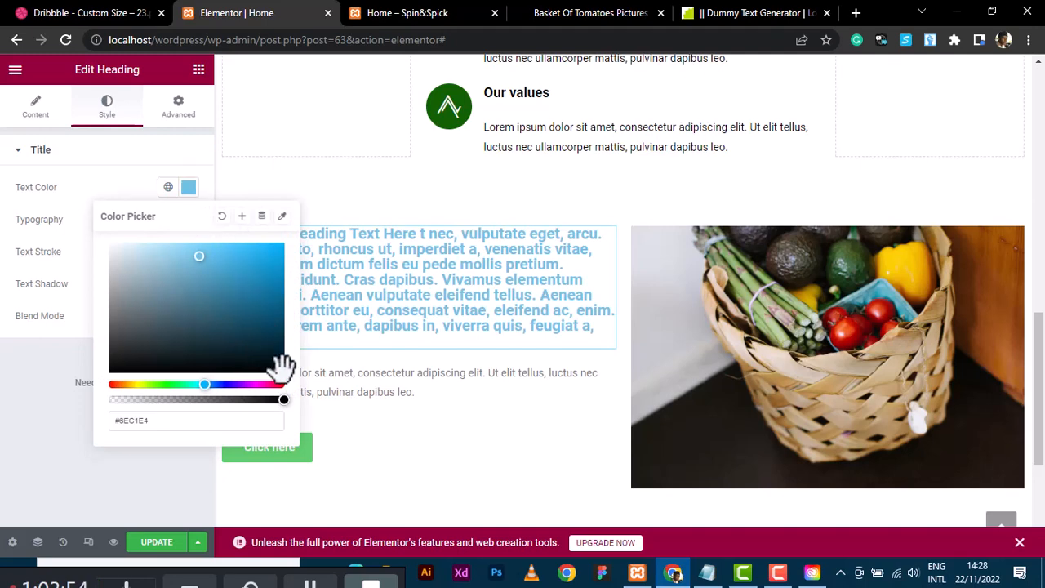
pyautogui.moveTo(282, 359); pyautogui.dragTo(287, 374)
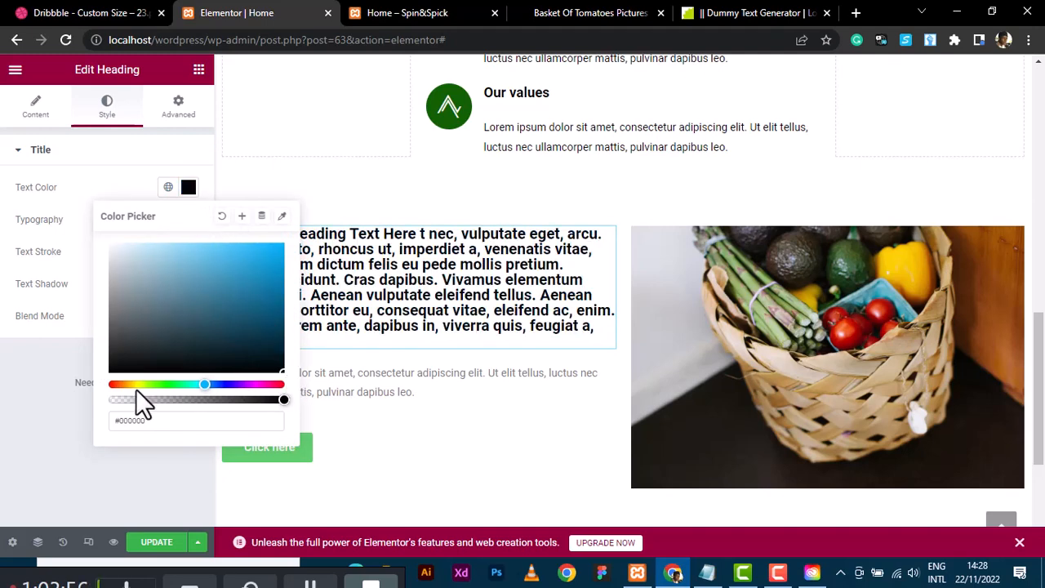
# Copy the part of the heading's title following "imperdiet a" and delete it from the title.
pyautogui.click(36, 118)
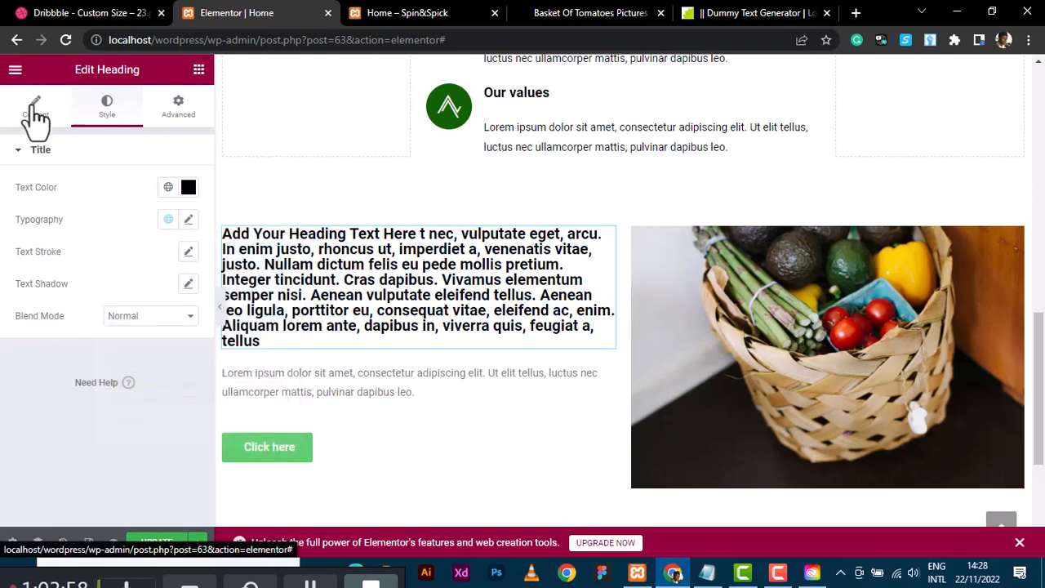
pyautogui.click(35, 117)
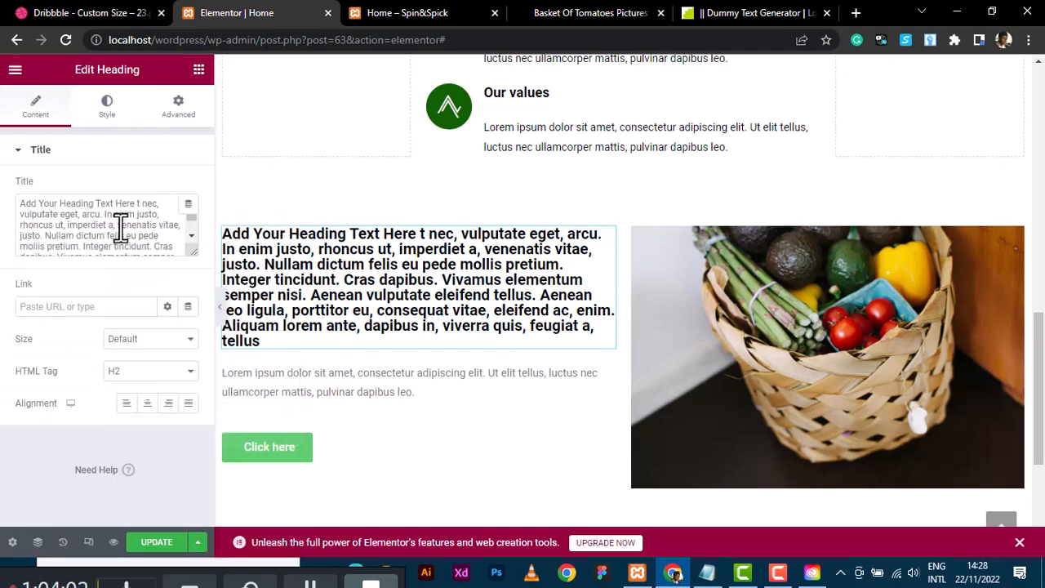
pyautogui.moveTo(121, 227); pyautogui.dragTo(166, 278)
pyautogui.hotkey('ctrl', 'c')
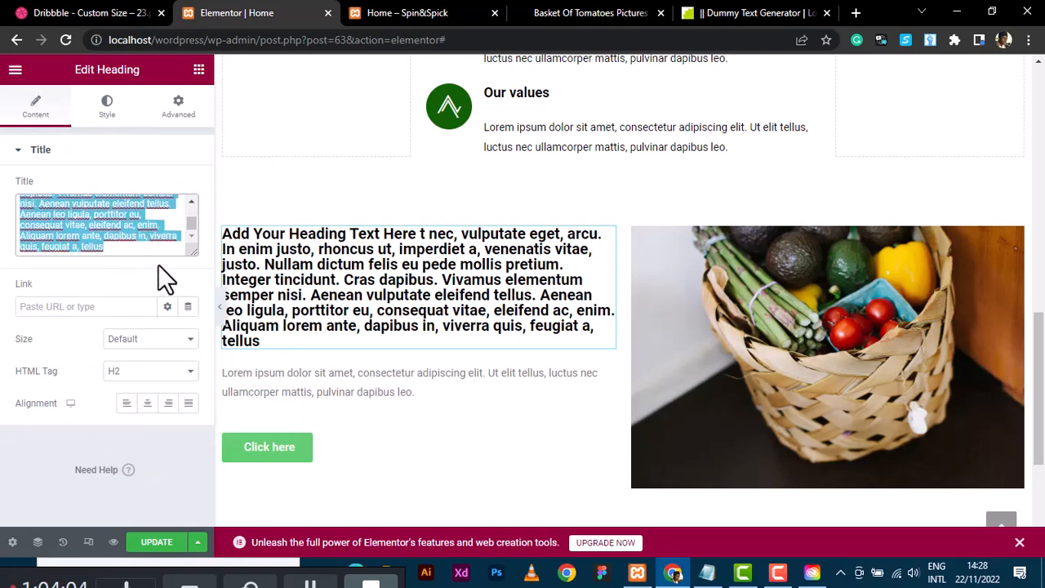
pyautogui.press('BackSpace')
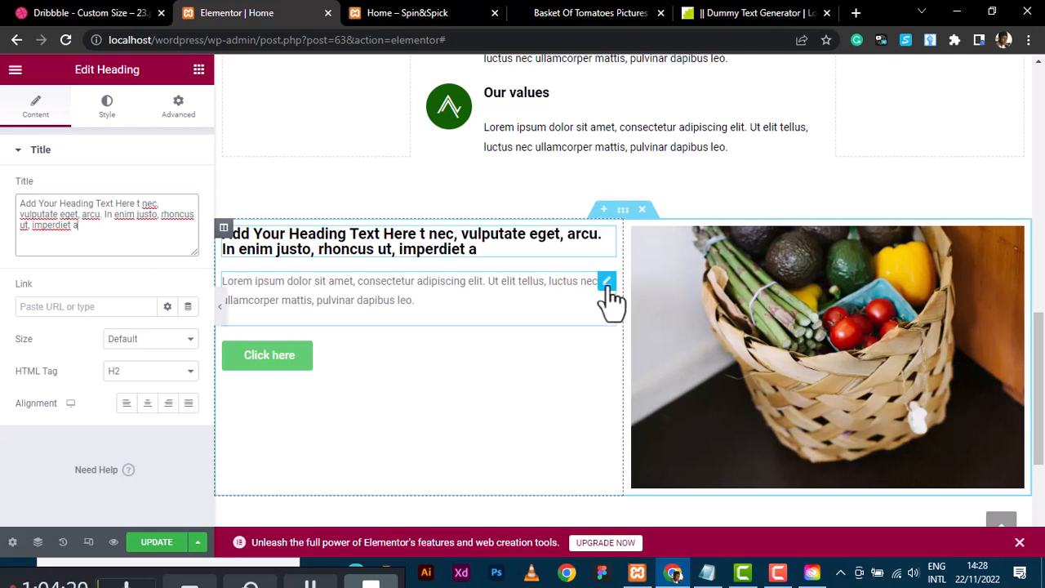
# Append the copied dummy text to the Text Editor widget's paragraph and set its text color to #000000.
pyautogui.click(607, 281)
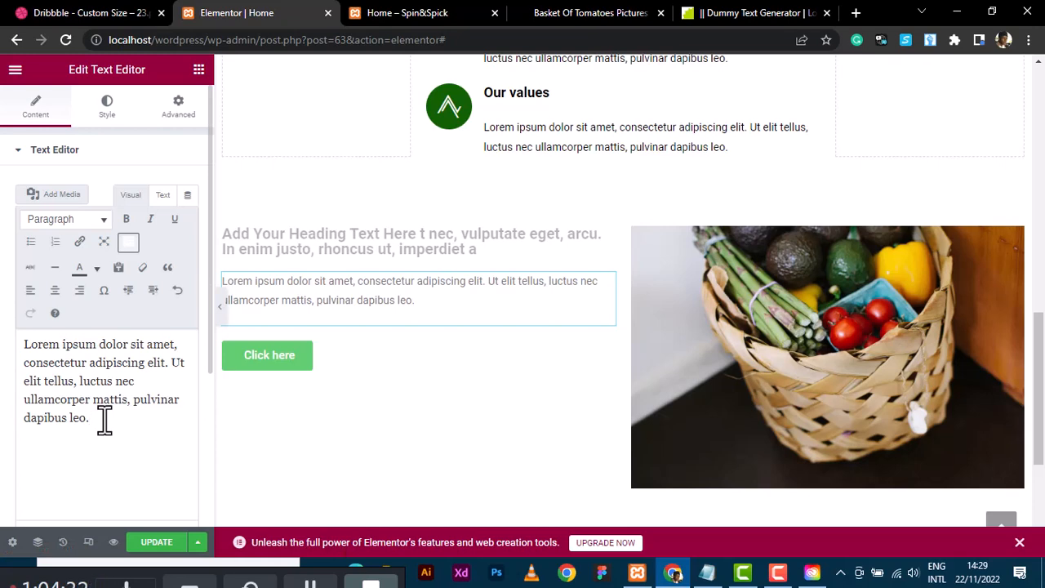
pyautogui.hotkey('ctrl', 'v')
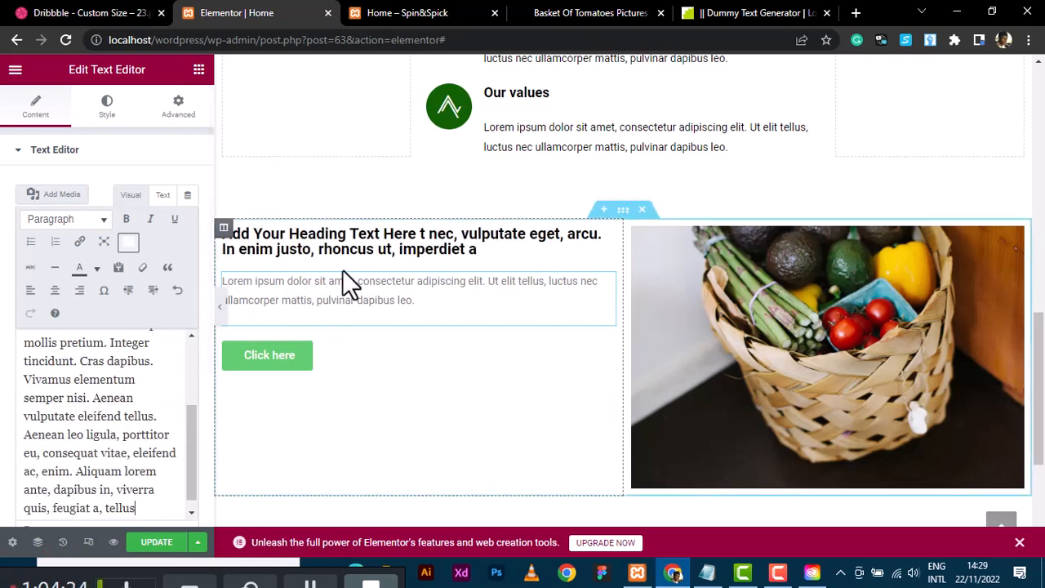
pyautogui.click(108, 105)
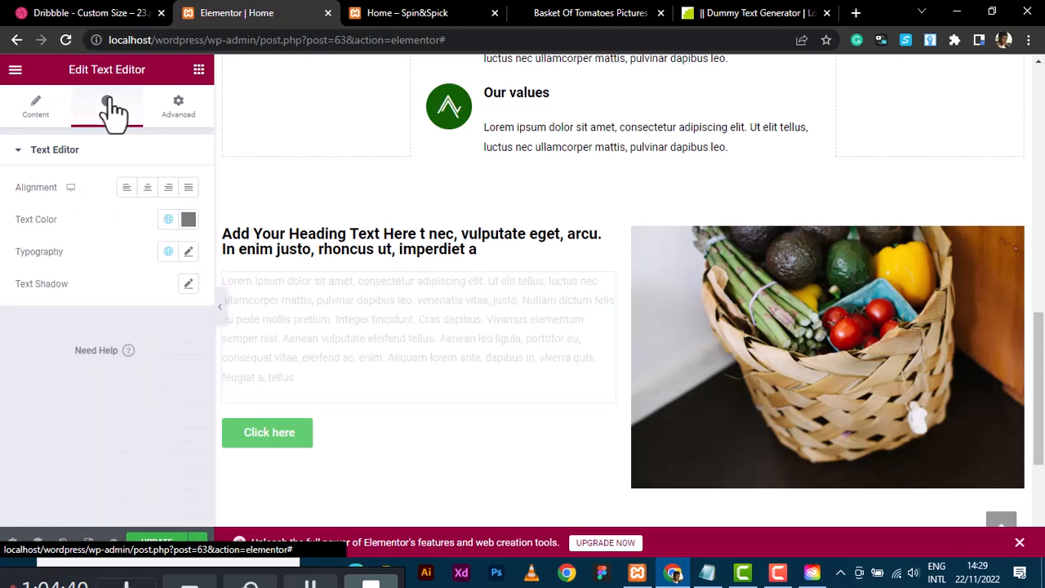
pyautogui.click(188, 220)
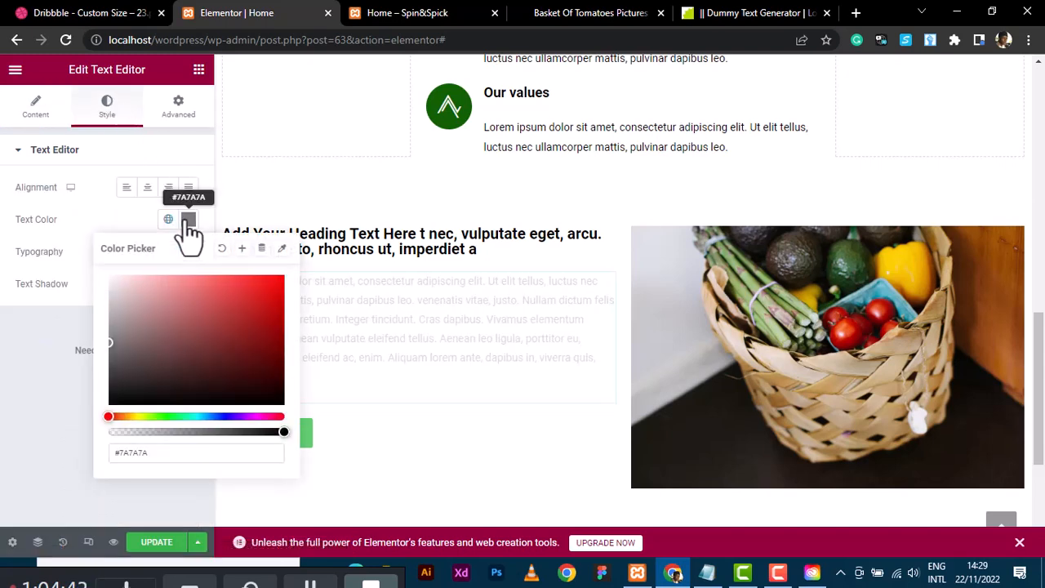
pyautogui.click(273, 404)
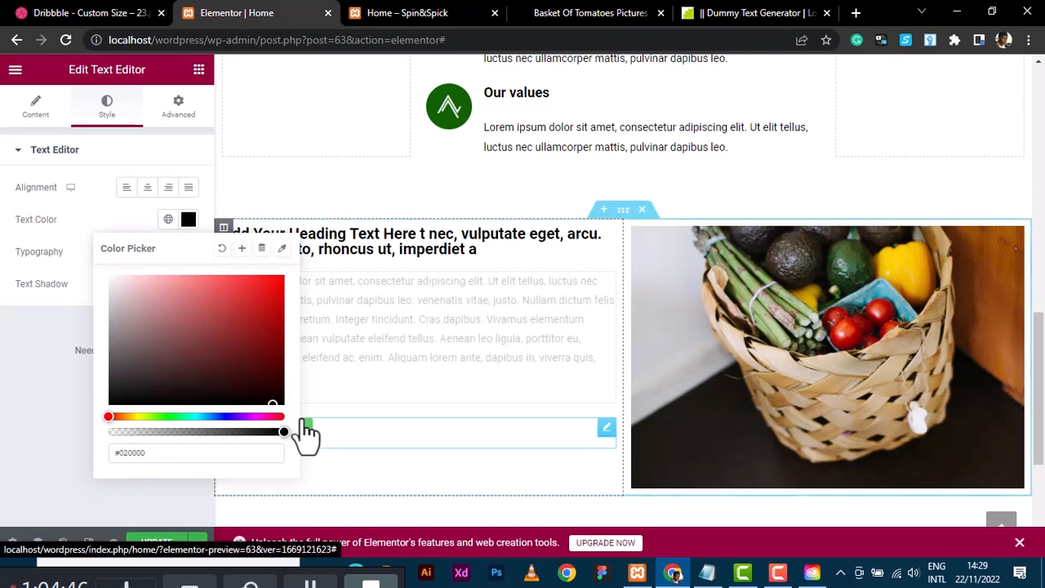
pyautogui.moveTo(301, 425); pyautogui.dragTo(23, 532)
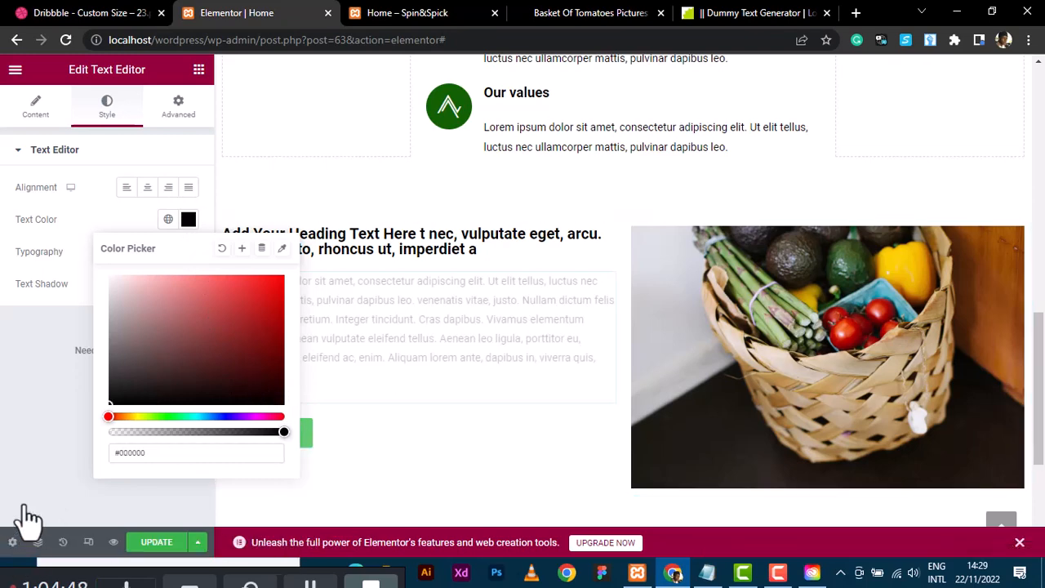
pyautogui.moveTo(101, 492); pyautogui.dragTo(150, 510)
pyautogui.click(149, 509)
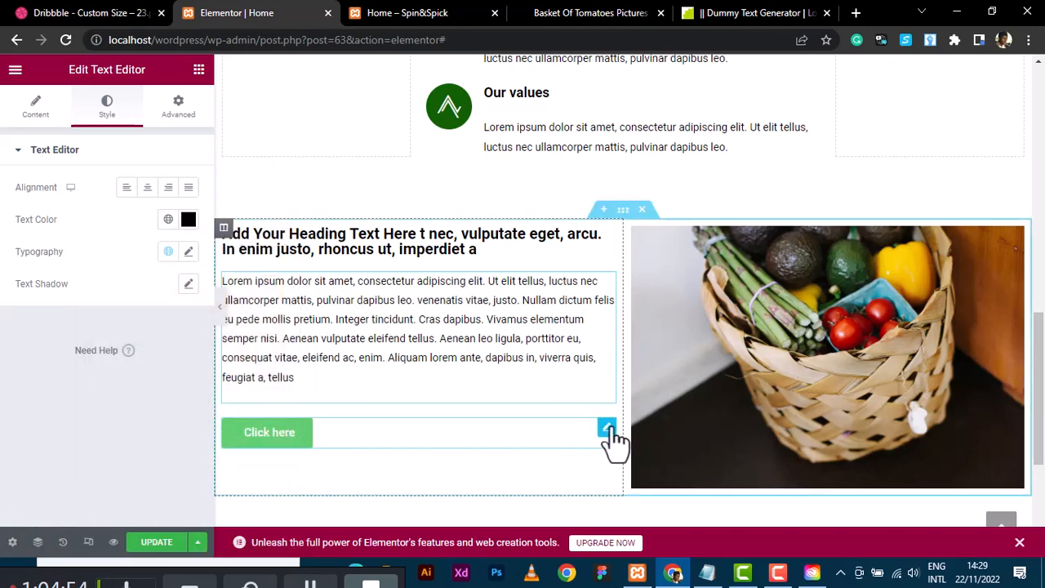
# Set the Click here button's background color to the New Global Color dark green and update the page.
pyautogui.click(607, 430)
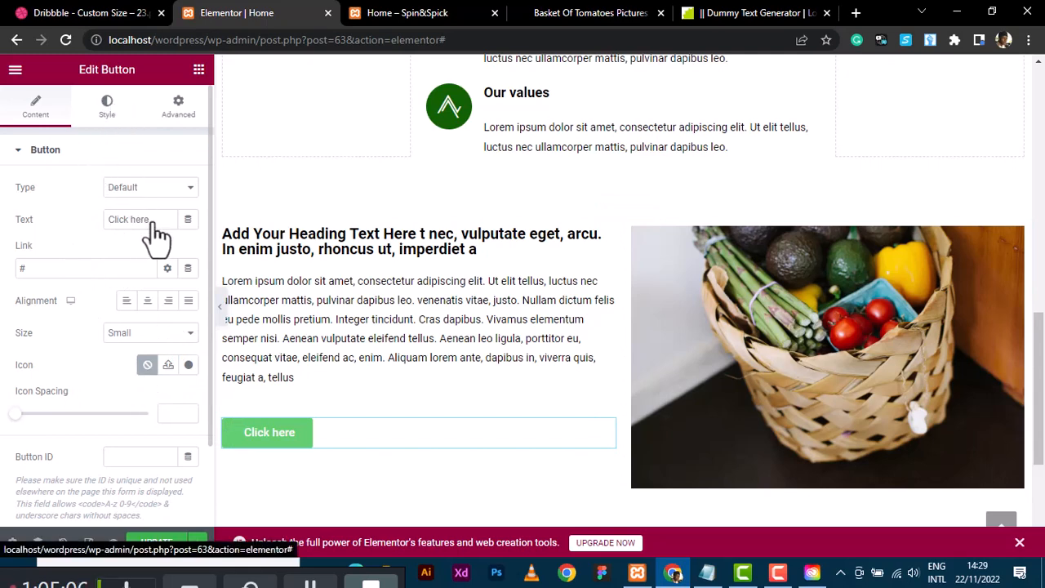
pyautogui.click(107, 103)
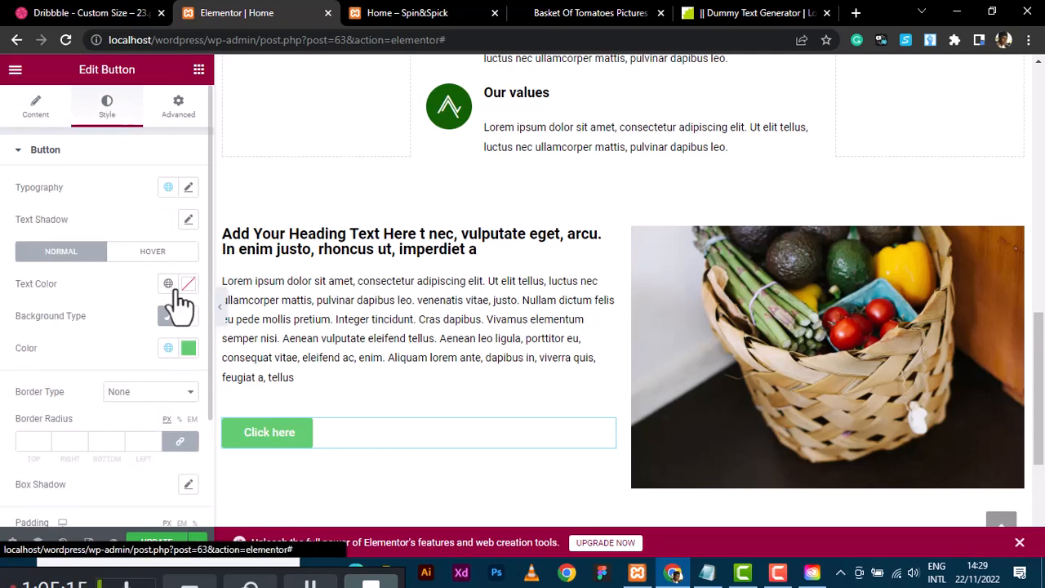
pyautogui.click(169, 349)
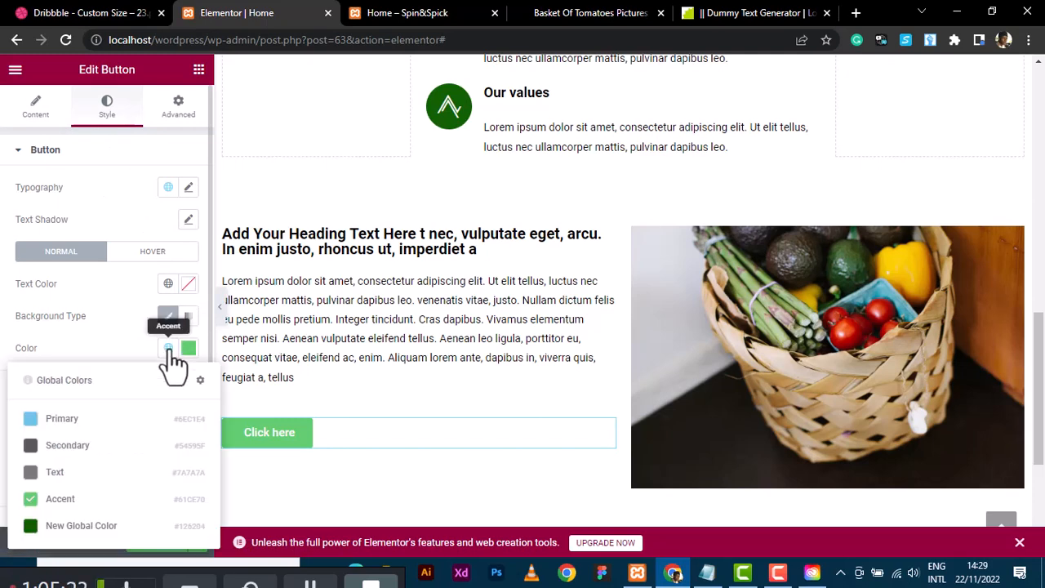
pyautogui.click(92, 527)
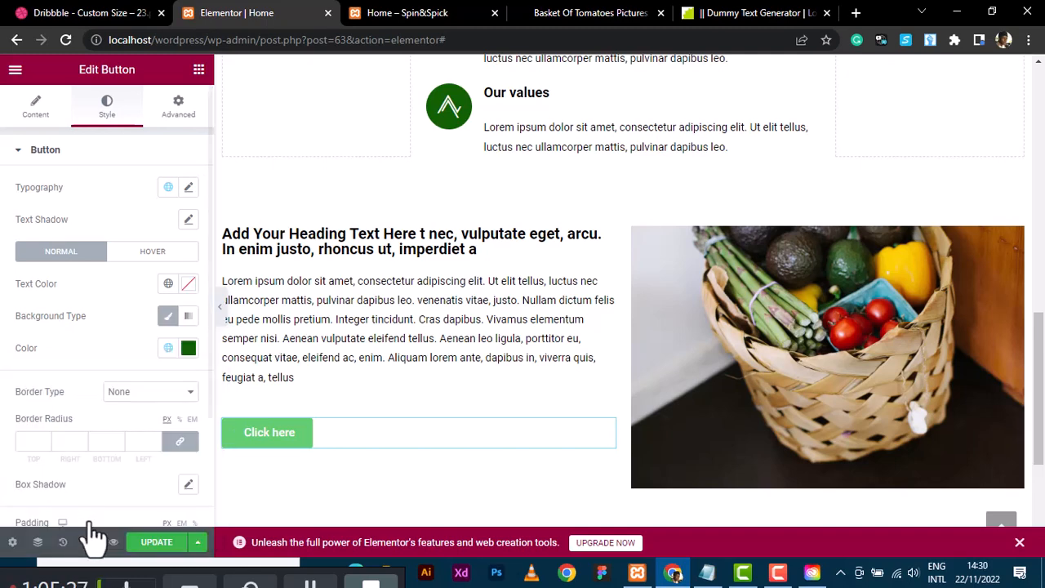
pyautogui.click(157, 543)
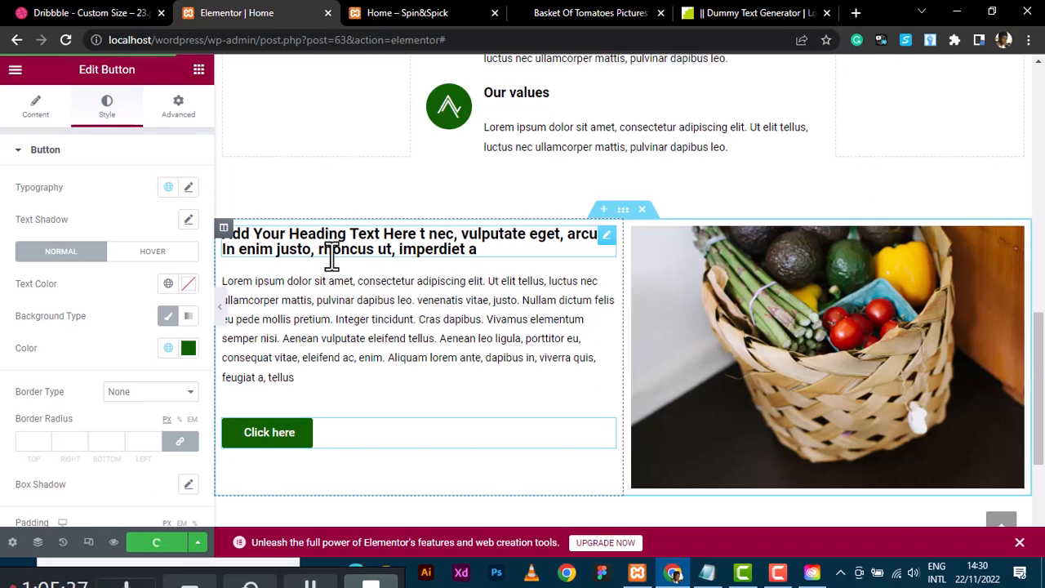
pyautogui.click(432, 13)
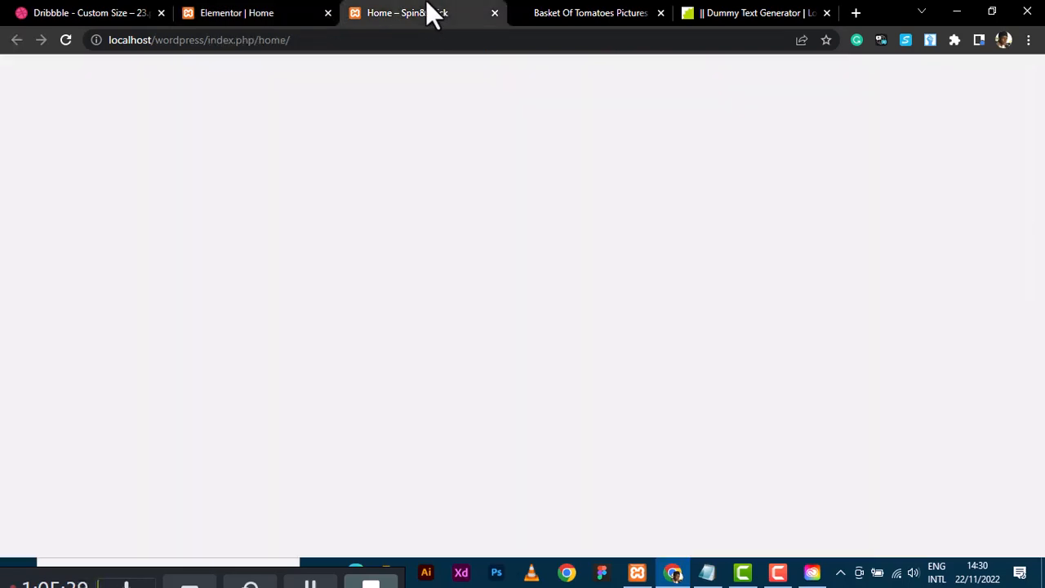
pyautogui.click(82, 12)
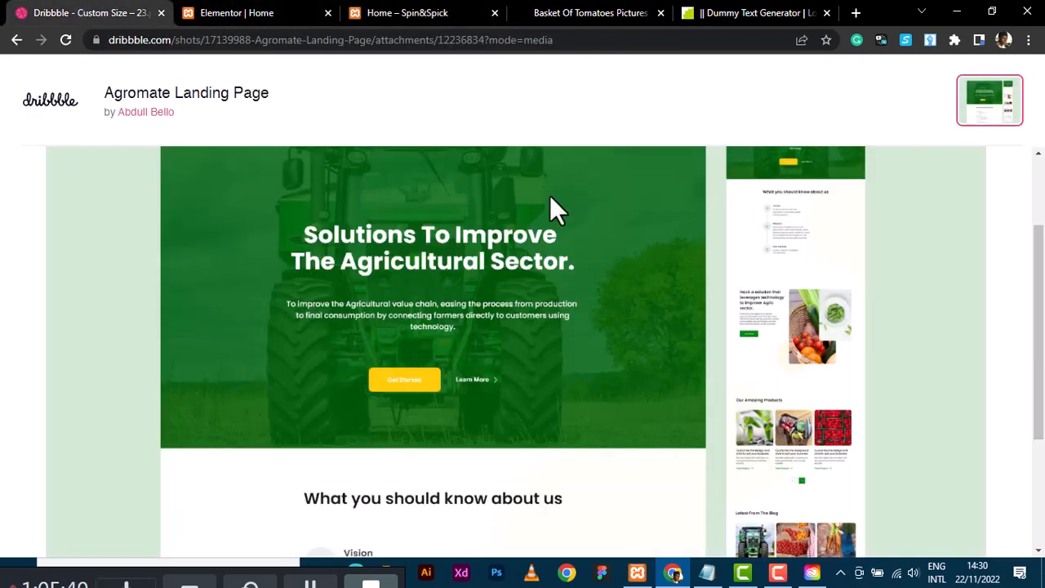
pyautogui.scroll(2, 774, 191)
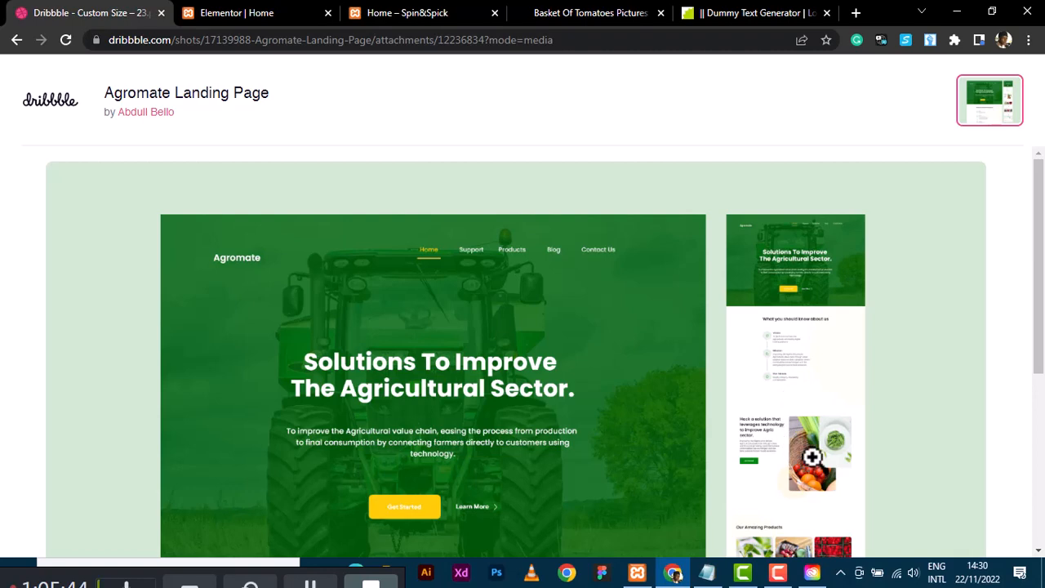
pyautogui.click(431, 4)
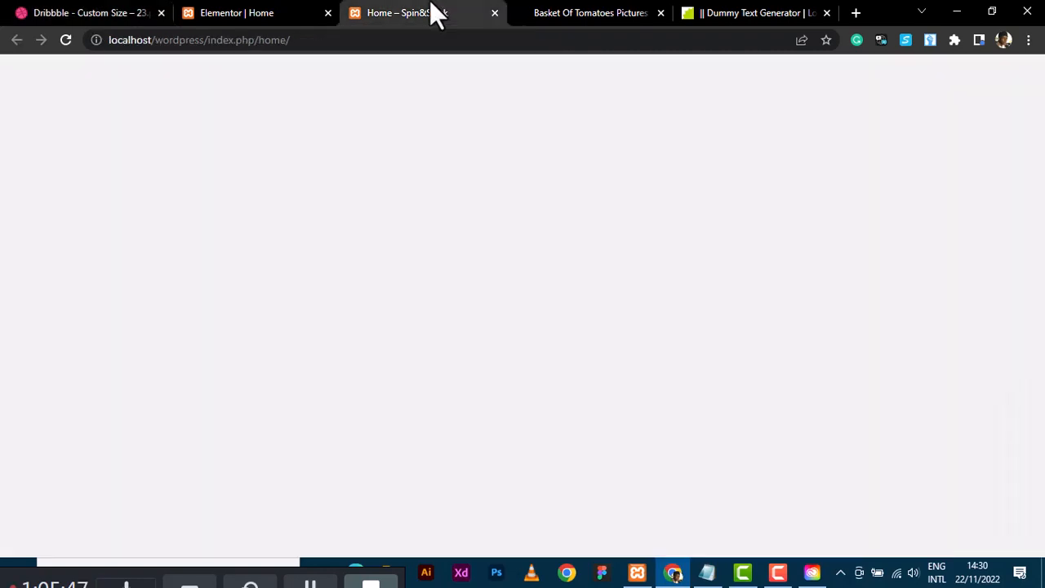
pyautogui.click(234, 8)
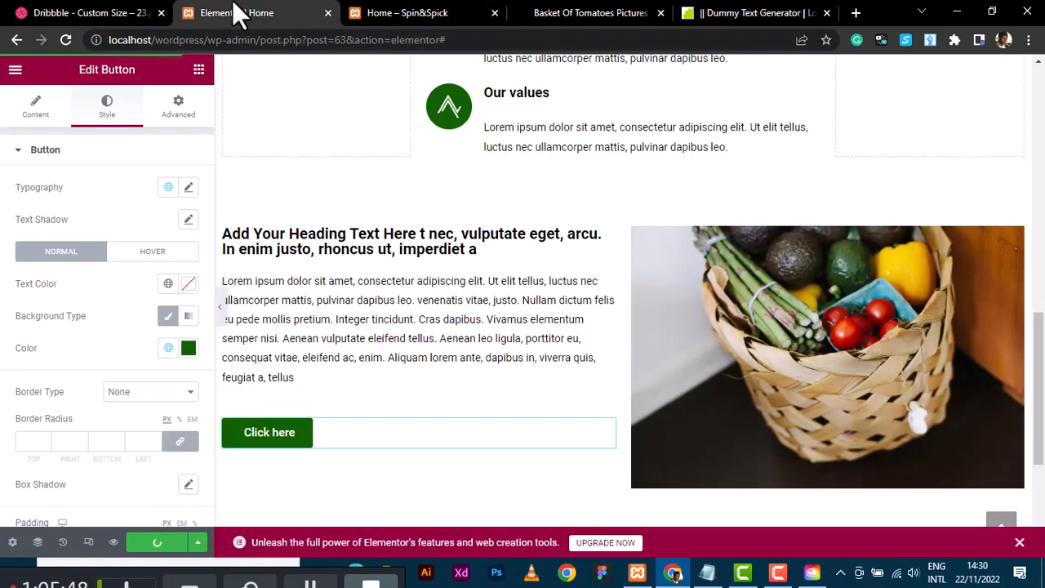
pyautogui.click(412, 4)
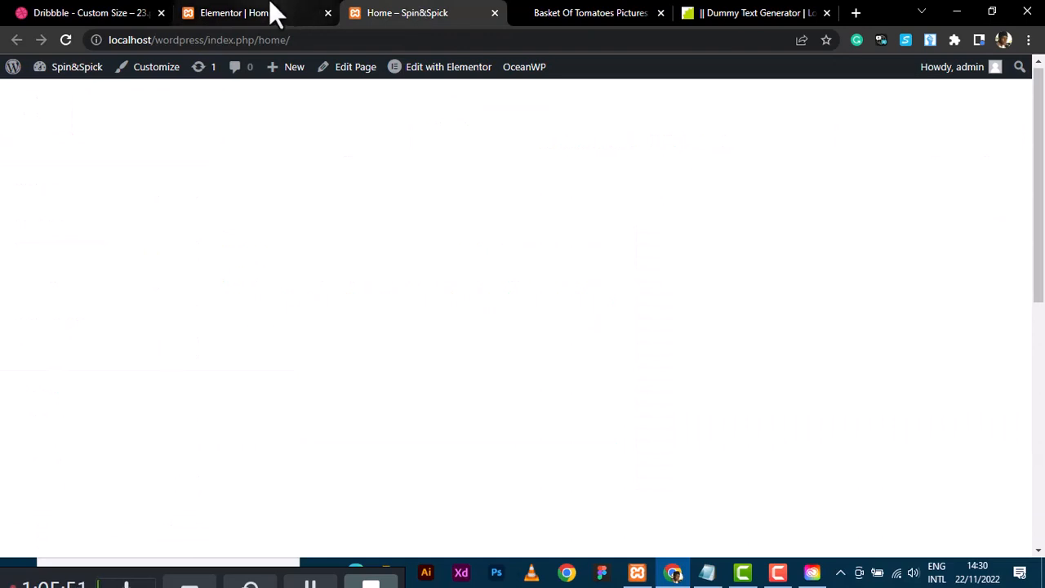
pyautogui.click(275, 13)
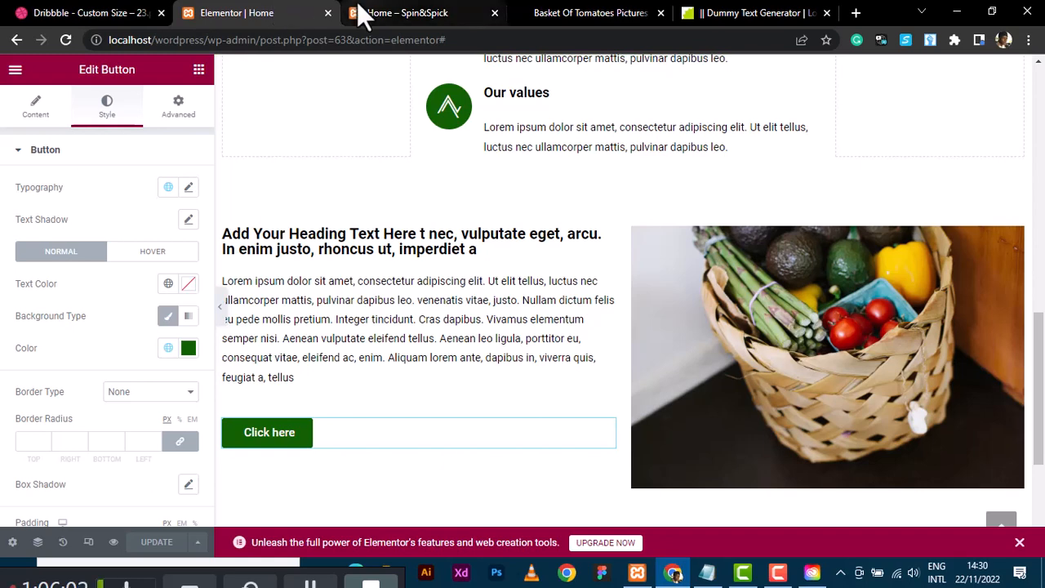
# Reload the published Home page and examine its hero, icon boxes and the new two-column section with the button and produce image.
pyautogui.click(430, 10)
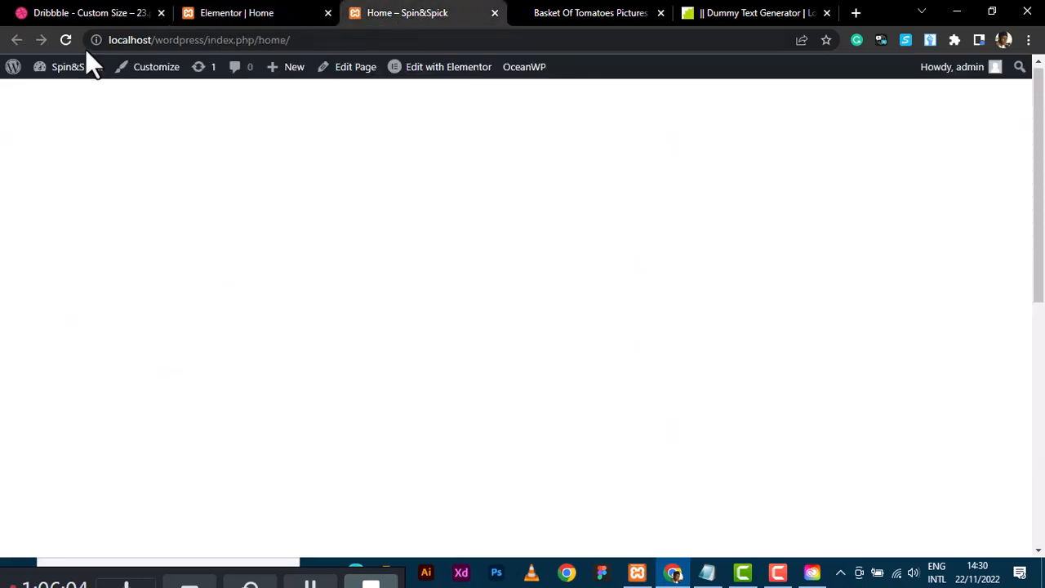
pyautogui.click(65, 38)
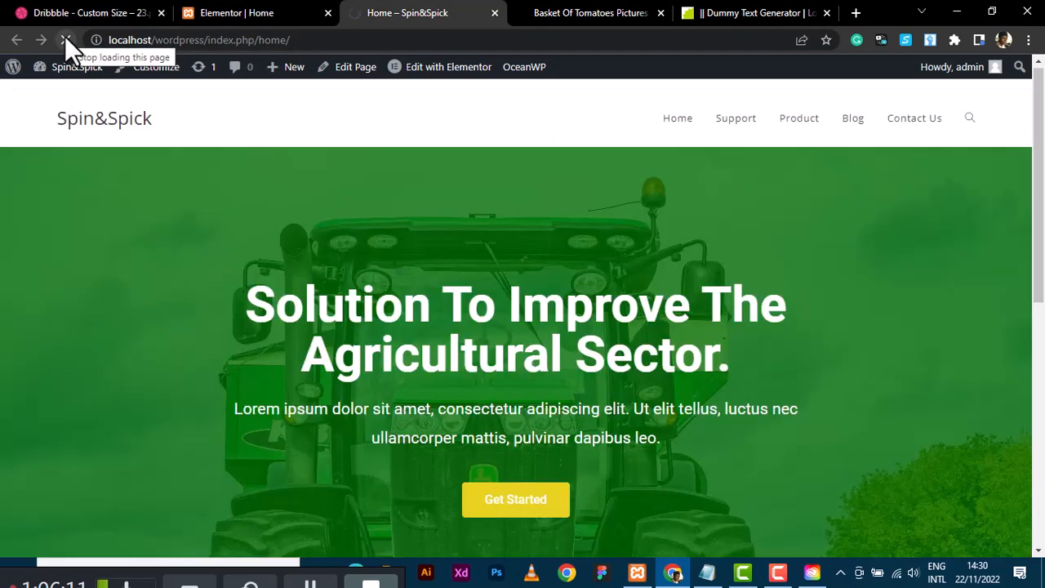
pyautogui.scroll(-3, 115, 286)
pyautogui.scroll(-3, 116, 288)
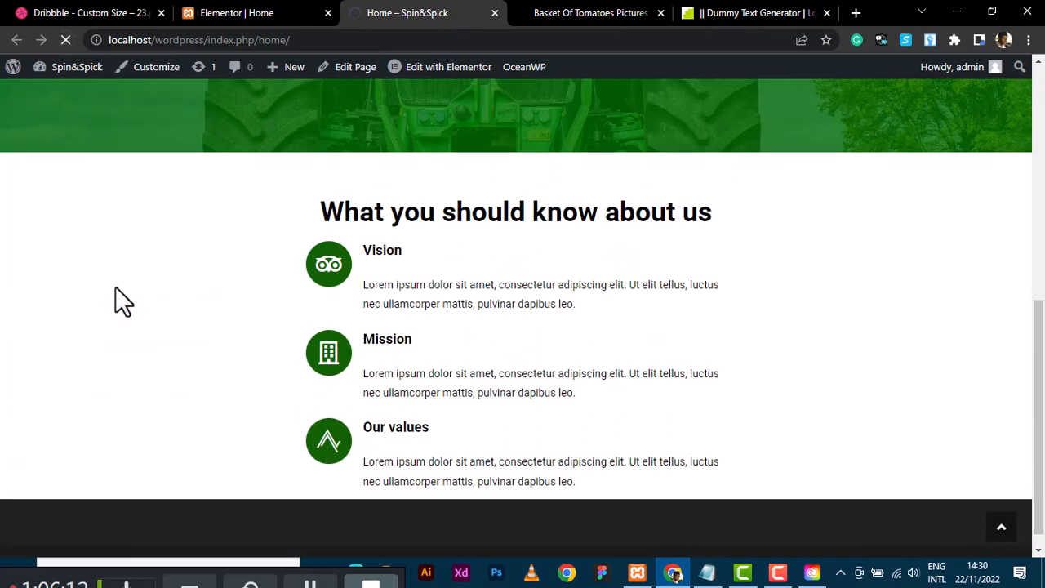
pyautogui.scroll(5, 115, 289)
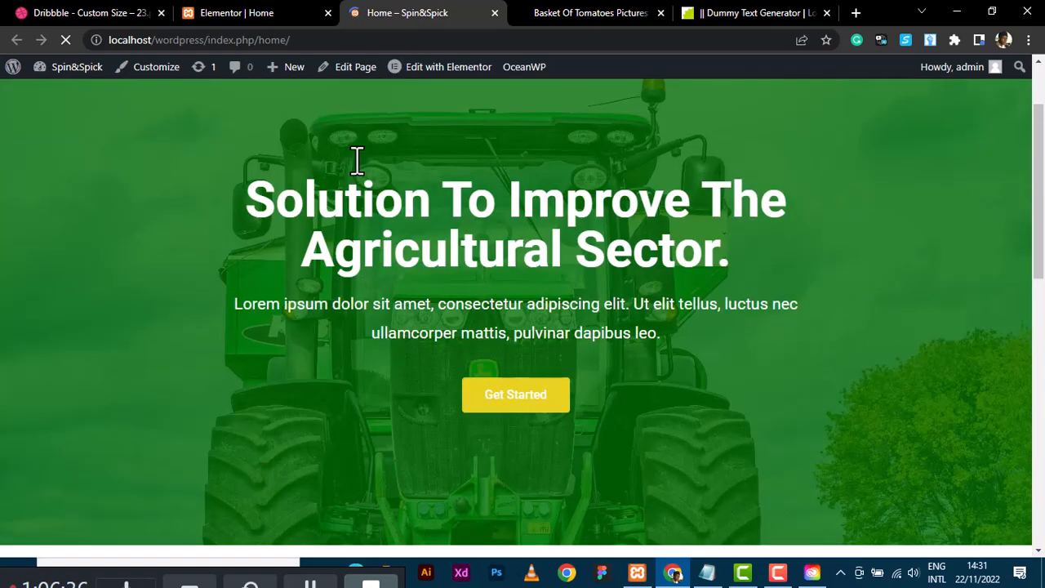
pyautogui.scroll(-3, 354, 159)
pyautogui.scroll(-3, 353, 158)
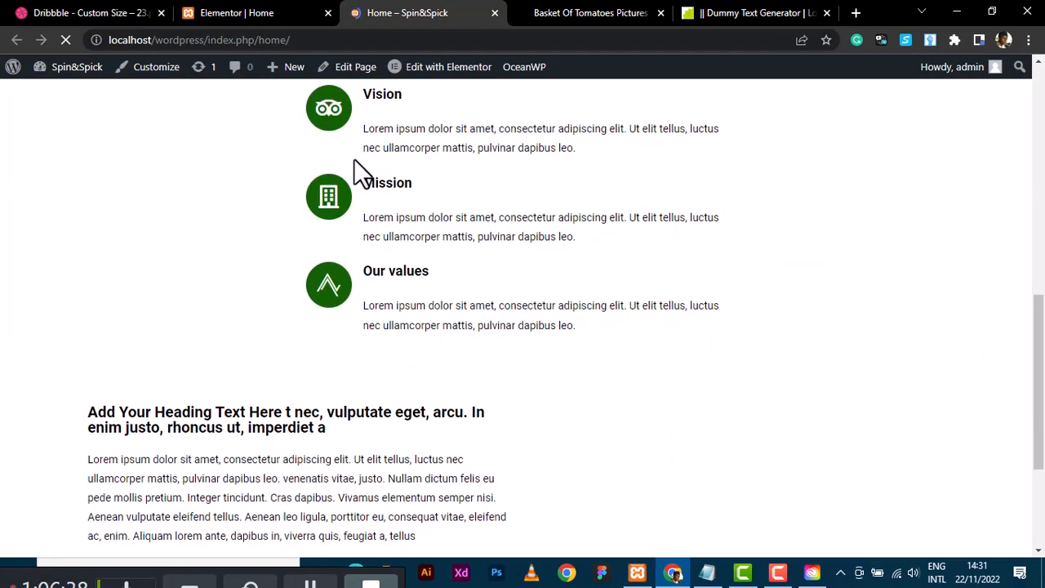
pyautogui.scroll(-2, 353, 158)
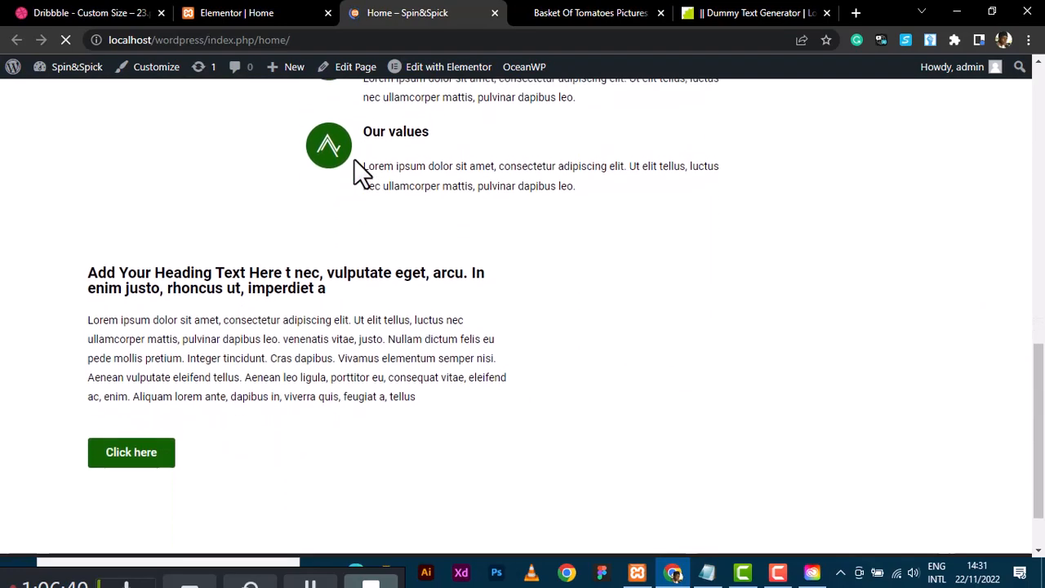
pyautogui.scroll(1, 353, 158)
pyautogui.scroll(4, 353, 159)
pyautogui.scroll(-6, 353, 158)
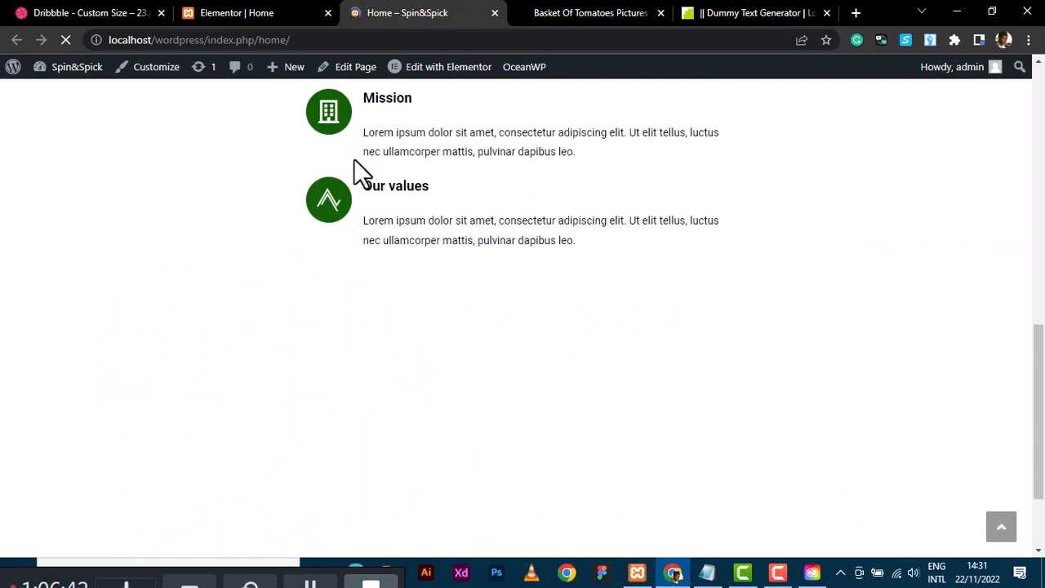
pyautogui.scroll(3, 354, 158)
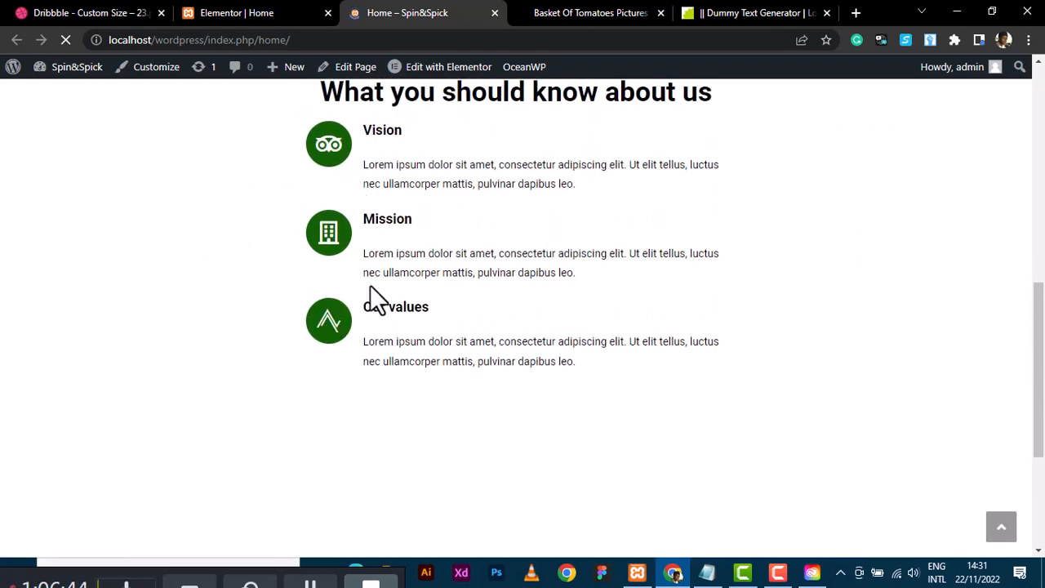
pyautogui.scroll(-3, 369, 286)
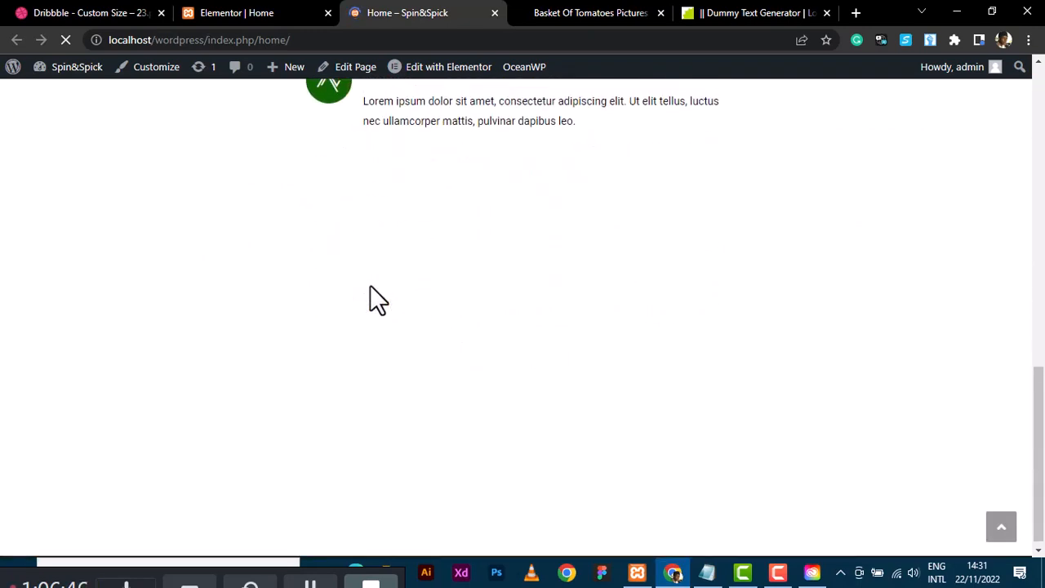
pyautogui.scroll(3, 370, 286)
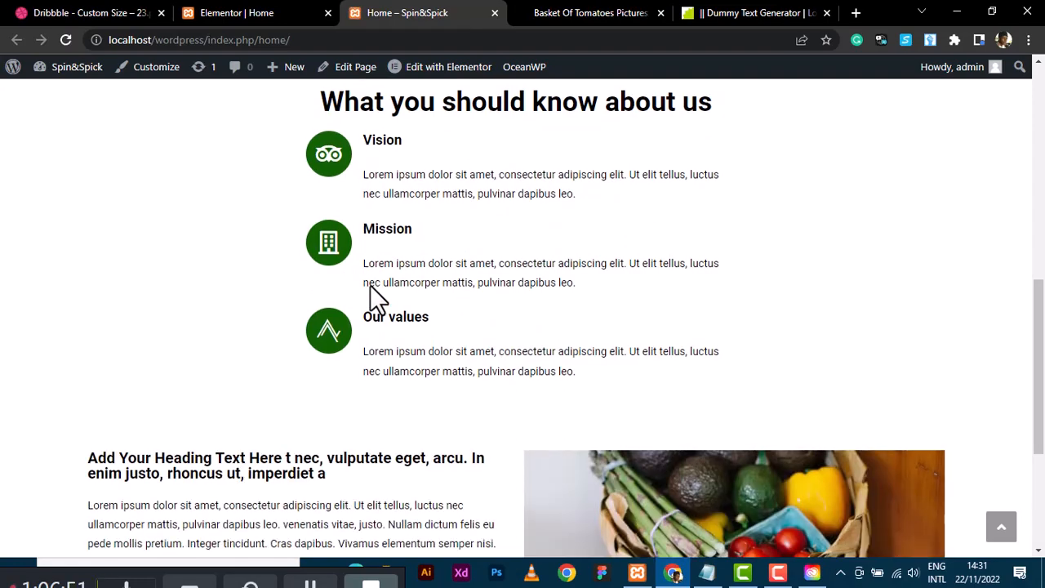
pyautogui.scroll(-3, 371, 290)
pyautogui.scroll(3, 374, 286)
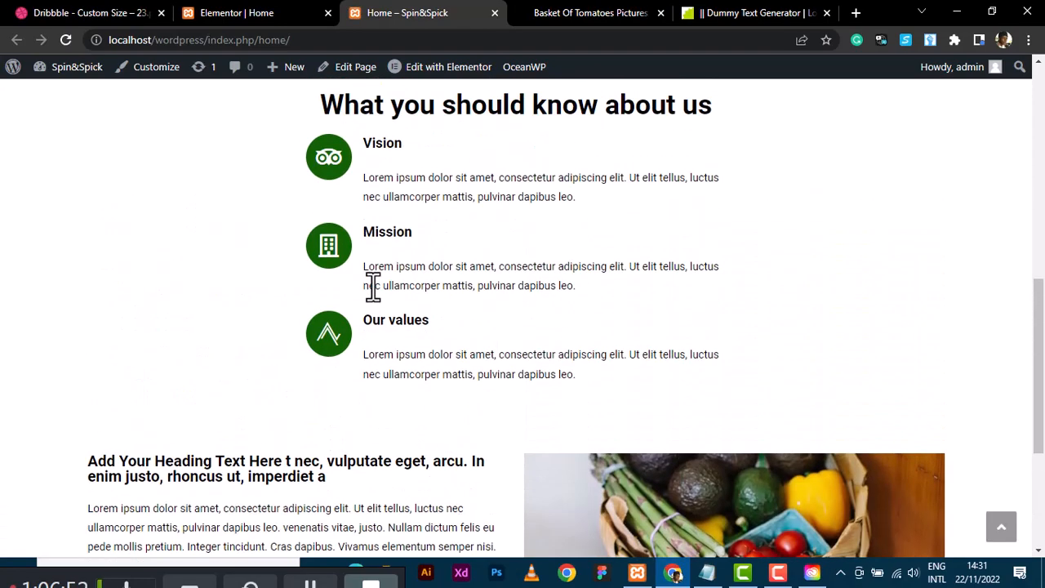
pyautogui.scroll(5, 373, 285)
pyautogui.scroll(-5, 372, 286)
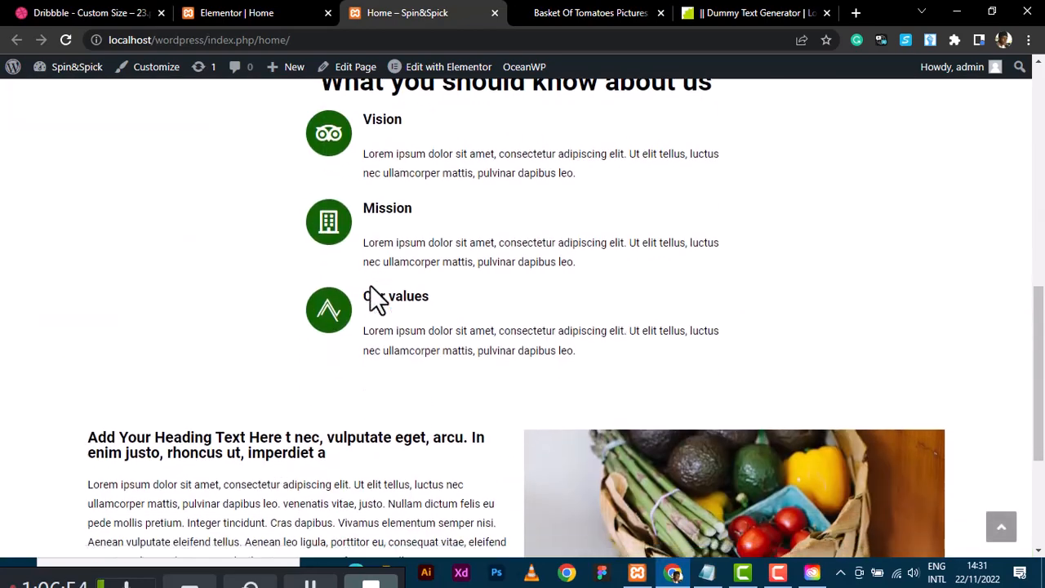
pyautogui.scroll(-2, 370, 285)
pyautogui.scroll(8, 370, 285)
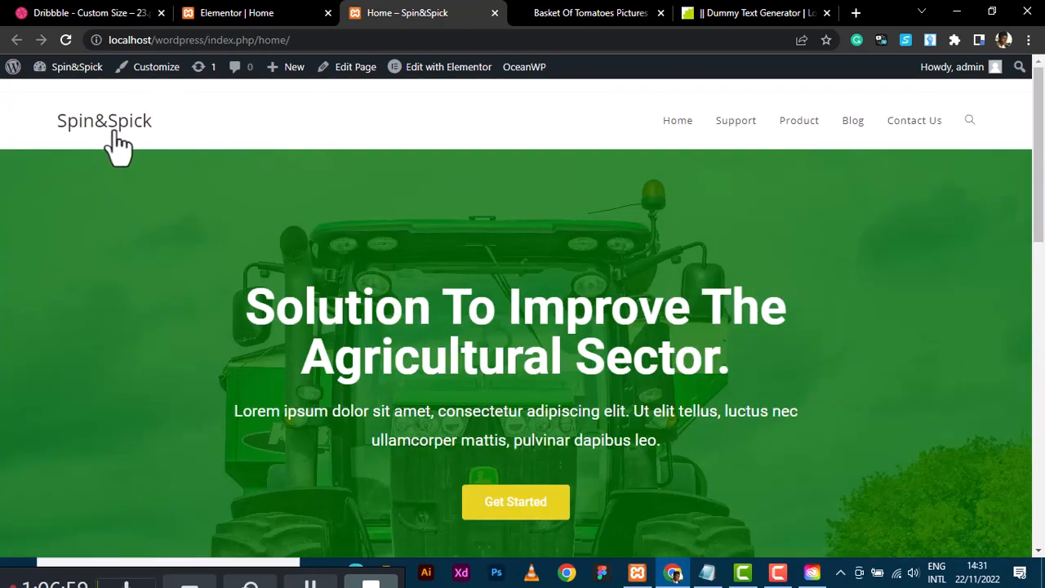
# Switch to the Agromate design on Dribbble and review it from the hero header down to the newsletter and footer.
pyautogui.click(249, 14)
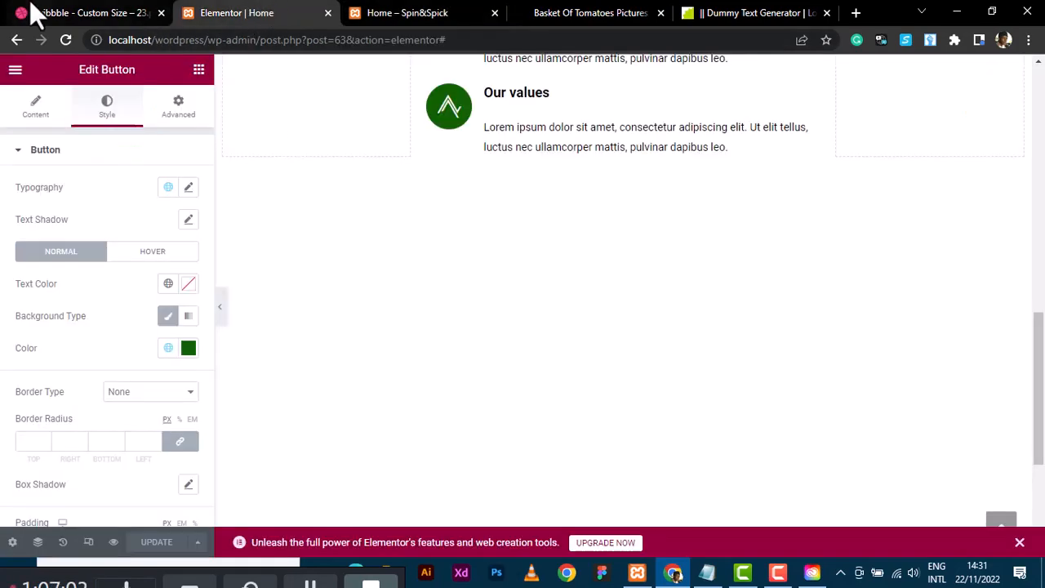
pyautogui.click(32, 12)
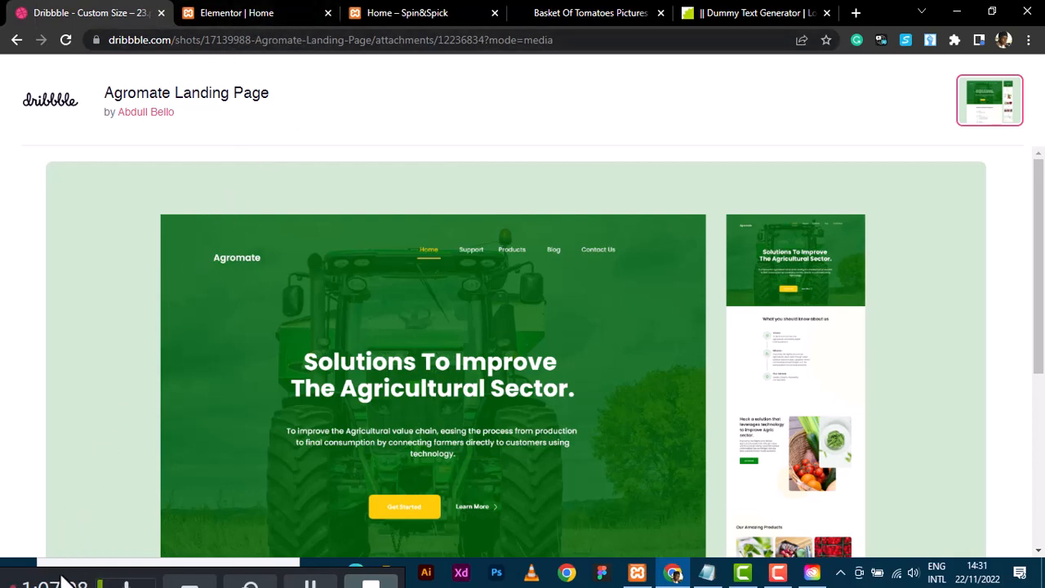
pyautogui.scroll(-2, 285, 475)
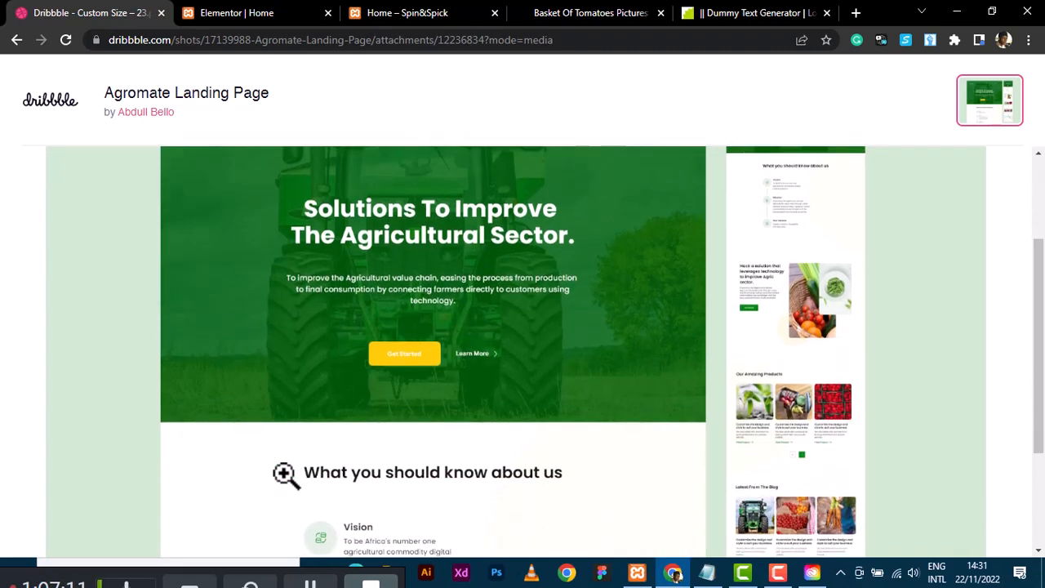
pyautogui.scroll(2, 285, 474)
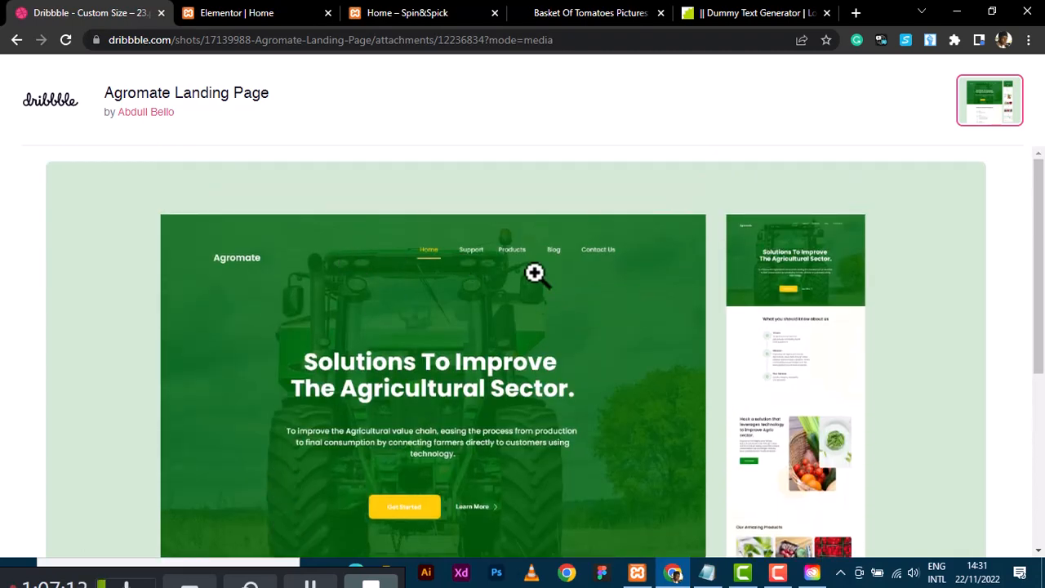
pyautogui.scroll(-2, 534, 273)
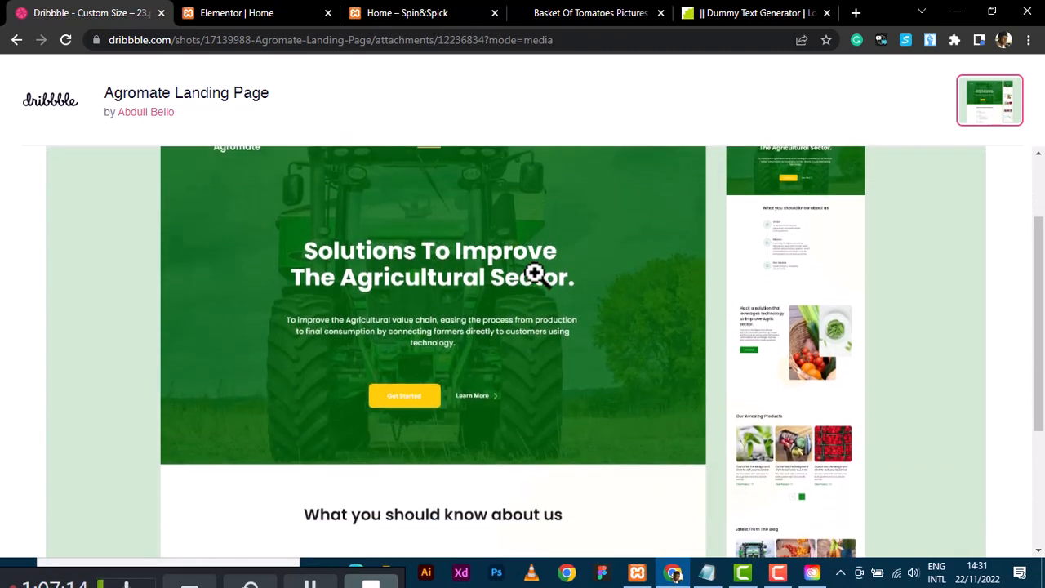
pyautogui.scroll(2, 534, 273)
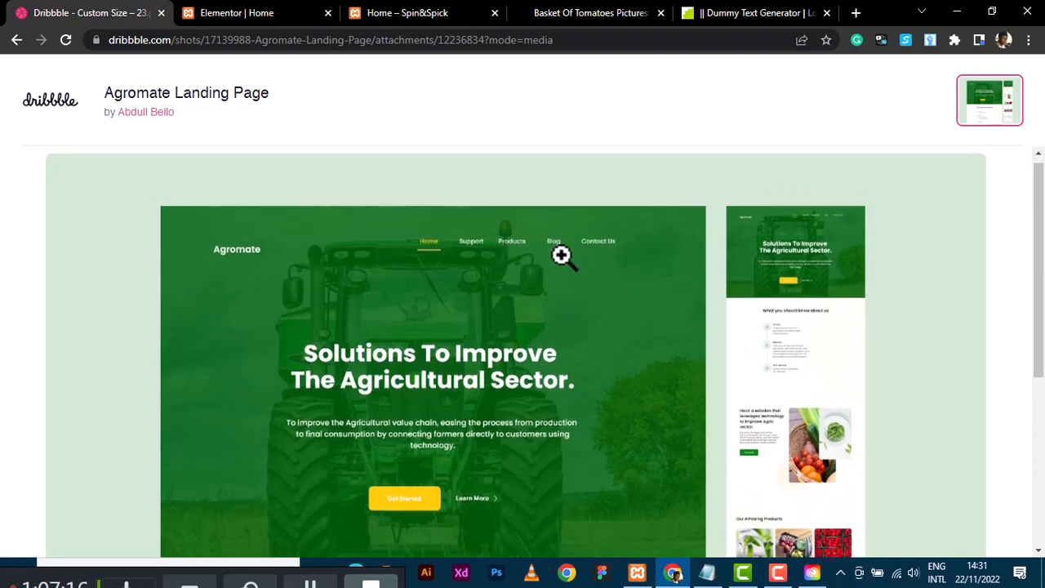
pyautogui.scroll(-5, 562, 257)
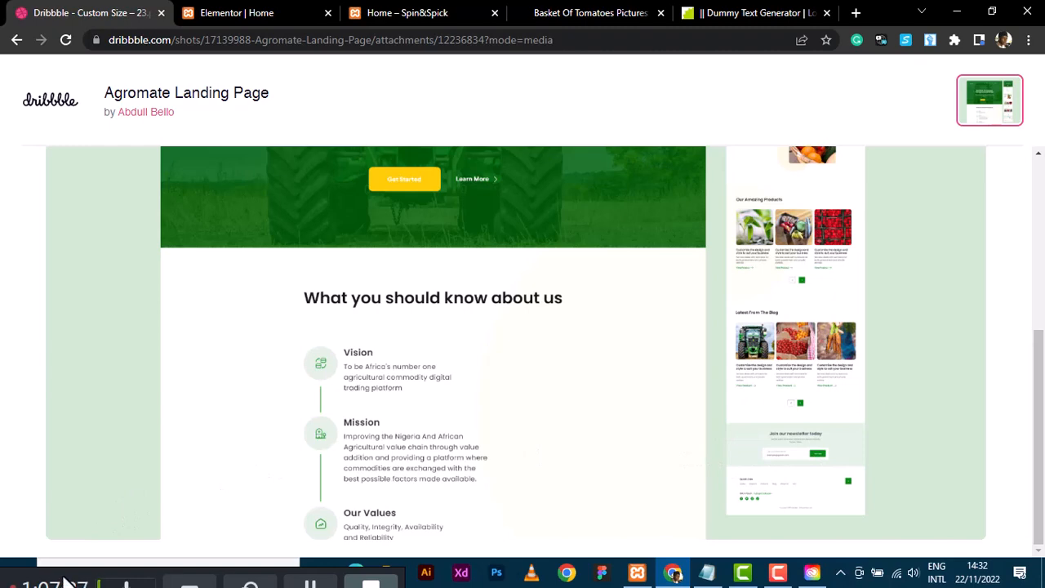
pyautogui.moveTo(63, 575); pyautogui.dragTo(91, 485)
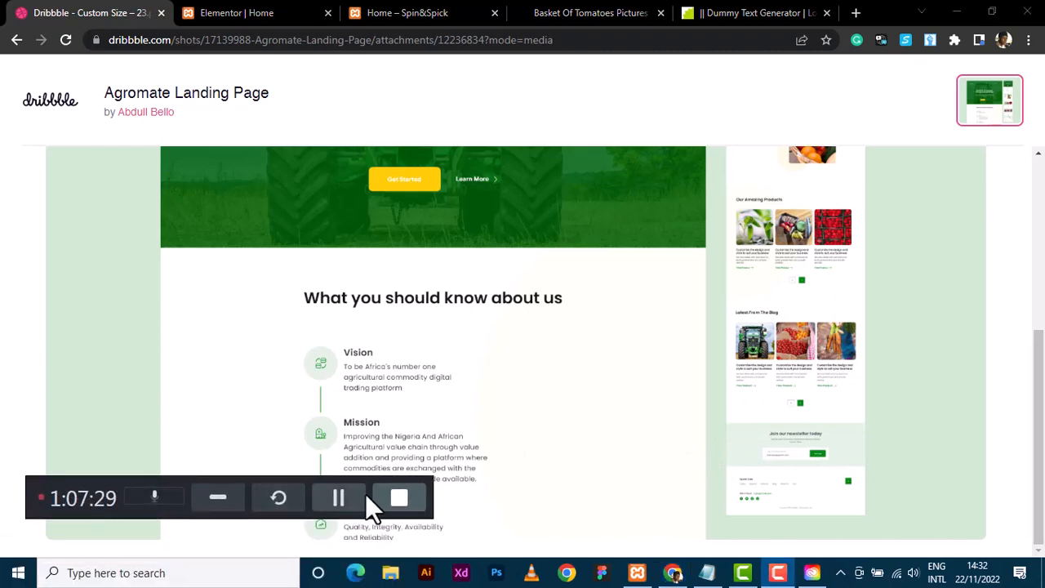